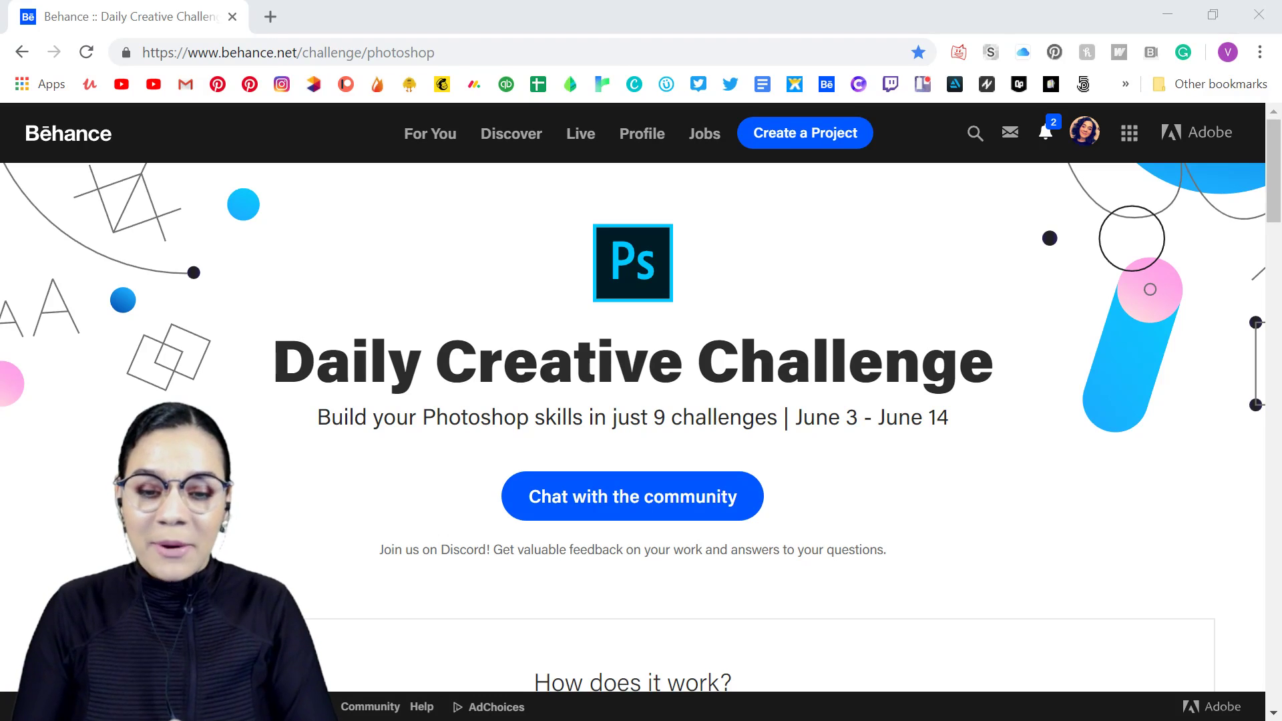
- Look through the Photoshop Daily Creative Challenge page, examining the daily challenge cards and the Next Steps section
scroll(901, 288, "down", 15)
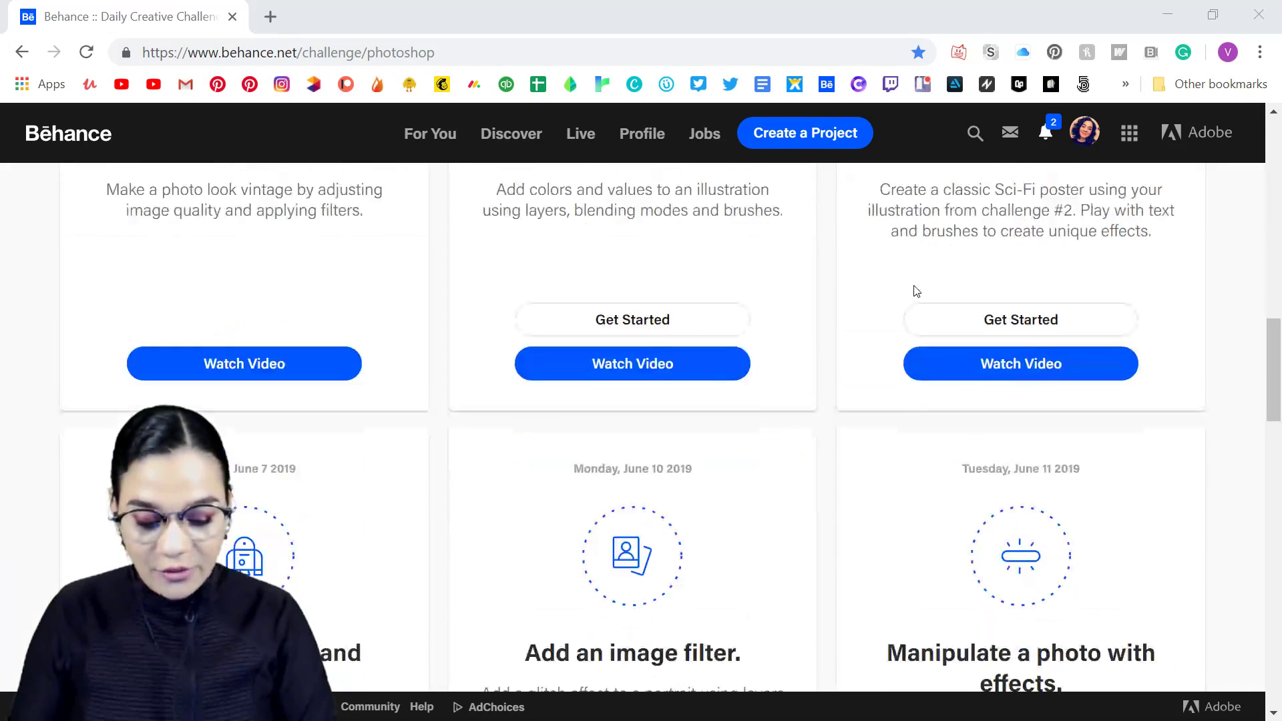
scroll(917, 290, "down", 5)
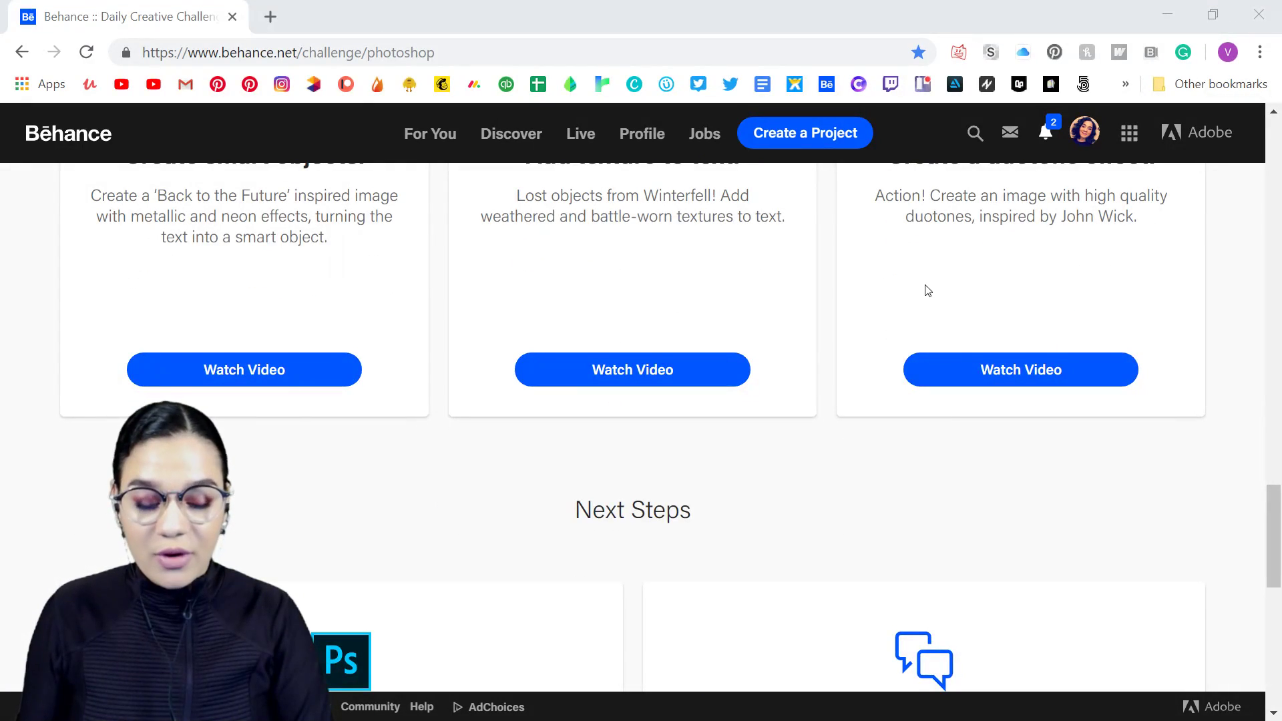
scroll(921, 289, "up", 5)
scroll(1036, 364, "down", 3)
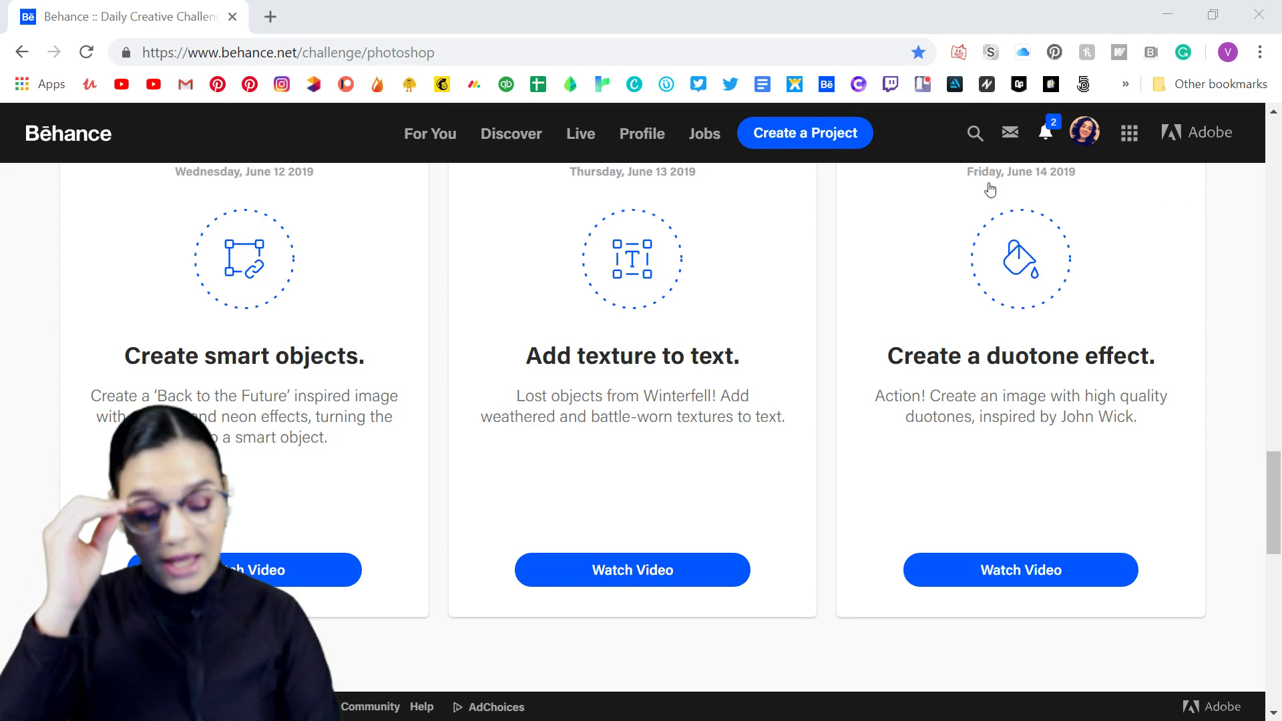
scroll(987, 353, "down", 5)
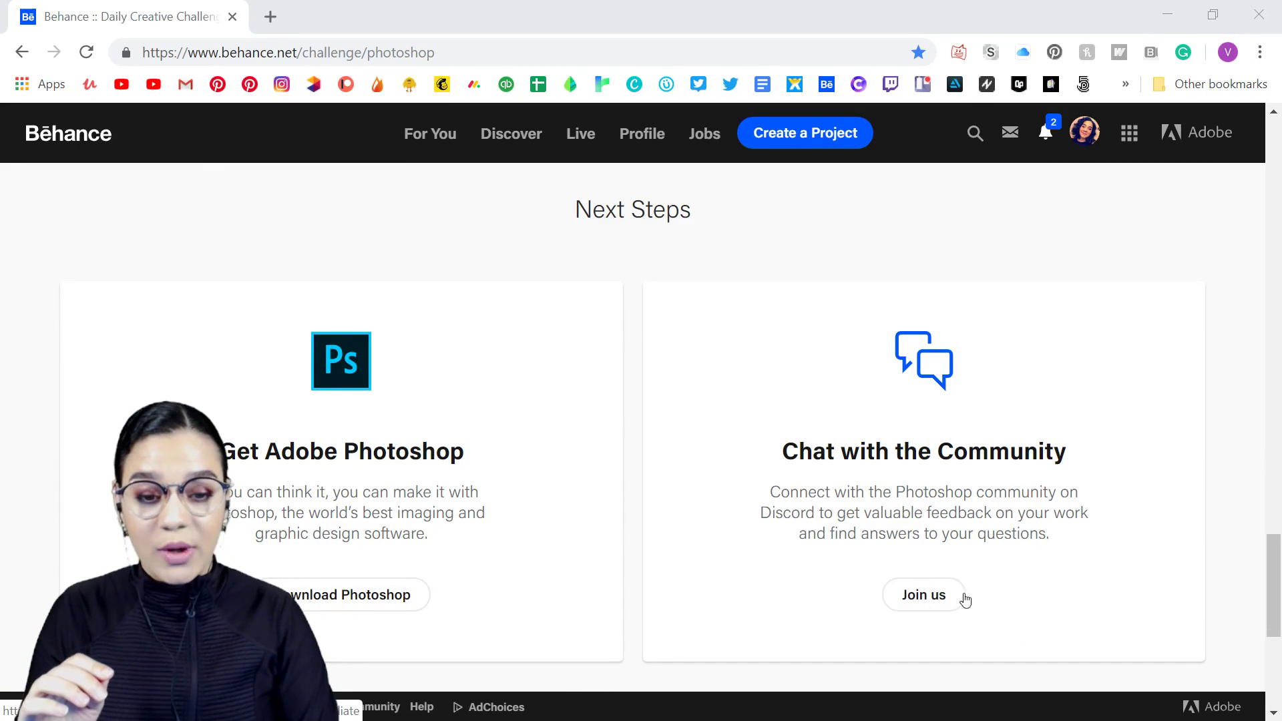
scroll(894, 561, "up", 12)
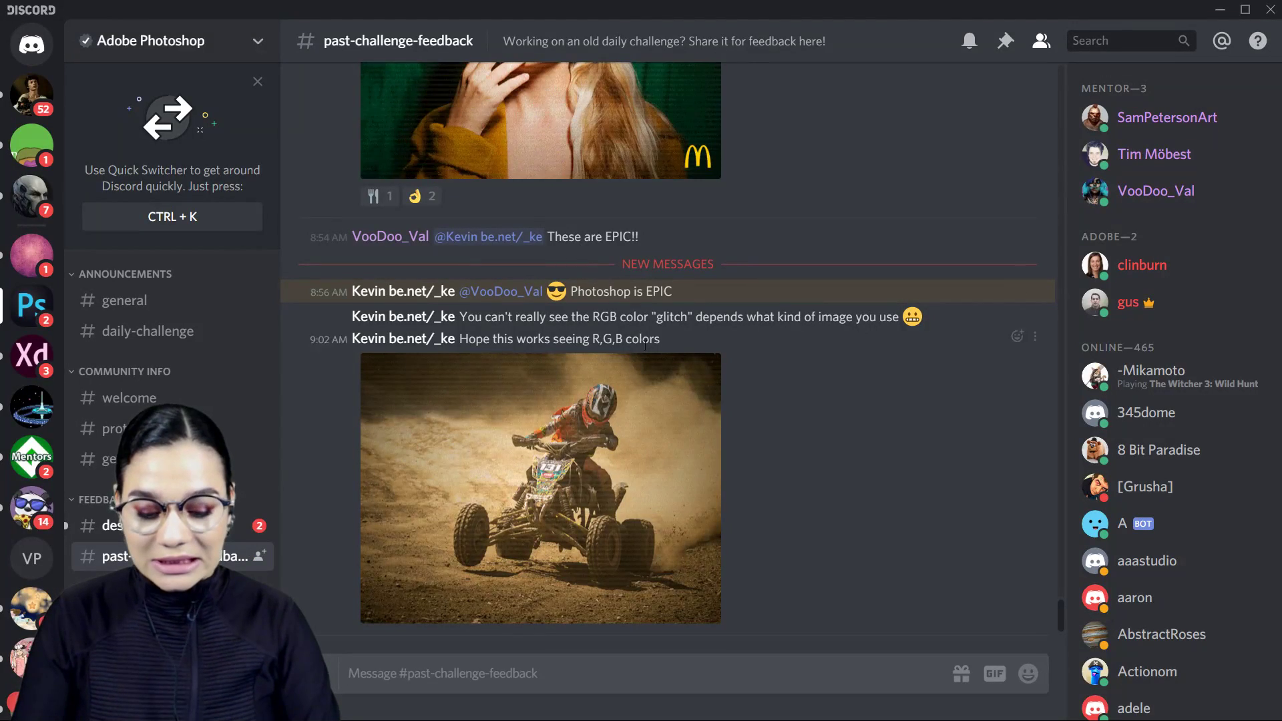
- Browse the artwork and messages shared in the past-challenge-feedback channel of the Adobe Photoshop server on Discord
scroll(611, 471, "up", 6)
scroll(612, 472, "up", 5)
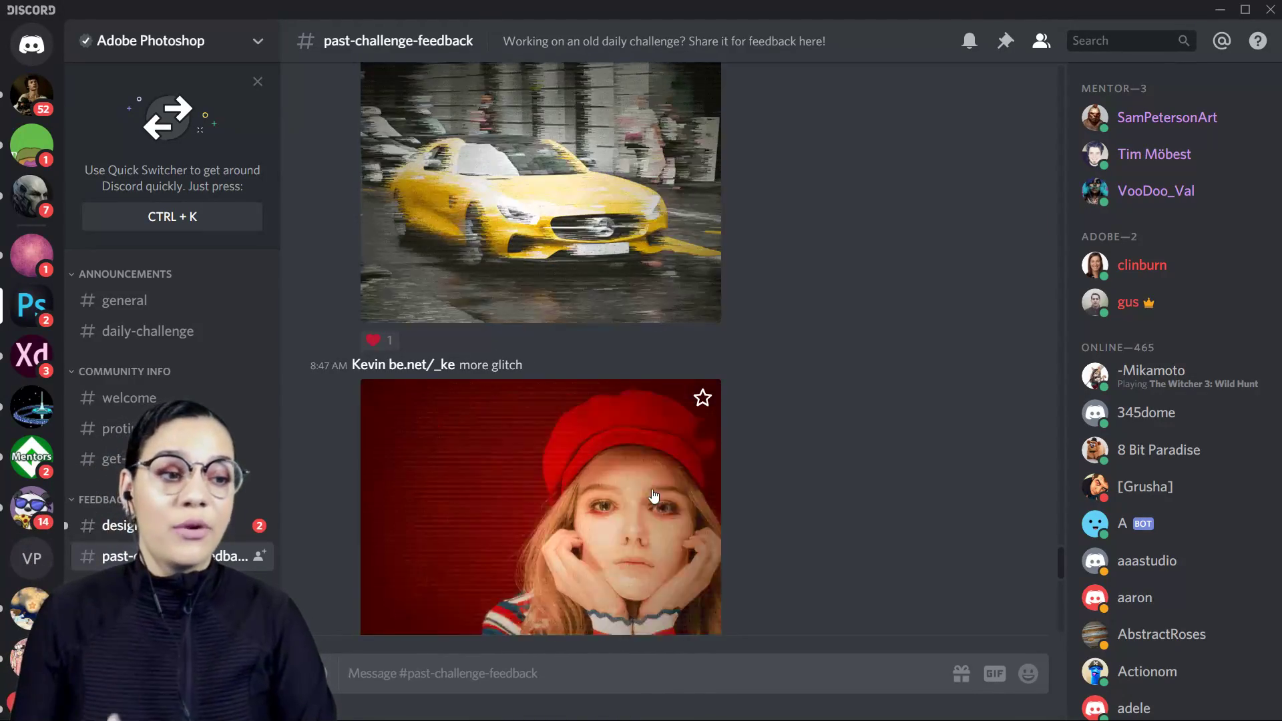
scroll(663, 468, "down", 3)
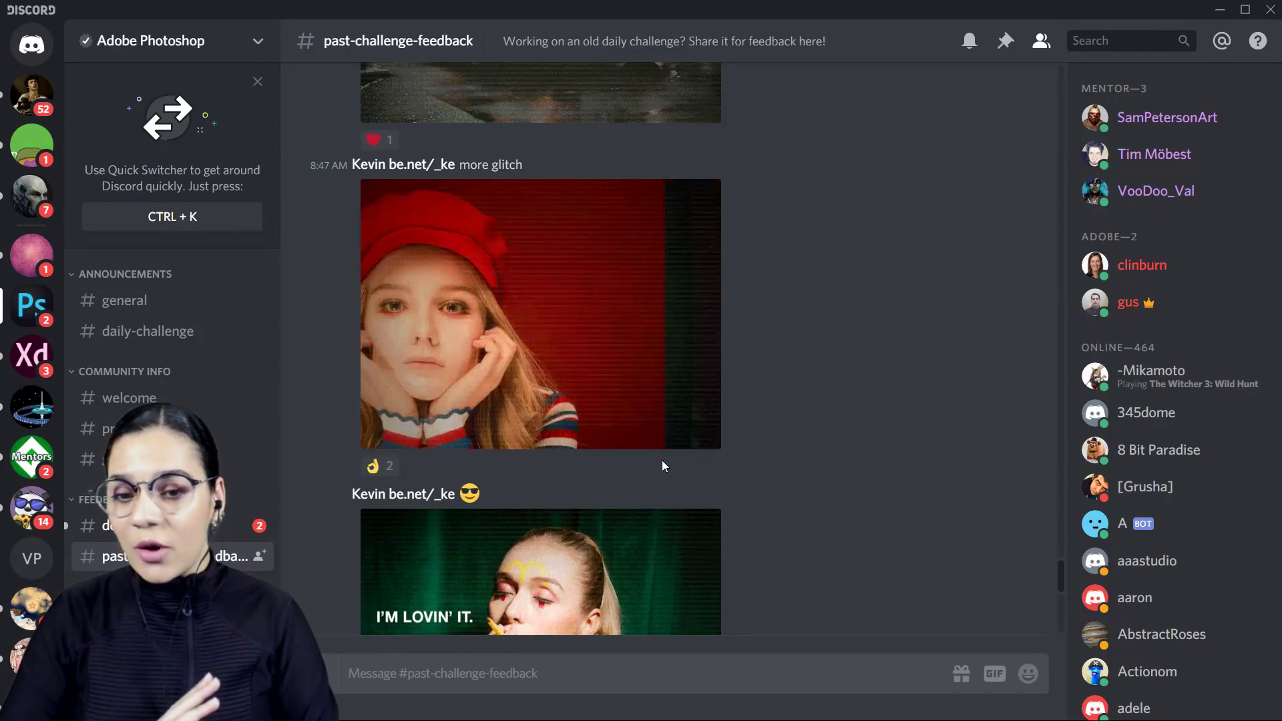
scroll(663, 461, "down", 4)
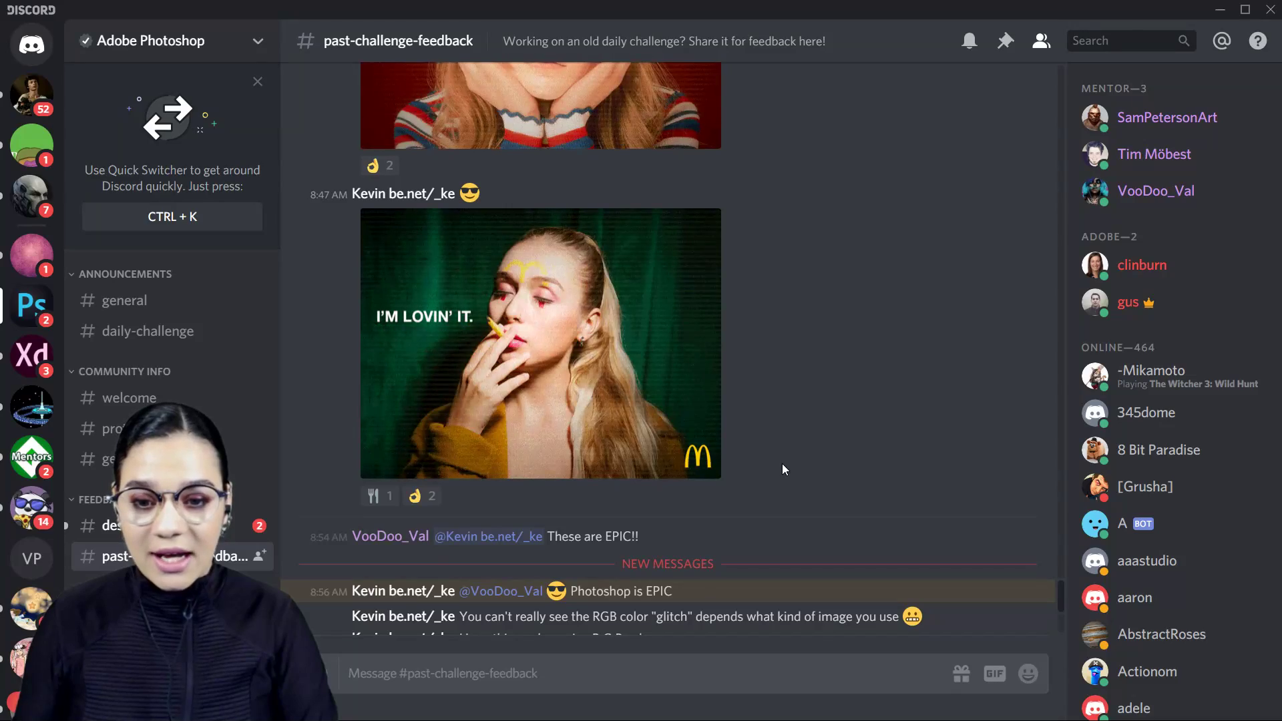
scroll(782, 468, "up", 6)
scroll(782, 467, "up", 3)
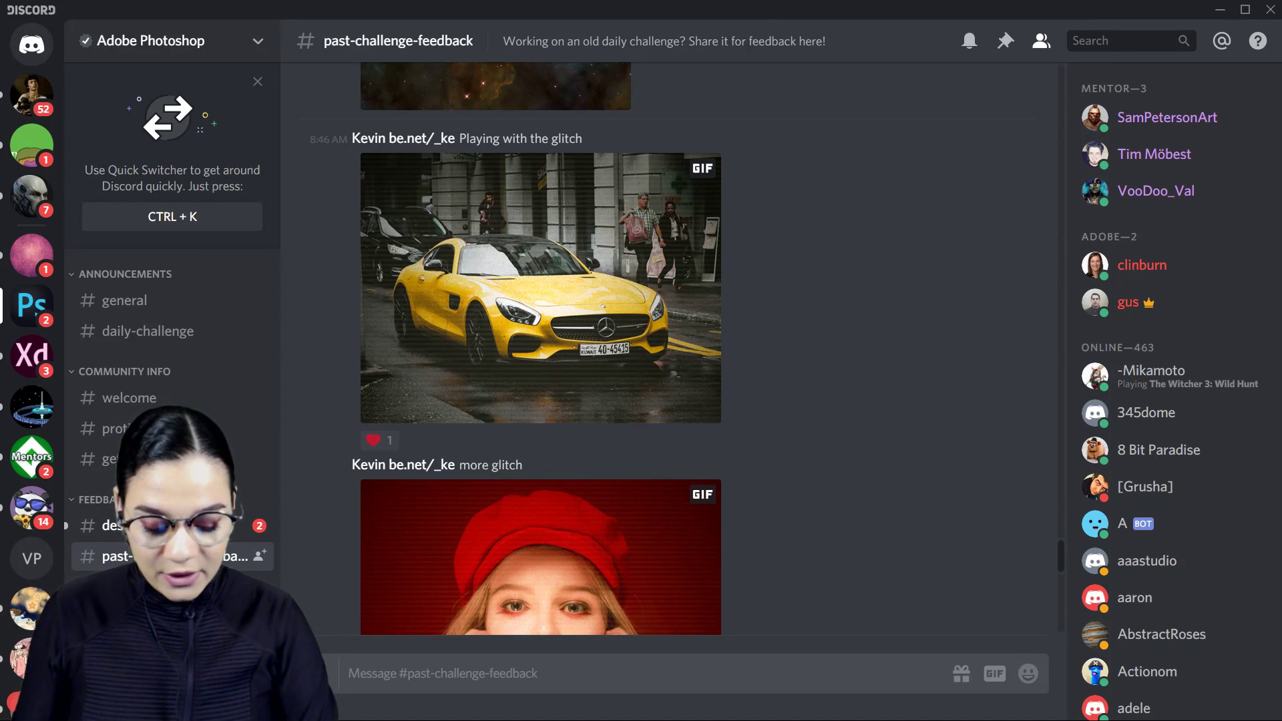
scroll(694, 422, "down", 4)
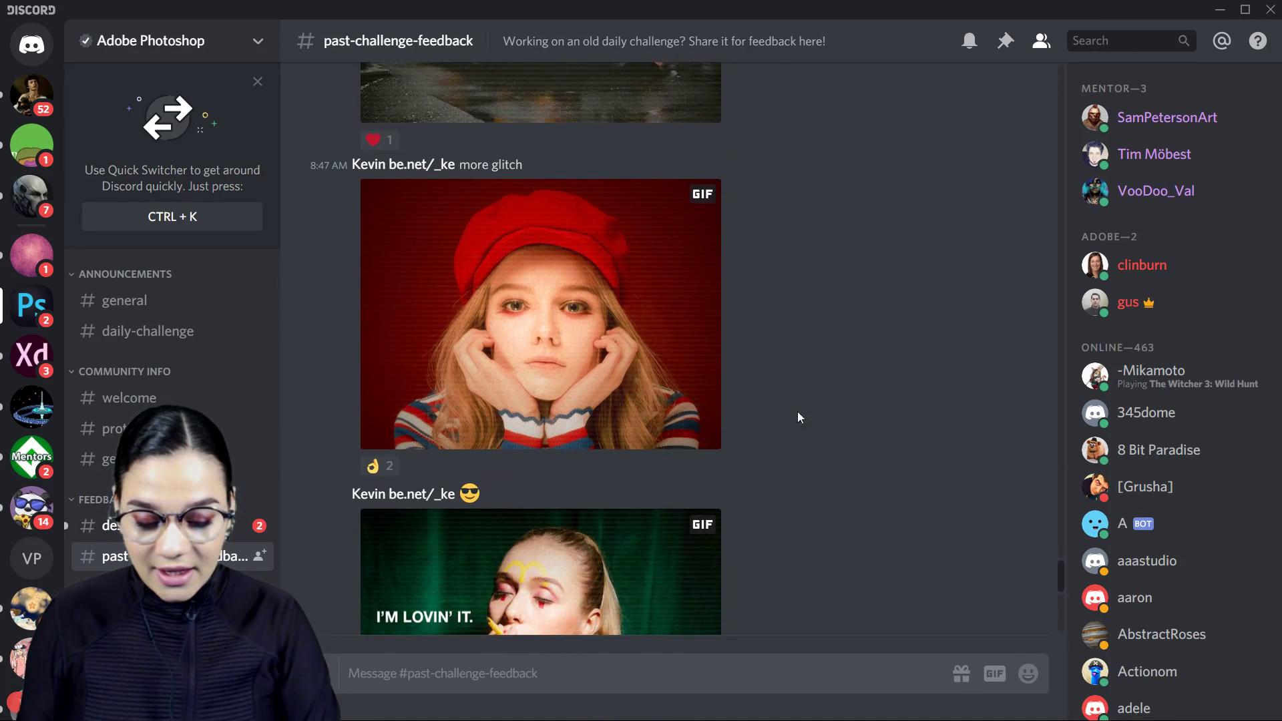
scroll(849, 418, "up", 12)
scroll(853, 420, "up", 13)
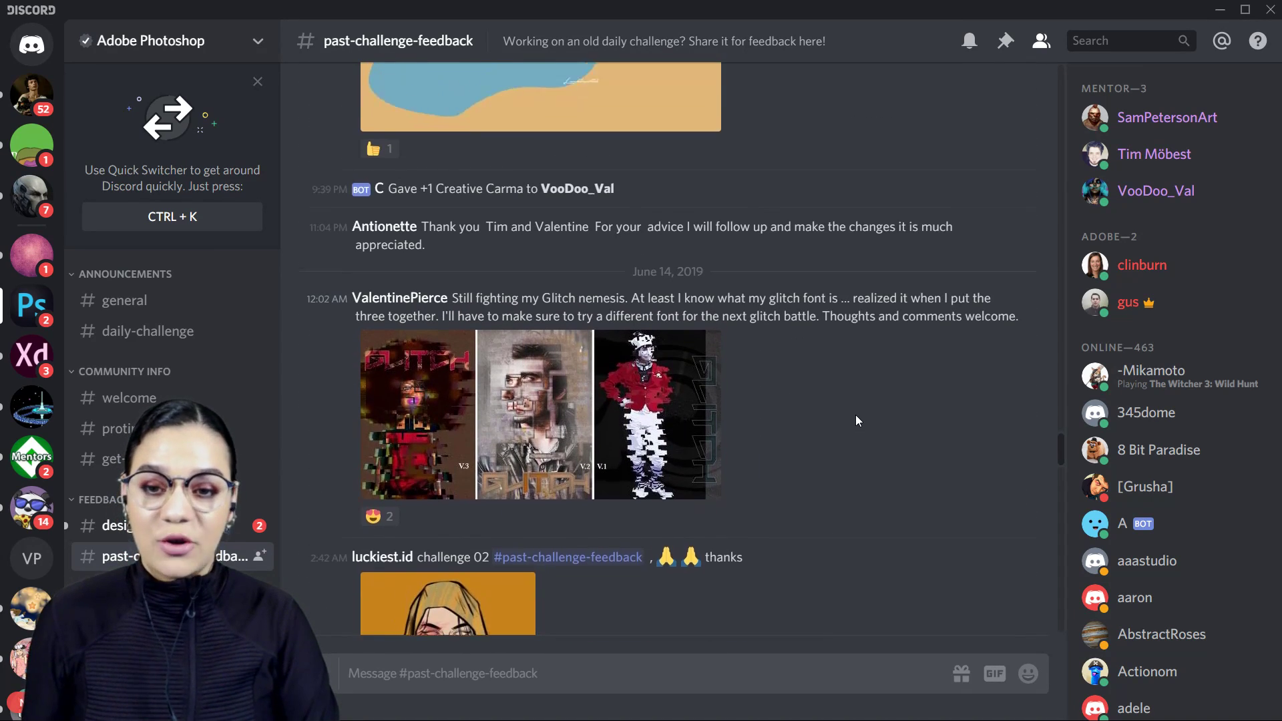
scroll(855, 415, "up", 5)
scroll(856, 415, "up", 3)
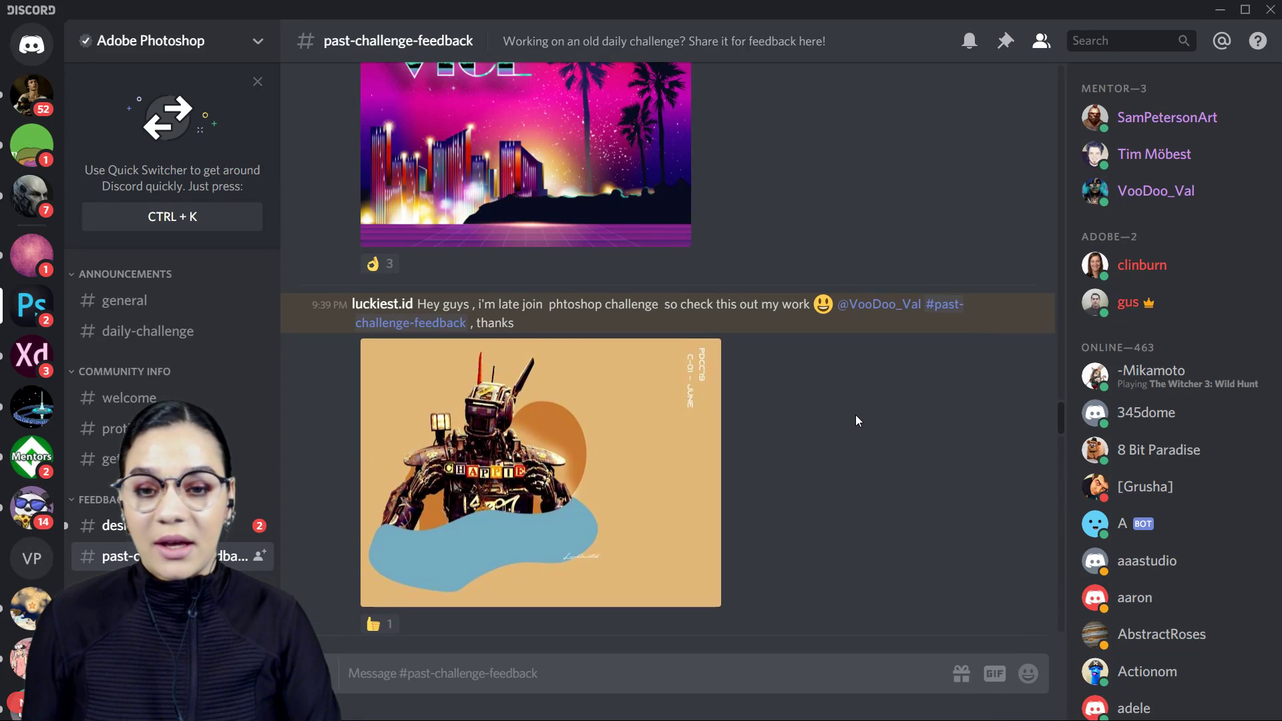
scroll(855, 415, "up", 2)
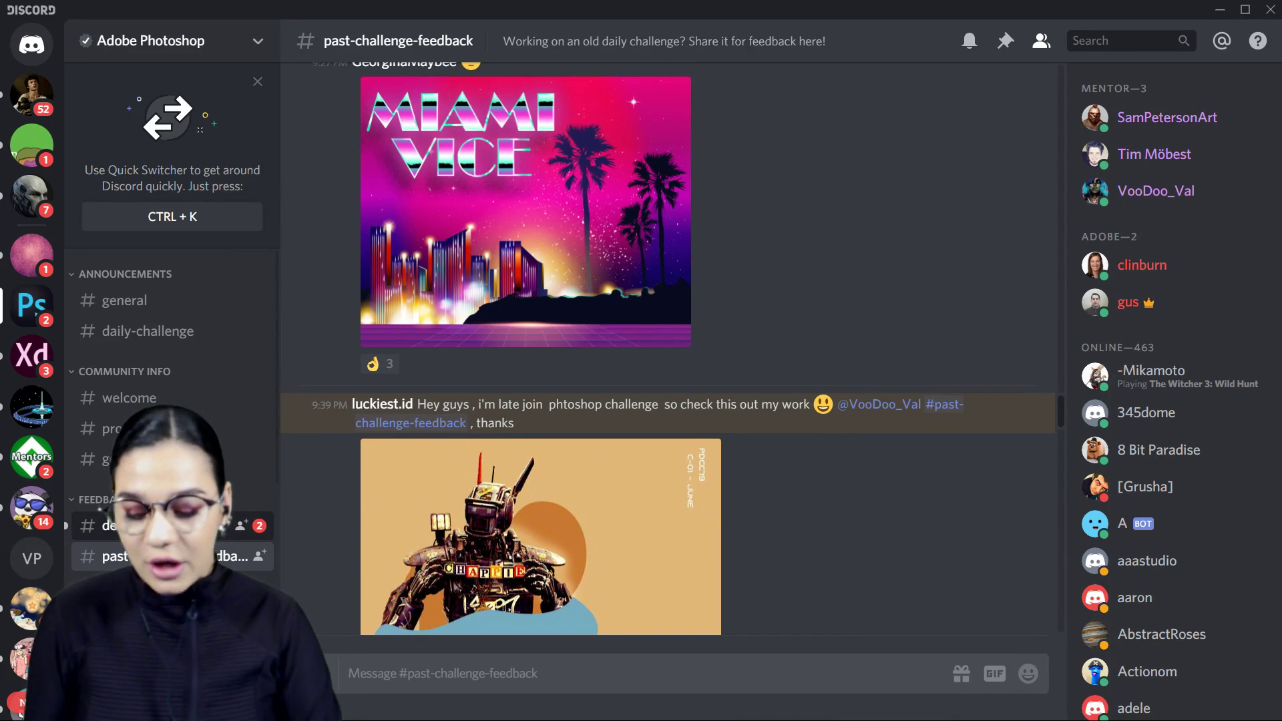
- Go to the design-feedback channel and view the posted John Wick duotone artwork enlarged
key("alt+Up")
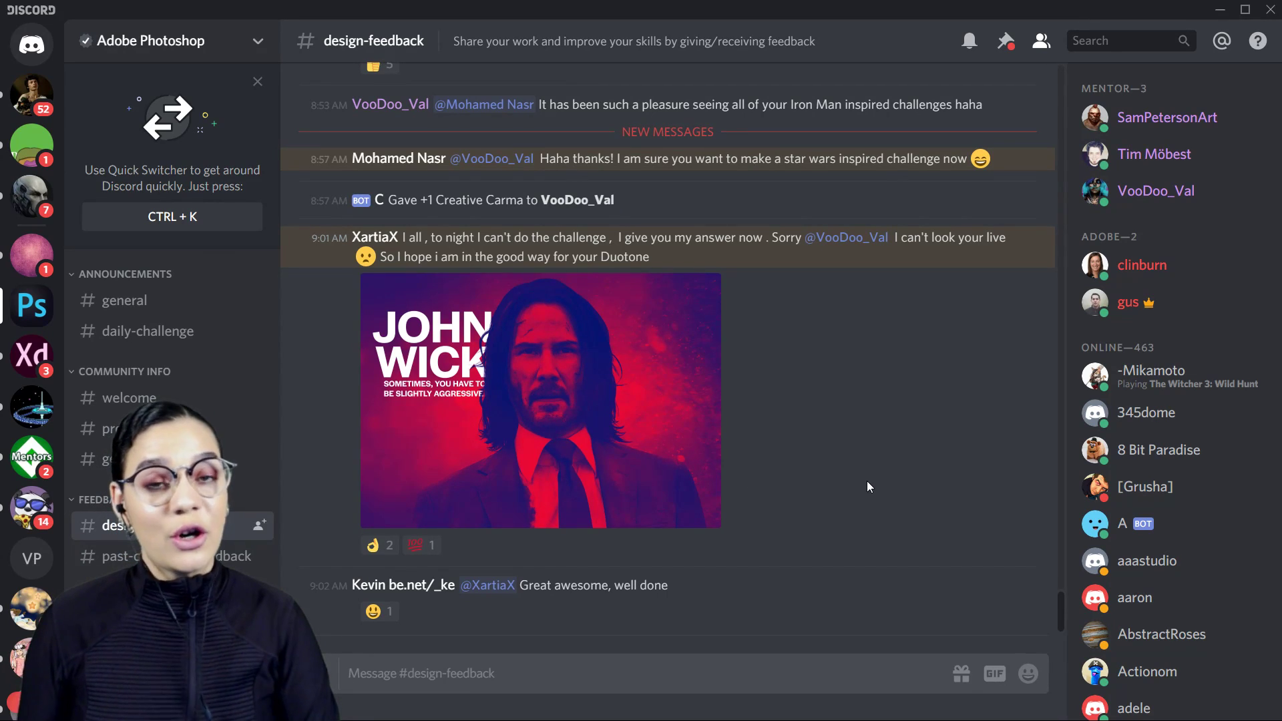
left_click(667, 420)
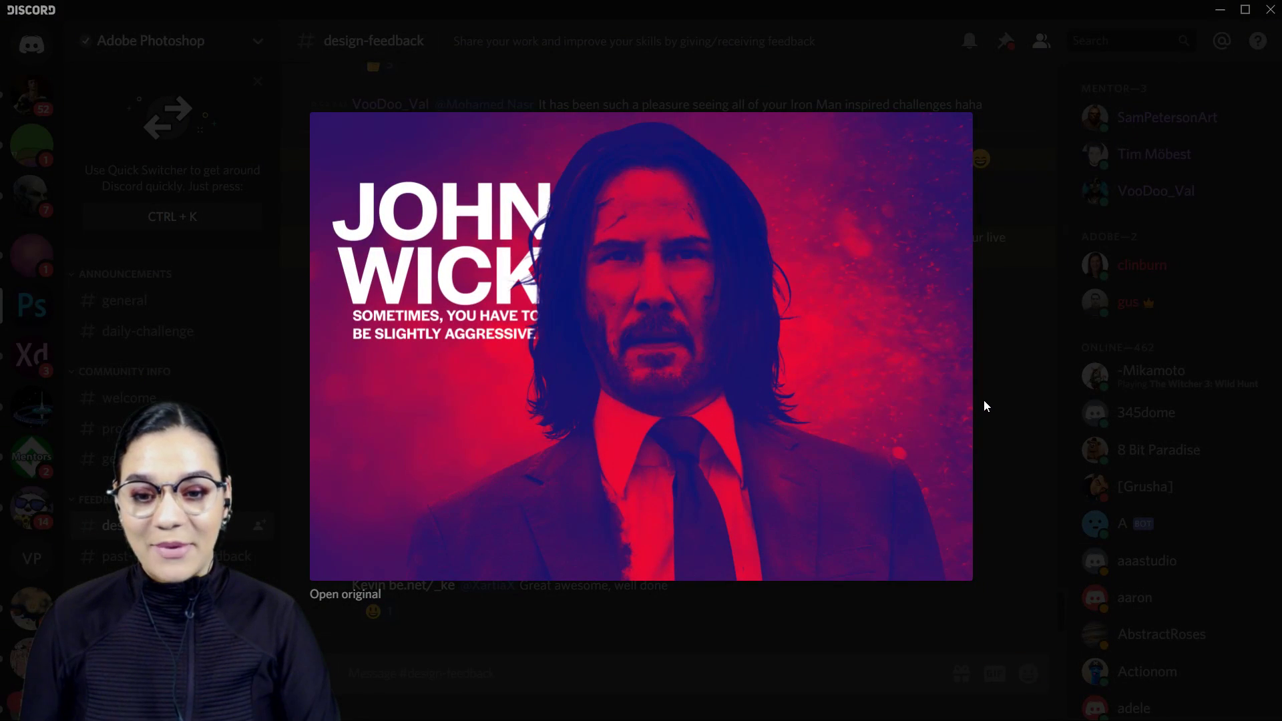
left_click(935, 435)
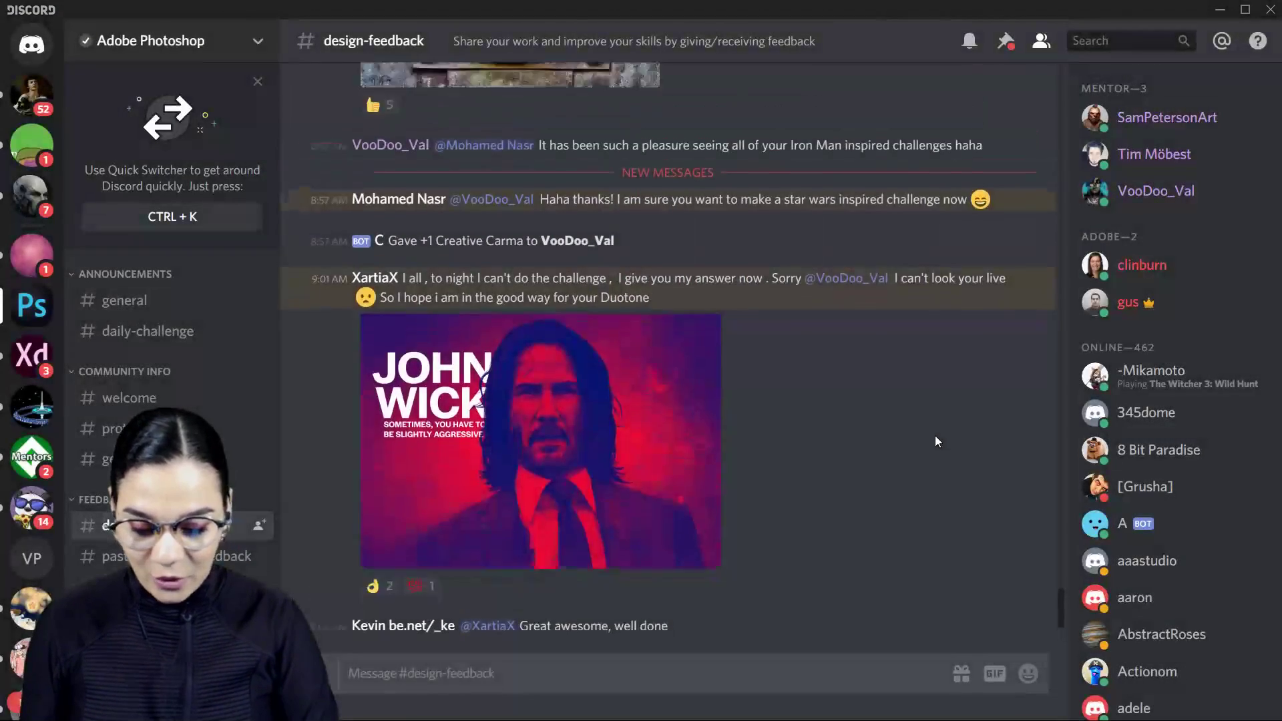
- Find the earlier post with four John Wick movie posters in design-feedback and view its image enlarged
scroll(934, 436, "up", 10)
scroll(934, 435, "up", 10)
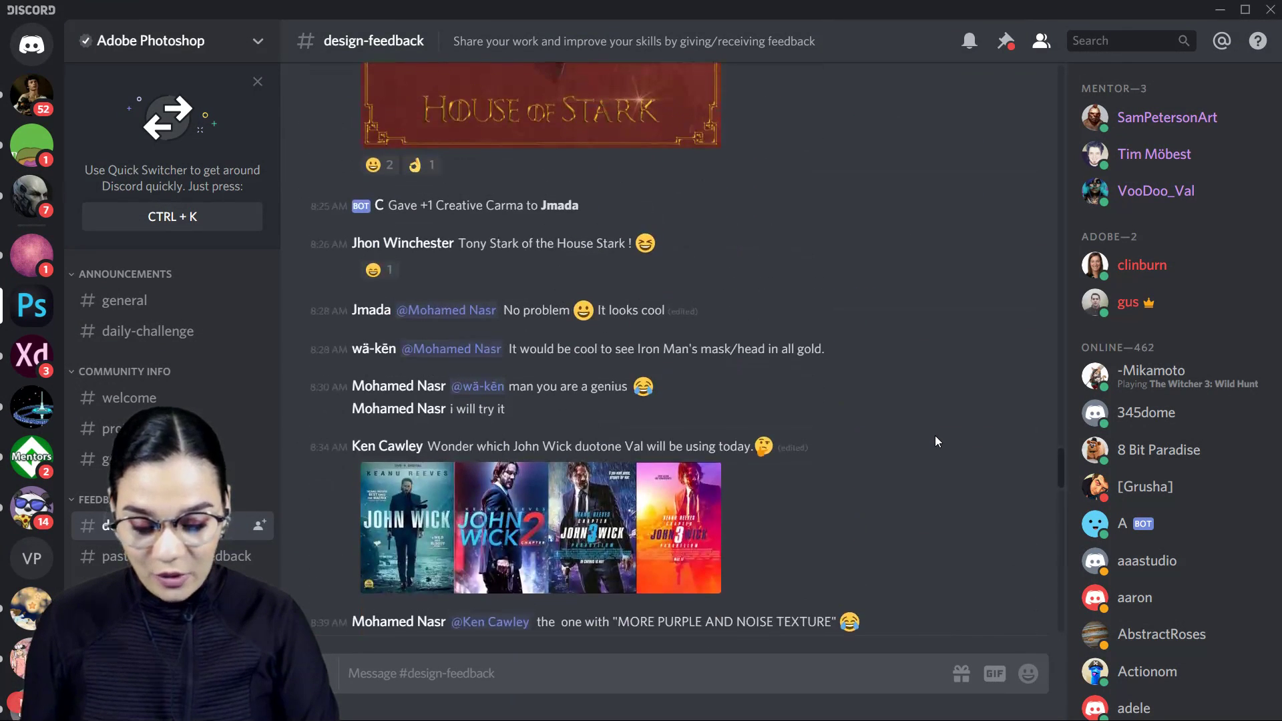
scroll(870, 405, "down", 3)
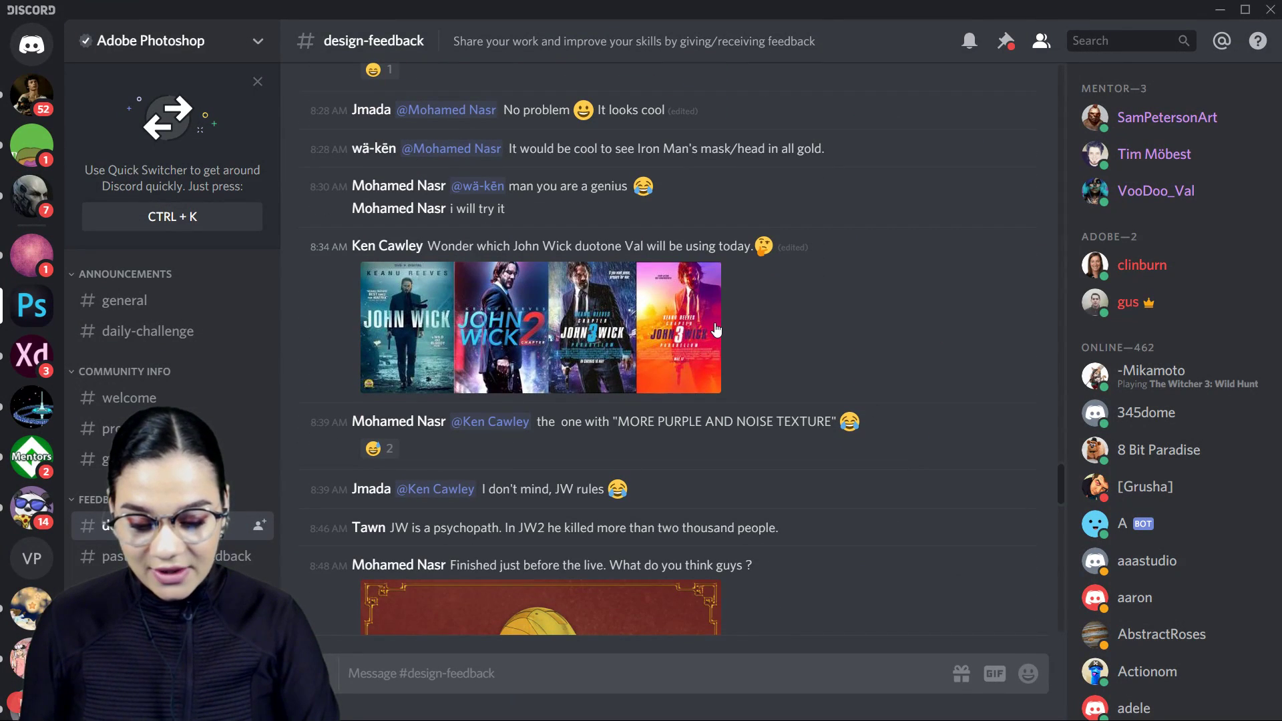
left_click(613, 320)
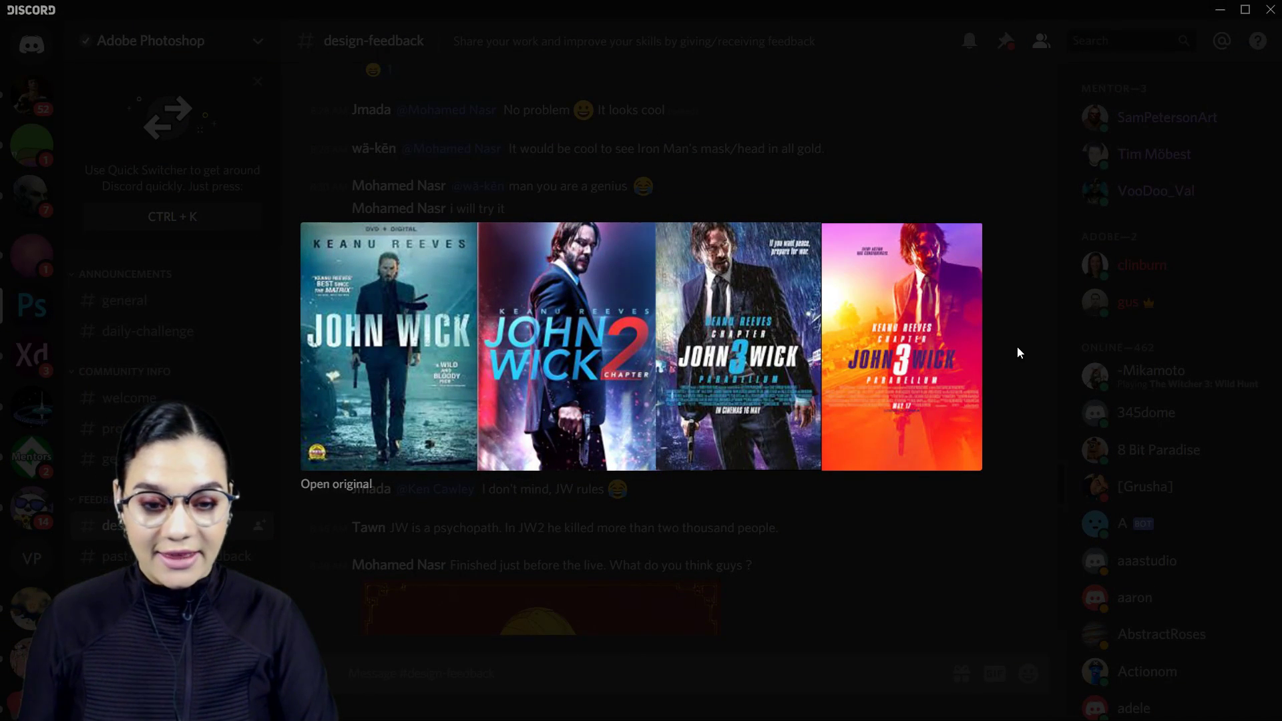
left_click(1044, 239)
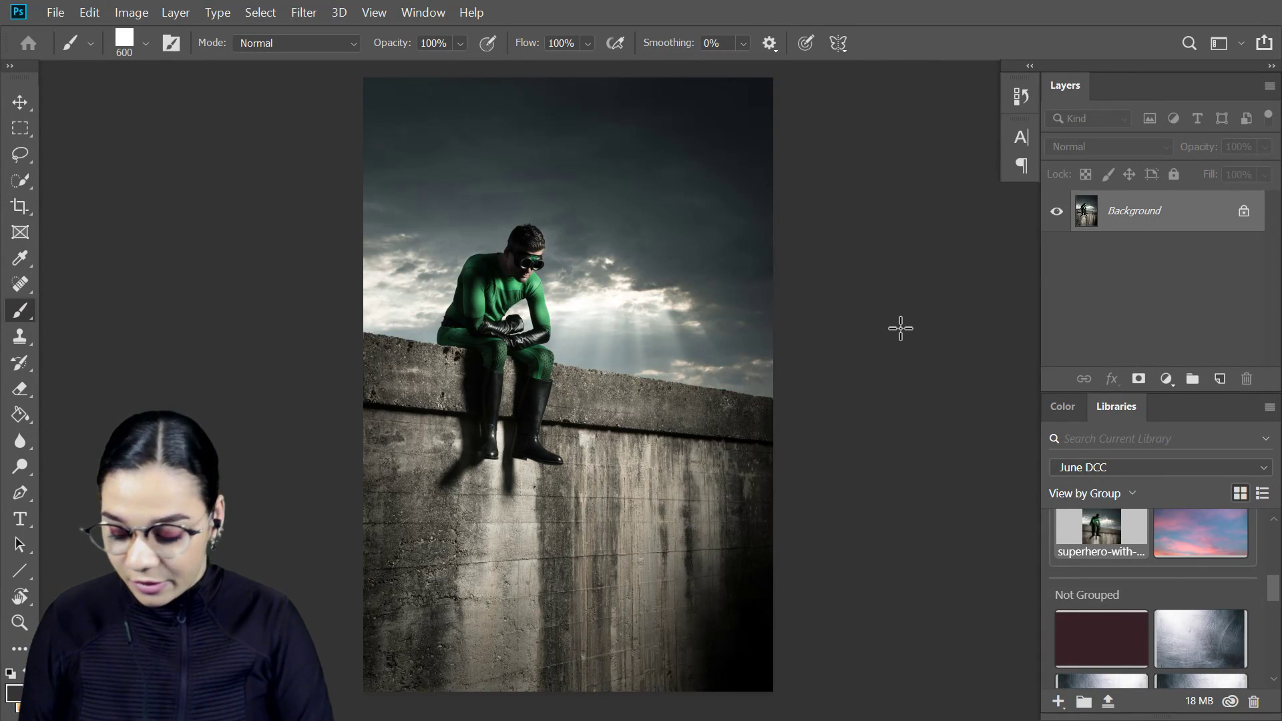
- Unlock the superhero photo's Background layer and rename it BACKGROUND
key("ctrl+plus")
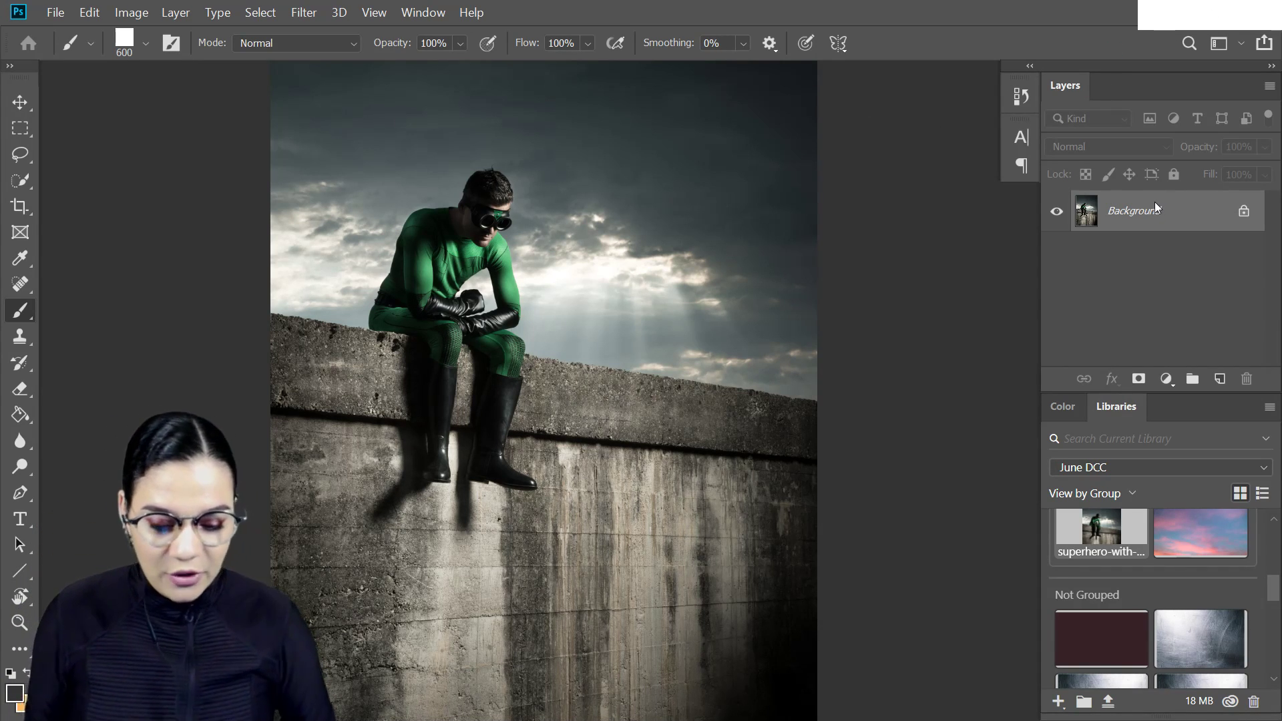
left_click(1243, 212)
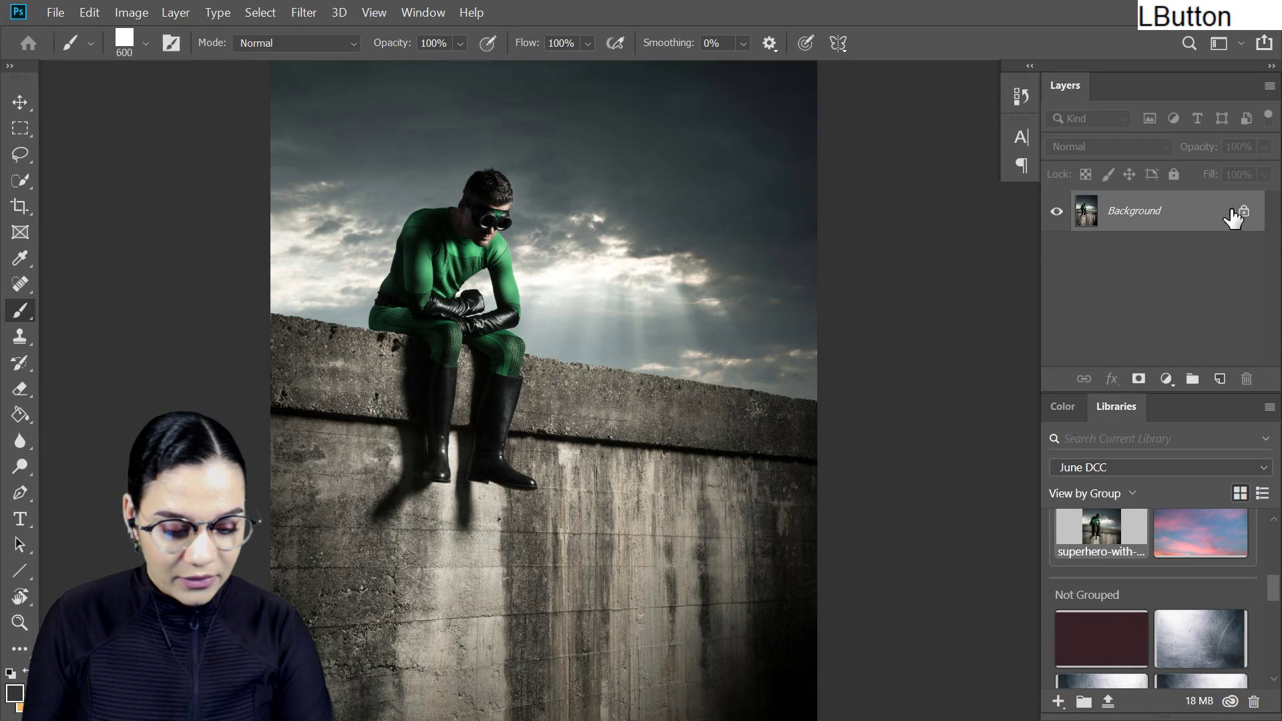
double_click(1135, 212)
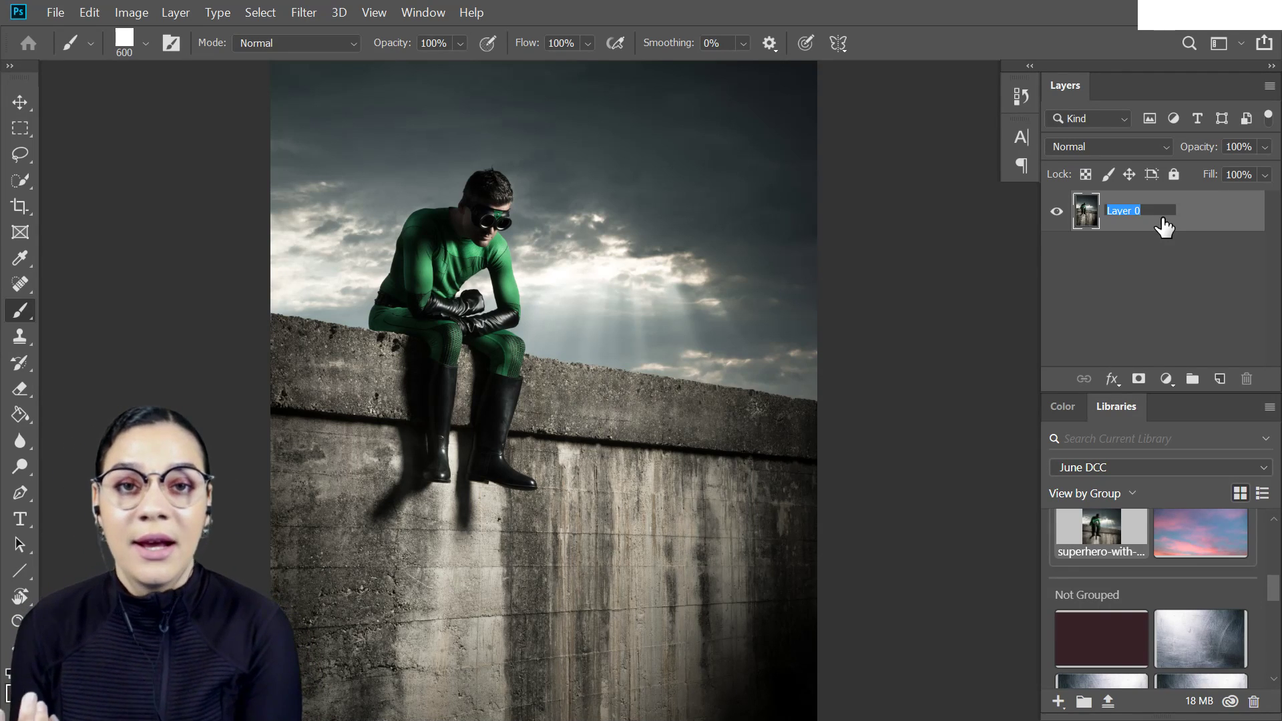
type("BAC")
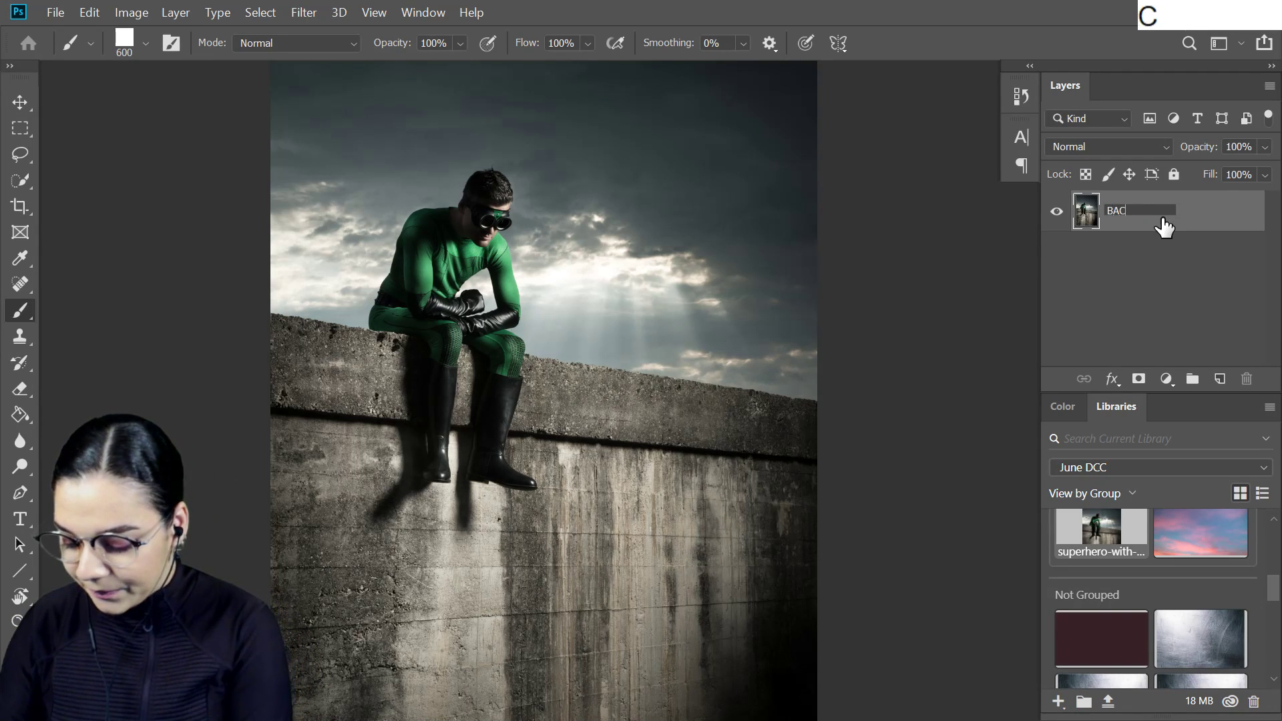
type("KGROUND")
key("KP_Enter")
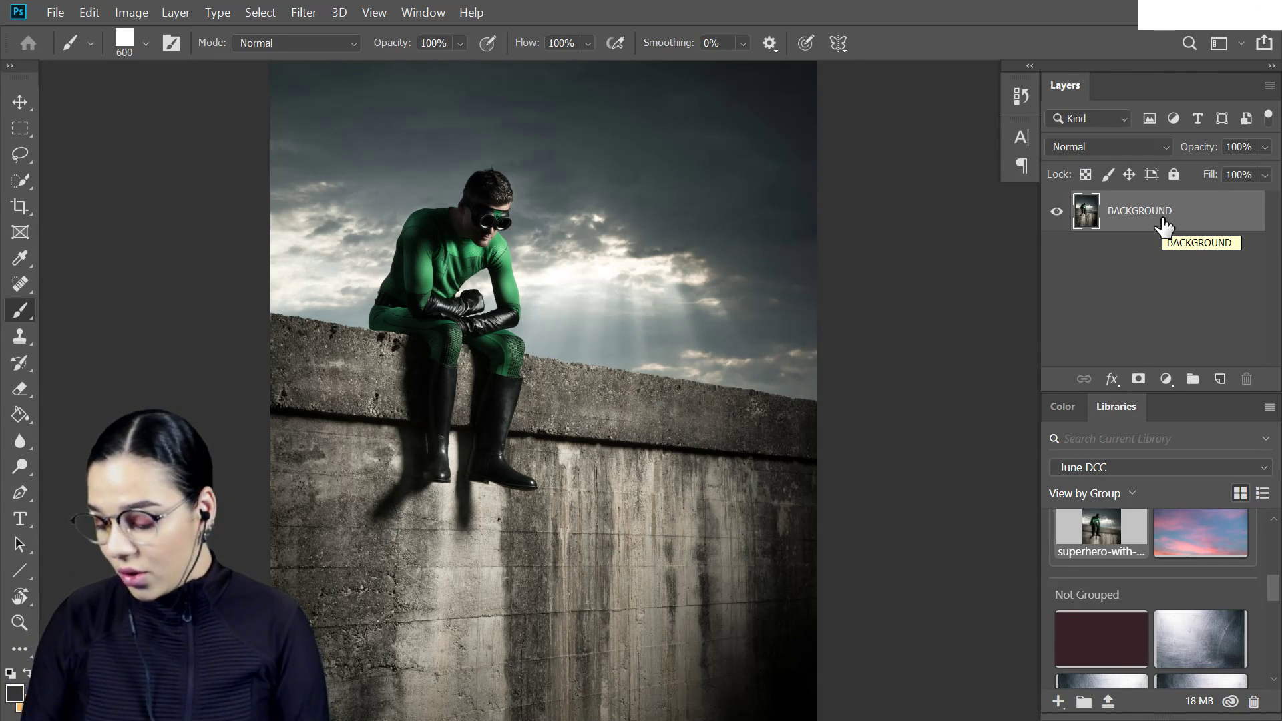
- Duplicate the BACKGROUND layer and rename the copy DUO TONES
key("ctrl")
key("ctrl+j")
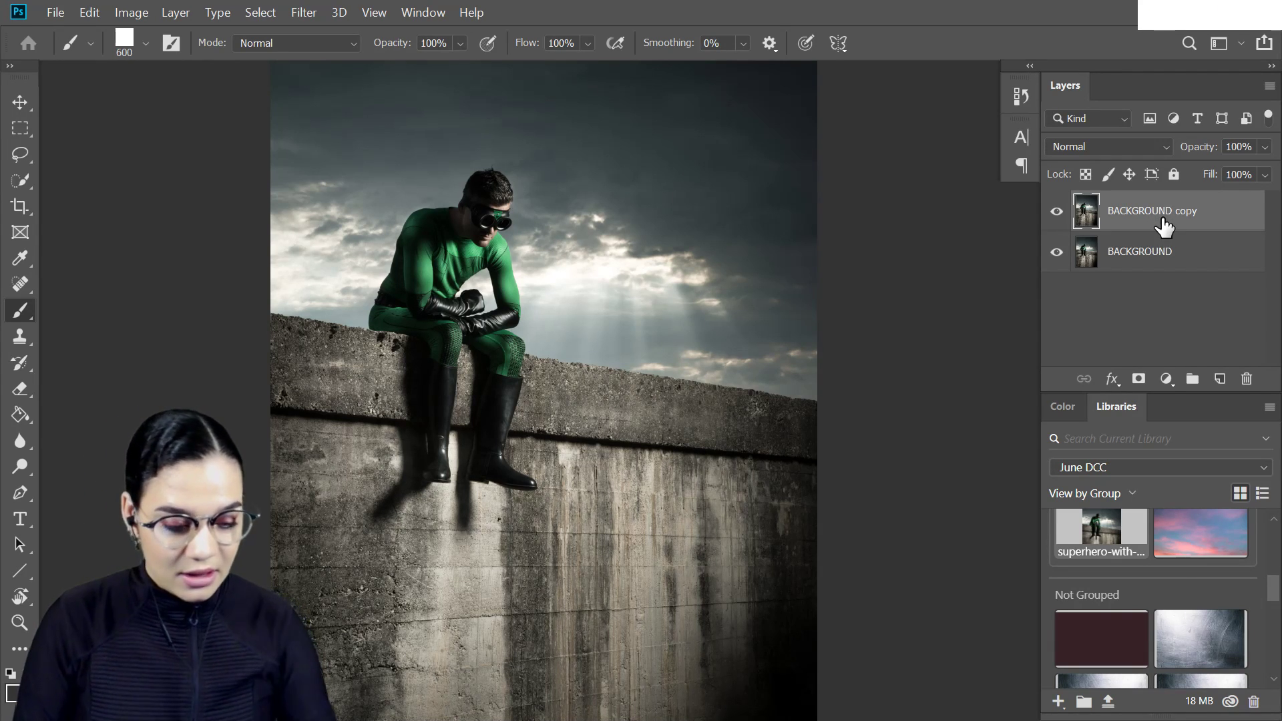
double_click(1163, 212)
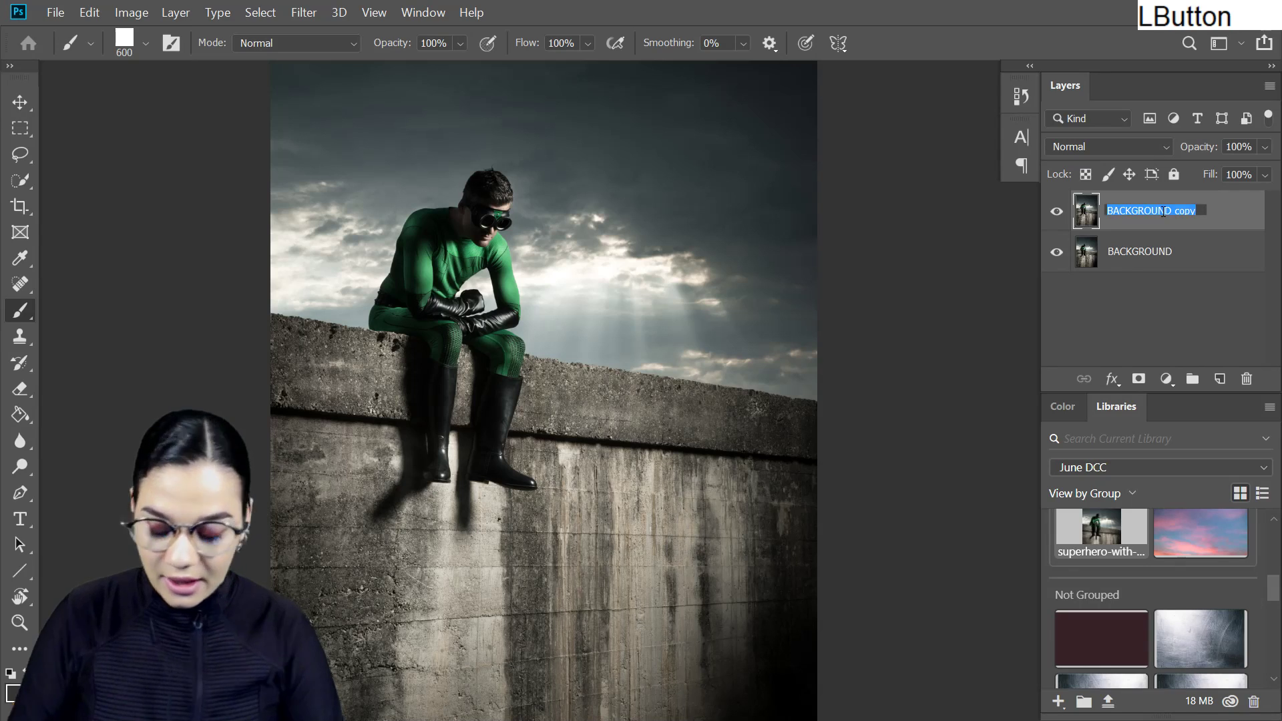
type("dUO tONES")
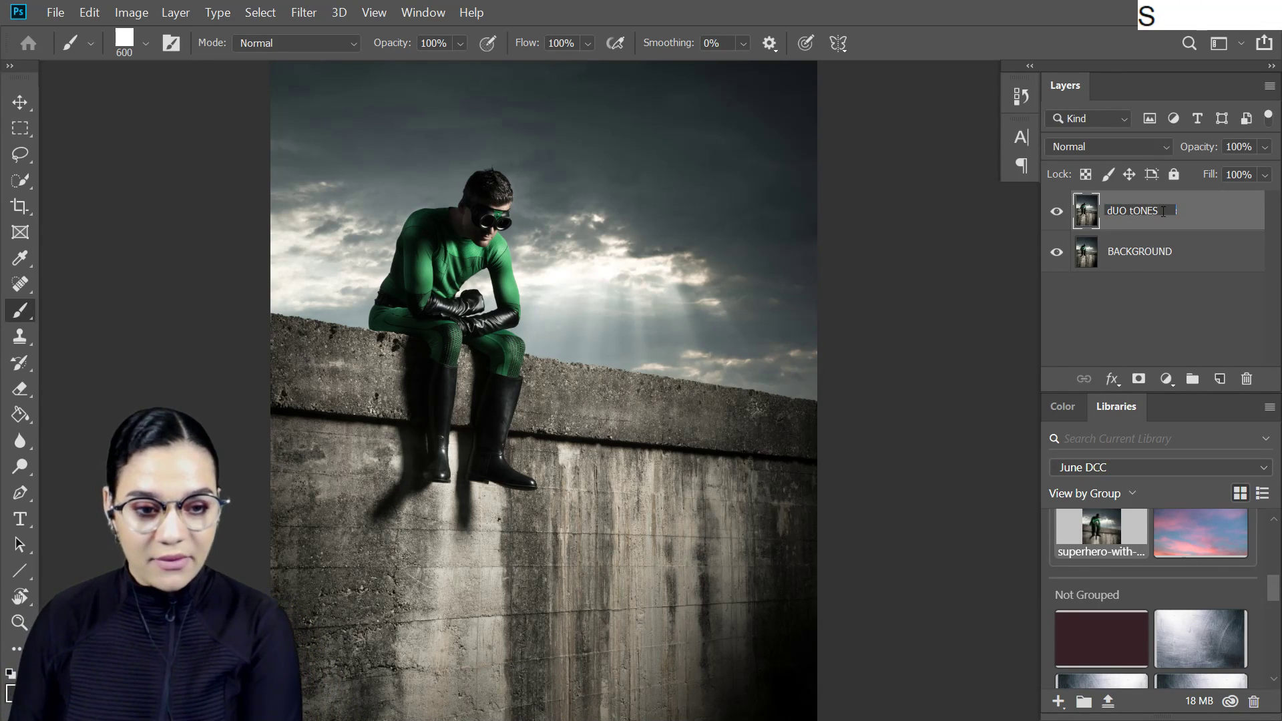
key("BackSpace")
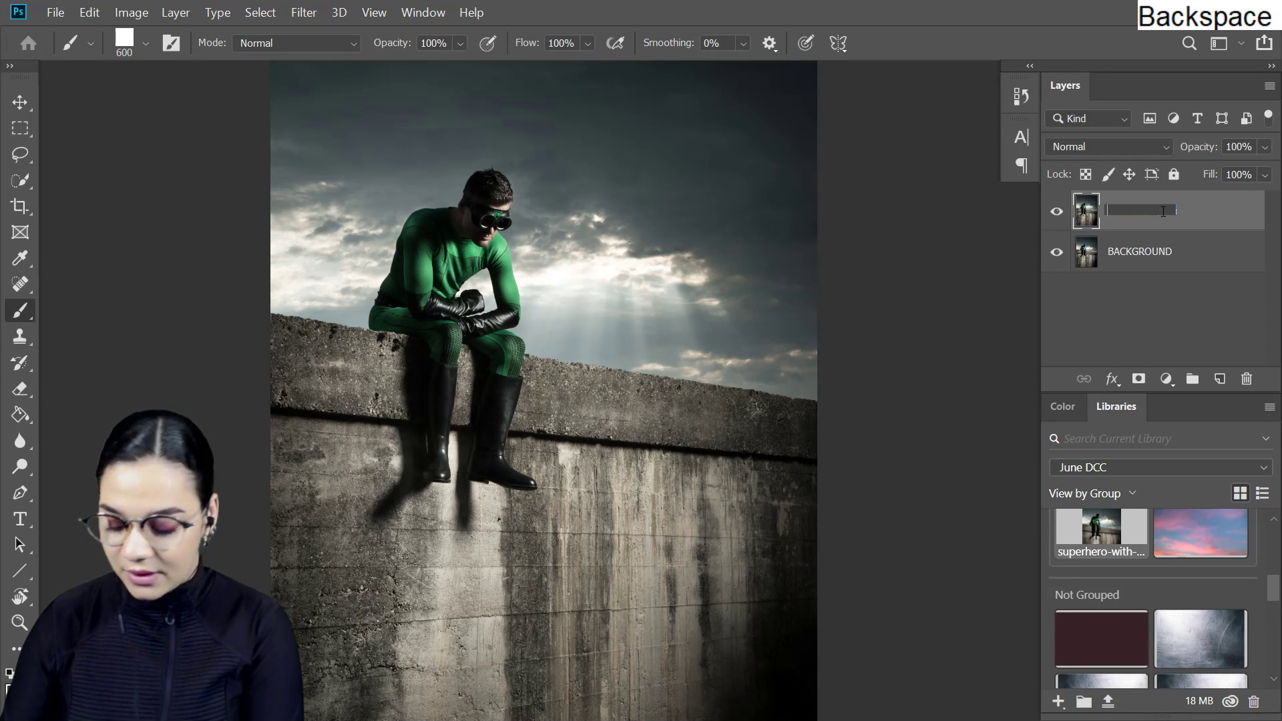
type("DUO TONES")
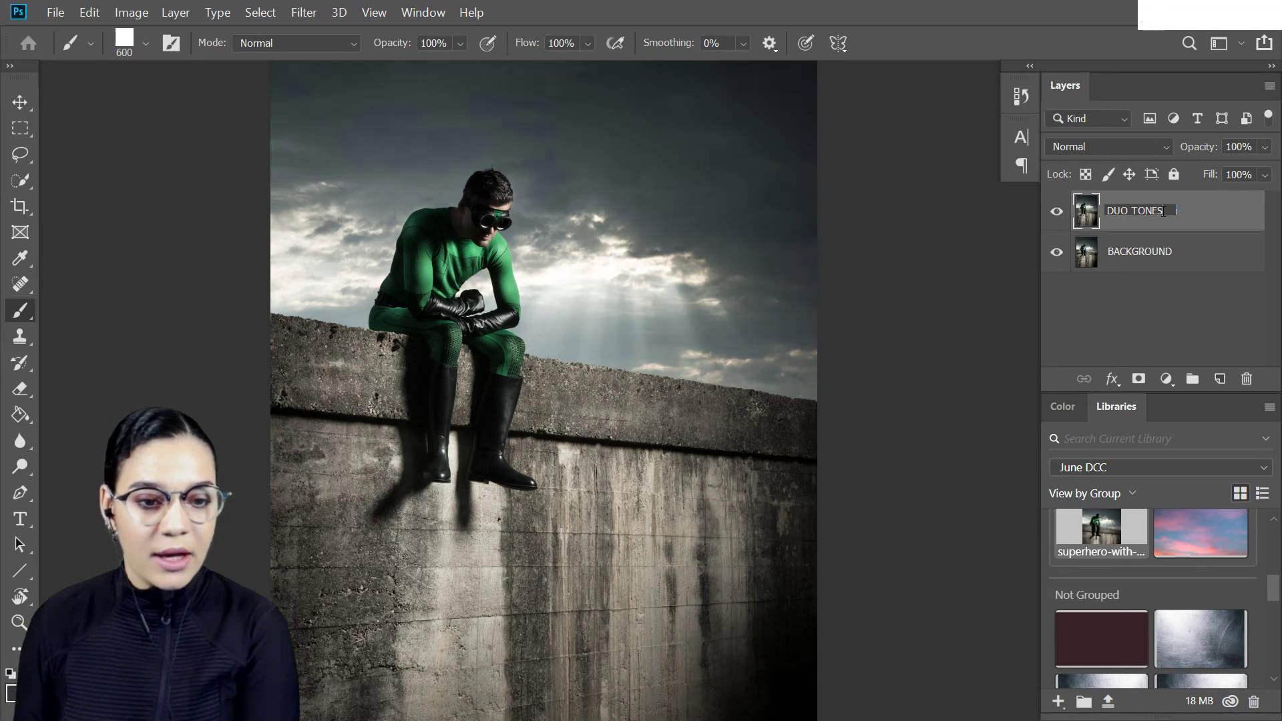
key("Return")
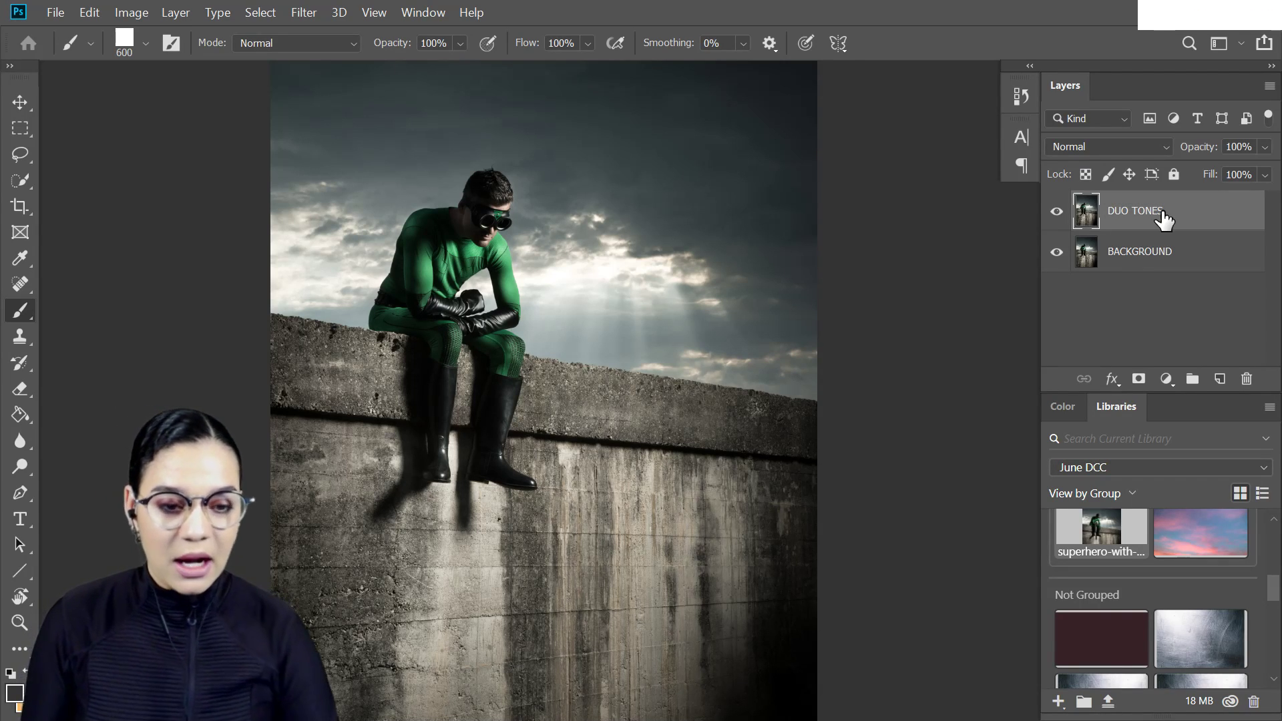
- Convert the DUO TONES layer to a smart object
right_click(1204, 211)
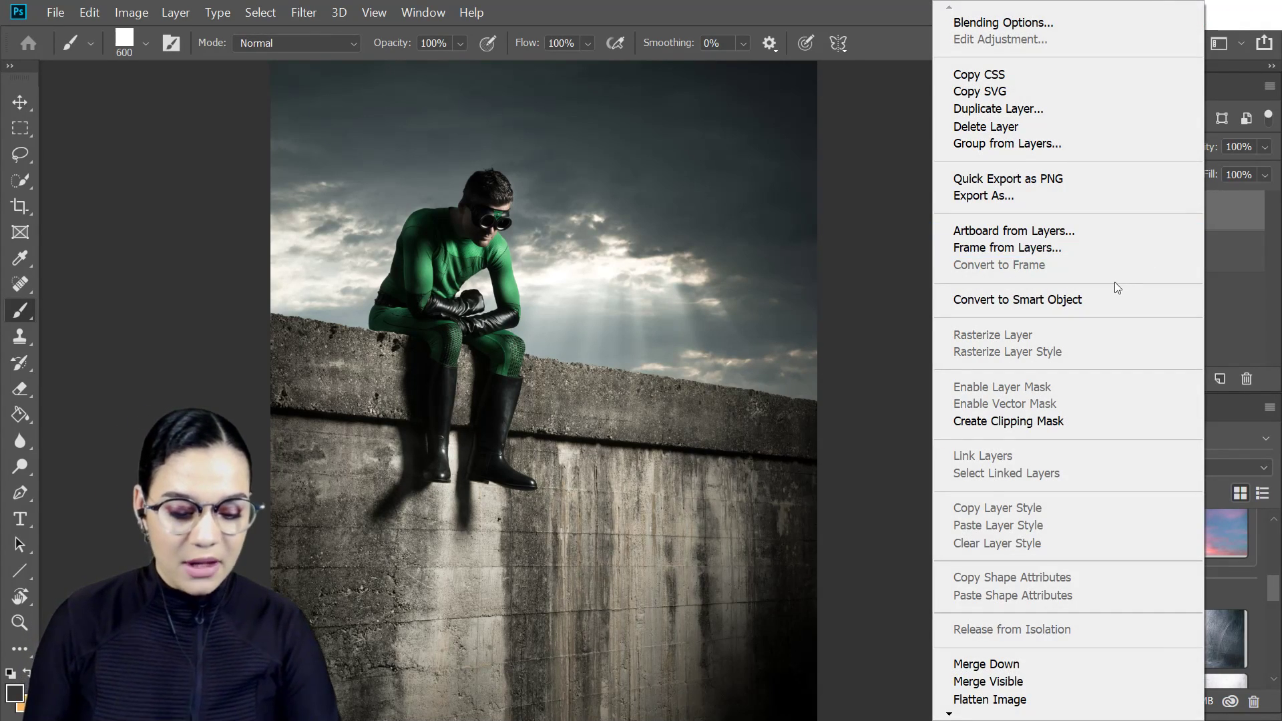
left_click(1080, 299)
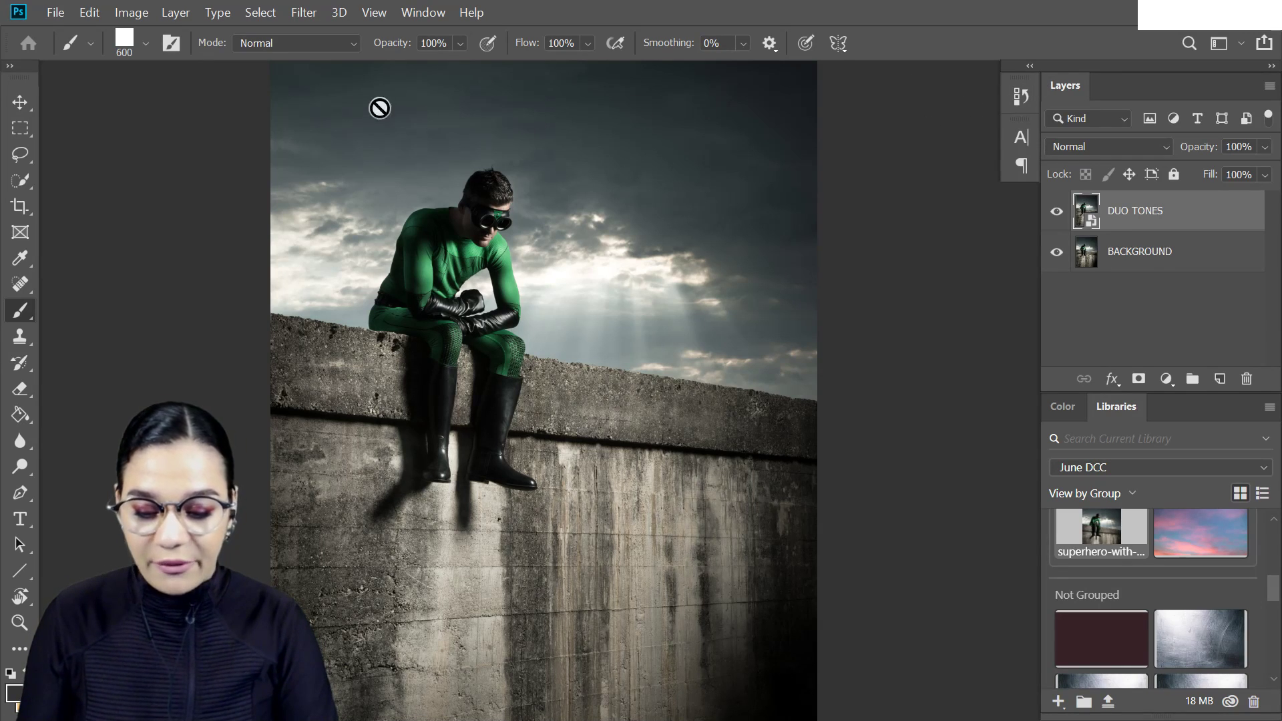
- Add a Gradient Map adjustment to the DUO TONES layer using the Violet, Orange preset
left_click(139, 13)
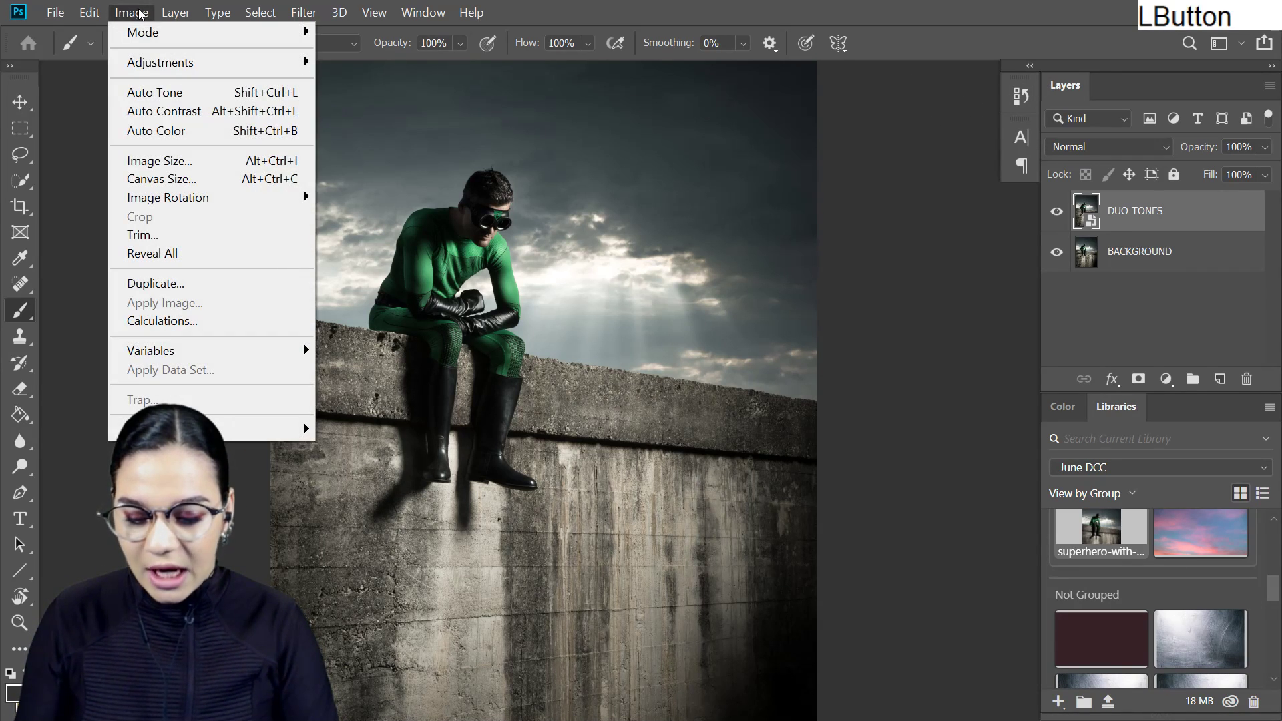
mouse_move(158, 63)
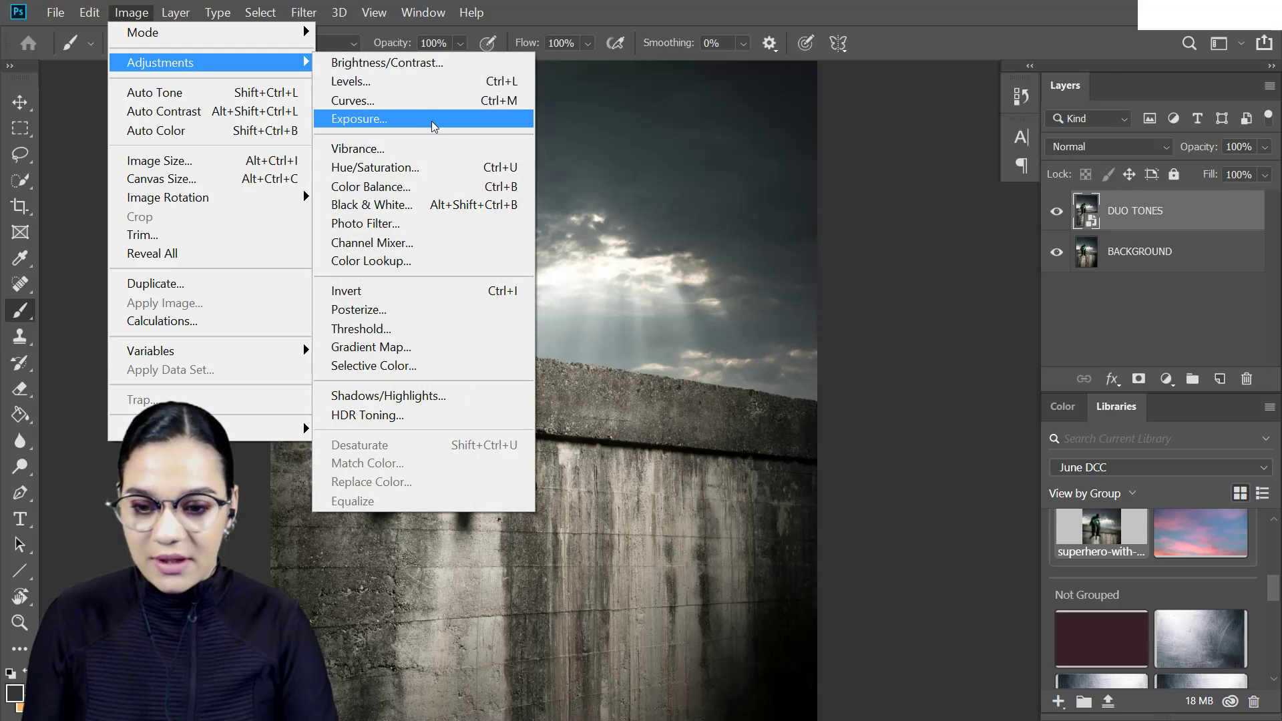
left_click(444, 346)
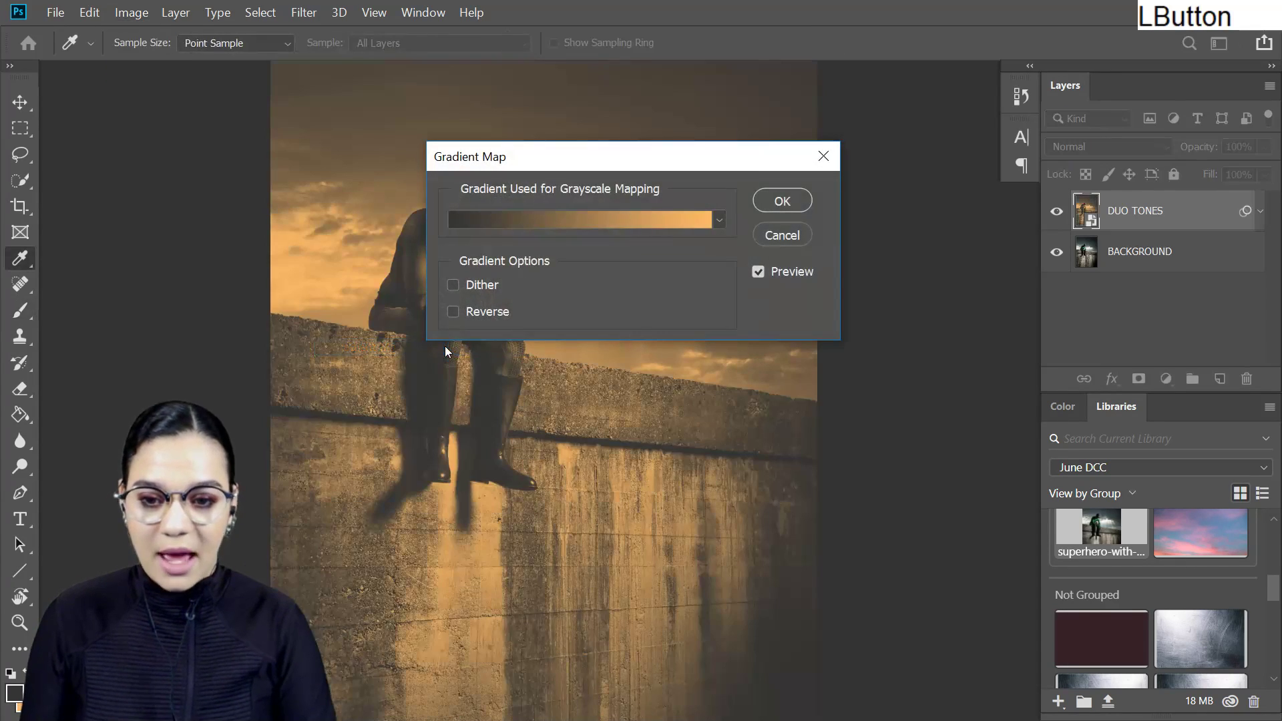
left_click_drag(635, 458, 524, 458)
left_click_drag(750, 167, 1009, 265)
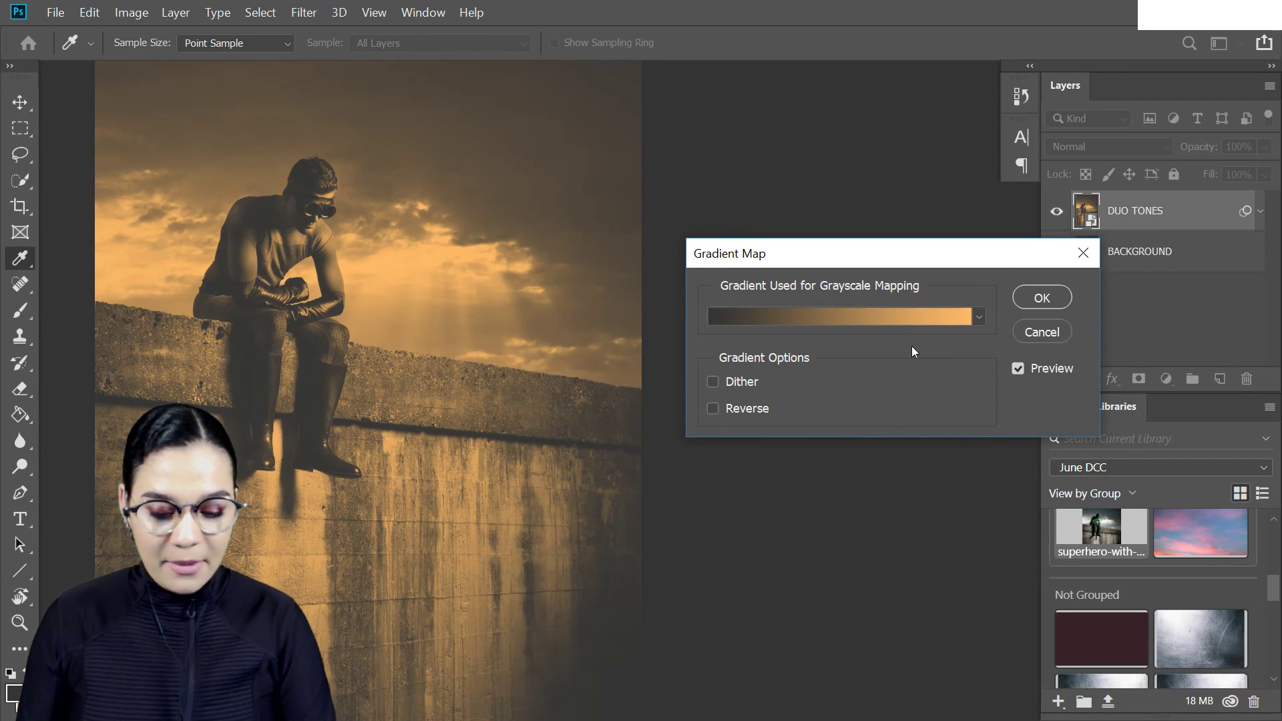
left_click(901, 316)
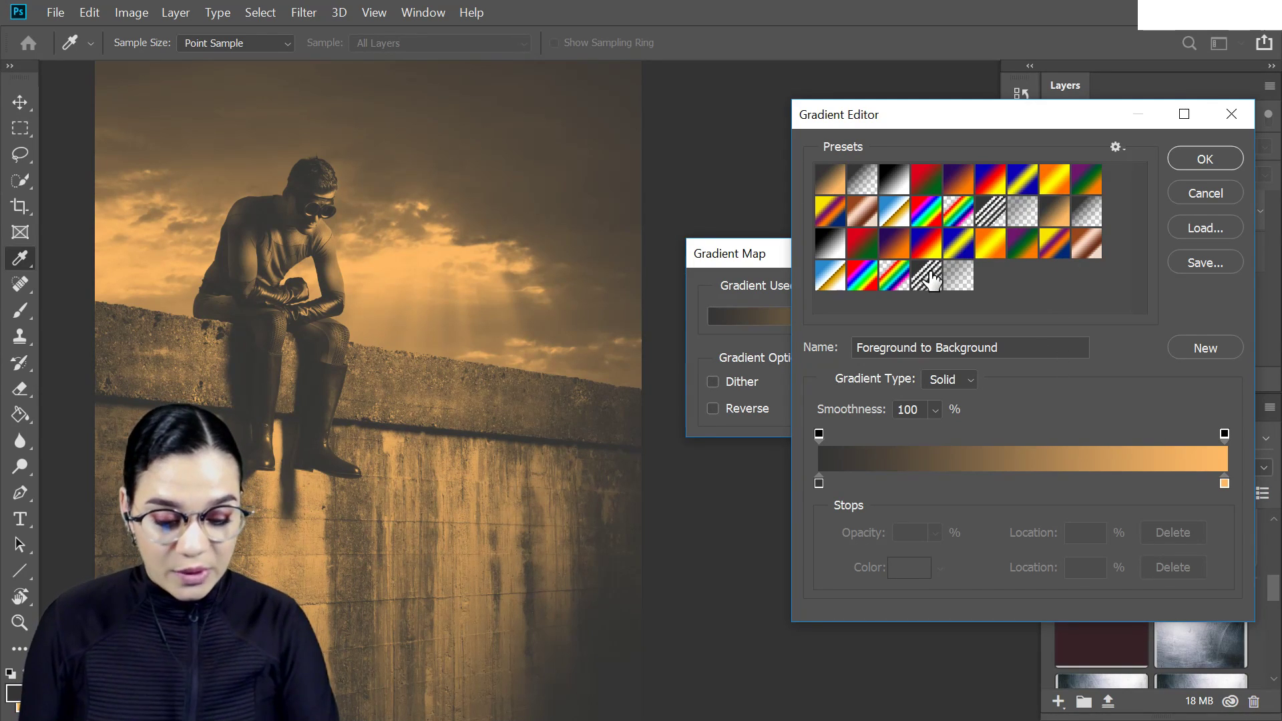
left_click(898, 254)
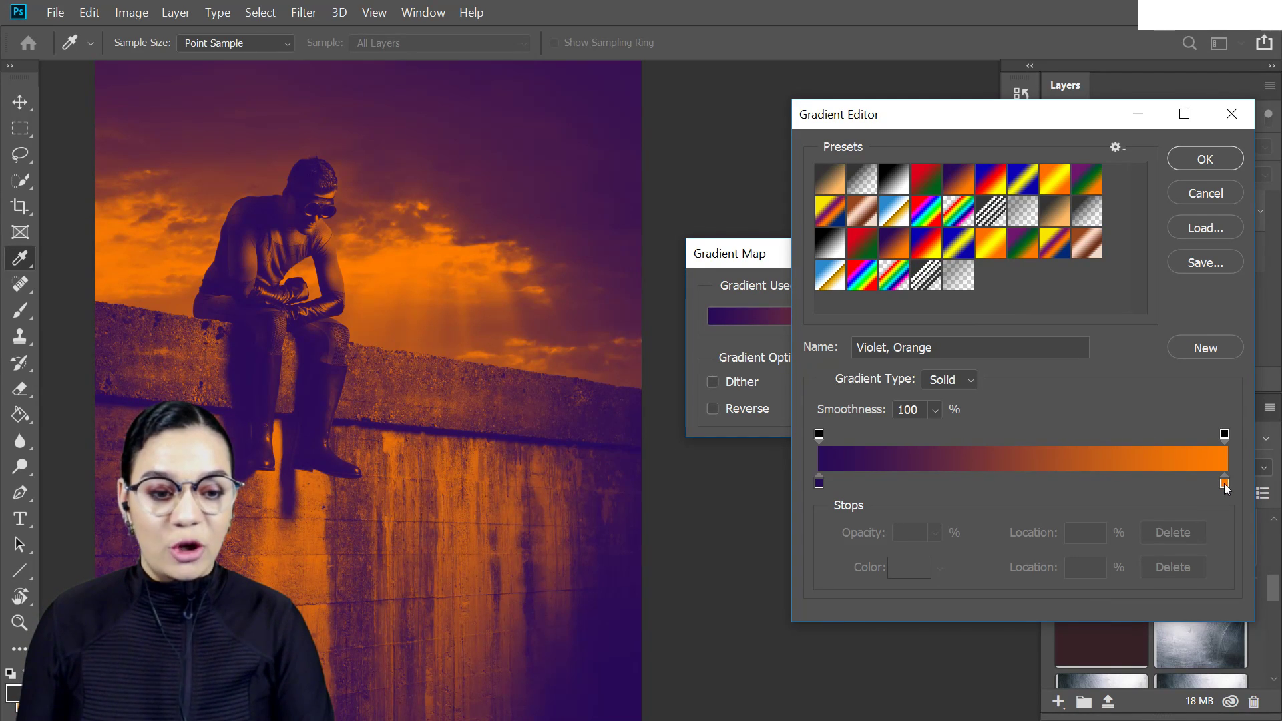
- Move the gradient's orange stop to 55% and add a yellow #ffc600 stop at 97%
left_click_drag(1225, 488, 1043, 492)
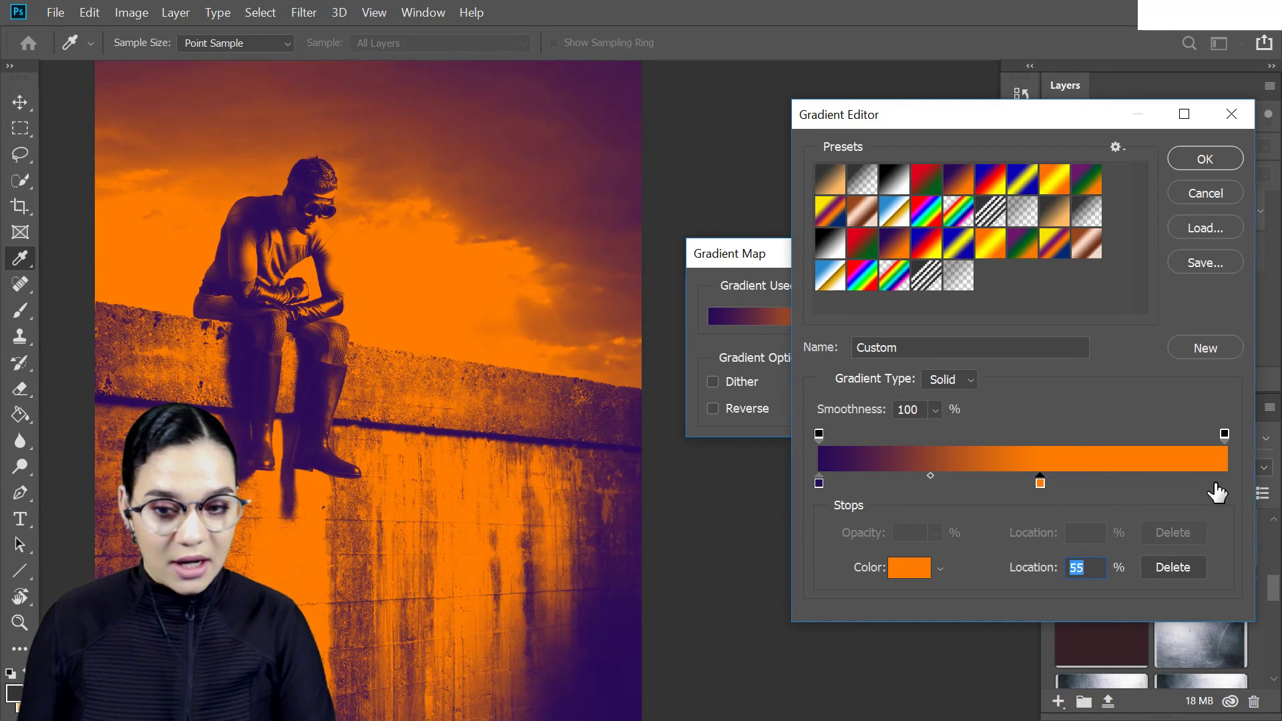
left_click(1213, 486)
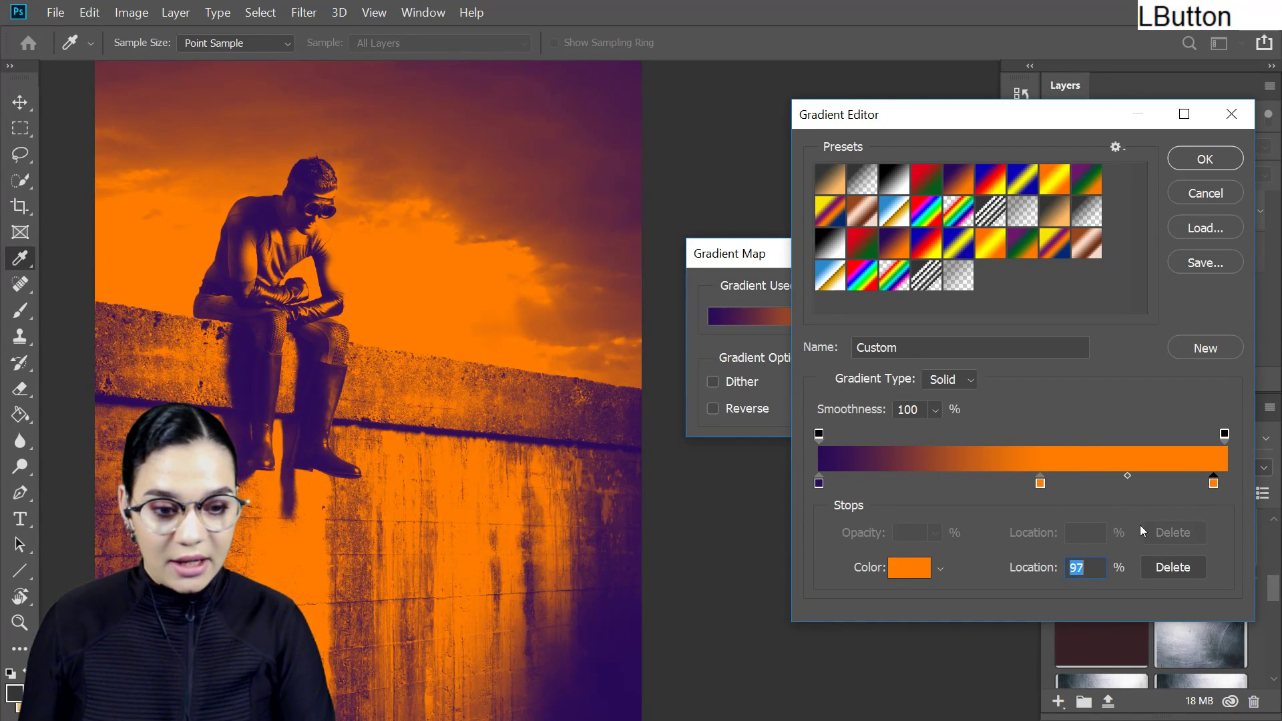
double_click(1212, 484)
left_click(1031, 403)
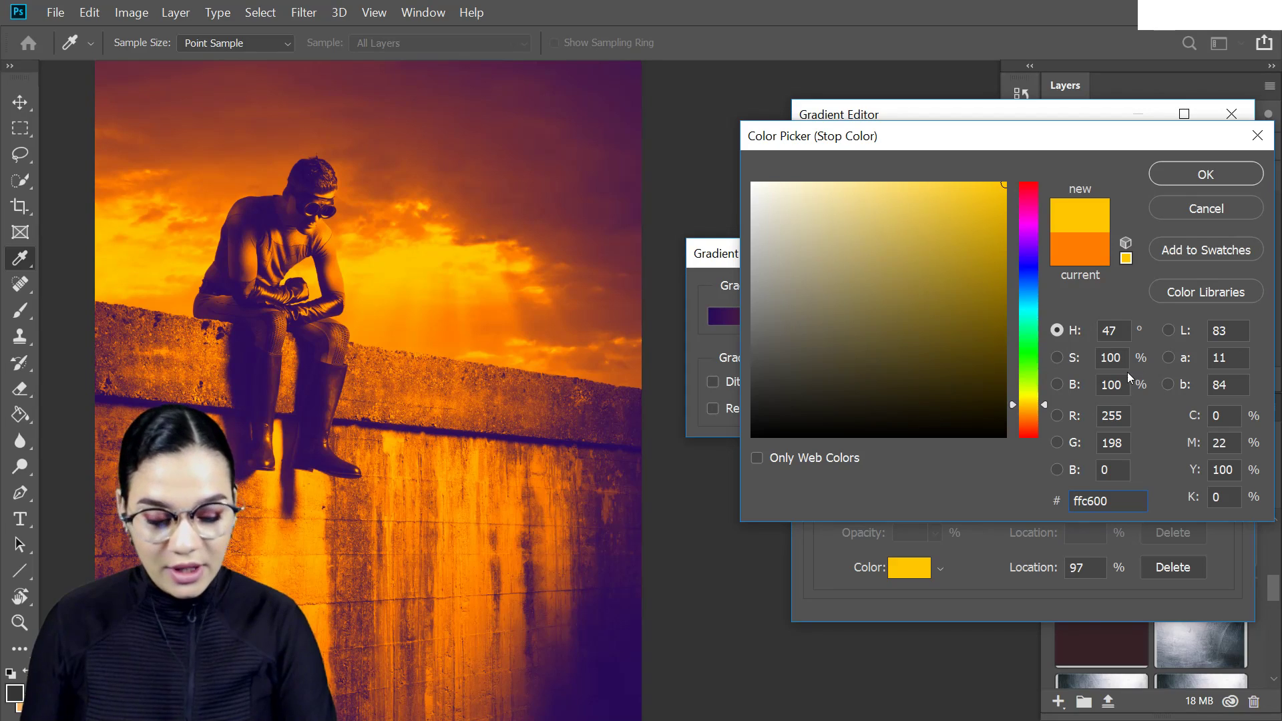
left_click(1212, 181)
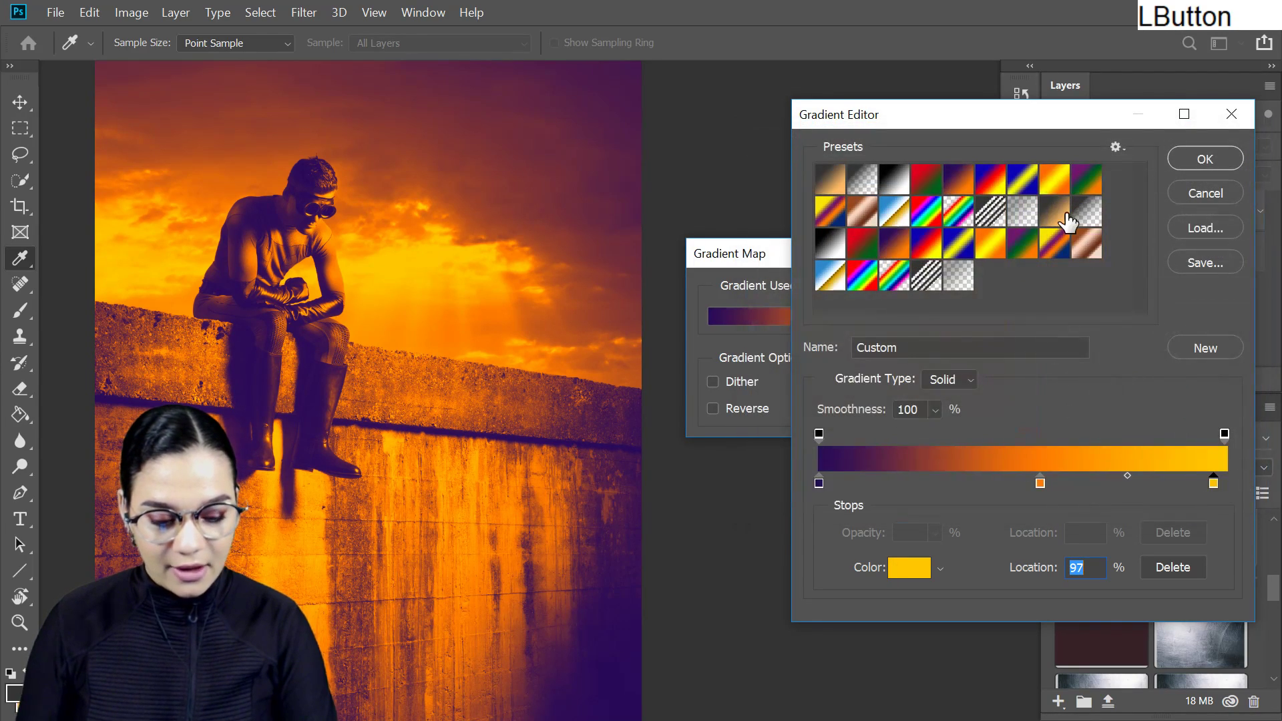
- Change the gradient's starting colour stop to purple #590a58
double_click(819, 483)
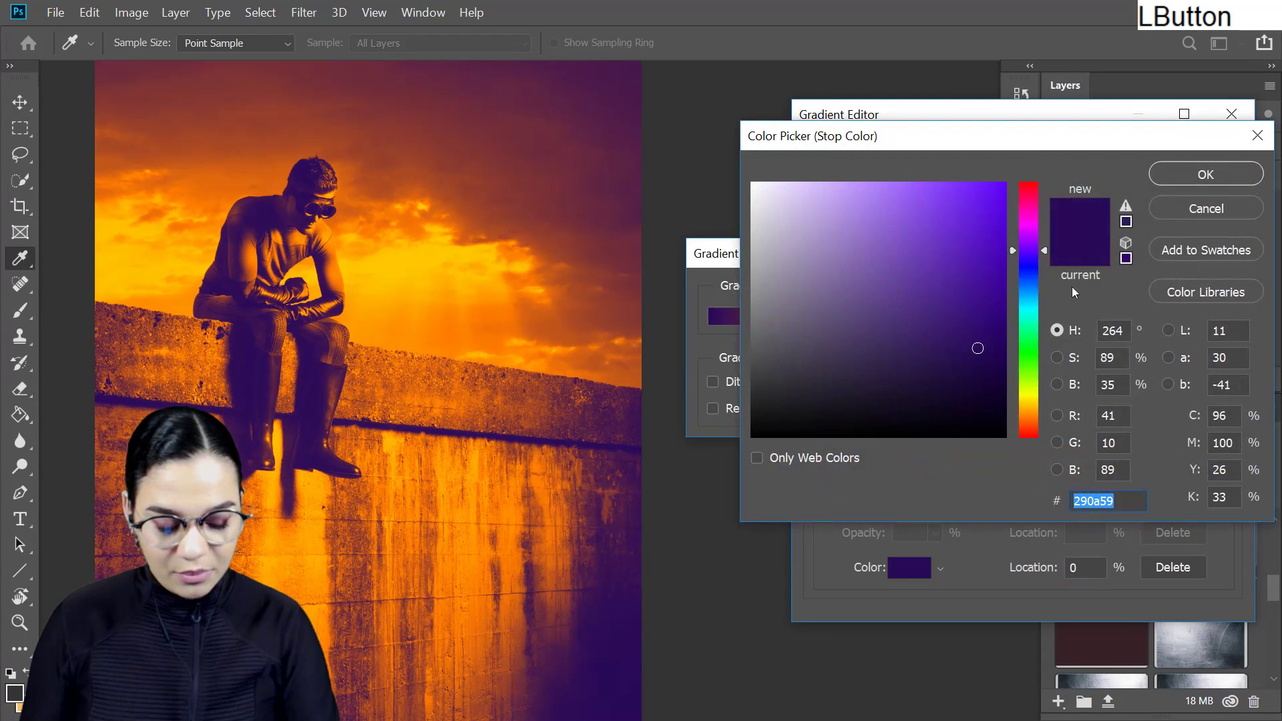
left_click(1035, 225)
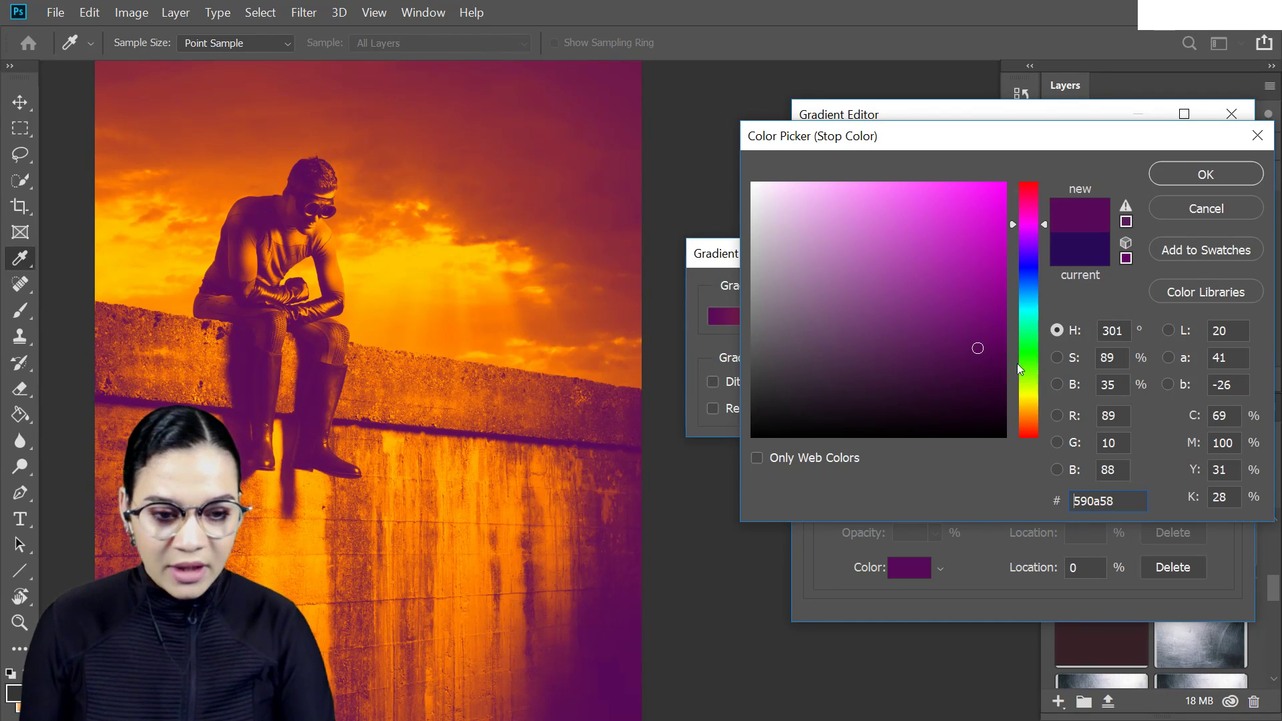
left_click(1184, 176)
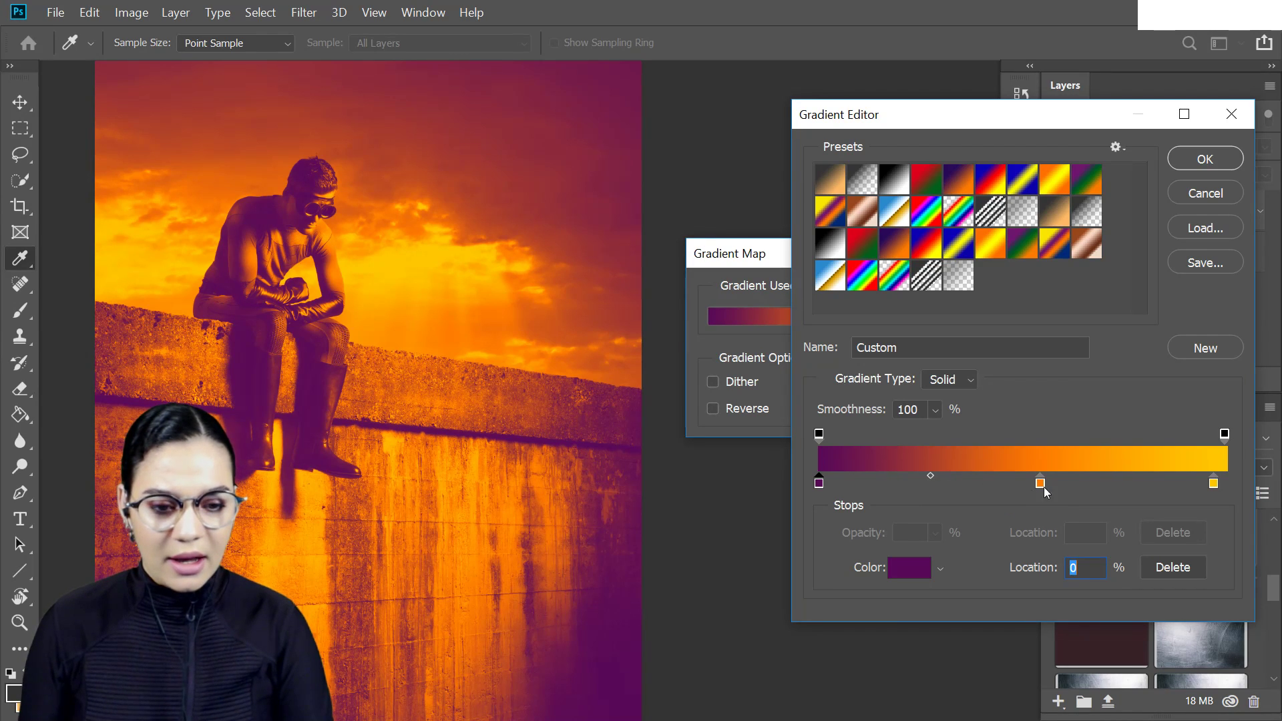
- Set the midpoint between the purple and orange stops to 52% and apply the gradient map
left_click_drag(931, 475, 842, 478)
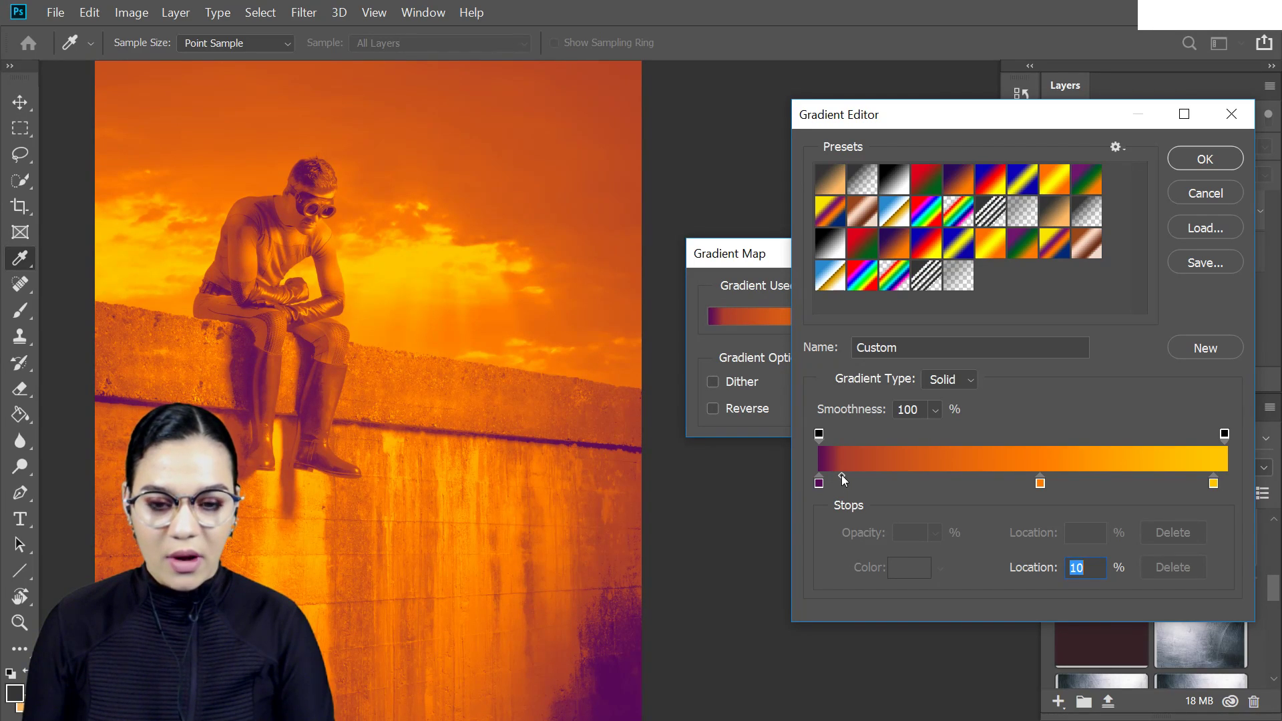
left_click_drag(841, 475, 1002, 486)
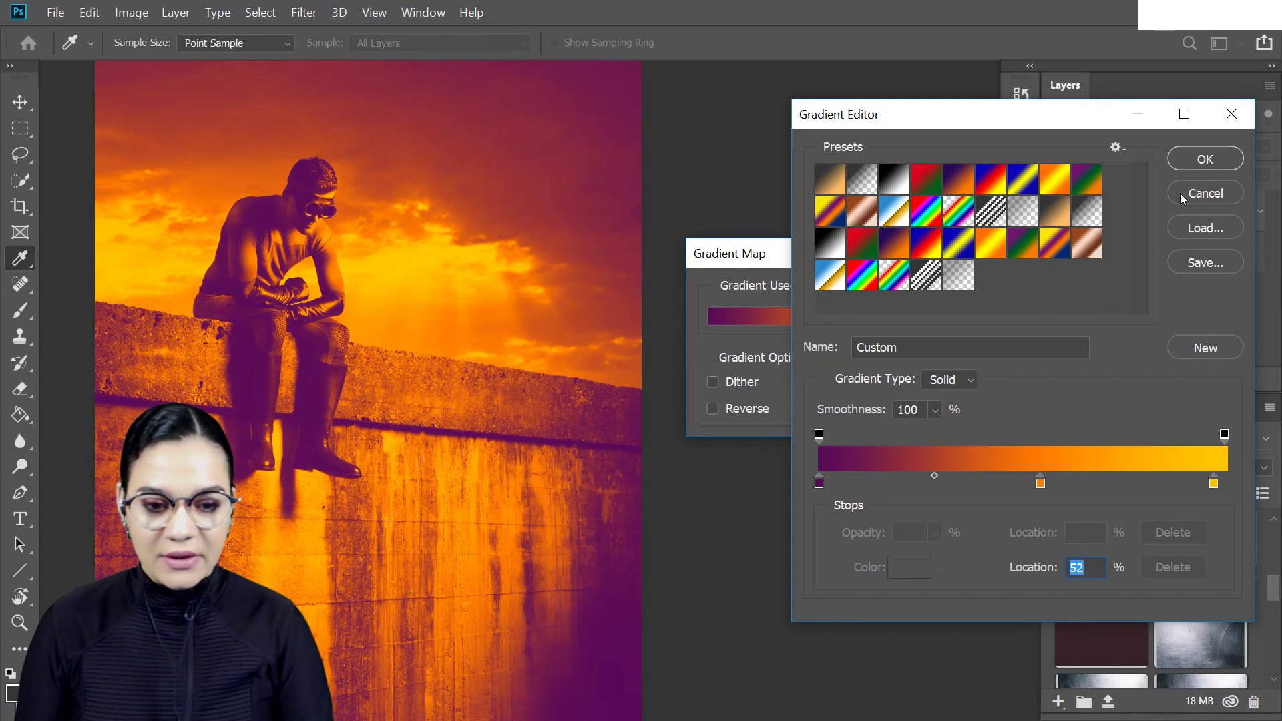
left_click(1206, 160)
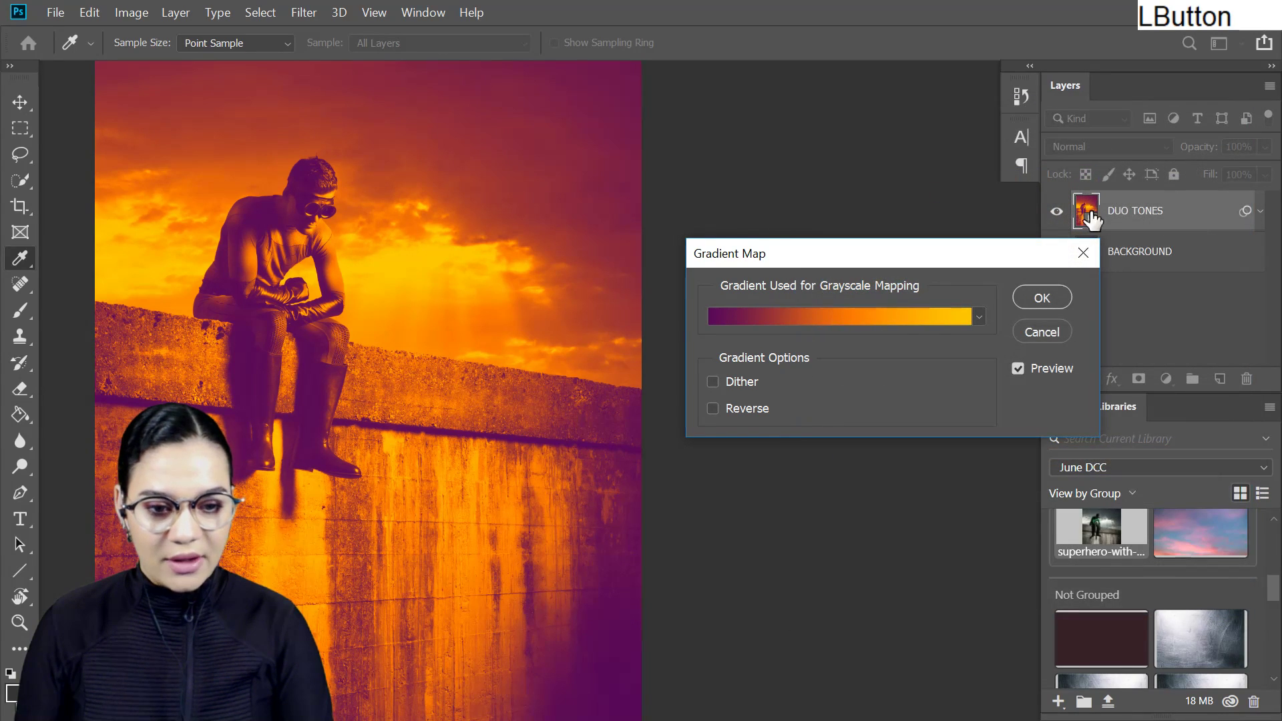
left_click(1048, 297)
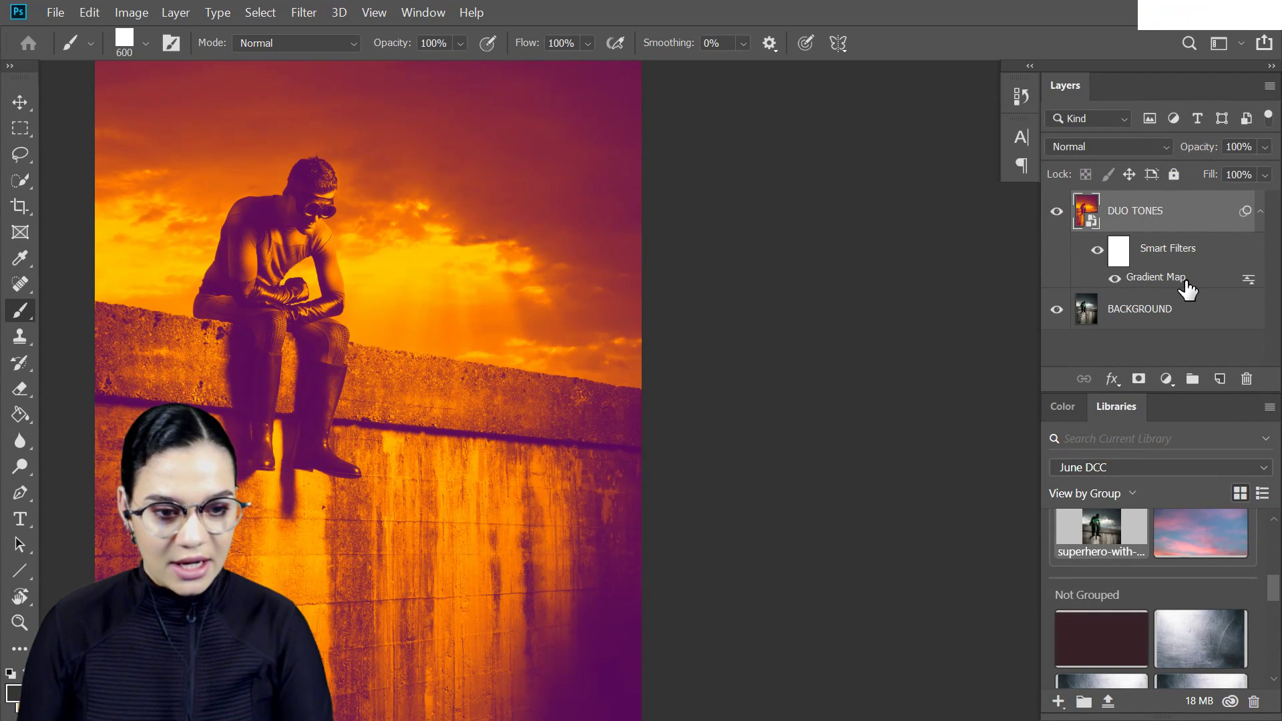
- Try the Yellow, Violet, Orange, Blue preset in the Gradient Map filter with shifted violet stop and midpoint
double_click(1186, 283)
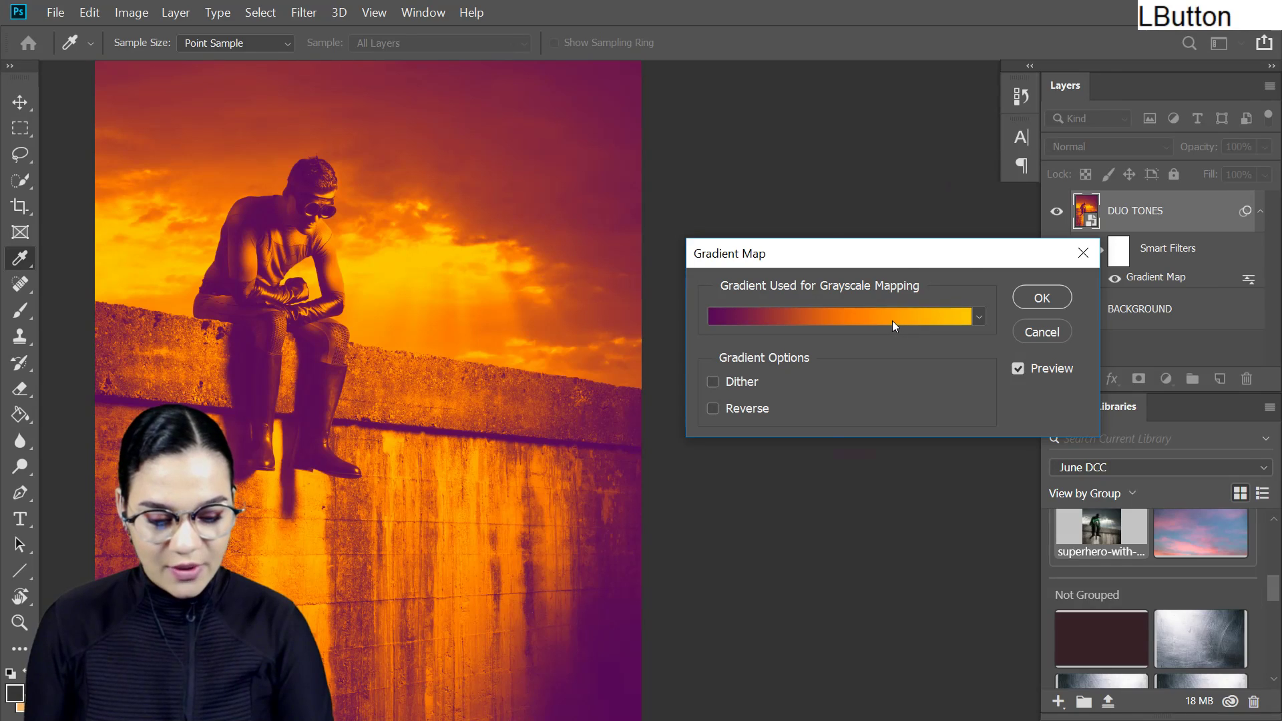
left_click(892, 321)
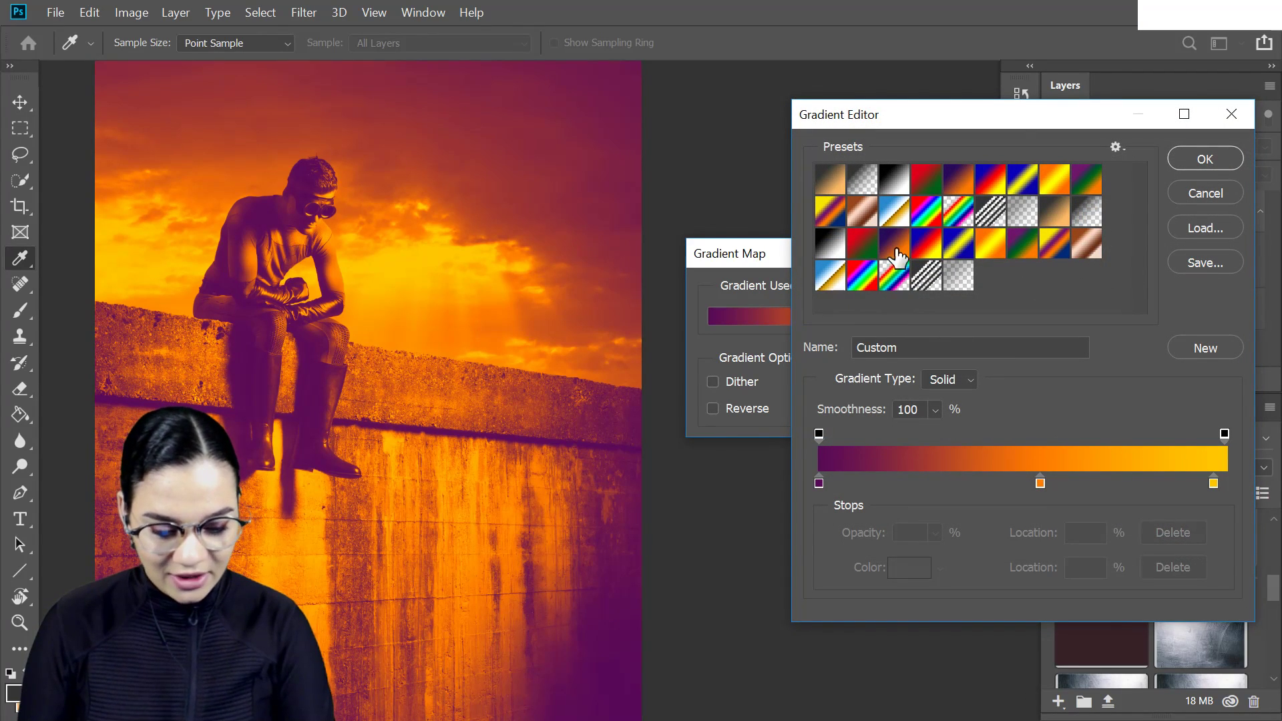
left_click(824, 227)
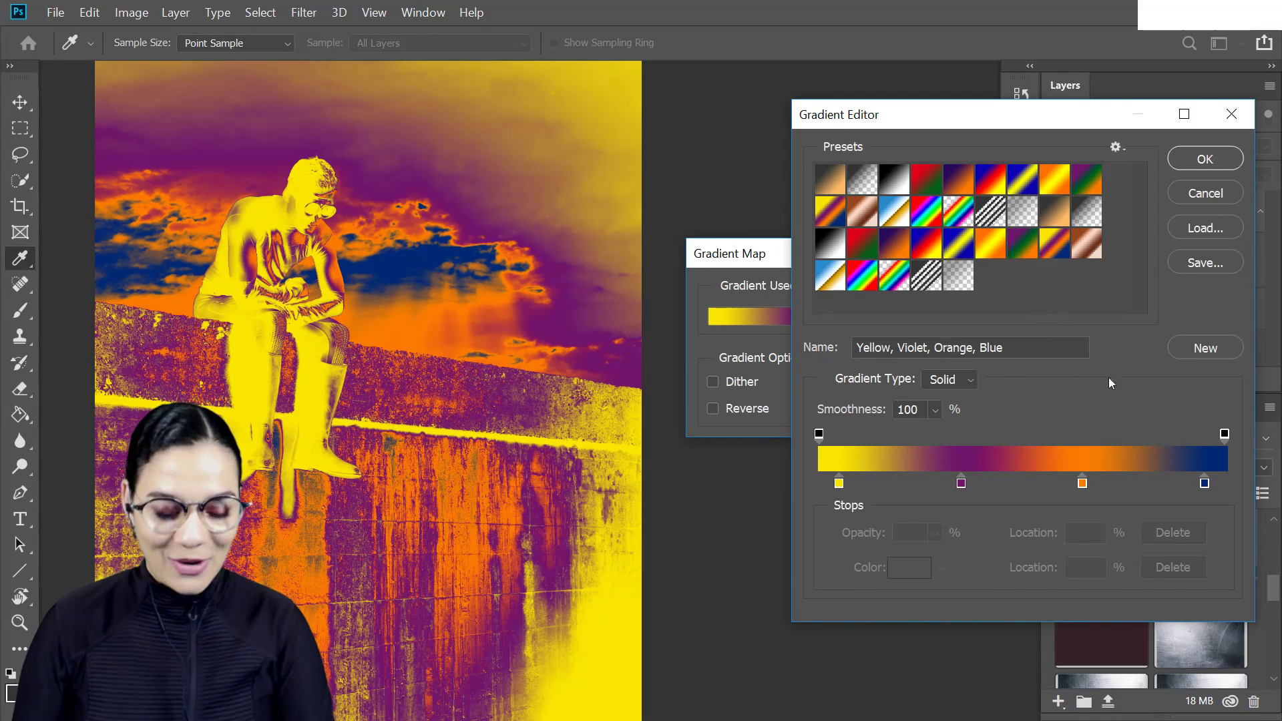
left_click_drag(961, 482, 898, 484)
left_click_drag(991, 475, 902, 476)
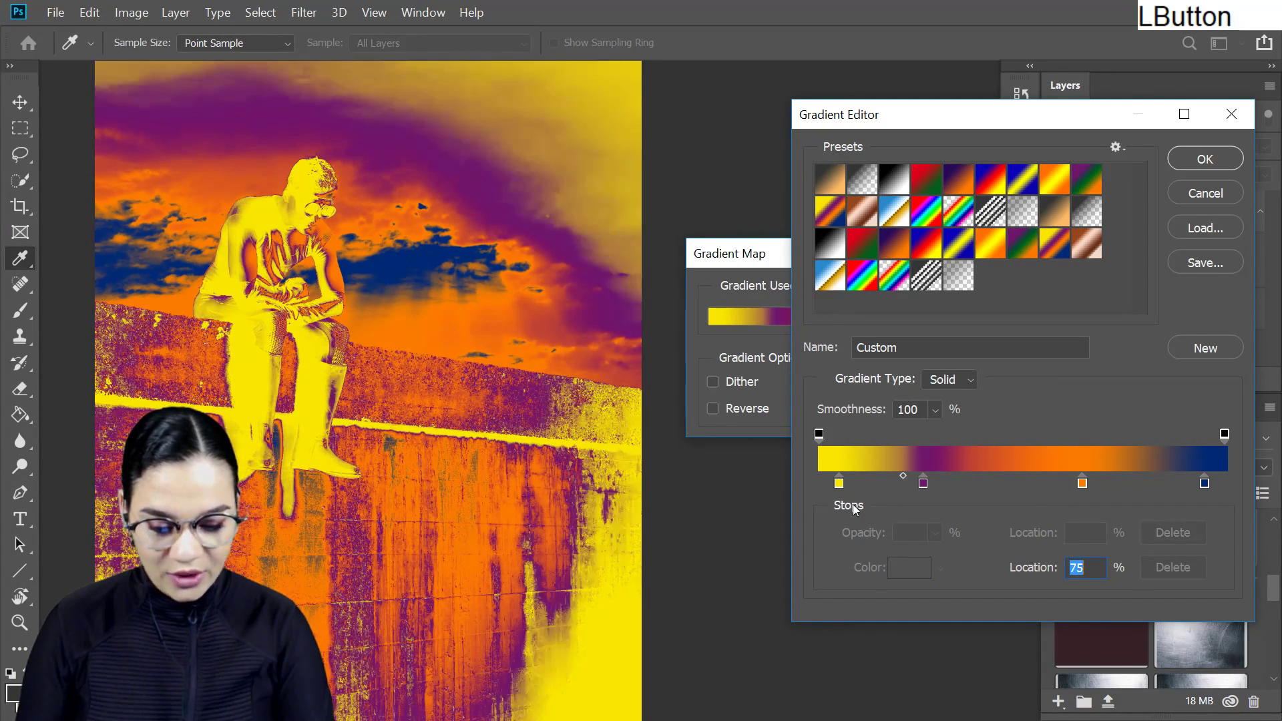
left_click(1213, 194)
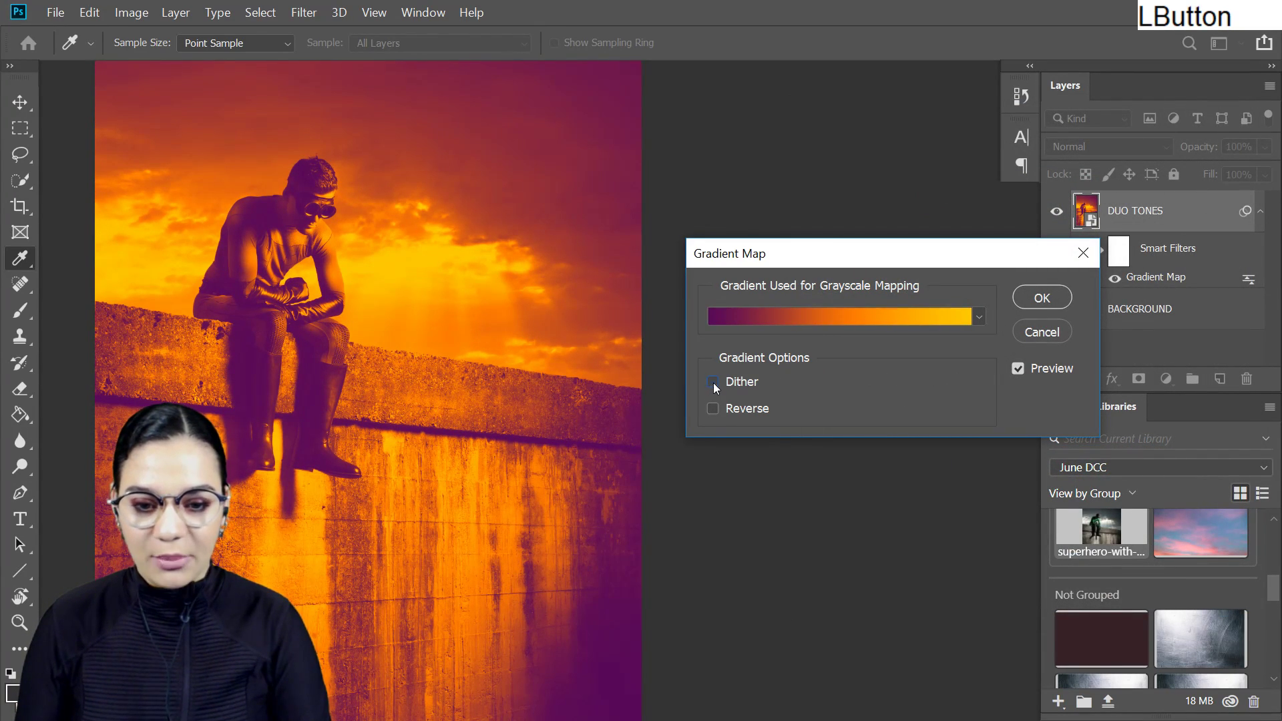
- Preview the gradient map reversed, and restore its original direction
left_click(712, 408)
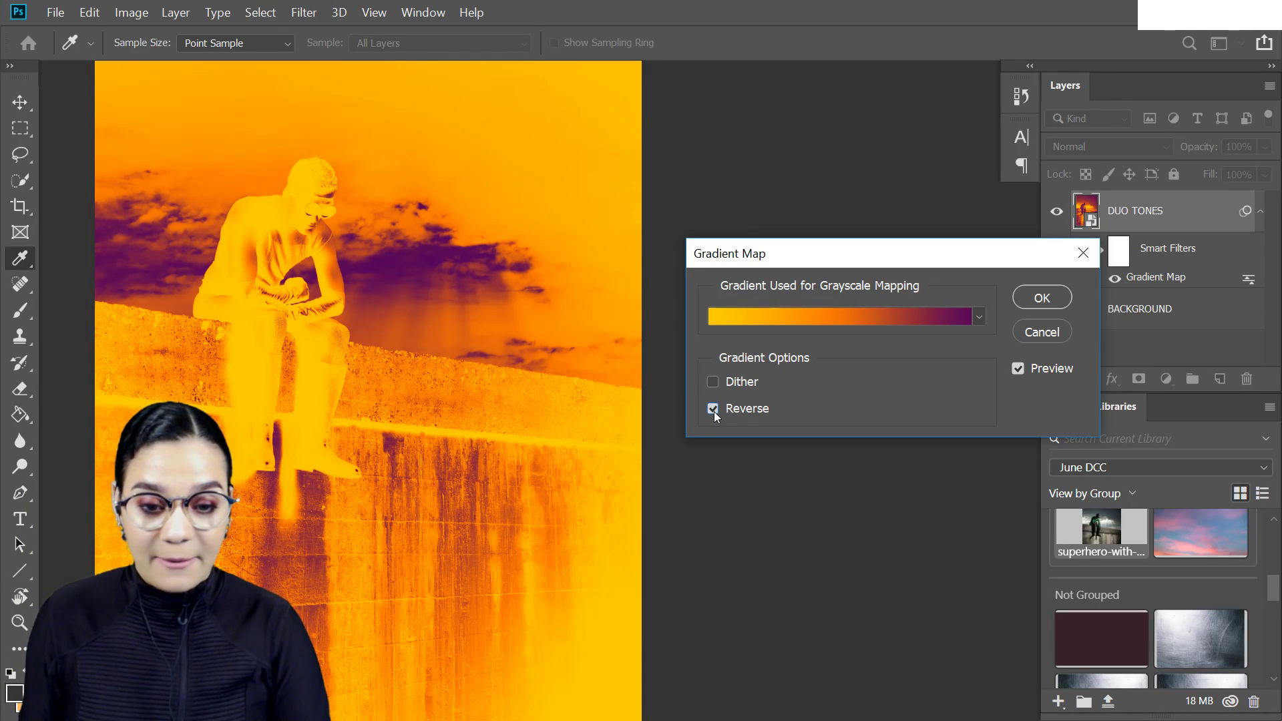
left_click(713, 409)
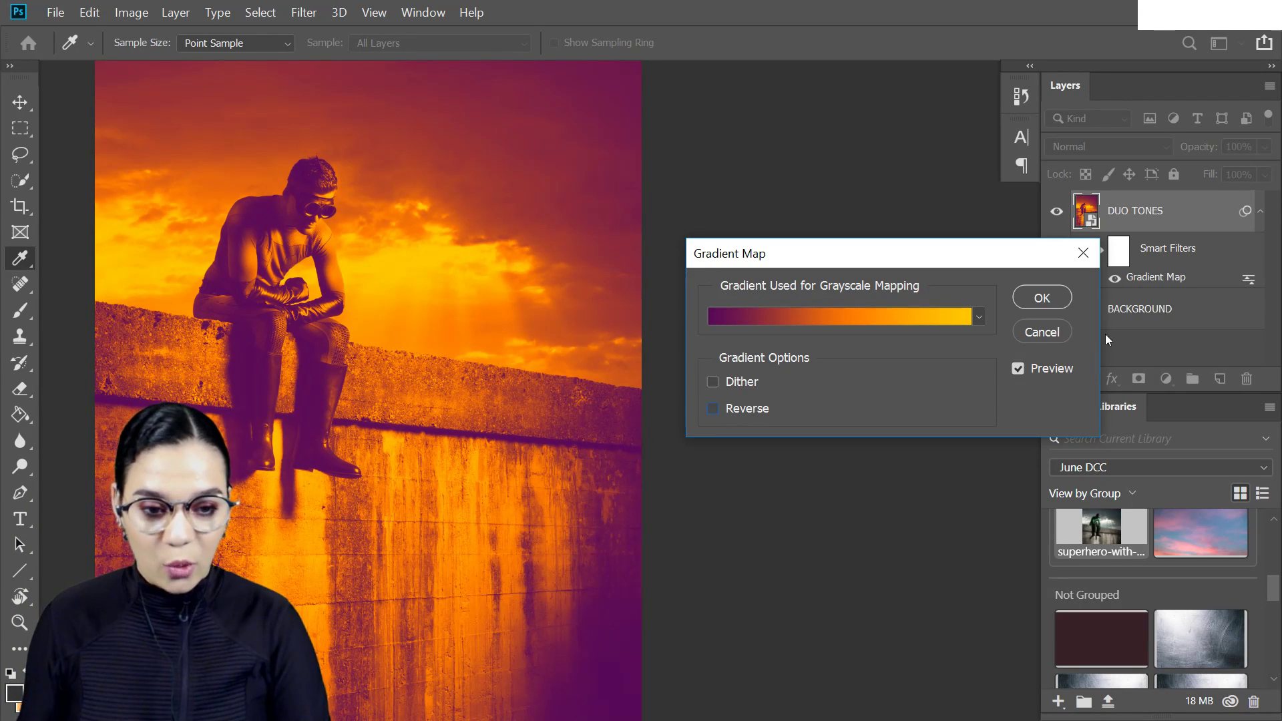
left_click(1041, 298)
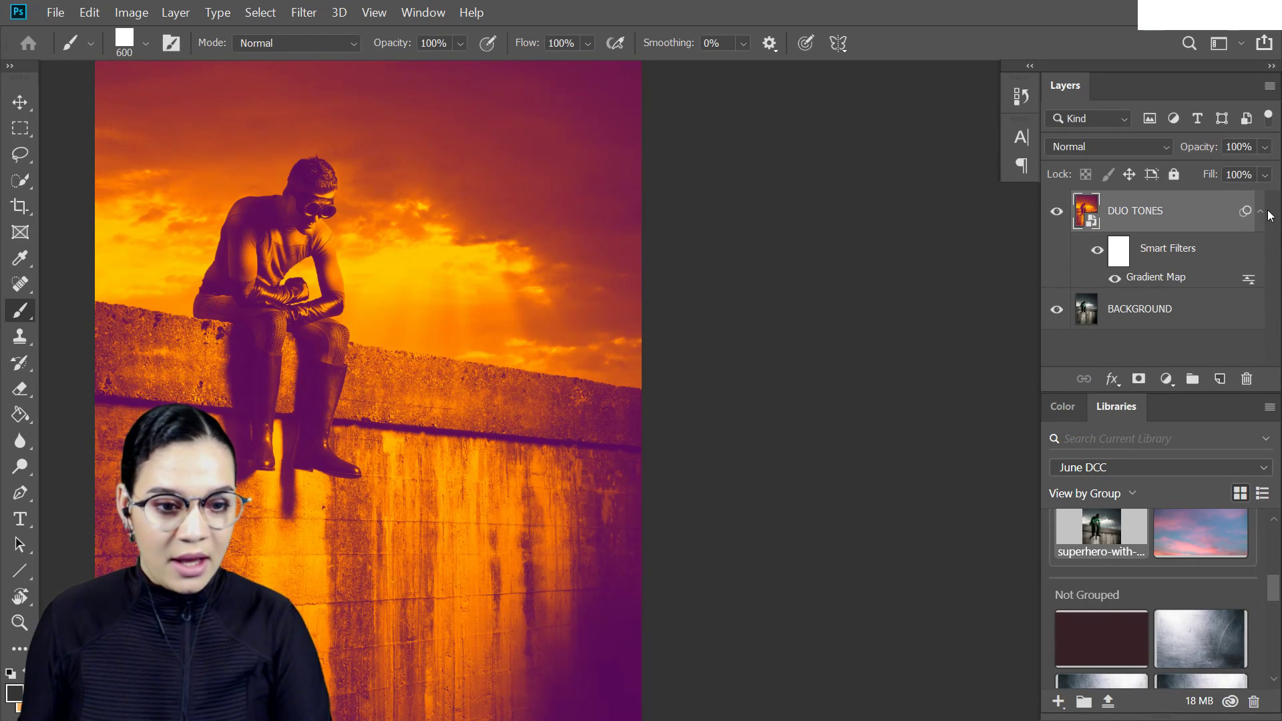
- Collapse the DUO TONES layer's smart filters and hide the layer
left_click(1261, 214)
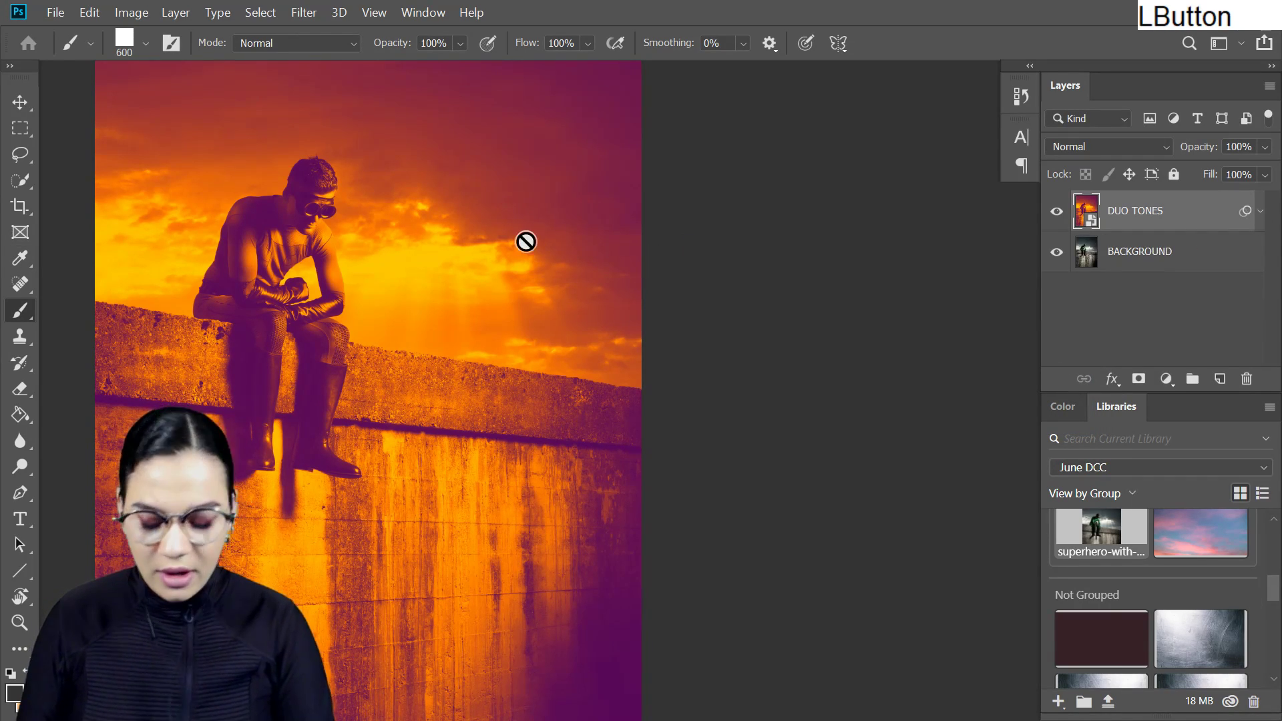
left_click(875, 269)
key("ctrl+equal")
left_click_drag(515, 309, 742, 384)
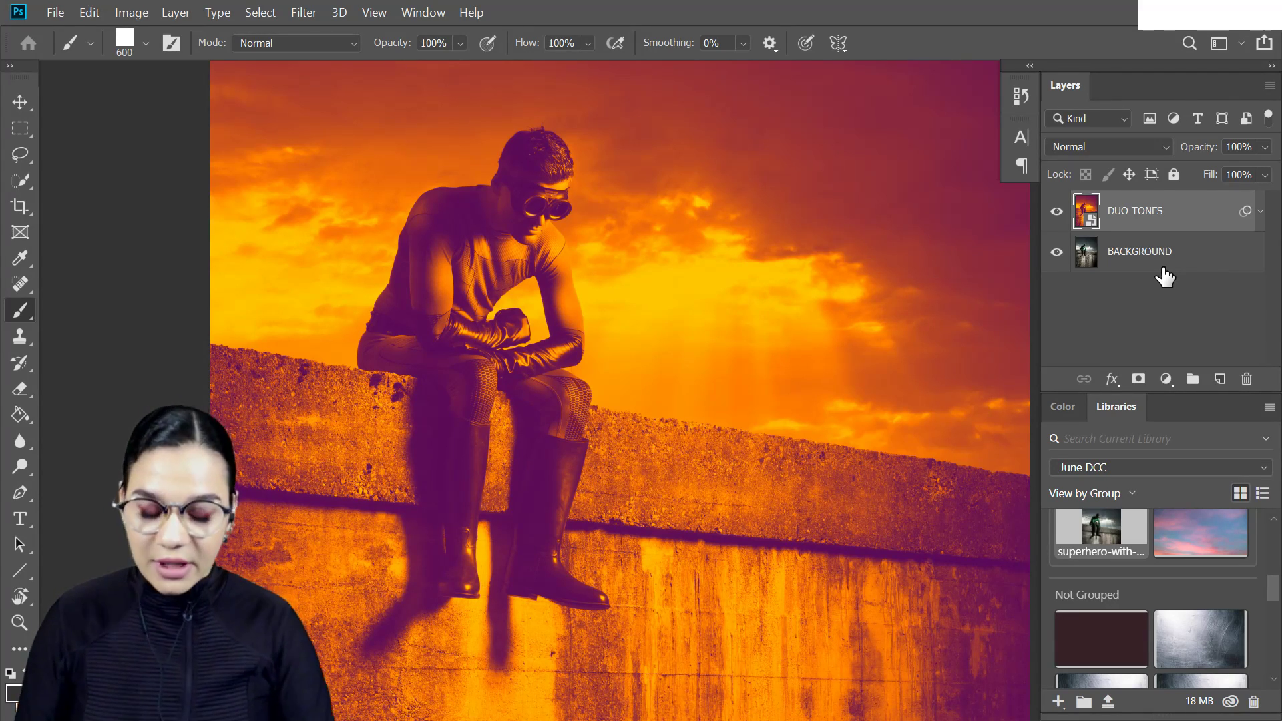
key("ctrl+equal")
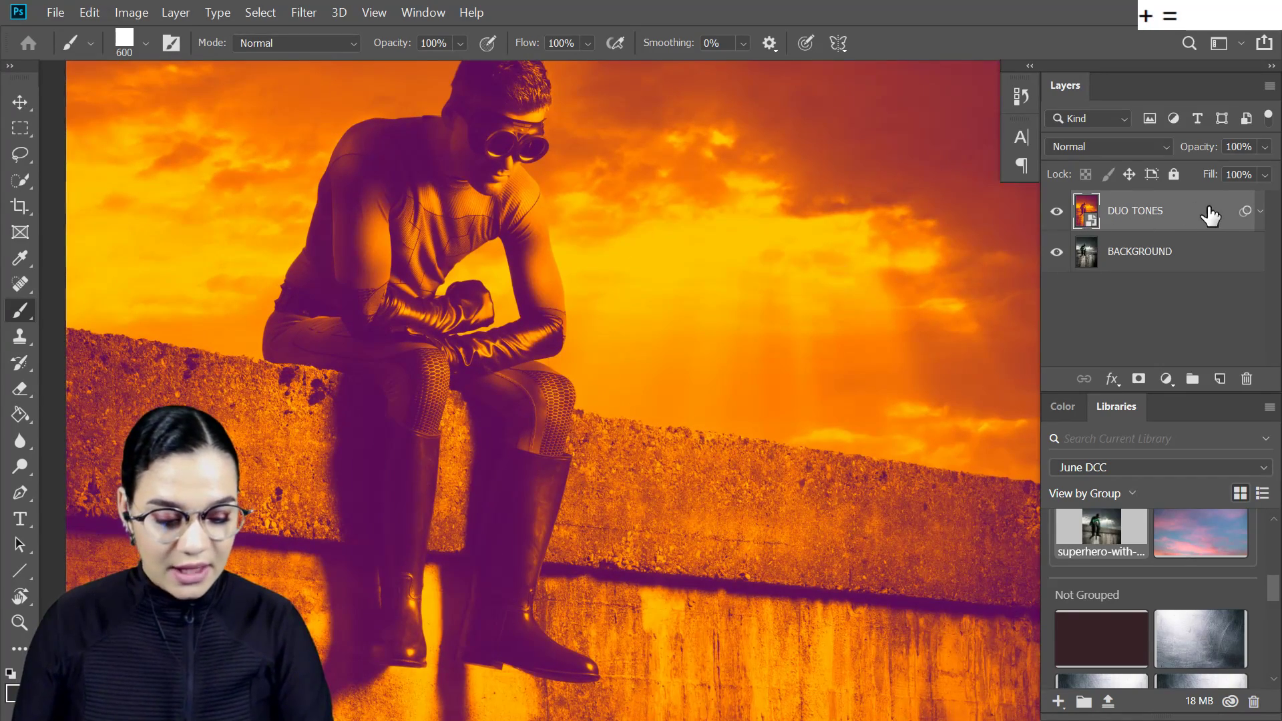
left_click(1056, 211)
key("space")
left_click_drag(571, 341, 682, 361)
key("ctrl+minus")
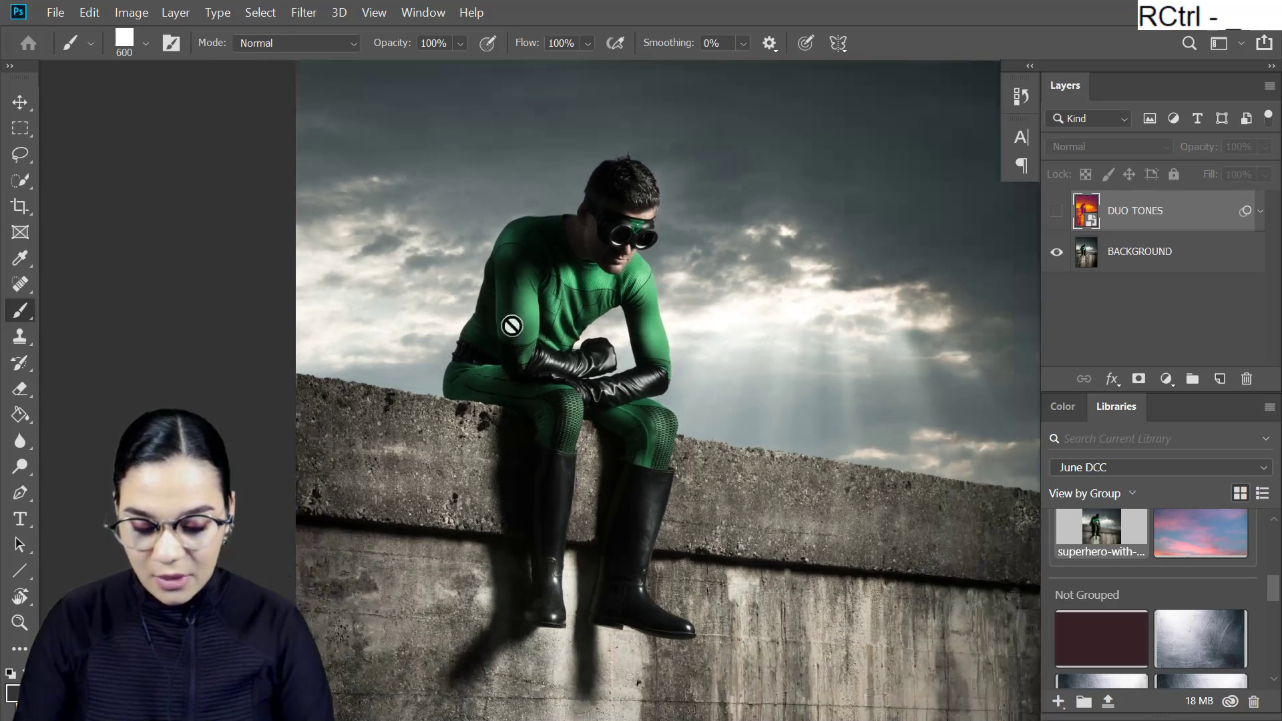
- Select the sky around the superhero and above the wall with the Quick Selection tool
left_click(20, 154)
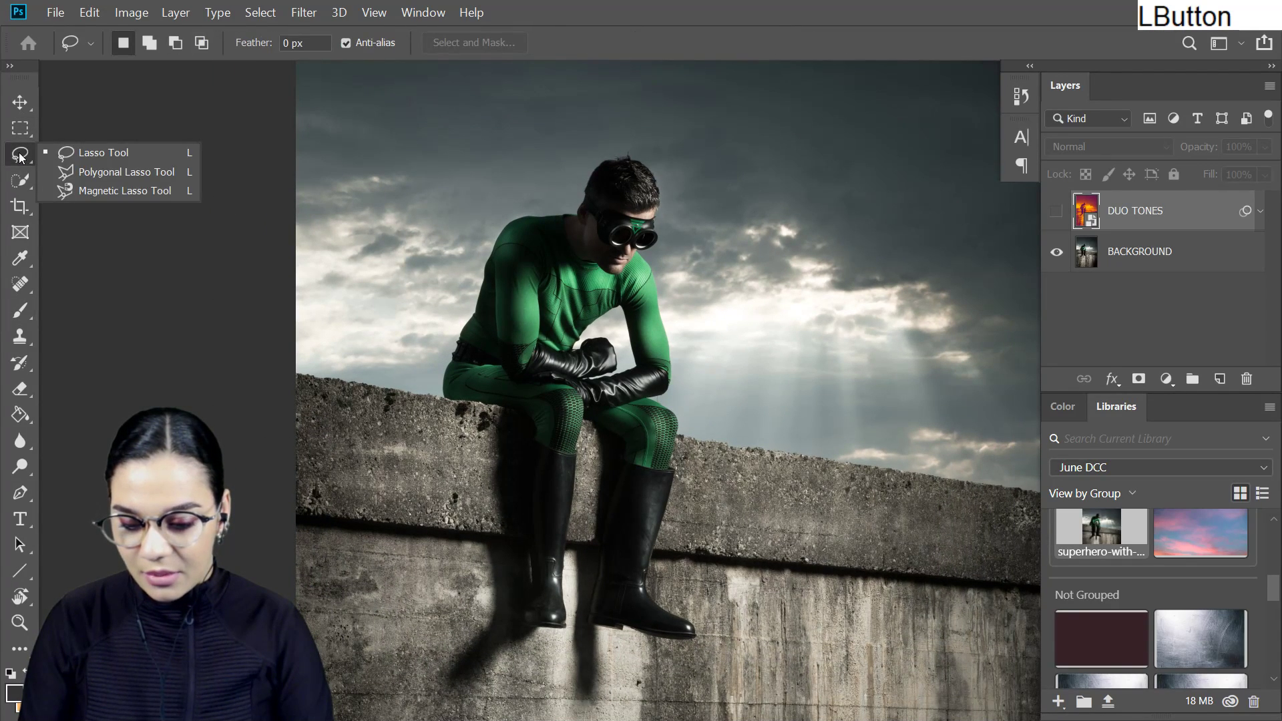
left_click(21, 180)
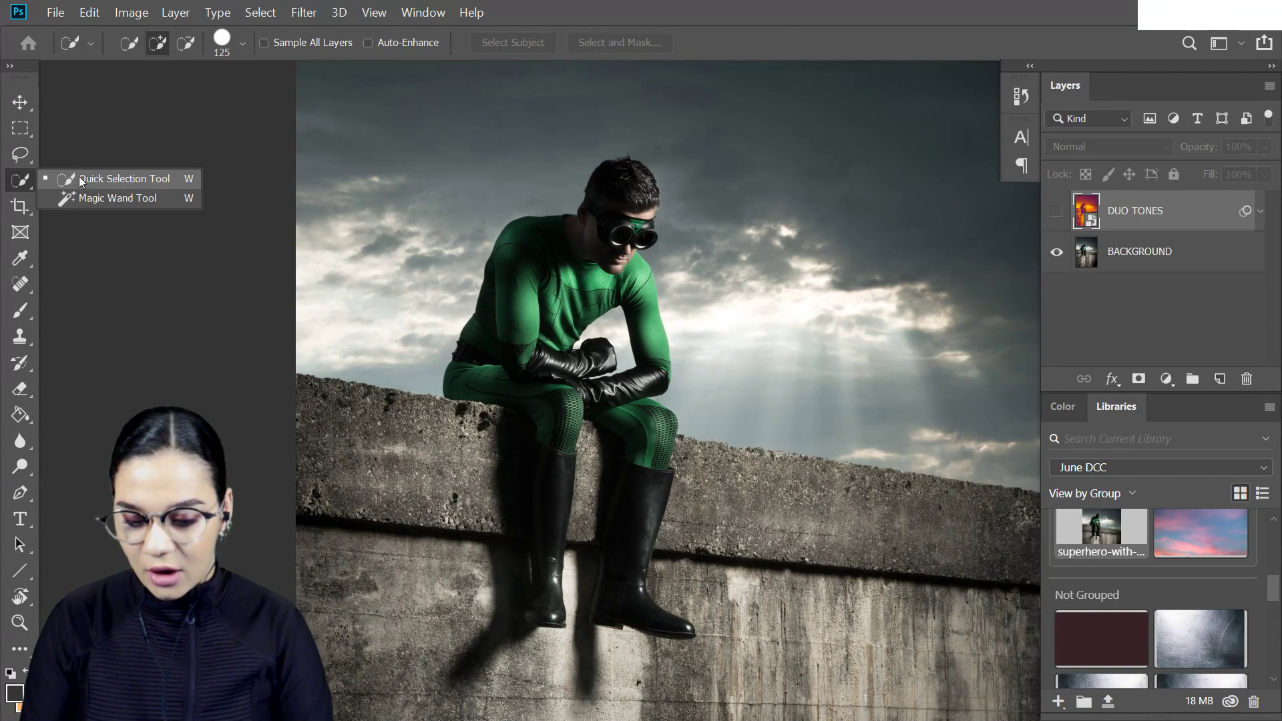
left_click(78, 178)
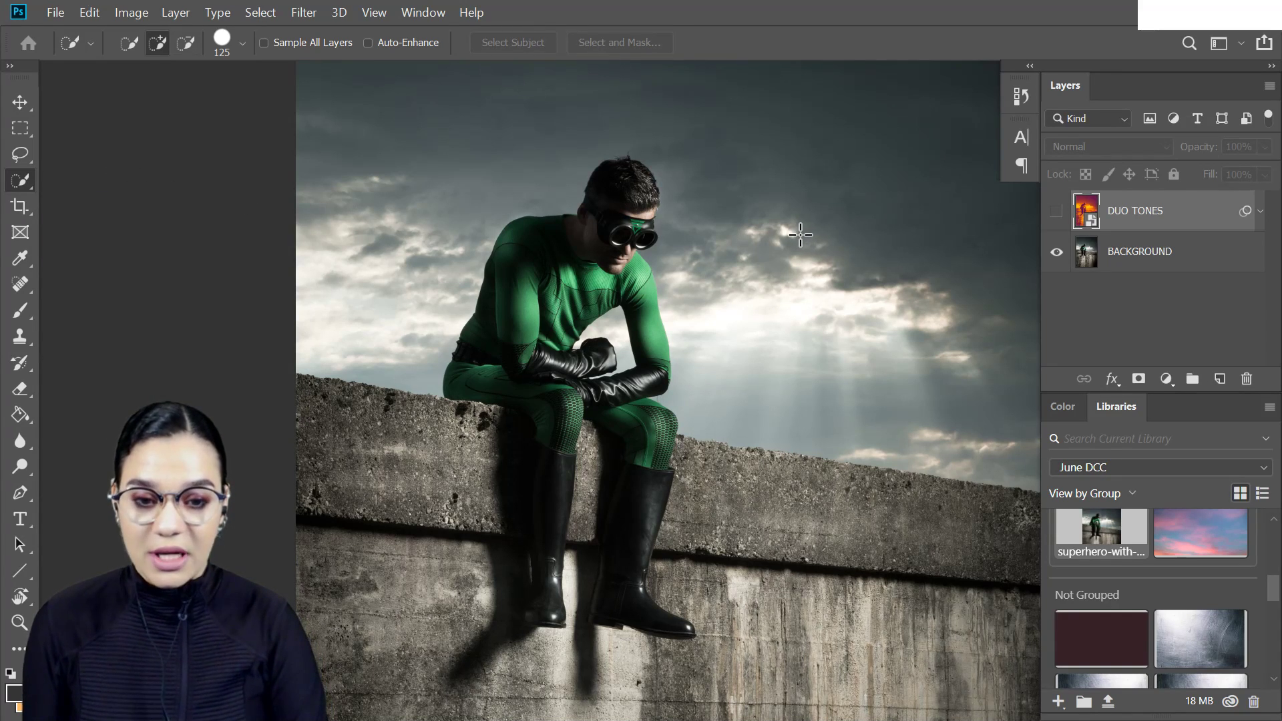
key("Caps_Lock")
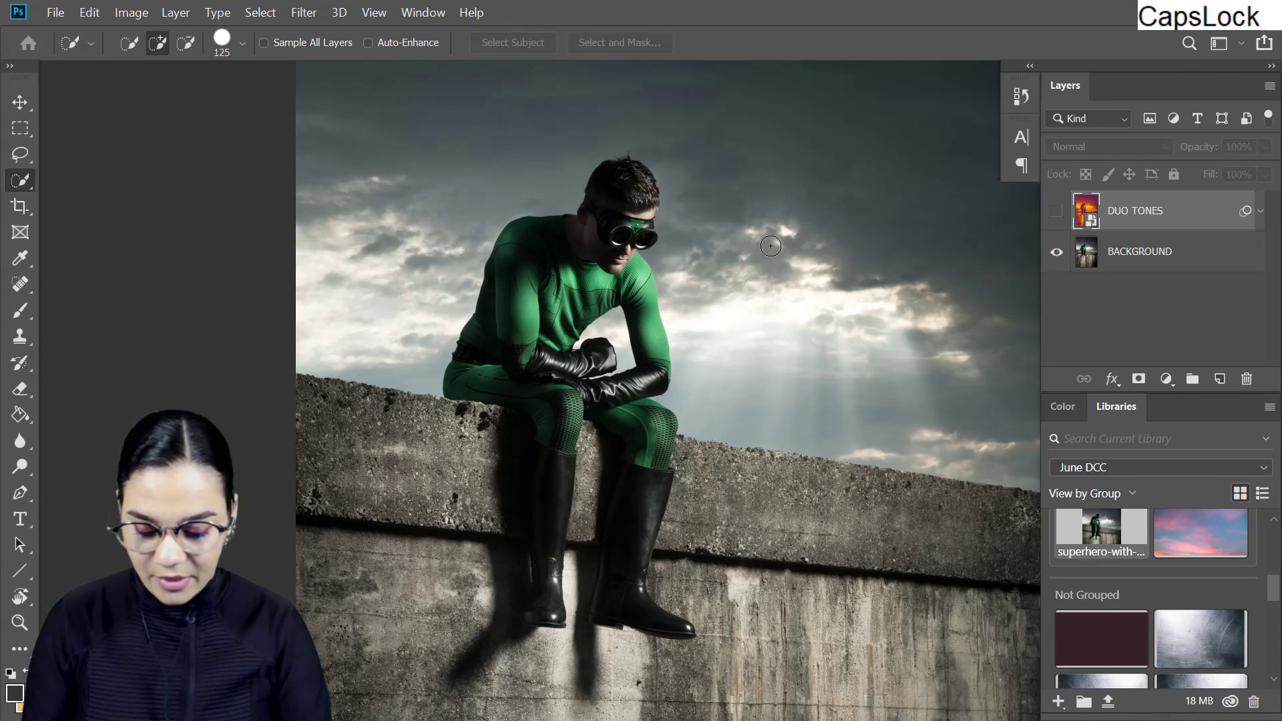
key("bracketright")
mouse_move(752, 173)
left_mouse_down()
mouse_move(758, 315)
mouse_move(746, 253)
mouse_move(702, 286)
mouse_move(787, 381)
mouse_move(735, 347)
left_mouse_up()
key("ctrl+z")
mouse_move(490, 169)
left_mouse_down()
mouse_move(539, 235)
mouse_move(773, 219)
mouse_move(742, 201)
mouse_move(623, 295)
mouse_move(667, 126)
left_mouse_up()
left_click_drag(694, 361, 731, 191)
- Trim the sky selection off the superhero's chin and face with the Lasso tool
key("ctrl+equal")
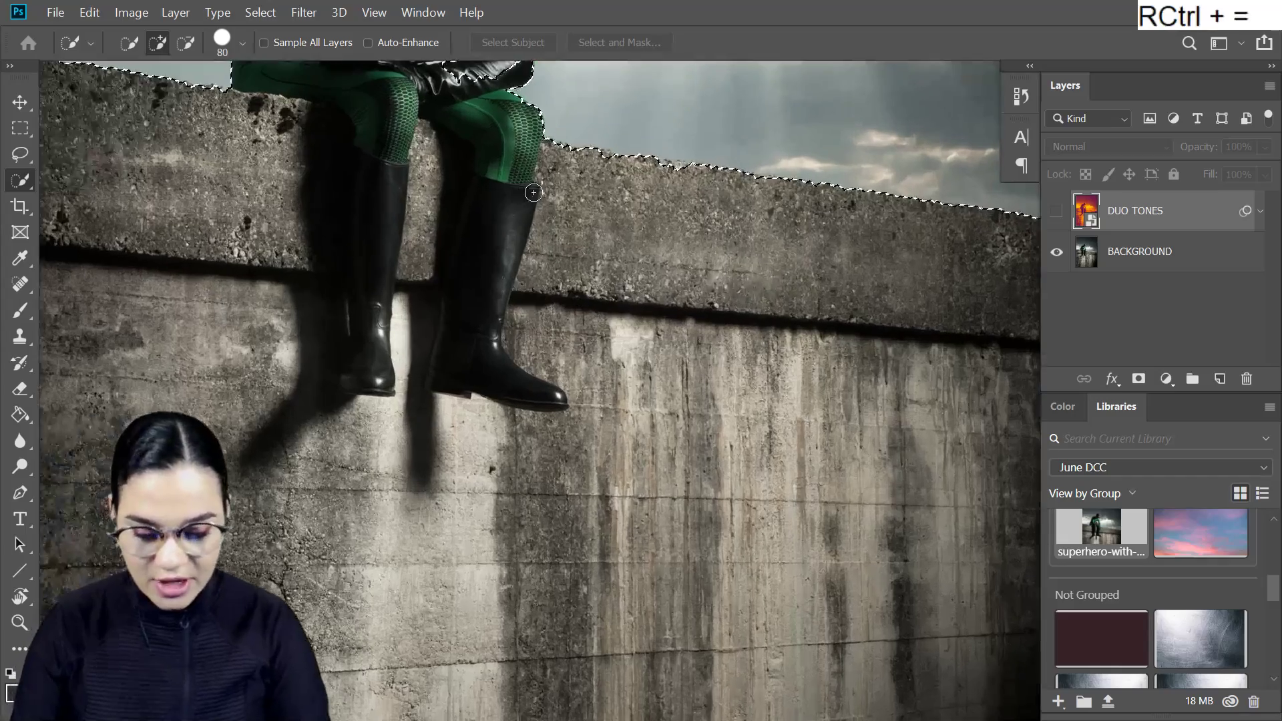
left_click_drag(523, 192, 653, 294)
key("ctrl+equal")
mouse_move(624, 100)
left_mouse_down()
mouse_move(712, 301)
mouse_move(770, 330)
mouse_move(797, 429)
left_mouse_up()
key("l")
key("ctrl+equal")
key("alt")
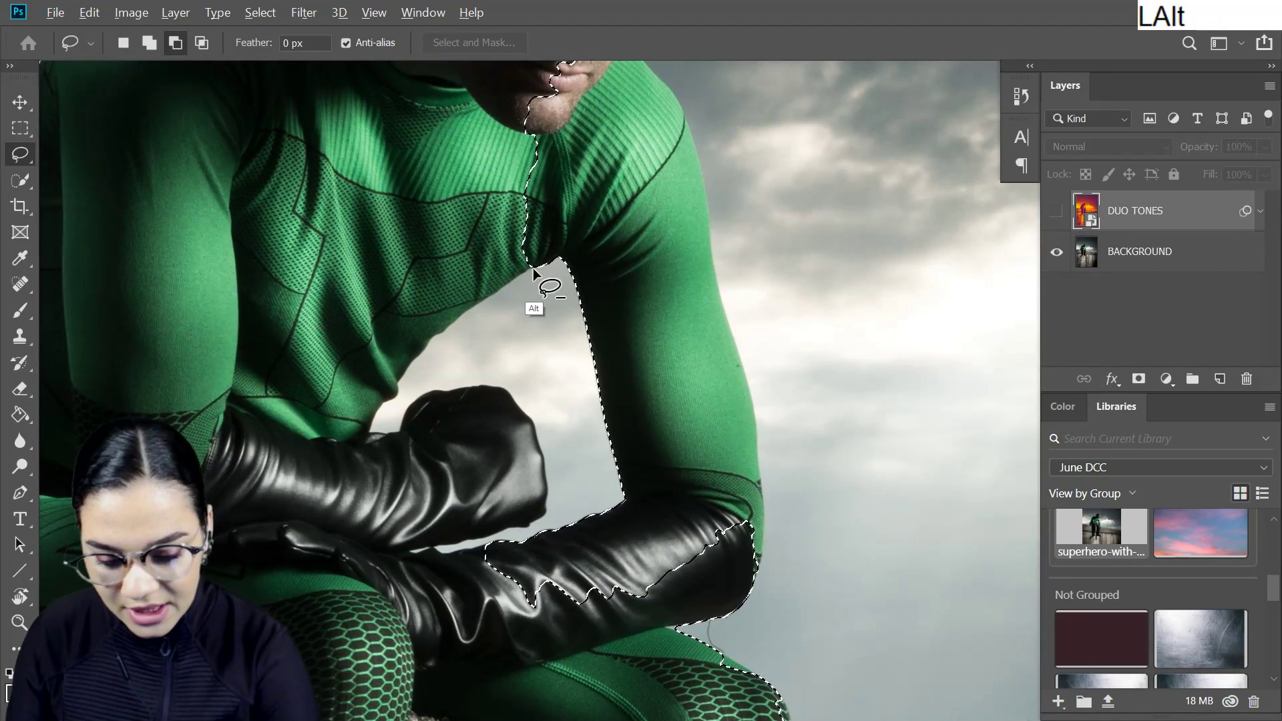
mouse_move(772, 172)
left_mouse_down()
mouse_move(801, 391)
mouse_move(798, 367)
left_mouse_up()
key("alt")
mouse_move(675, 286)
left_mouse_down()
mouse_move(647, 323)
mouse_move(498, 387)
mouse_move(775, 400)
mouse_move(804, 223)
left_mouse_up()
key("alt")
mouse_move(646, 98)
left_mouse_down()
mouse_move(730, 215)
mouse_move(674, 359)
mouse_move(649, 100)
mouse_move(692, 120)
mouse_move(658, 103)
mouse_move(734, 360)
left_mouse_up()
- Subtract the superhero's shoulder and the top of his upper arm from the sky selection
key("shift")
key("alt")
mouse_move(794, 400)
left_mouse_down()
mouse_move(810, 280)
mouse_move(787, 353)
left_mouse_up()
key("alt")
left_click_drag(676, 100, 704, 197)
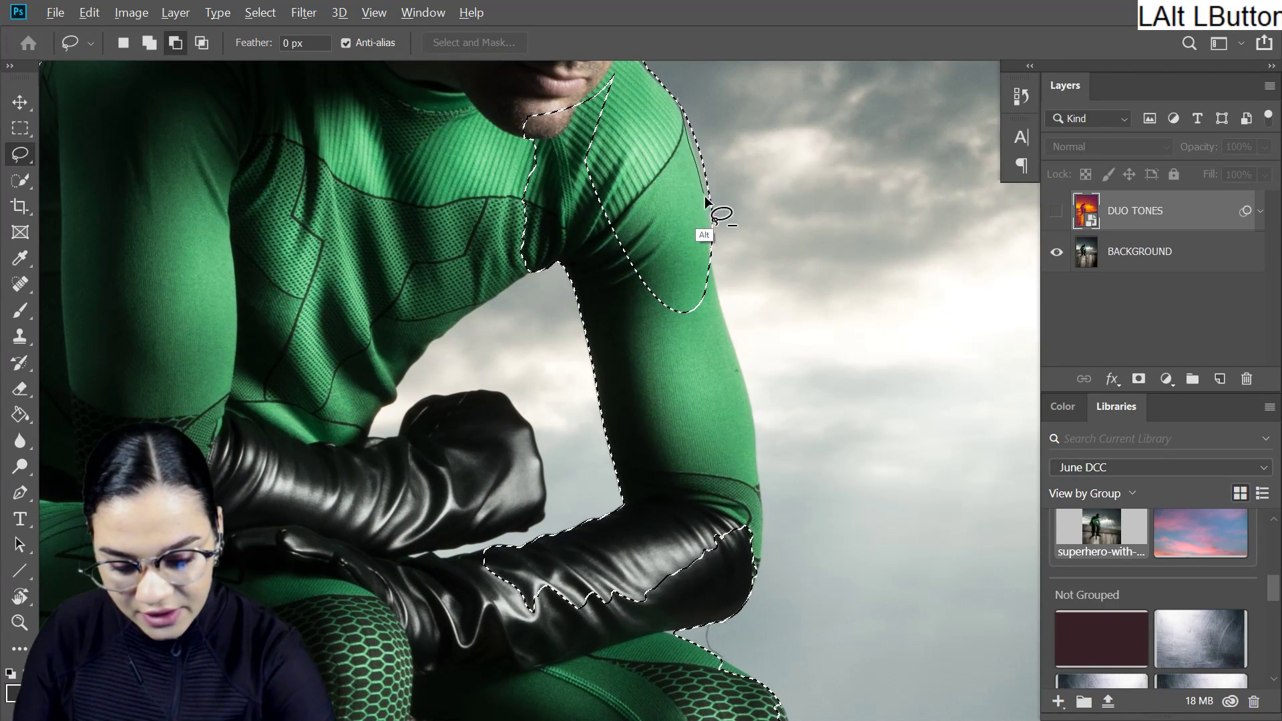
mouse_move(712, 99)
left_mouse_down()
mouse_move(723, 257)
mouse_move(750, 172)
left_mouse_up()
key("shift")
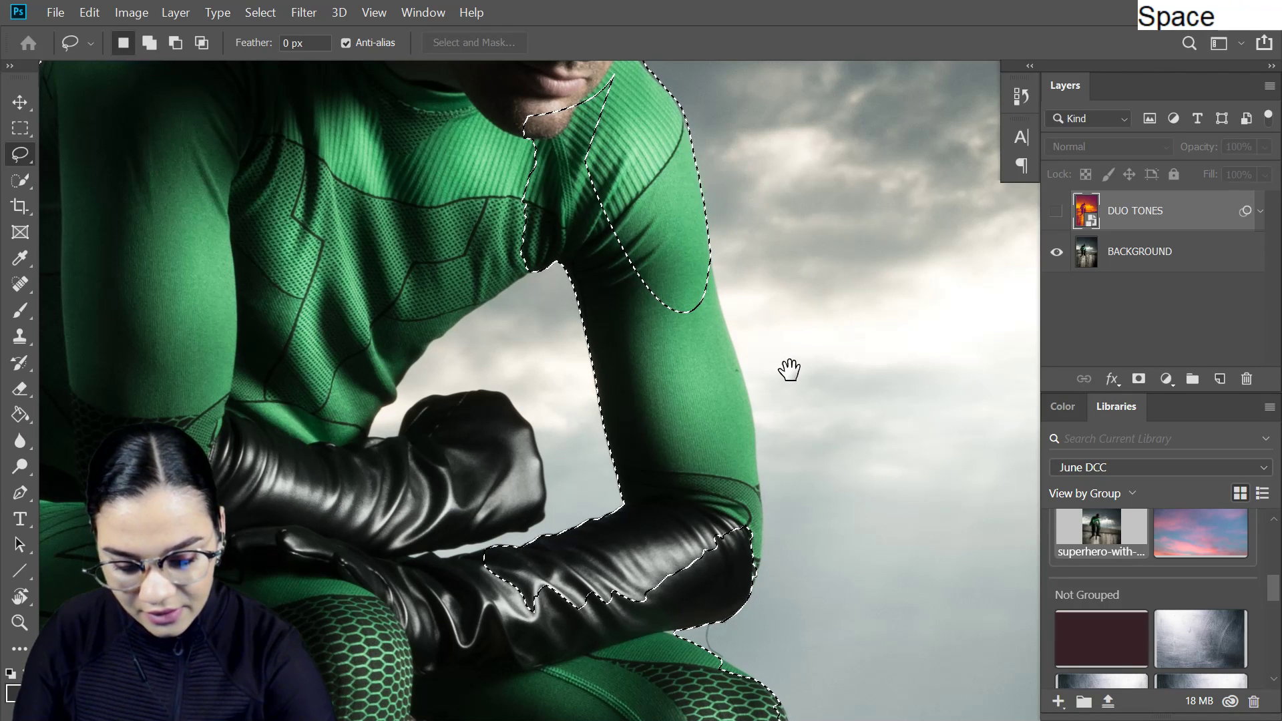
- Subtract the rest of the superhero's arm, down to the elbow and glove, from the sky selection
left_click_drag(790, 367, 780, 231)
key("alt")
left_click_drag(702, 107, 743, 259)
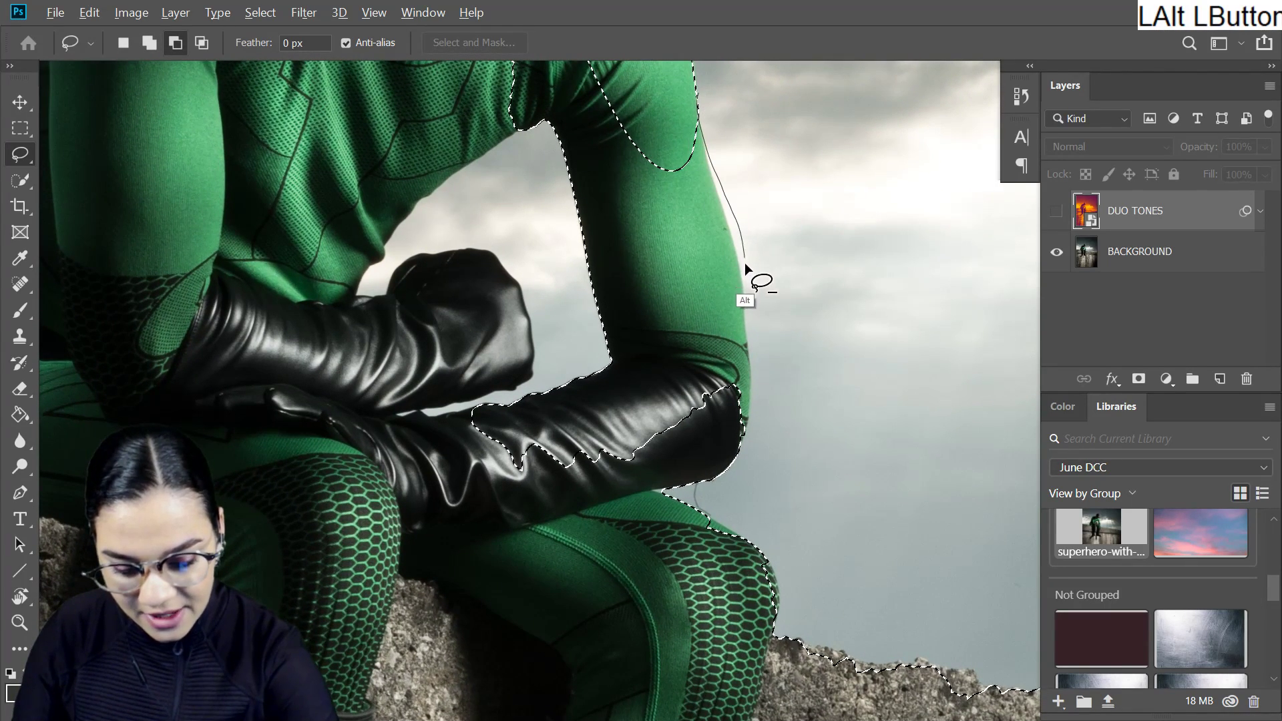
mouse_move(711, 439)
left_mouse_down()
mouse_move(693, 141)
mouse_move(719, 201)
mouse_move(742, 193)
mouse_move(710, 141)
left_mouse_up()
mouse_move(706, 148)
left_mouse_down()
mouse_move(728, 222)
mouse_move(667, 363)
mouse_move(815, 286)
mouse_move(824, 372)
mouse_move(776, 408)
mouse_move(688, 424)
left_mouse_up()
key("ctrl+z")
mouse_move(757, 235)
left_mouse_down()
mouse_move(775, 377)
mouse_move(777, 349)
left_mouse_up()
mouse_move(735, 252)
left_mouse_down()
mouse_move(746, 468)
mouse_move(542, 269)
left_mouse_up()
left_click_drag(761, 272, 787, 415)
mouse_move(682, 436)
left_mouse_down()
mouse_move(632, 137)
mouse_move(673, 415)
left_mouse_up()
left_click_drag(813, 492, 838, 284)
- Add the patch of sky enclosed by the superhero's torso, fist and arm to the selection
mouse_move(714, 142)
left_mouse_down()
mouse_move(737, 137)
mouse_move(812, 177)
mouse_move(732, 209)
mouse_move(642, 140)
mouse_move(491, 255)
left_mouse_up()
key("ctrl+z")
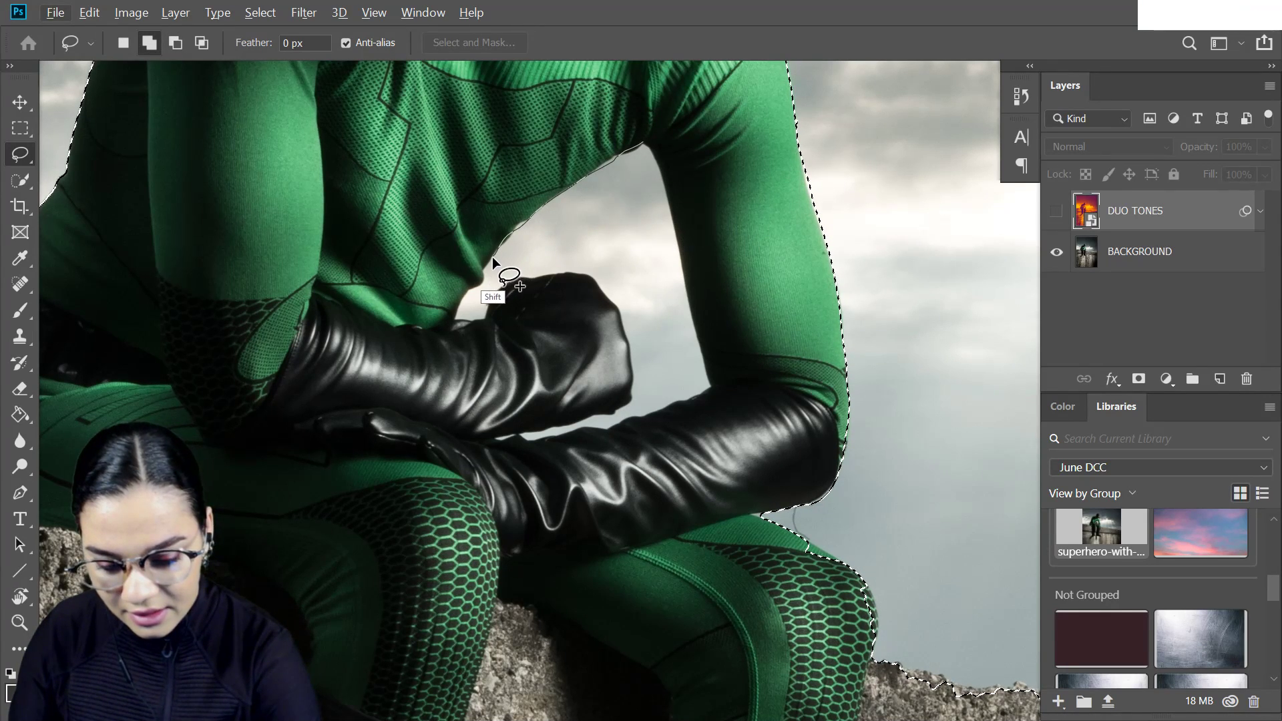
left_click_drag(465, 307, 632, 201)
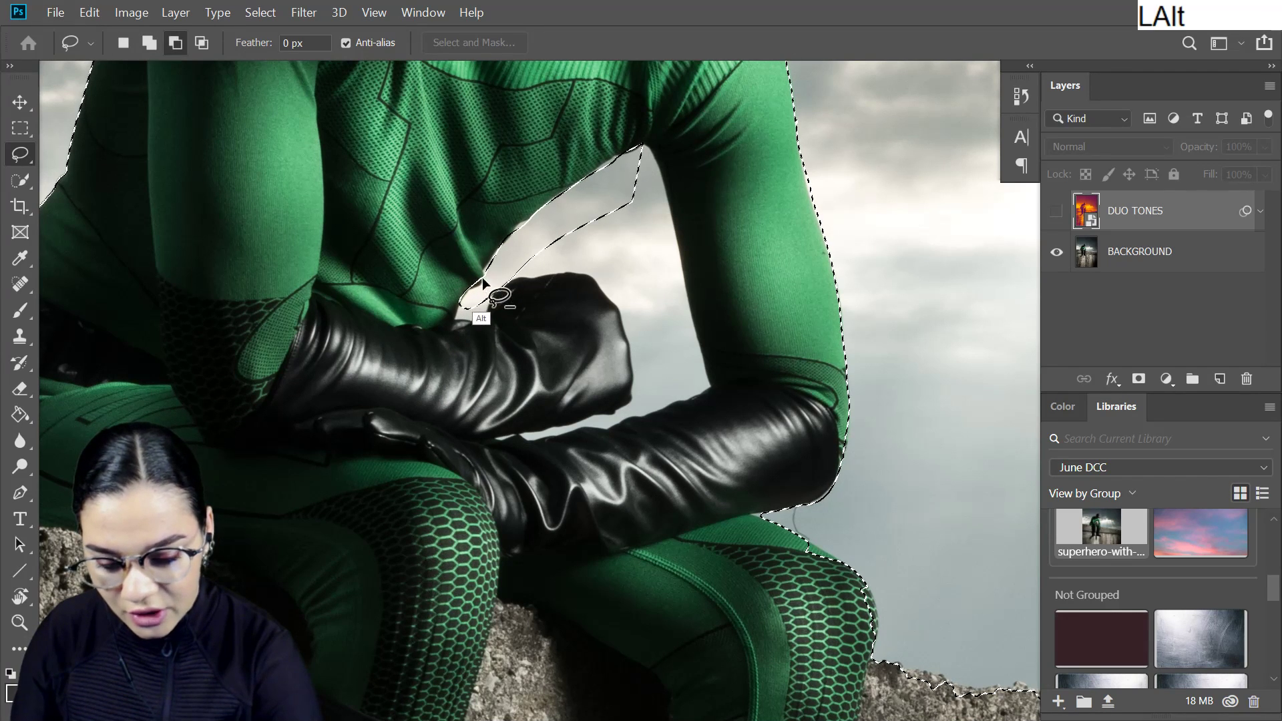
mouse_move(471, 293)
left_mouse_down()
mouse_move(621, 227)
mouse_move(470, 292)
mouse_move(430, 291)
mouse_move(472, 328)
mouse_move(474, 294)
mouse_move(428, 281)
mouse_move(482, 253)
mouse_move(438, 285)
mouse_move(466, 327)
mouse_move(494, 301)
mouse_move(480, 314)
left_mouse_up()
mouse_move(514, 273)
left_mouse_down()
mouse_move(769, 175)
mouse_move(600, 291)
left_mouse_up()
mouse_move(516, 275)
left_mouse_down()
mouse_move(644, 243)
mouse_move(567, 191)
mouse_move(612, 167)
mouse_move(542, 234)
mouse_move(671, 244)
mouse_move(626, 185)
left_mouse_up()
mouse_move(587, 283)
left_mouse_down()
mouse_move(633, 302)
mouse_move(606, 215)
mouse_move(654, 347)
left_mouse_up()
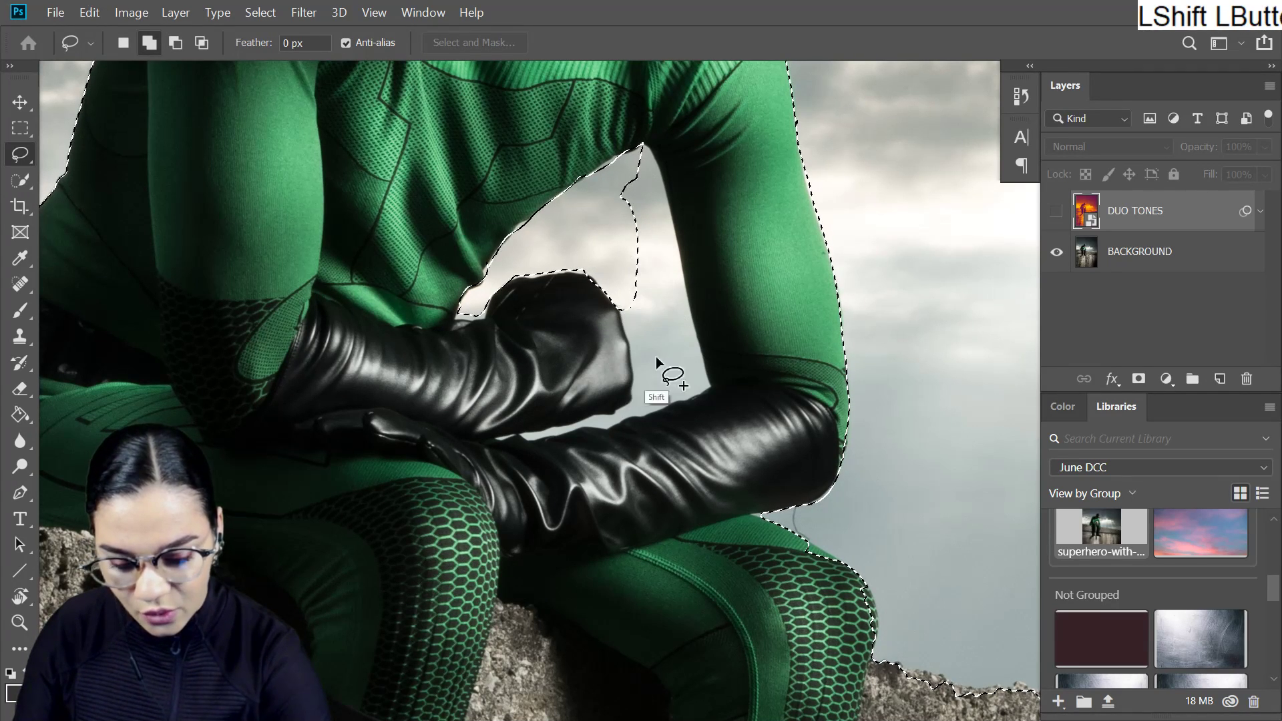
mouse_move(624, 414)
left_mouse_down()
mouse_move(558, 458)
mouse_move(673, 334)
mouse_move(654, 424)
mouse_move(1058, 228)
mouse_move(741, 413)
mouse_move(641, 420)
mouse_move(701, 424)
mouse_move(686, 294)
mouse_move(643, 151)
mouse_move(661, 190)
mouse_move(627, 194)
mouse_move(678, 344)
mouse_move(794, 407)
mouse_move(807, 365)
mouse_move(807, 402)
left_mouse_up()
mouse_move(663, 115)
left_mouse_down()
mouse_move(644, 126)
mouse_move(688, 179)
left_mouse_up()
- Subtract the edge of the superhero's front knee from the sky selection
mouse_move(816, 417)
left_mouse_down()
mouse_move(867, 435)
mouse_move(873, 423)
mouse_move(787, 313)
left_mouse_up()
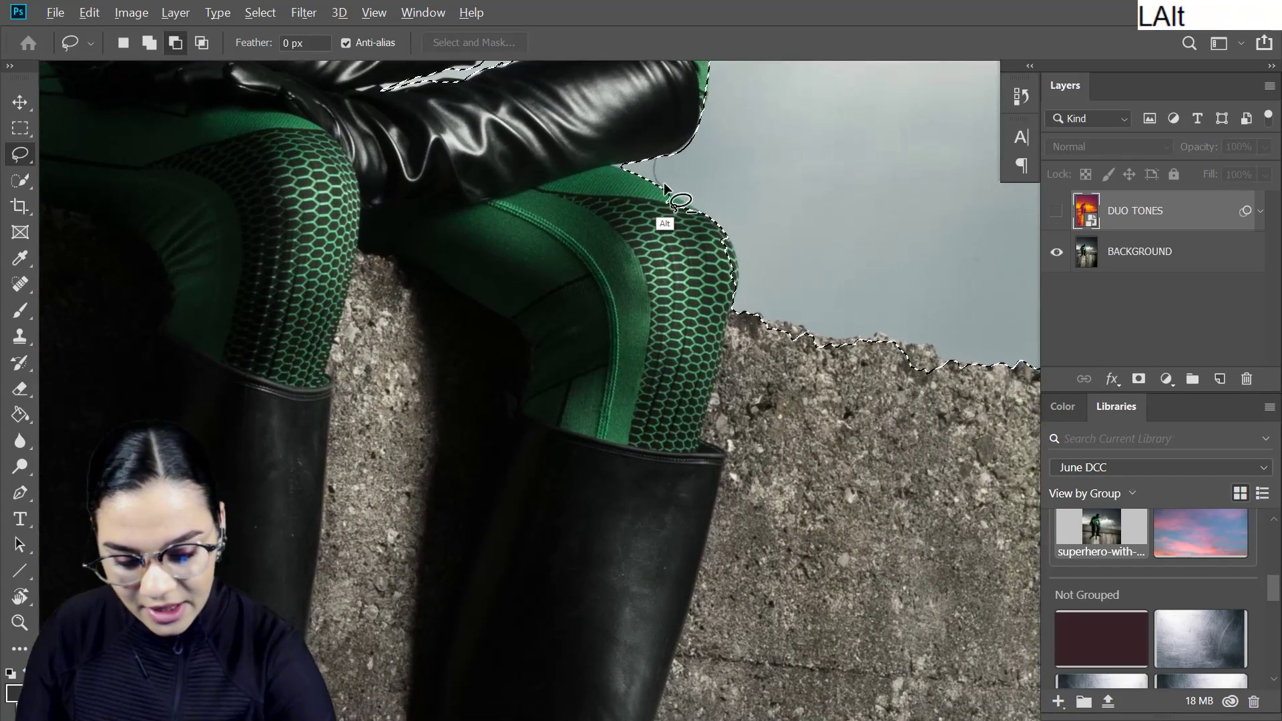
left_click_drag(835, 259, 836, 259)
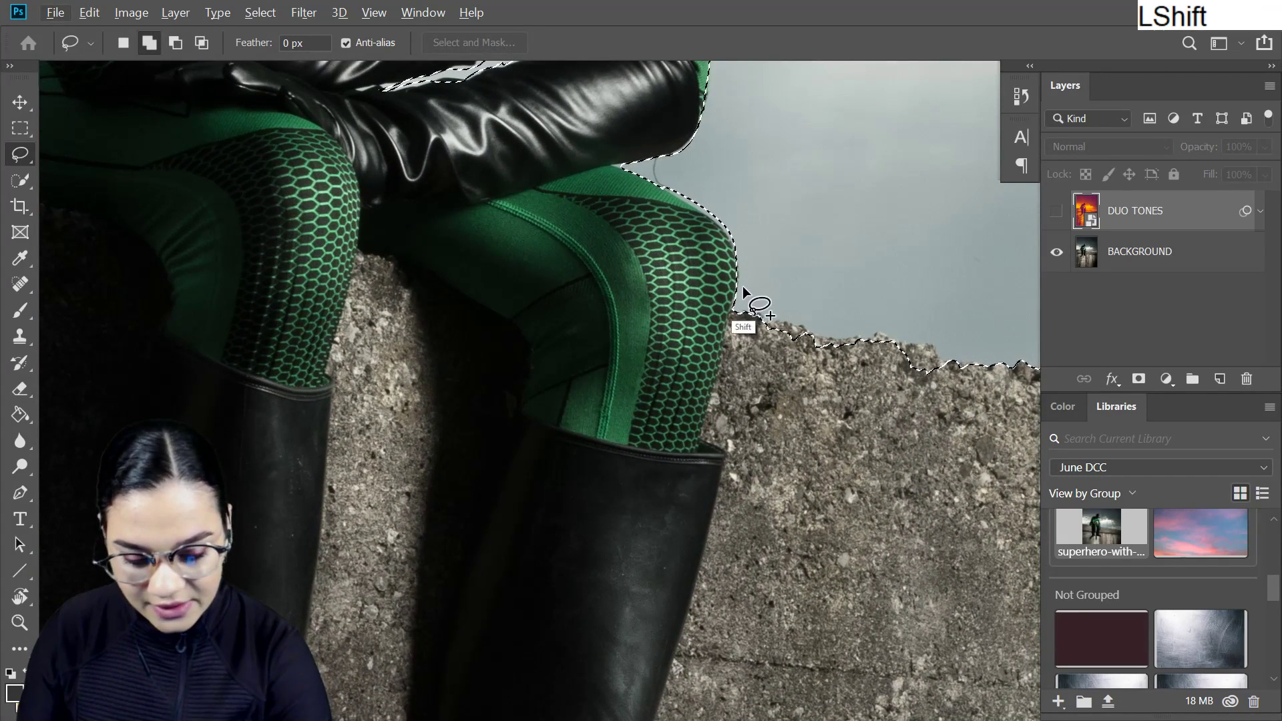
mouse_move(739, 283)
left_mouse_down()
mouse_move(706, 422)
mouse_move(639, 603)
mouse_move(617, 363)
left_mouse_up()
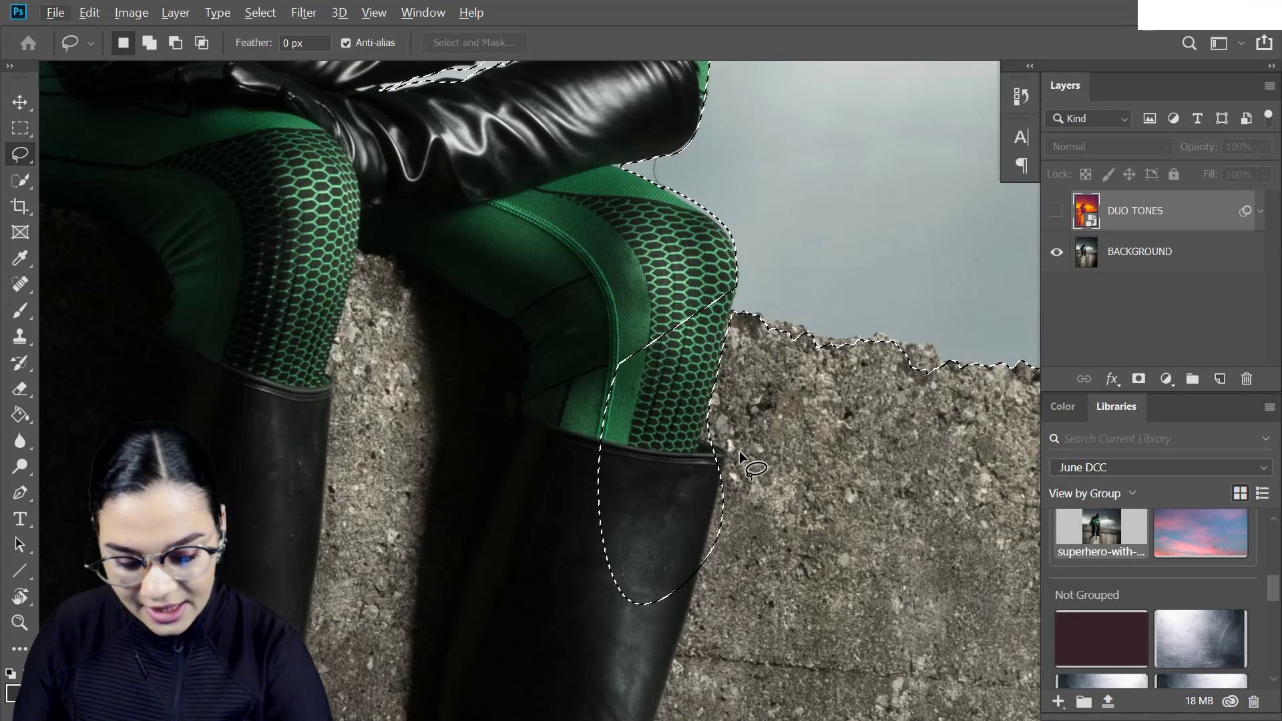
key("ctrl+z")
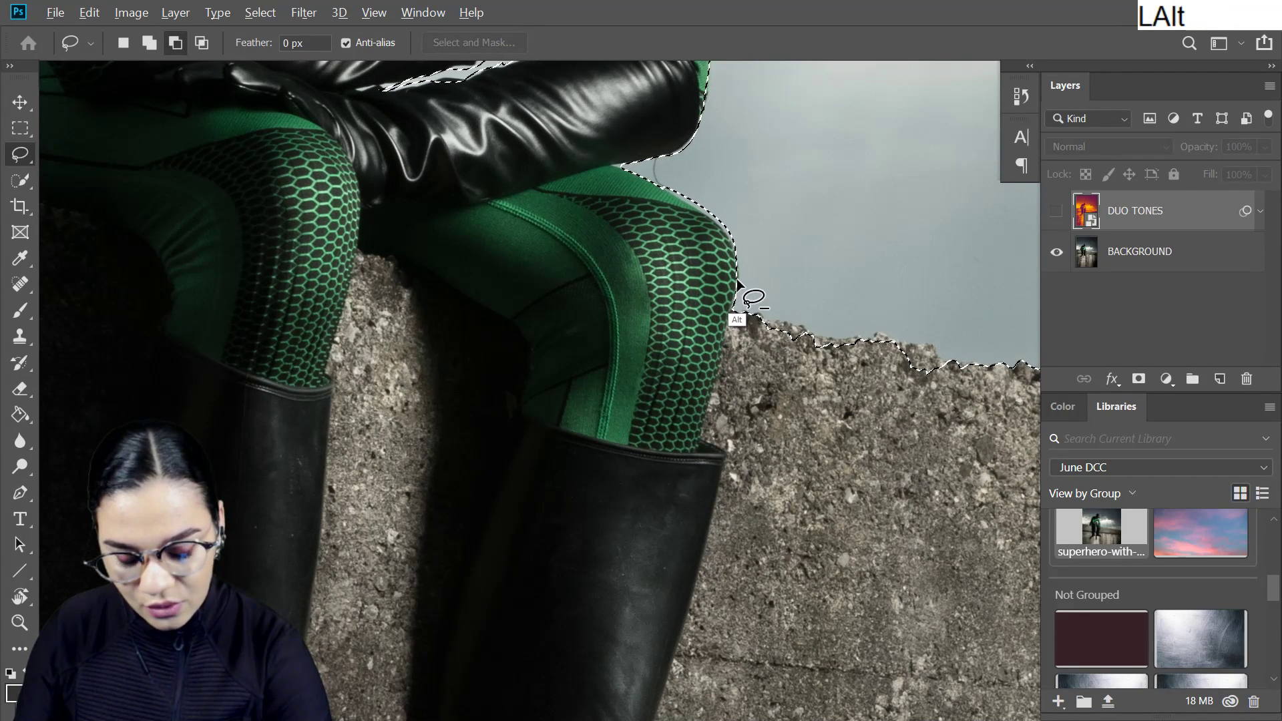
- Extend the selection onto the wall, tracing the outer edge of the front leg and boot down to the toe
mouse_move(739, 293)
left_mouse_down()
mouse_move(897, 253)
mouse_move(778, 319)
mouse_move(701, 434)
mouse_move(818, 267)
left_mouse_up()
left_click_drag(825, 540, 857, 300)
mouse_move(750, 200)
left_mouse_down()
mouse_move(753, 237)
mouse_move(691, 443)
left_mouse_up()
mouse_move(911, 355)
left_mouse_down()
mouse_move(908, 192)
mouse_move(723, 314)
mouse_move(895, 384)
mouse_move(880, 163)
left_mouse_up()
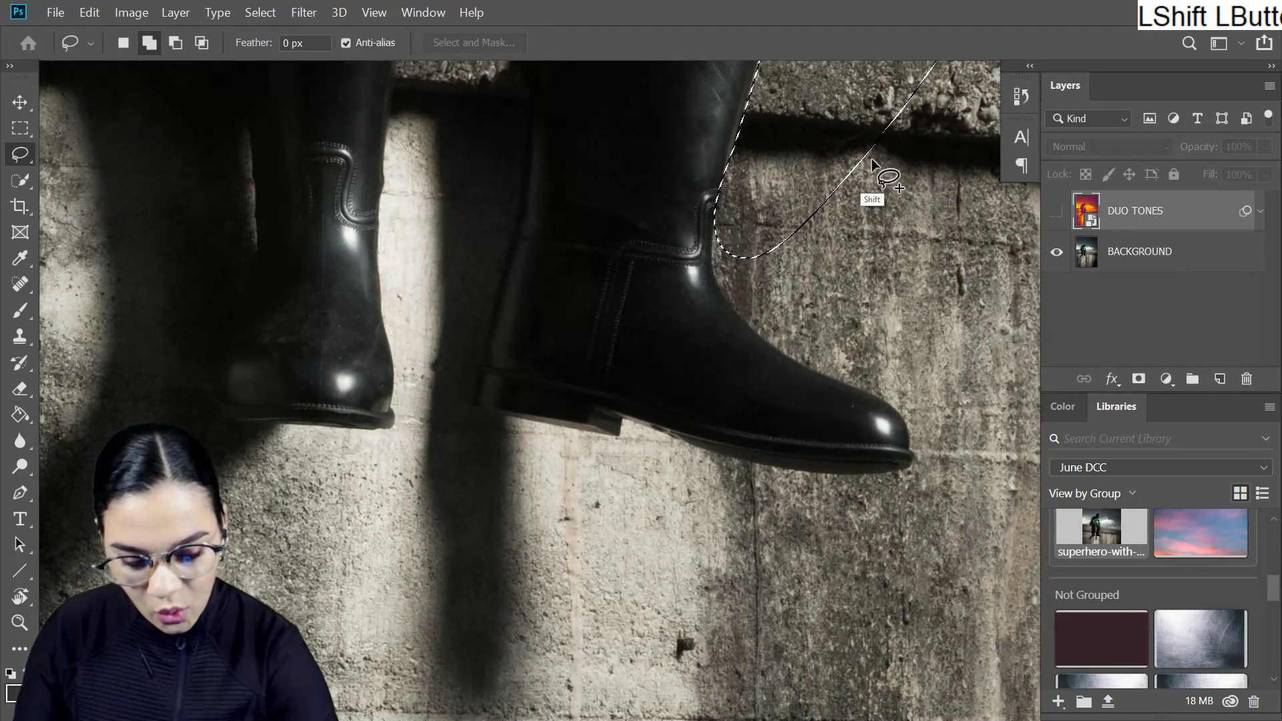
mouse_move(712, 194)
left_mouse_down()
mouse_move(654, 227)
mouse_move(691, 173)
left_mouse_up()
left_click_drag(784, 343, 944, 431)
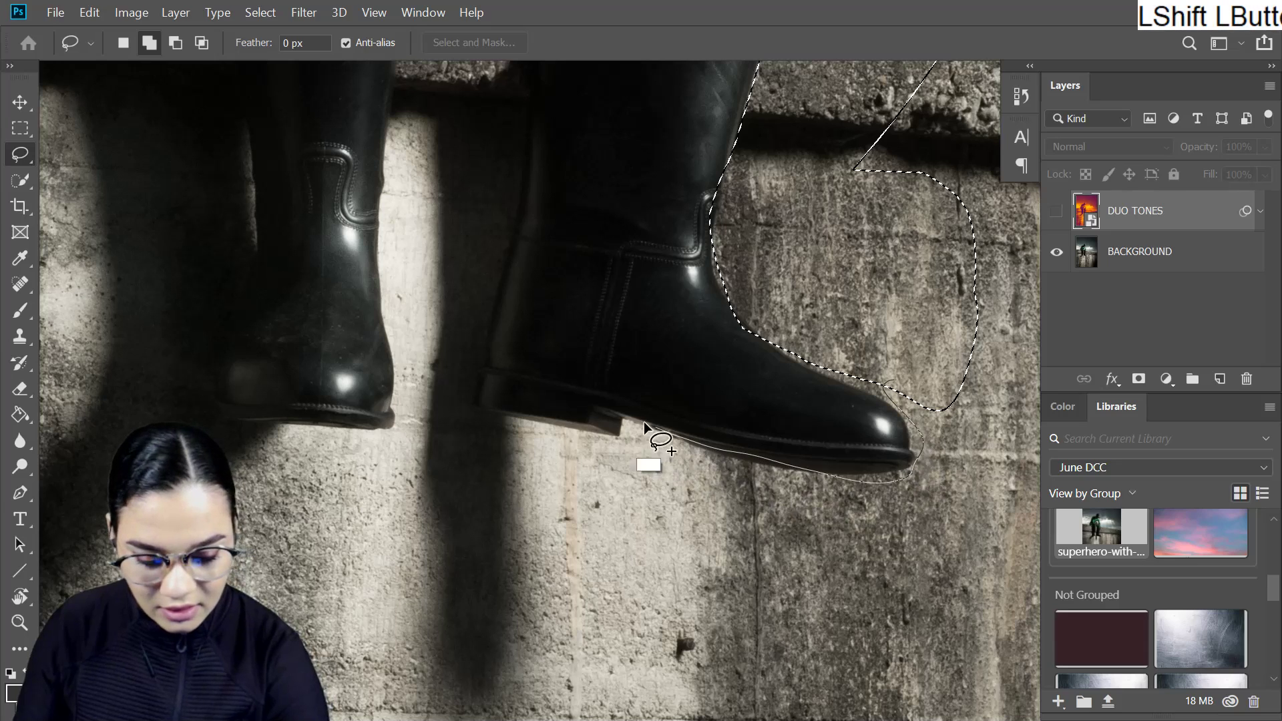
- Try to trace the selection along the front boot's sole and trim the boot out of it
left_click_drag(650, 425, 523, 431)
mouse_move(722, 106)
left_mouse_down()
mouse_move(920, 435)
mouse_move(844, 506)
left_mouse_up()
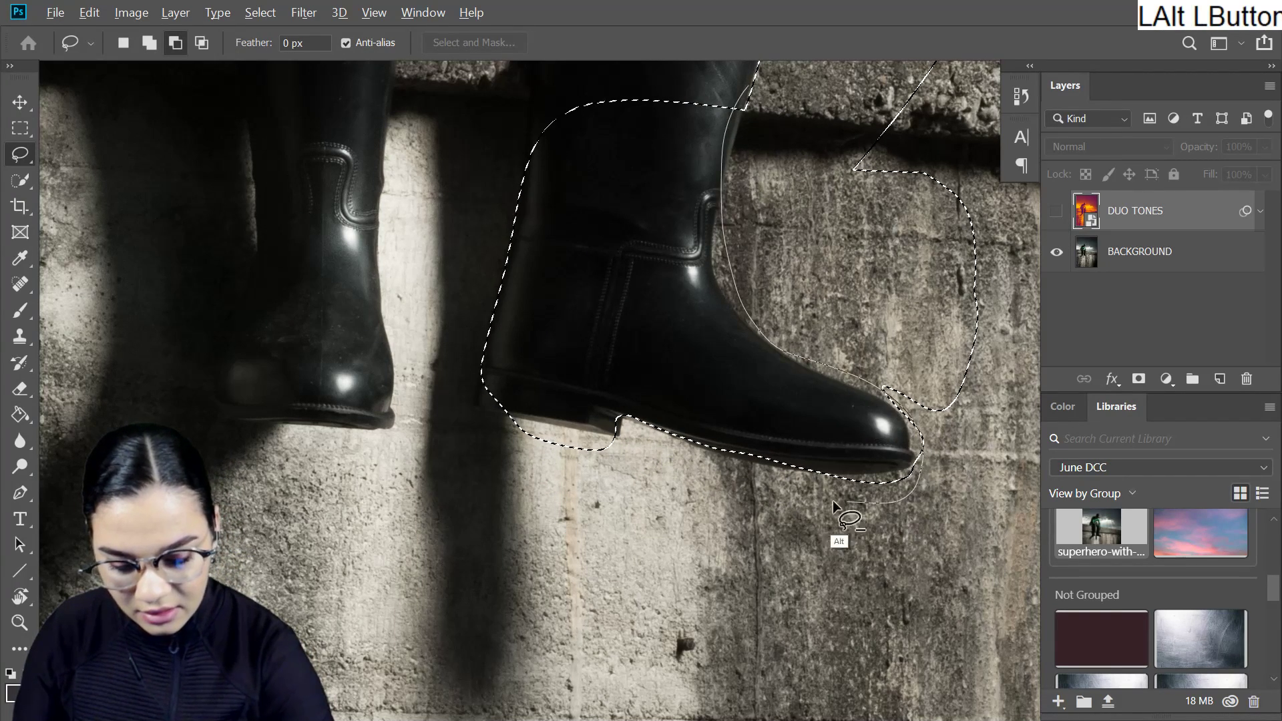
left_click_drag(482, 257, 743, 88)
mouse_move(780, 169)
left_mouse_down()
mouse_move(798, 325)
mouse_move(809, 289)
left_mouse_up()
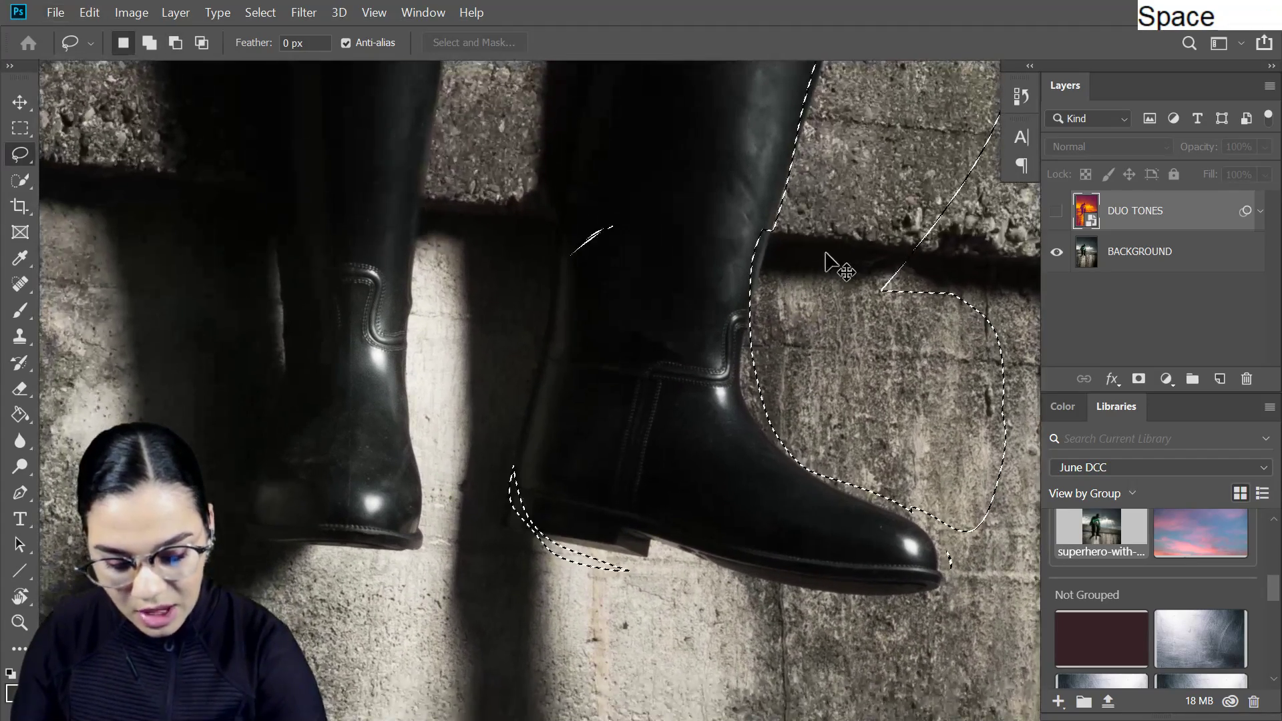
key("ctrl+z")
key("ctrl+z")
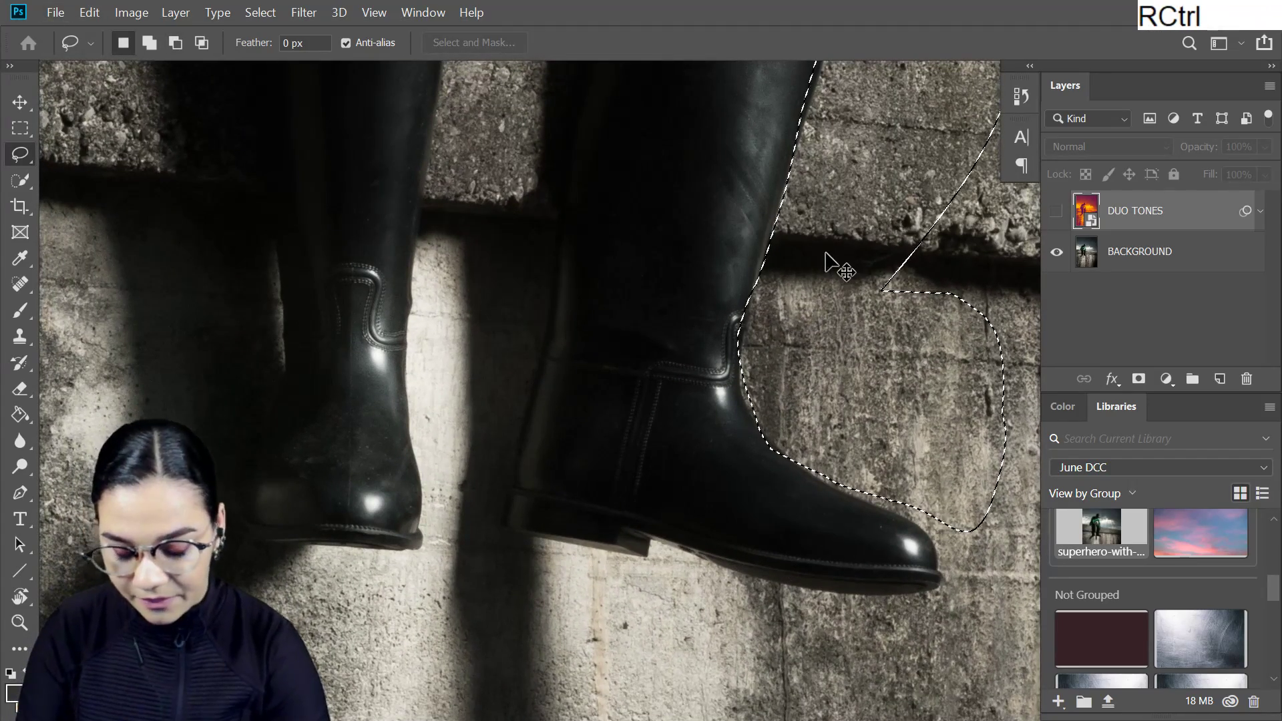
- Invert the selection so it covers the superhero and wall instead of the sky
key("ctrl+minus")
key("ctrl+minus")
left_click_drag(910, 251, 687, 392)
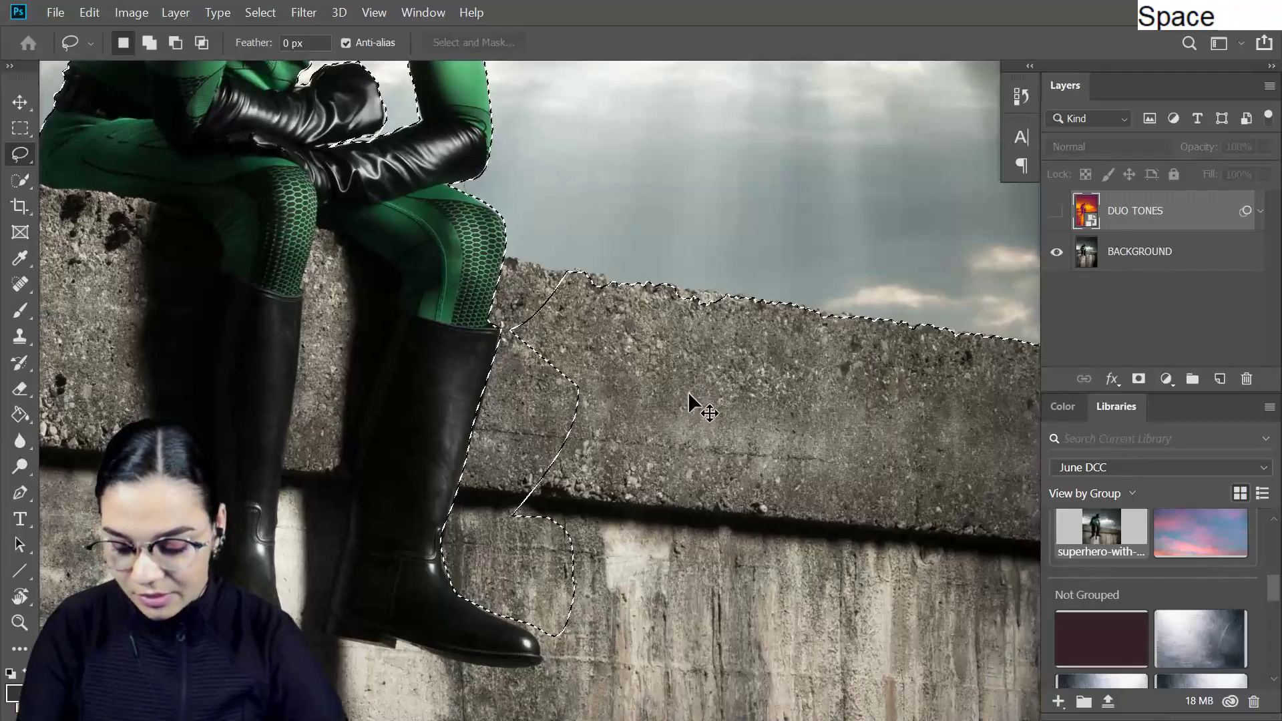
key("ctrl+minus")
right_click(659, 230)
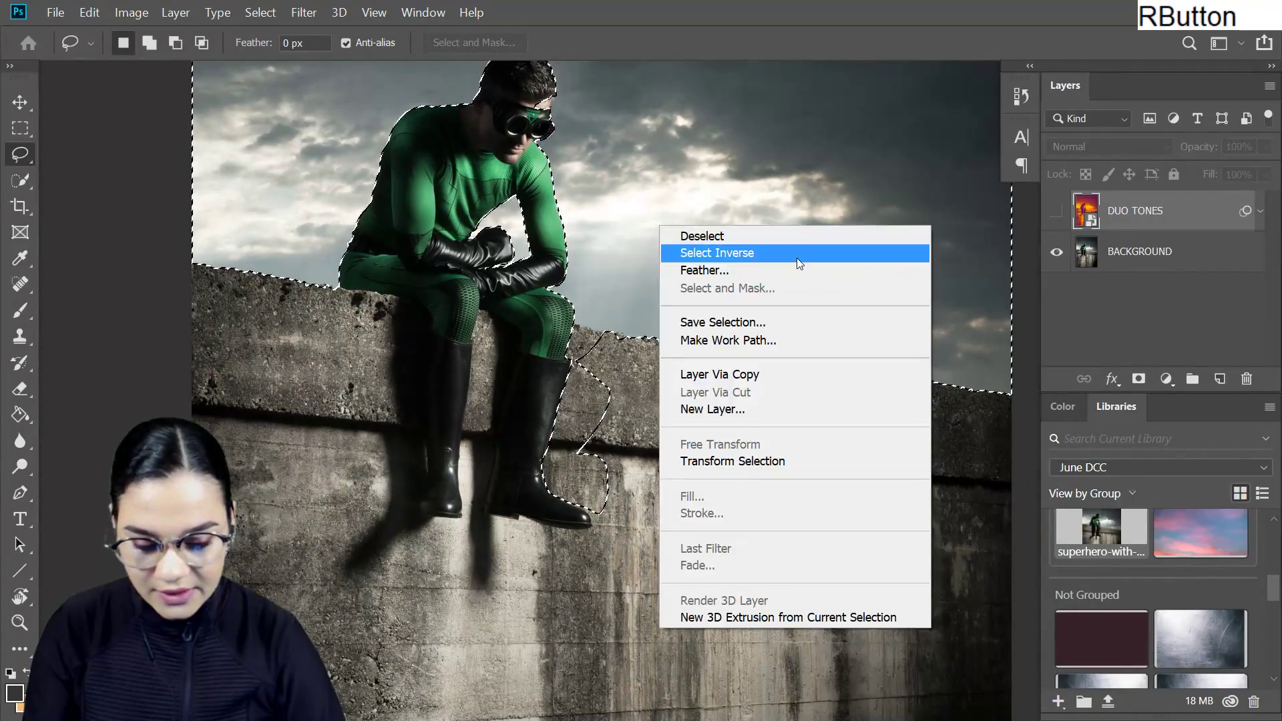
left_click(796, 256)
key("ctrl+equal")
key("ctrl+minus")
- Subtract the large wall areas beyond the front boot and below both feet from the inverted selection
left_click_drag(821, 421, 803, 358)
mouse_move(549, 144)
left_mouse_down("alt")
mouse_move(739, 130)
mouse_move(641, 120)
left_mouse_up("alt")
mouse_move(540, 255)
left_mouse_down("alt")
mouse_move(946, 103)
mouse_move(805, 151)
left_mouse_up("alt")
key("ctrl+minus")
left_click_drag(585, 328, 482, 514, "shift")
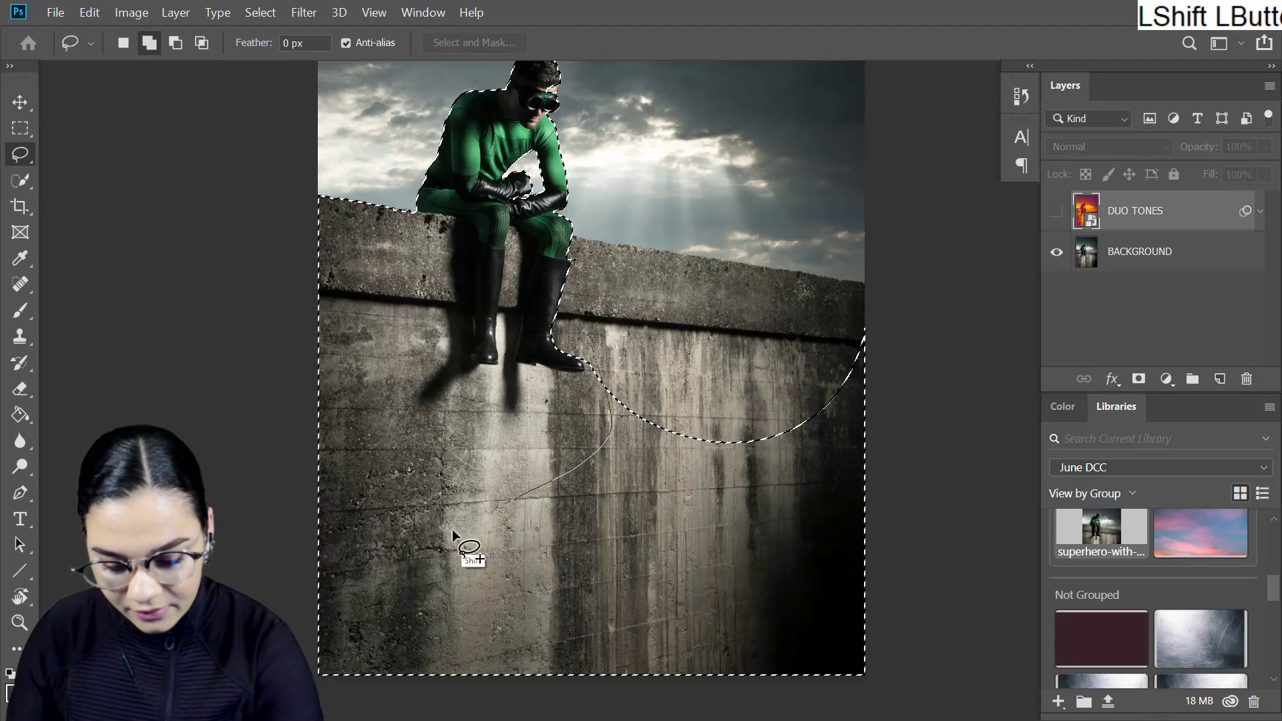
left_click_drag(806, 238, 781, 241, "shift")
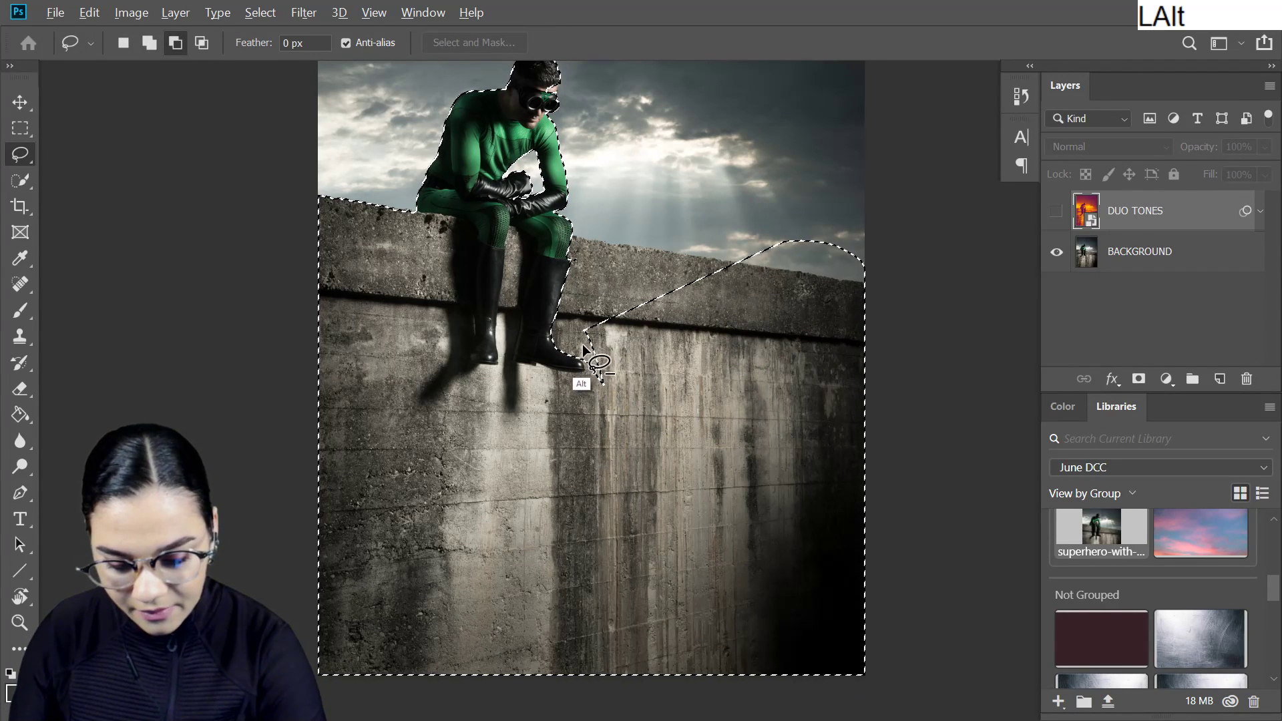
left_click_drag(580, 371, 521, 395, "alt")
mouse_move(374, 339)
left_mouse_down("alt")
mouse_move(943, 537)
mouse_move(742, 181)
left_mouse_up("alt")
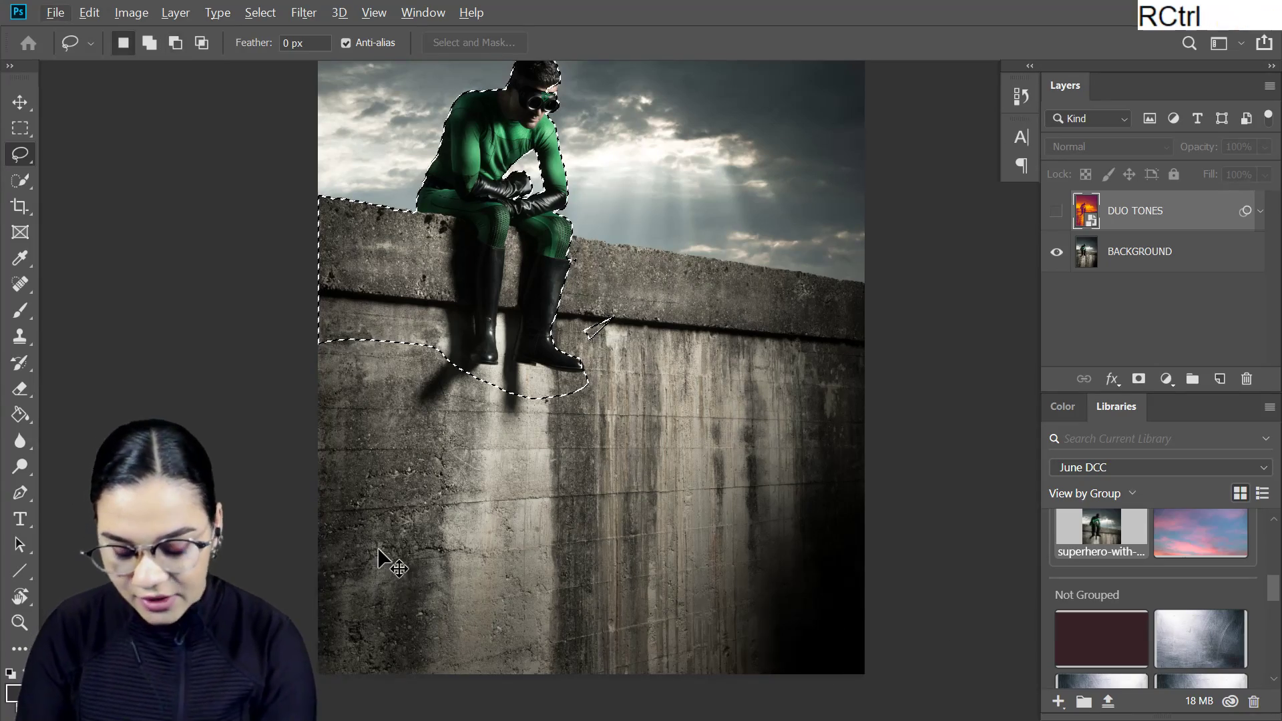
- Clear the stray selected patch of wall beside the front boot
key("ctrl+equal")
key("ctrl+equal")
mouse_move(513, 249)
left_mouse_down("shift")
mouse_move(577, 301)
mouse_move(527, 235)
left_mouse_up("shift")
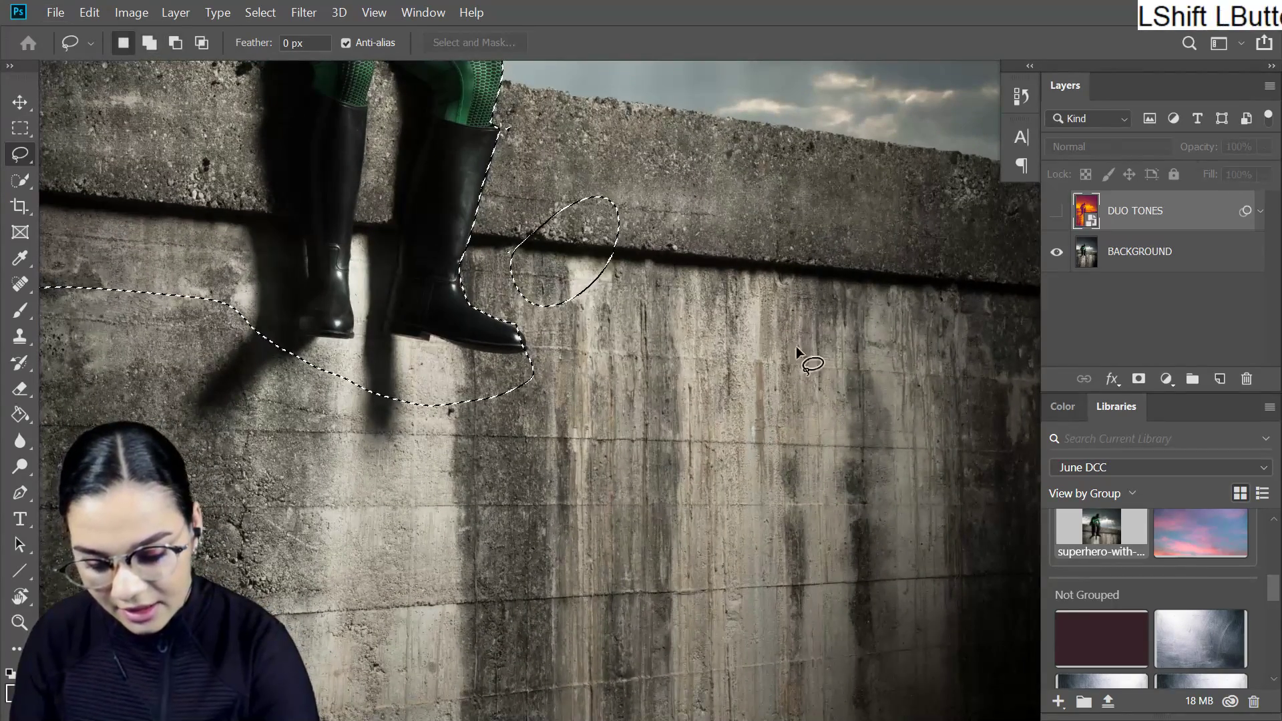
mouse_move(434, 166)
left_mouse_down("ctrl")
mouse_move(624, 137)
mouse_move(571, 163)
left_mouse_up("ctrl")
key("ctrl+z")
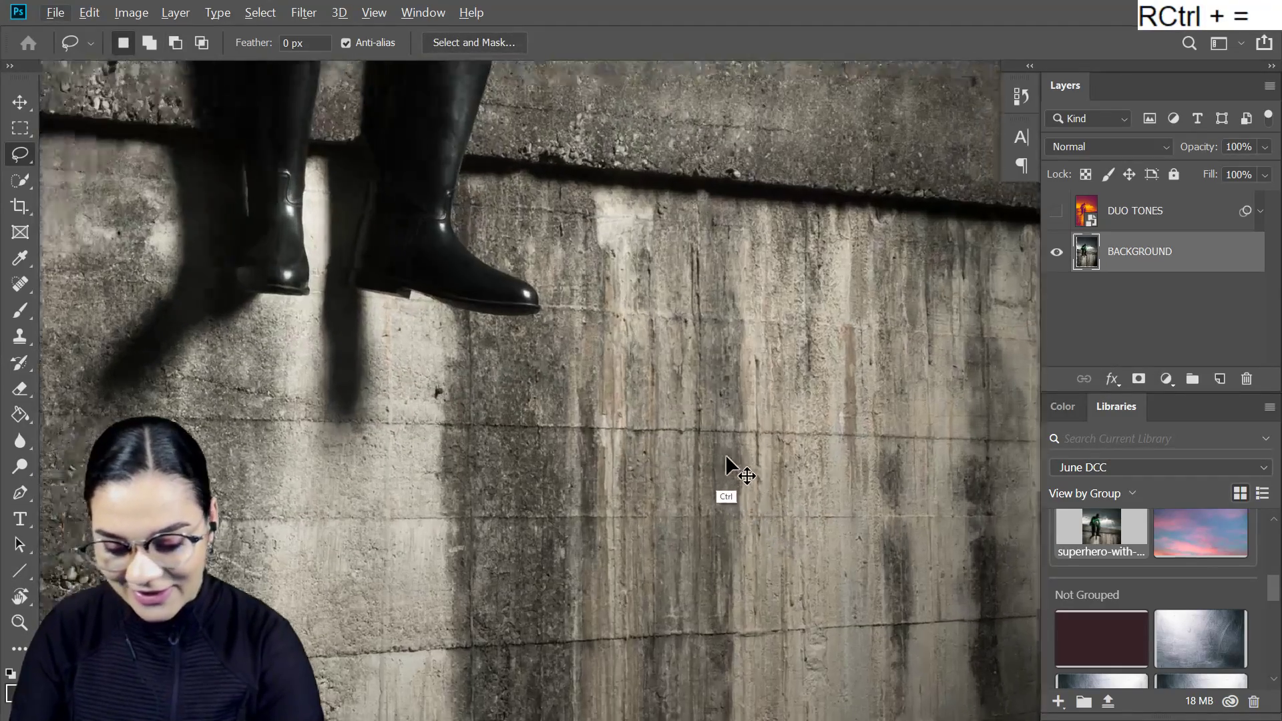
- Subtract the wall beneath the boots, tracing closely along their soles with the Lasso tool
key("ctrl+equal")
left_click_drag(570, 267, 570, 267, "alt")
mouse_move(466, 230)
left_mouse_down("shift")
mouse_move(454, 264)
mouse_move(505, 287)
mouse_move(376, 263)
left_mouse_up("shift")
mouse_move(418, 438)
left_mouse_down("shift")
mouse_move(494, 257)
mouse_move(294, 237)
mouse_move(600, 246)
mouse_move(495, 256)
left_mouse_up("shift")
left_click_drag(305, 306, 717, 282)
mouse_move(709, 219)
left_mouse_down("alt")
mouse_move(608, 402)
mouse_move(726, 293)
left_mouse_up("alt")
left_click_drag(836, 166, 779, 460)
left_click_drag(596, 506, 531, 511, "alt")
left_click_drag(761, 231, 749, 449)
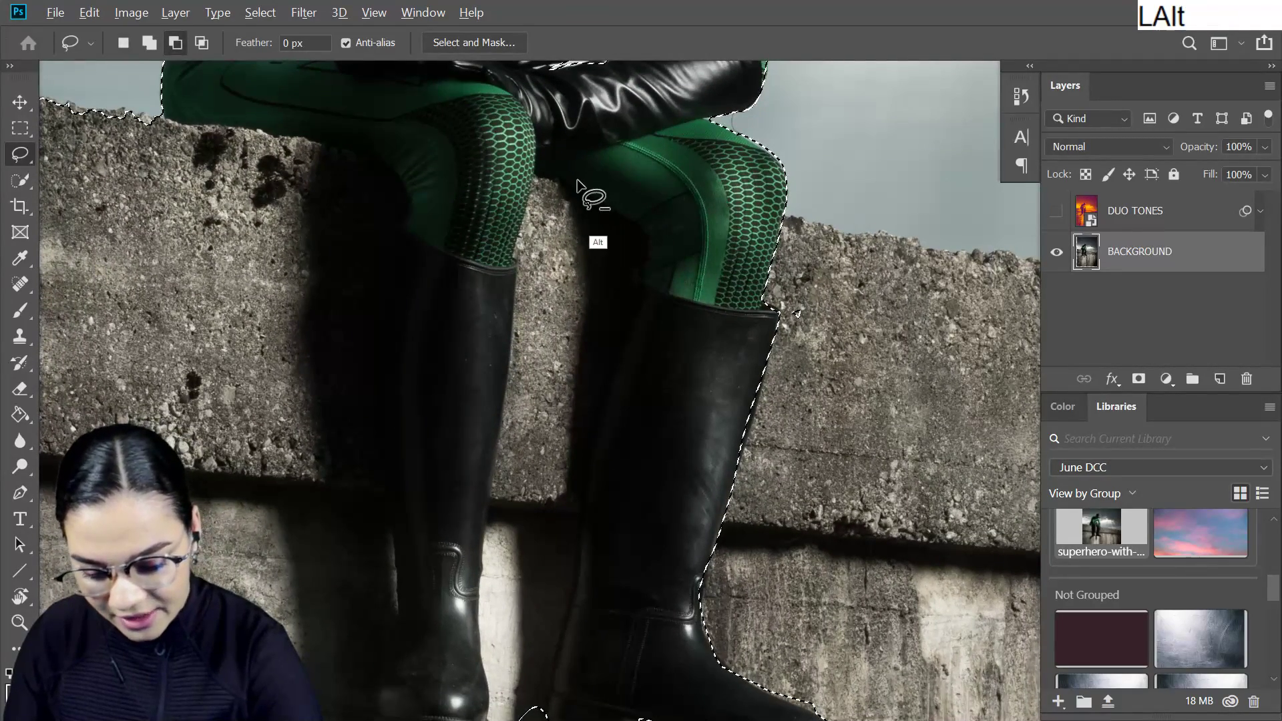
- Subtract the wall between the superhero's two legs from the selection
mouse_move(576, 179)
left_mouse_down("alt")
mouse_move(582, 511)
mouse_move(567, 662)
left_mouse_up("alt")
mouse_move(562, 314)
left_mouse_down("alt")
mouse_move(603, 230)
mouse_move(597, 249)
mouse_move(517, 272)
left_mouse_up("alt")
left_click_drag(483, 578, 485, 586, "alt")
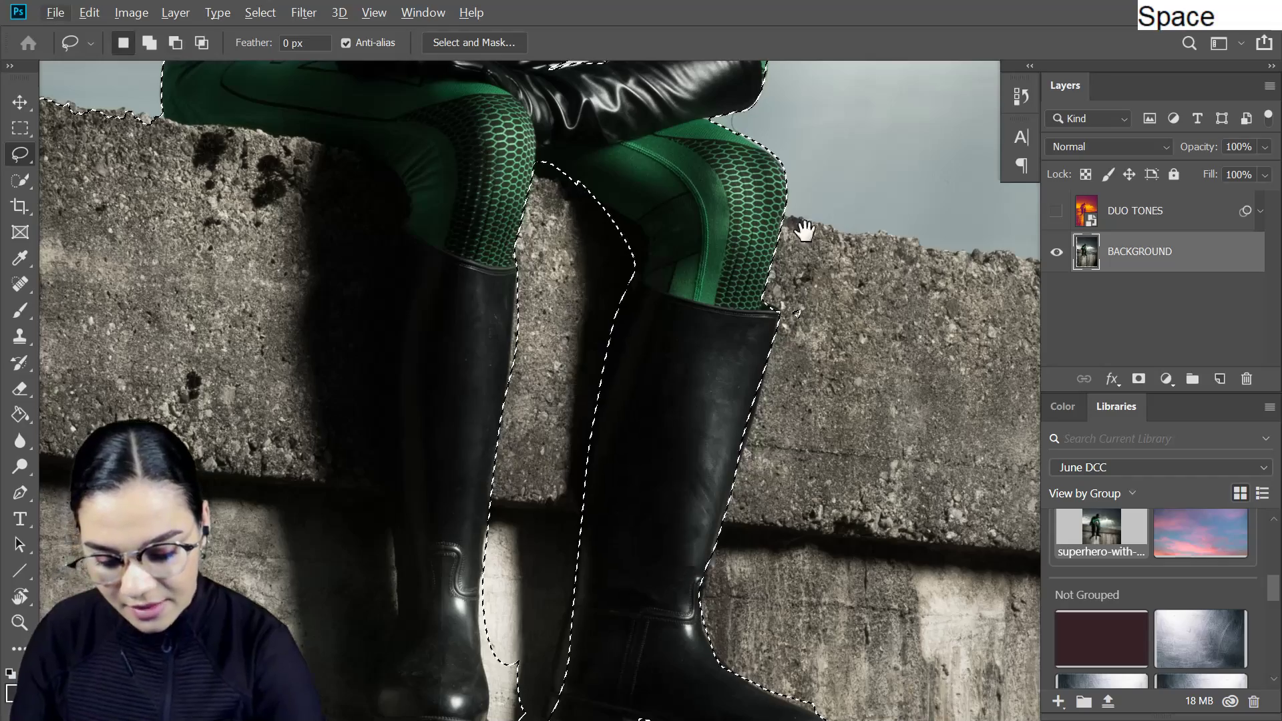
left_click_drag(695, 563, 727, 286)
mouse_move(574, 225)
left_mouse_down("alt")
mouse_move(585, 347)
mouse_move(570, 384)
mouse_move(459, 352)
mouse_move(428, 502)
mouse_move(609, 271)
left_mouse_up("alt")
- Subtract the remaining wall behind the rear leg so only the superhero is selected
left_click_drag(567, 204, 732, 391)
mouse_move(643, 124)
left_mouse_down("alt")
mouse_move(652, 442)
mouse_move(610, 570)
mouse_move(374, 514)
left_mouse_up("alt")
left_click_drag(767, 177, 750, 443)
mouse_move(611, 511)
left_mouse_down("alt")
mouse_move(579, 285)
mouse_move(200, 227)
left_mouse_up("alt")
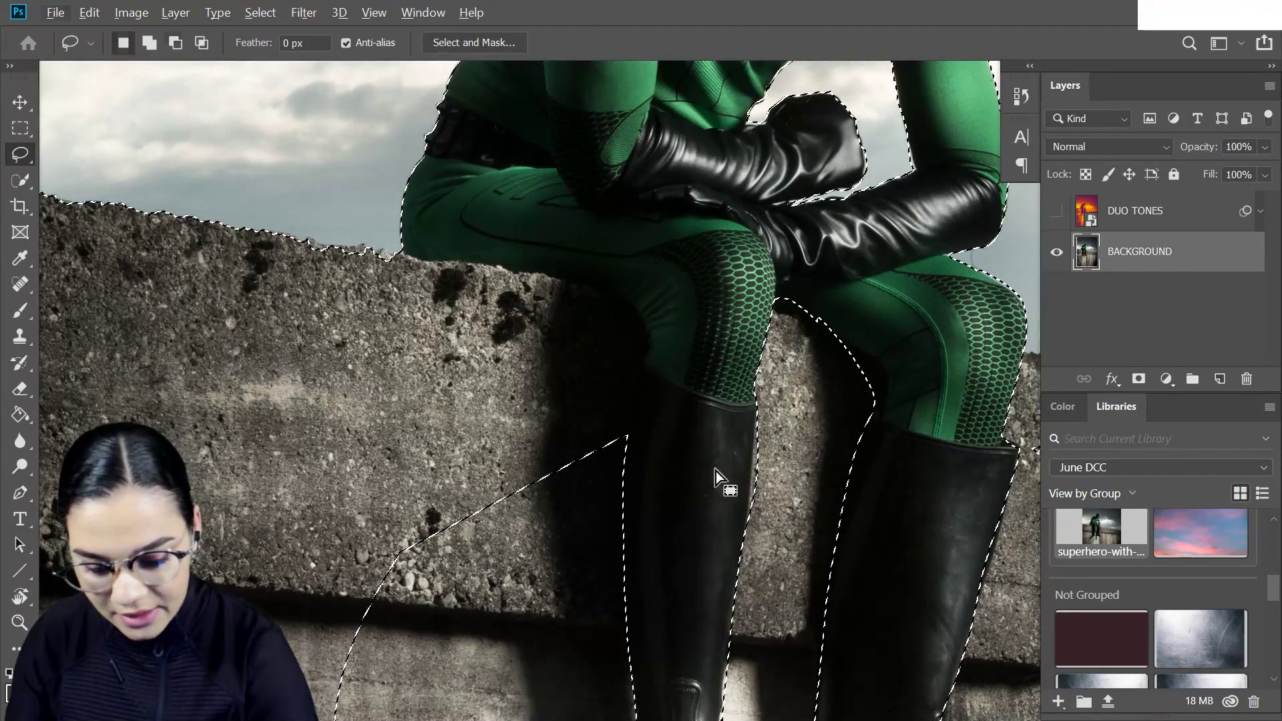
key("ctrl+minus")
mouse_move(506, 311)
left_mouse_down("alt")
mouse_move(500, 615)
mouse_move(492, 172)
left_mouse_up("alt")
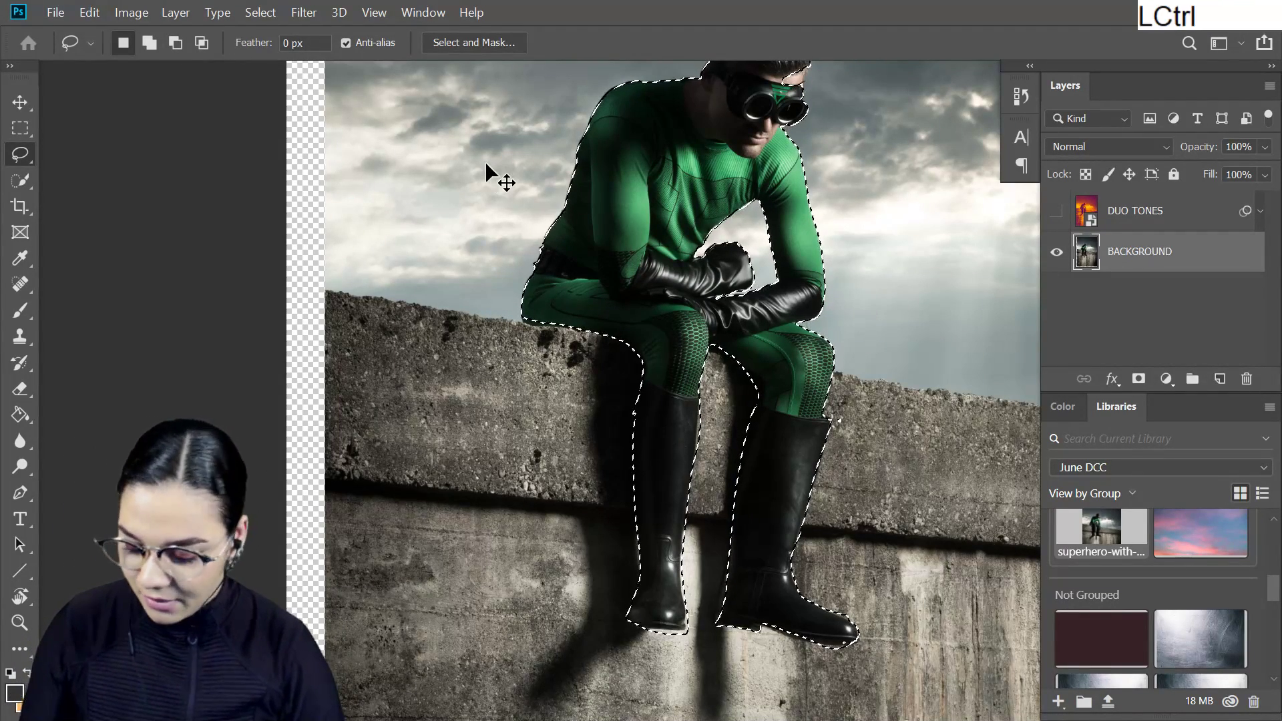
- Touch up the selection at the superhero's head and copy the selected figure to a new layer
key("ctrl+d")
left_click_drag(852, 98, 801, 249)
mouse_move(757, 201)
left_mouse_down("alt")
mouse_move(804, 218)
mouse_move(758, 201)
mouse_move(754, 264)
mouse_move(758, 202)
left_mouse_up("alt")
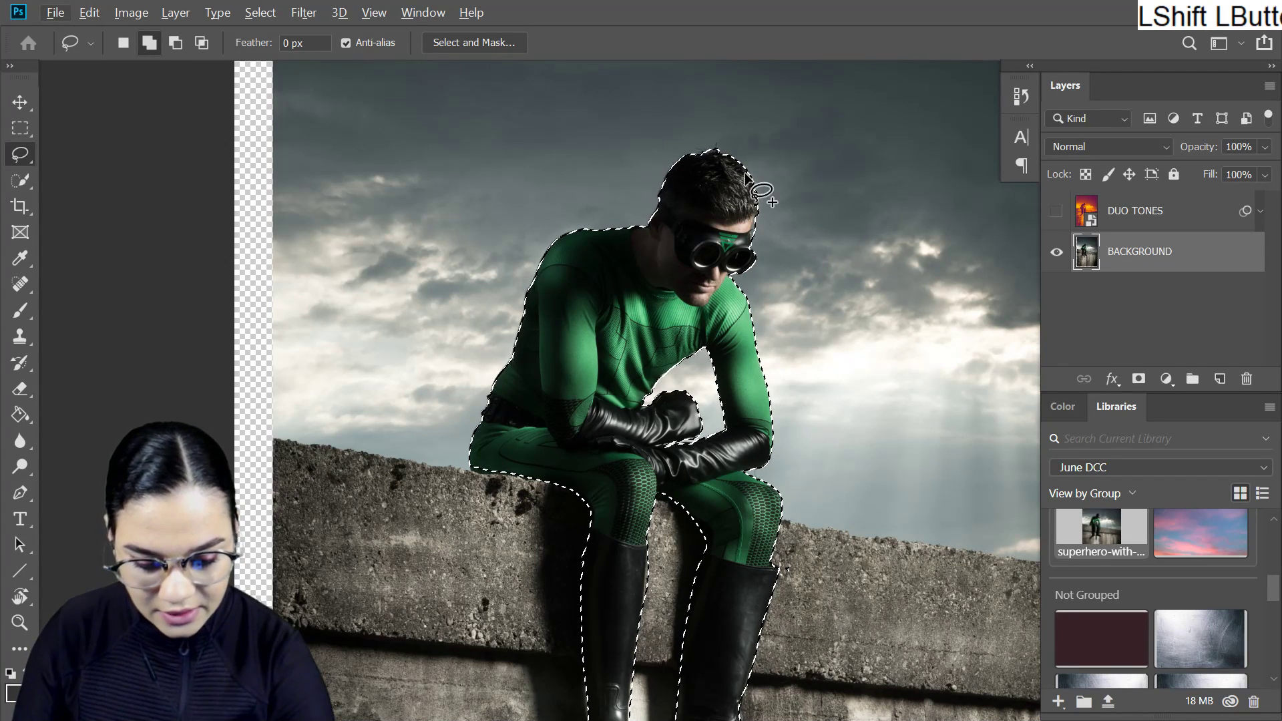
key("ctrl+j")
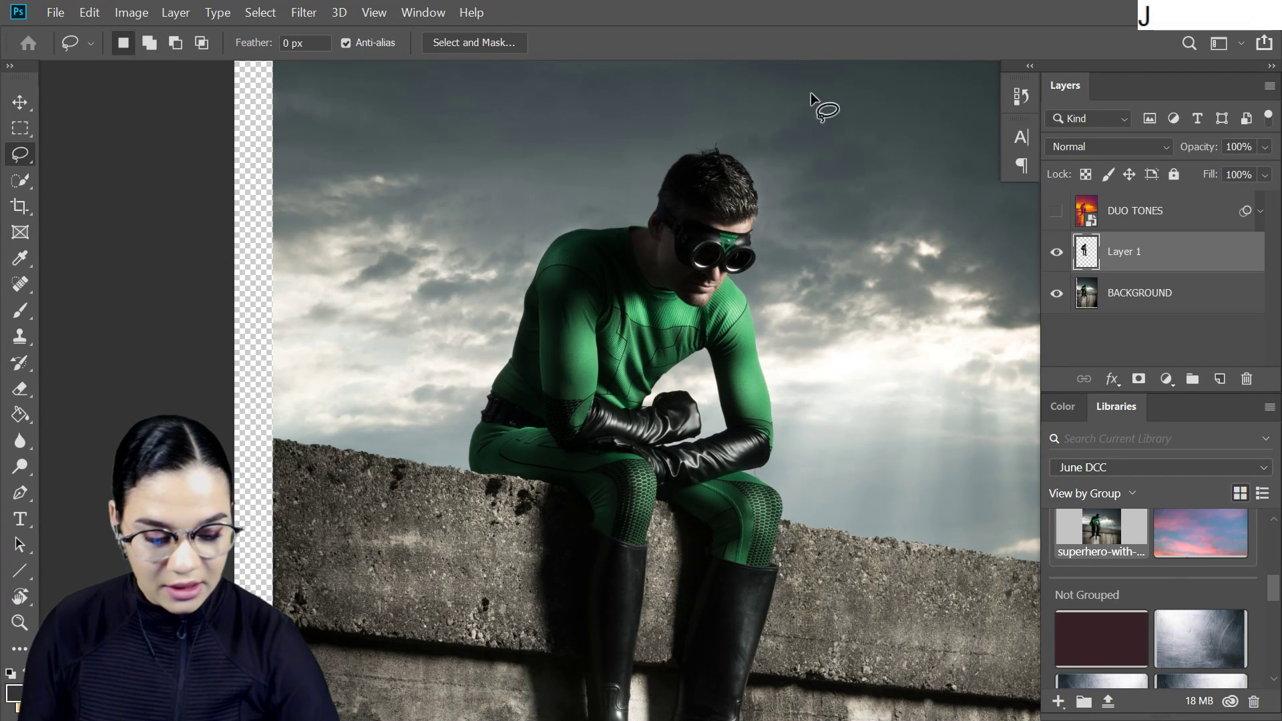
- Hide the superhero cutout layer and reposition the BACKGROUND layer so it lines up with the canvas edges
left_click(1210, 305)
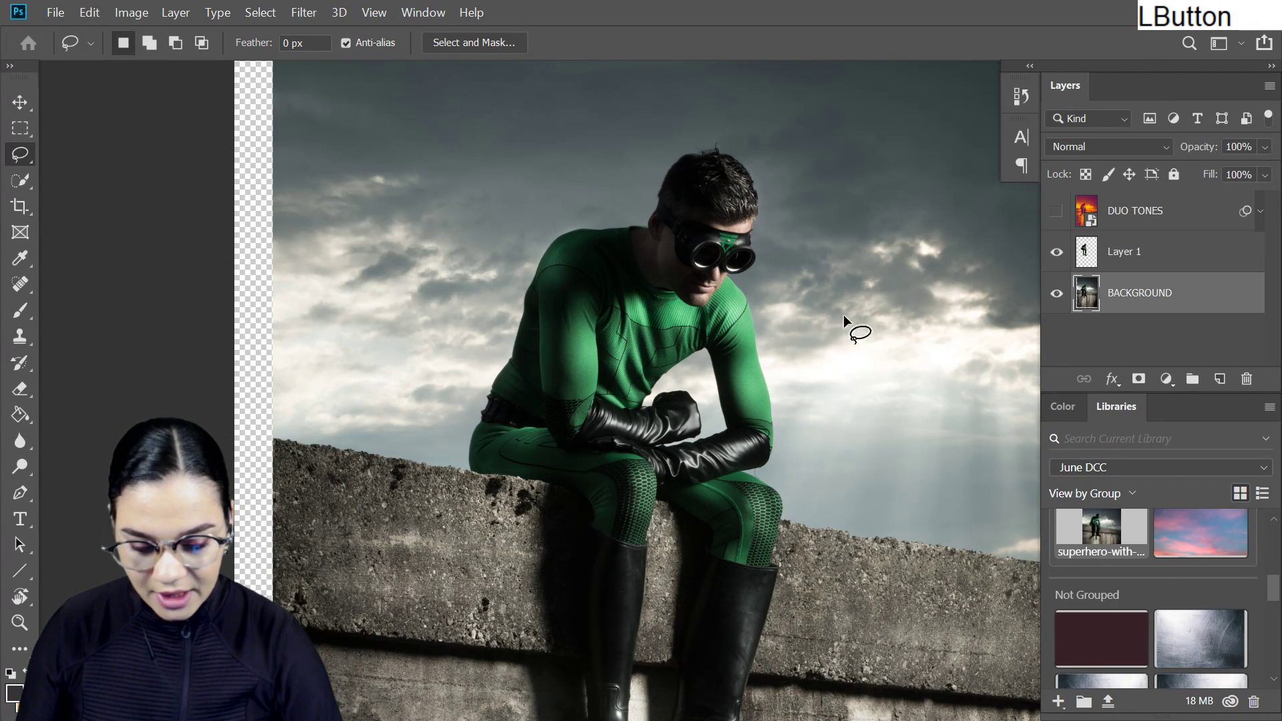
left_click(1055, 251)
key("ctrl+t")
mouse_move(871, 298)
left_mouse_down()
mouse_move(879, 305)
mouse_move(859, 306)
mouse_move(889, 300)
left_mouse_up()
key("ctrl+minus")
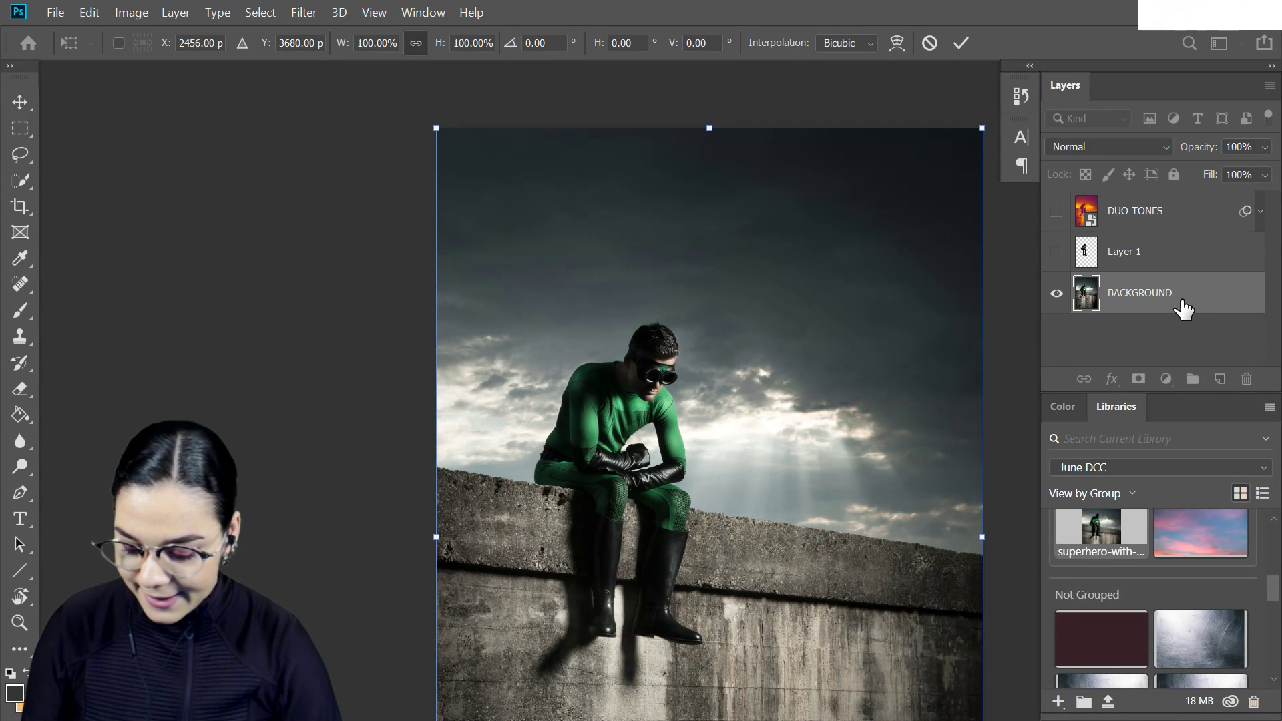
key("Return")
- Place the superhero cutout layer above DUO TONES and make both layers visible
left_click_drag(1168, 266, 1164, 209)
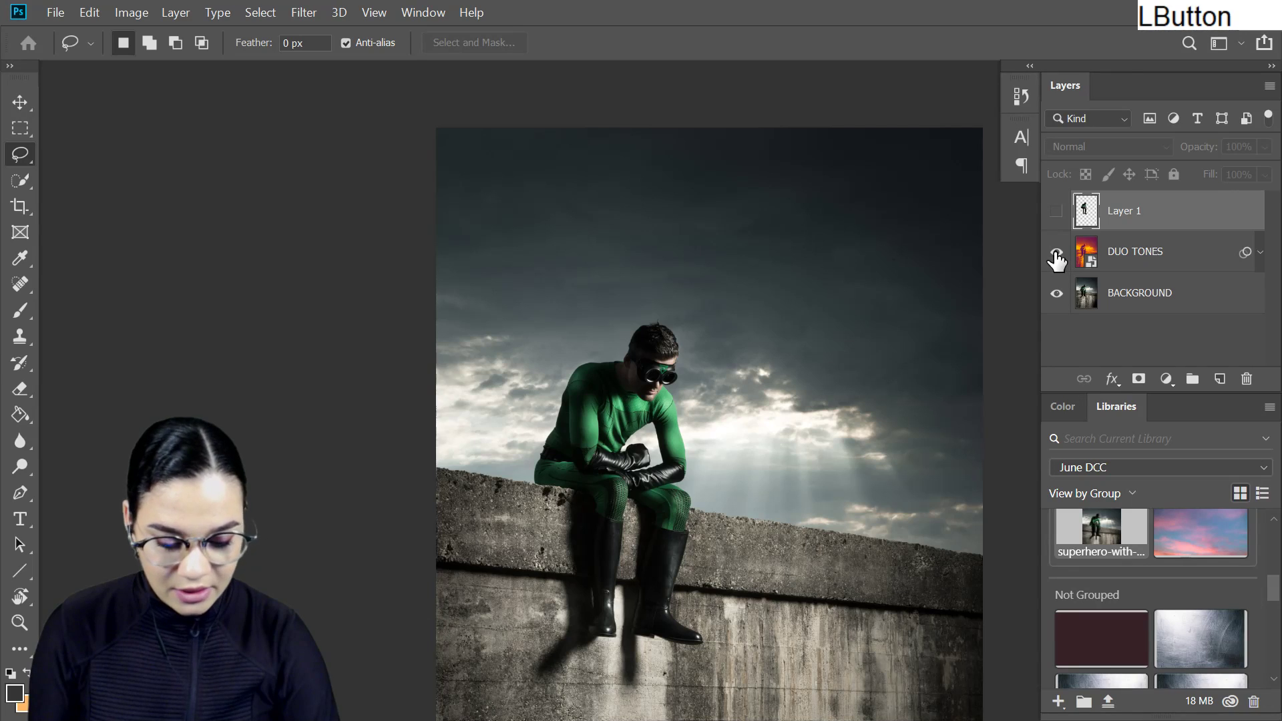
left_click(1056, 255)
left_click(1057, 213)
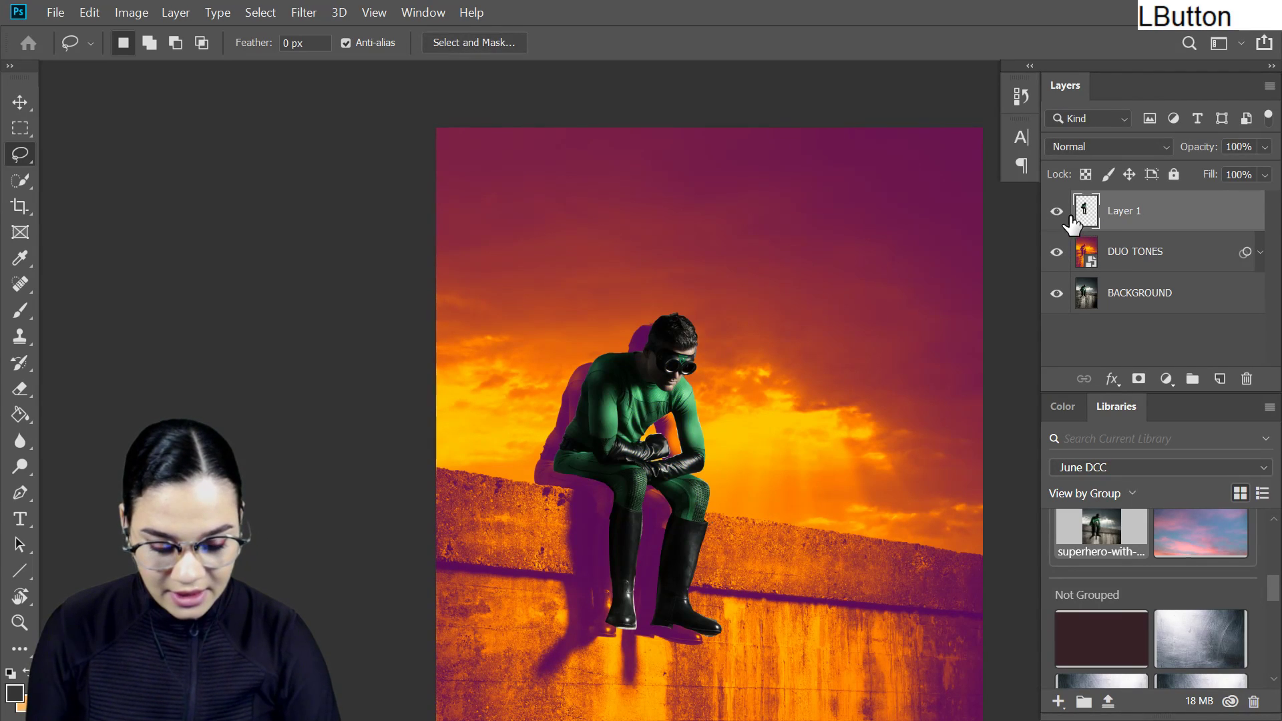
- Free-transform the superhero cutout and move it over the matching figure in the duotone image
key("ctrl+t")
left_click_drag(682, 422, 671, 434)
key("Left")
key("Left")
key("Left")
key("Left")
key("Left")
key("Left")
key("Left")
key("Left")
key("Left")
key("Left")
key("Left")
key("Left")
key("Left")
key("Left")
key("Left")
key("Left")
key("Left")
key("Left")
key("Left")
key("Left")
key("Left")
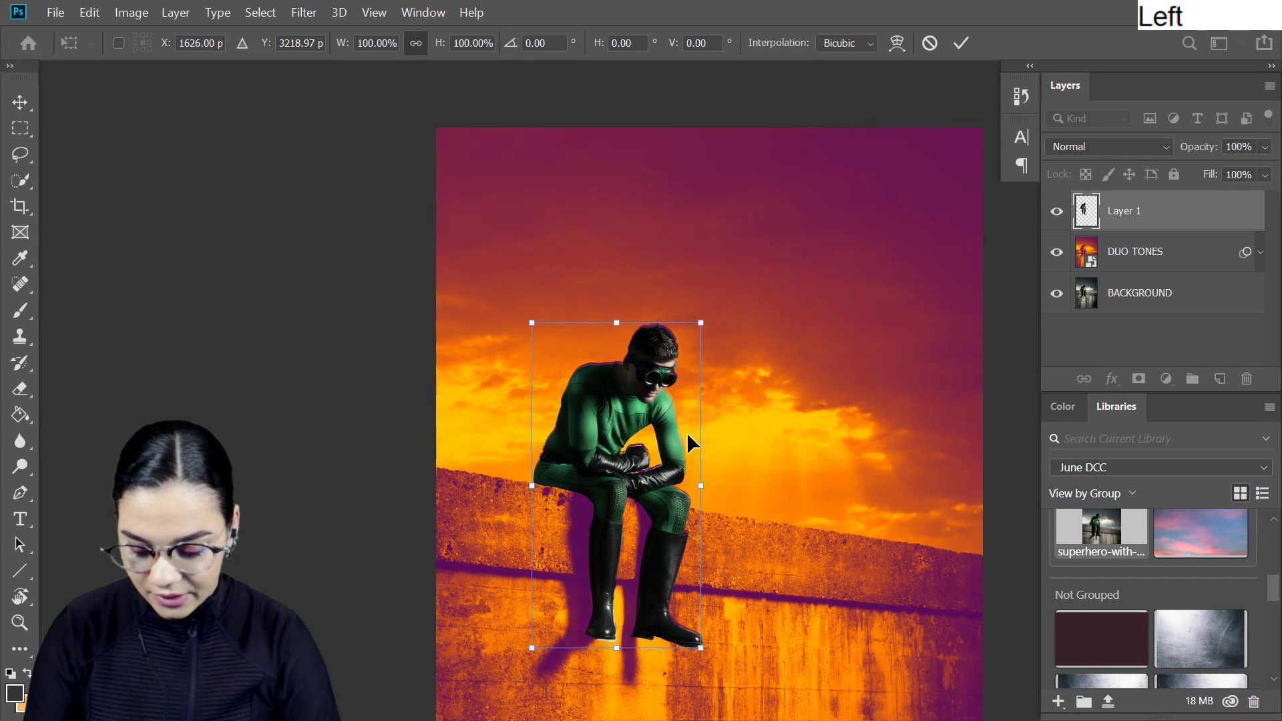
- Fine-tune the cutout's position upward and to the right until its outline covers the duotone figure, and apply the transform
key("ctrl+equal")
key("ctrl+equal")
key("ctrl+equal")
left_click_drag(744, 441, 795, 403)
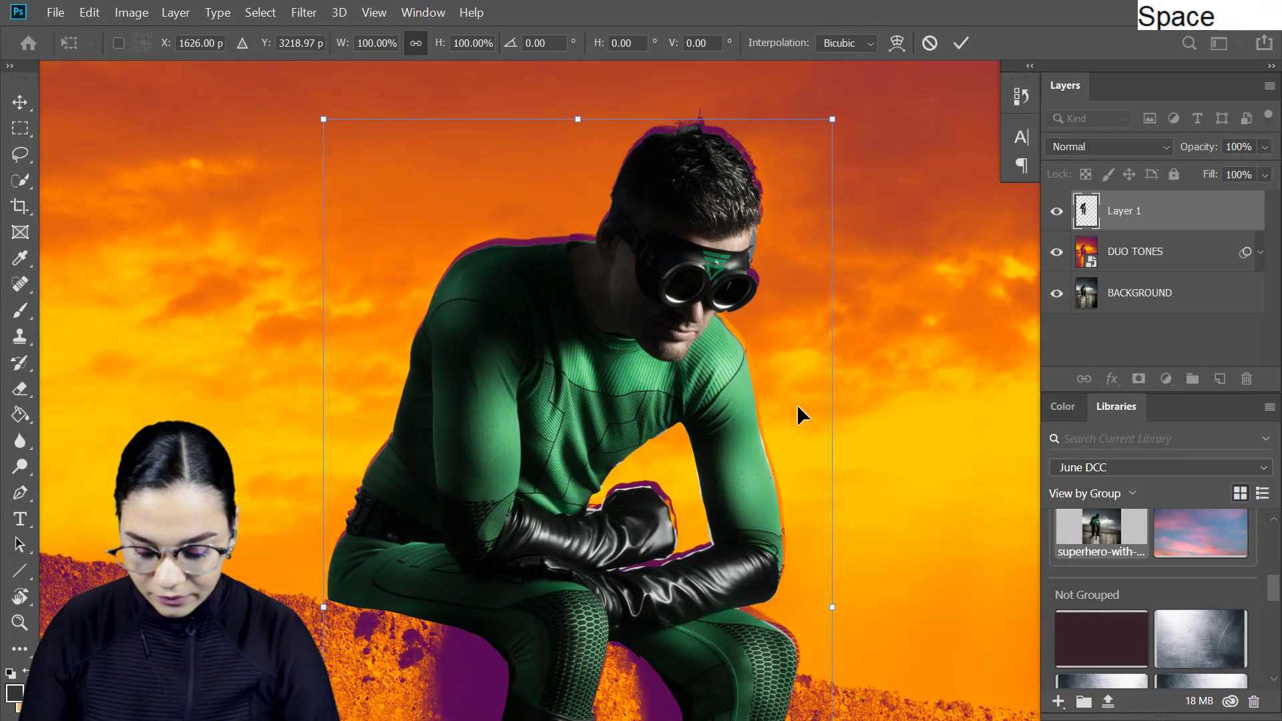
key("Up")
key("Up")
key("Up")
key("Up")
key("Up")
key("Up")
key("Up")
key("Up")
key("Up")
key("Up")
key("Up")
key("Up")
key("Up")
key("Up")
key("Up")
key("Up")
key("Up")
key("Up")
key("Up")
key("Up")
key("Right")
key("Right")
key("Right")
key("Right")
key("Right")
key("Right")
key("Right")
key("Right")
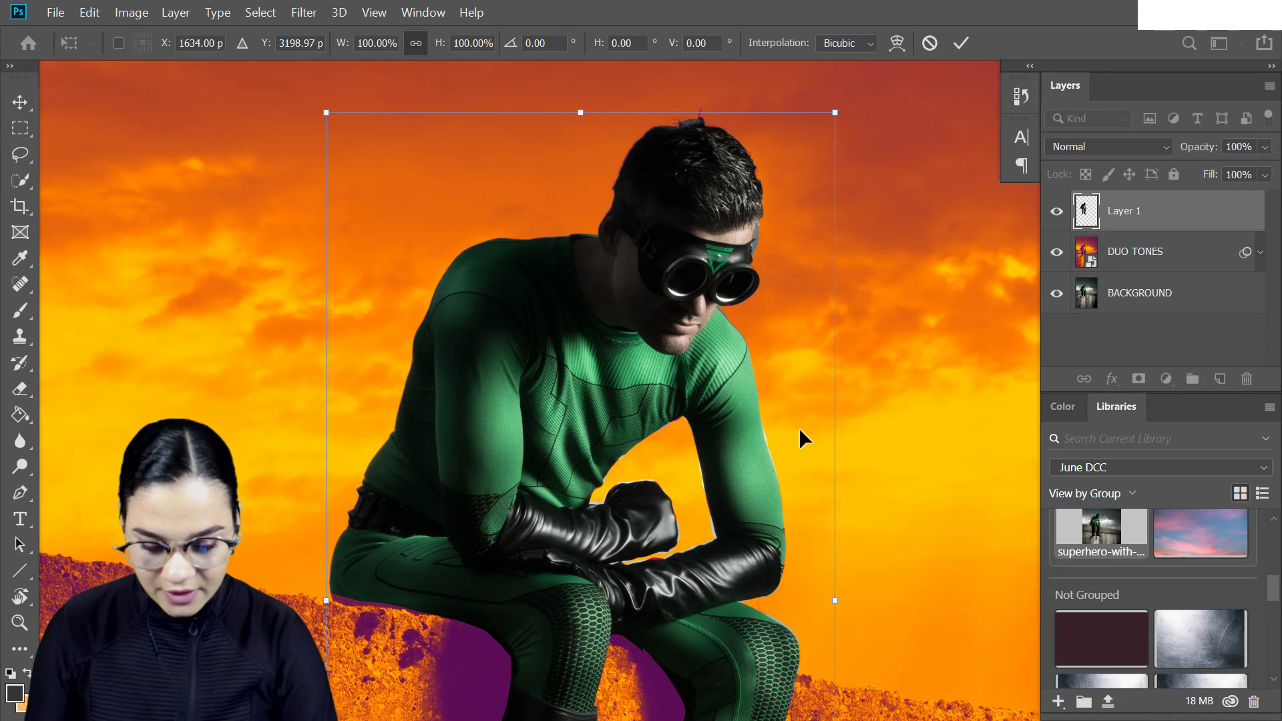
key("Return")
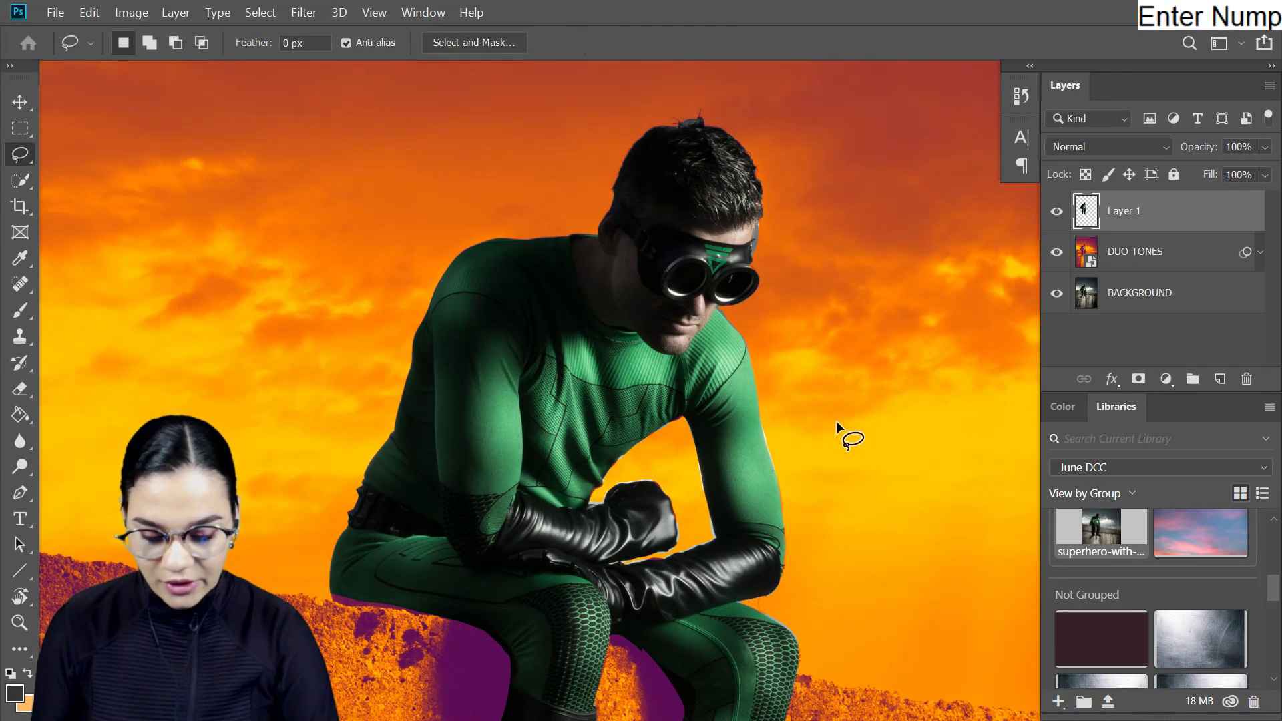
- Lower the opacity of the superhero cutout on Layer 1 to 51%
key("space")
mouse_move(863, 481)
left_mouse_down()
mouse_move(795, 298)
mouse_move(873, 443)
mouse_move(855, 500)
left_mouse_up()
left_click(1263, 147)
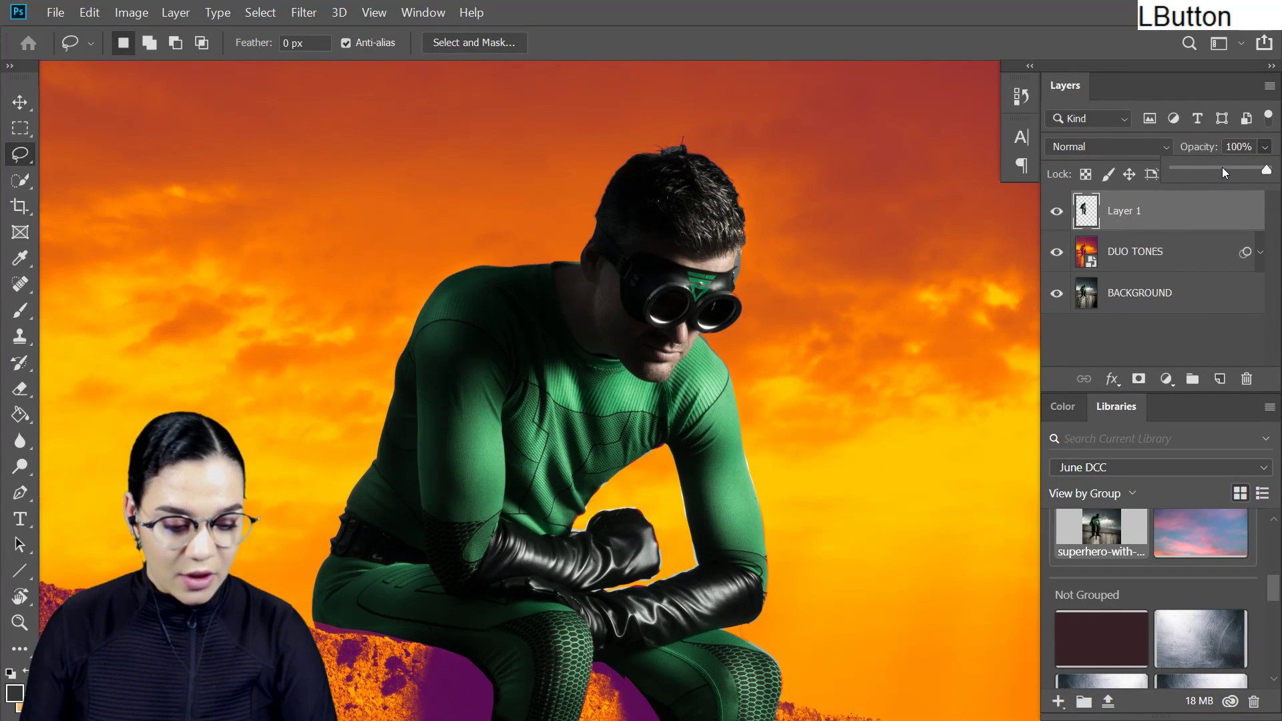
left_click_drag(1222, 167, 1218, 167)
key("ctrl+equal")
key("ctrl+minus")
key("ctrl+minus")
left_click_drag(815, 387, 831, 337)
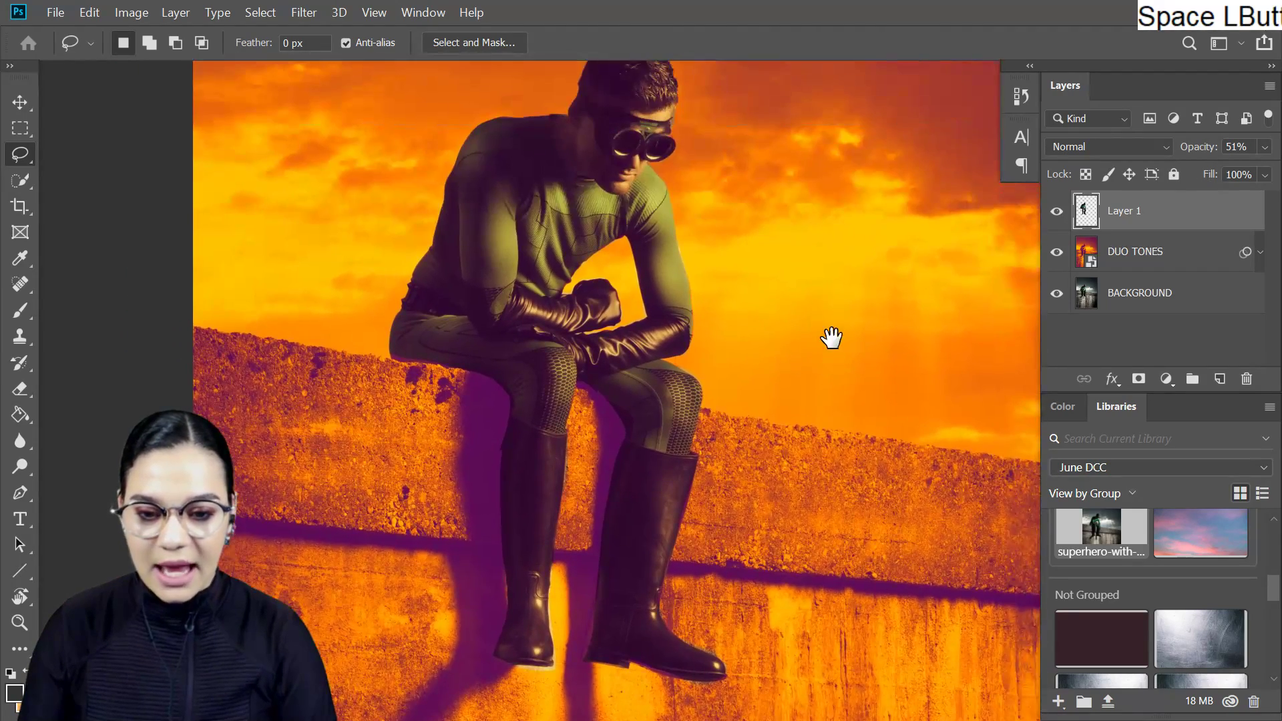
- Erase the leftover edges behind the superhero's knees with a soft 50 px eraser
left_click_drag(682, 341, 752, 398)
key("ctrl+equal")
mouse_move(915, 481)
left_mouse_down()
mouse_move(867, 303)
mouse_move(795, 234)
mouse_move(695, 358)
left_mouse_up()
key("ctrl+equal")
key("e")
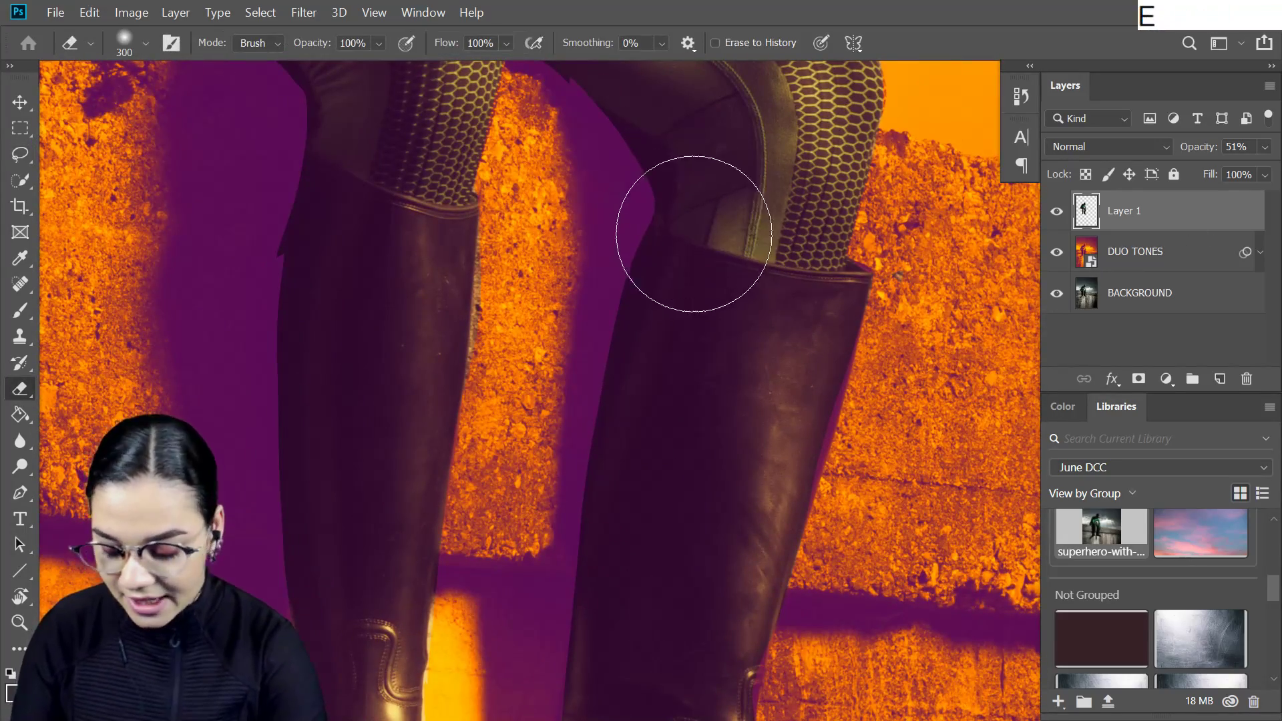
right_click(708, 195)
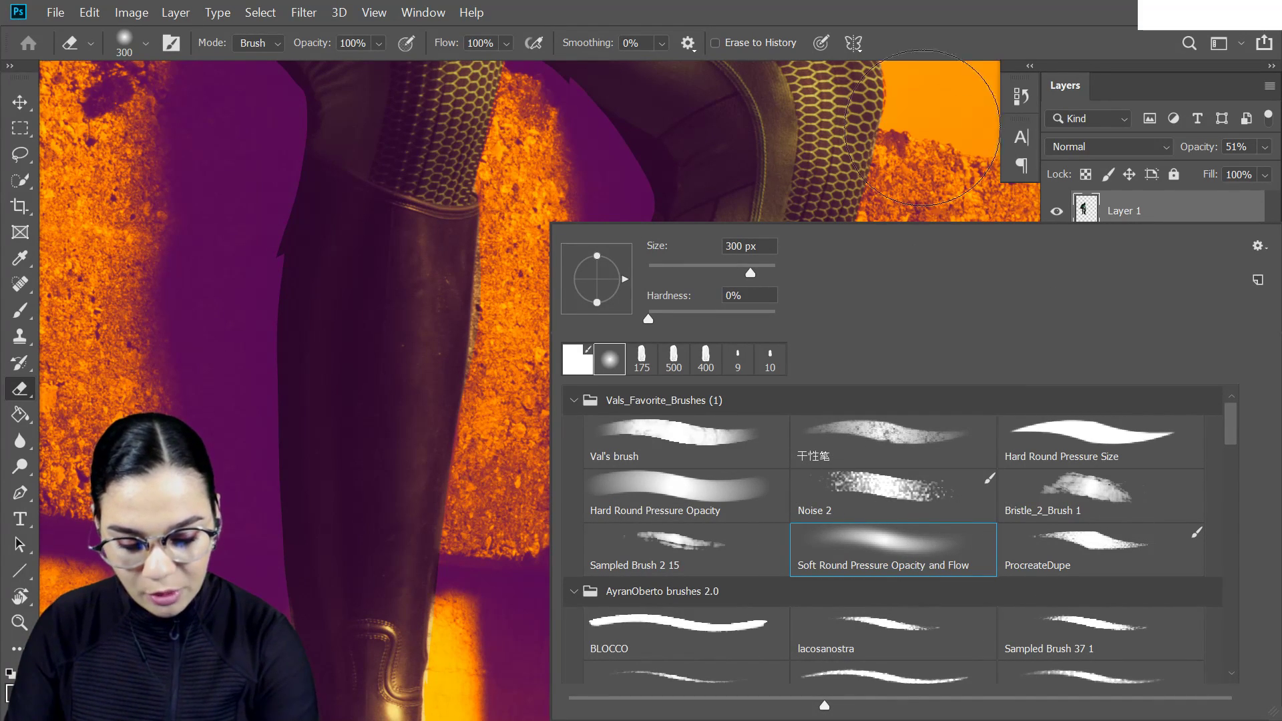
left_click(599, 174)
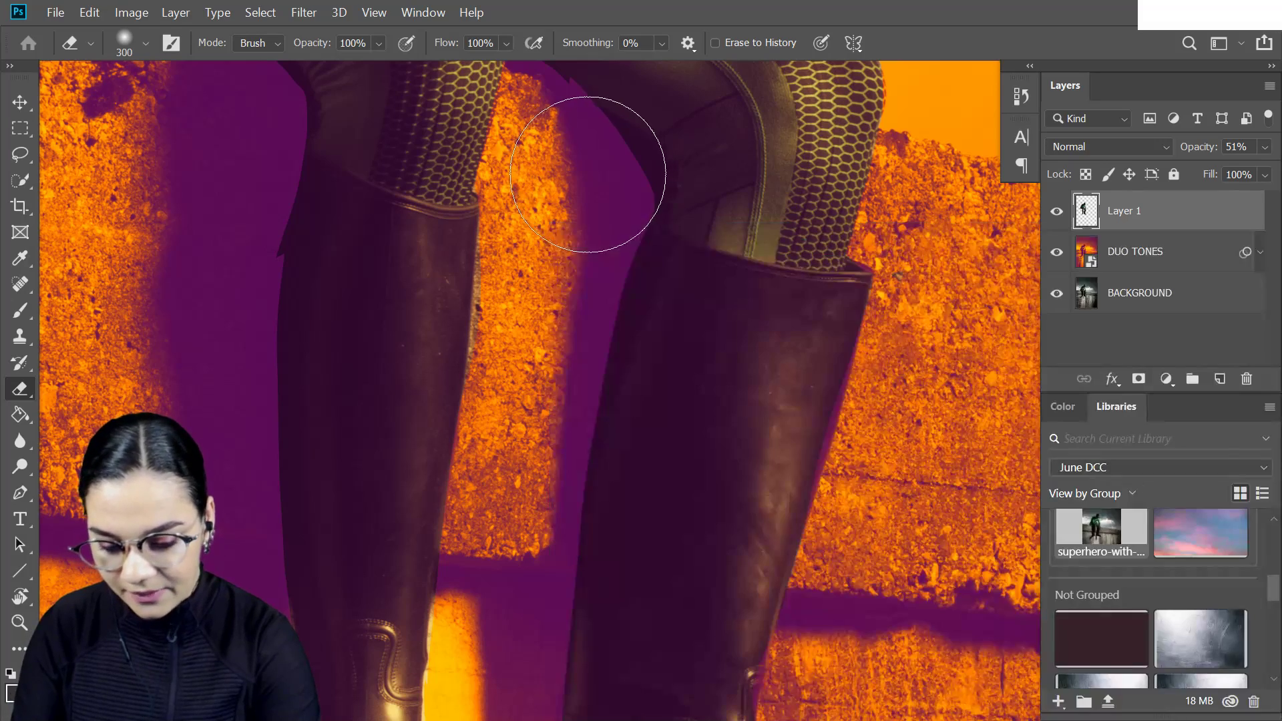
key("bracketright")
key("bracketright")
key("bracketright")
key("bracketright")
key("bracketright")
key("bracketright")
key("bracketleft")
key("bracketleft")
key("bracketleft")
key("bracketleft")
key("bracketleft")
key("bracketleft")
key("bracketleft")
key("bracketleft")
key("bracketleft")
key("bracketleft")
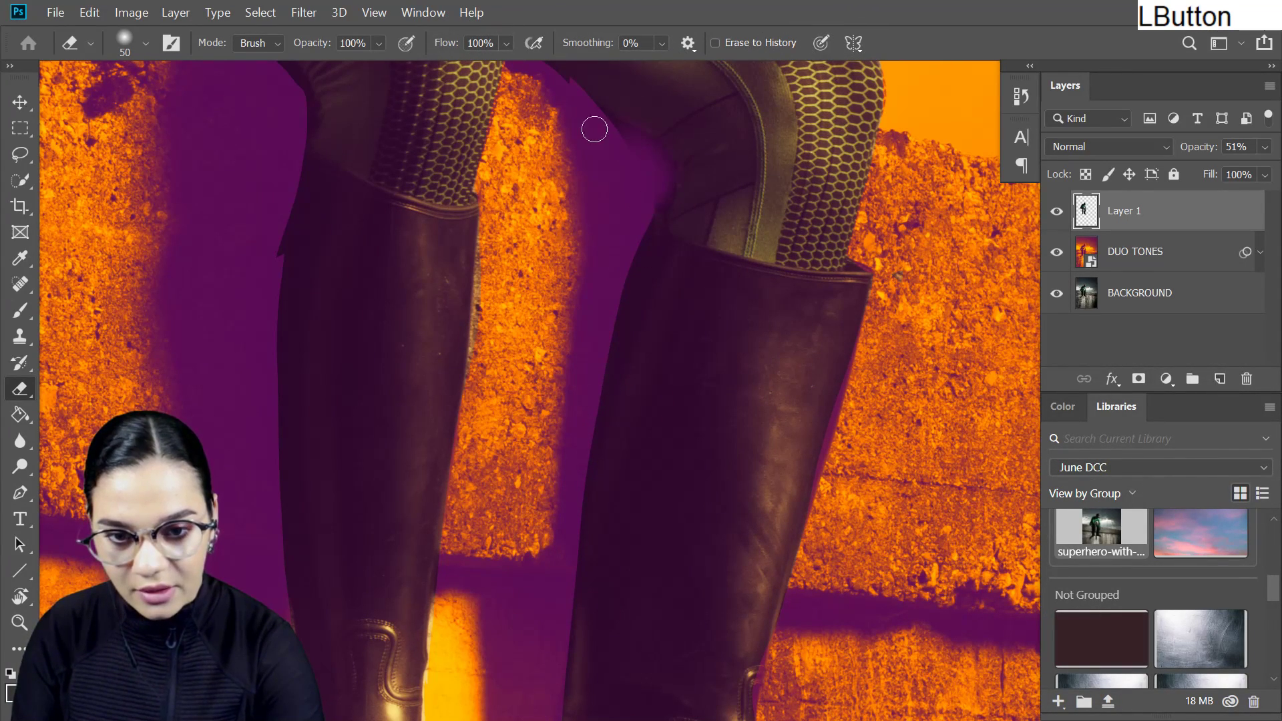
left_click_drag(623, 152, 648, 189)
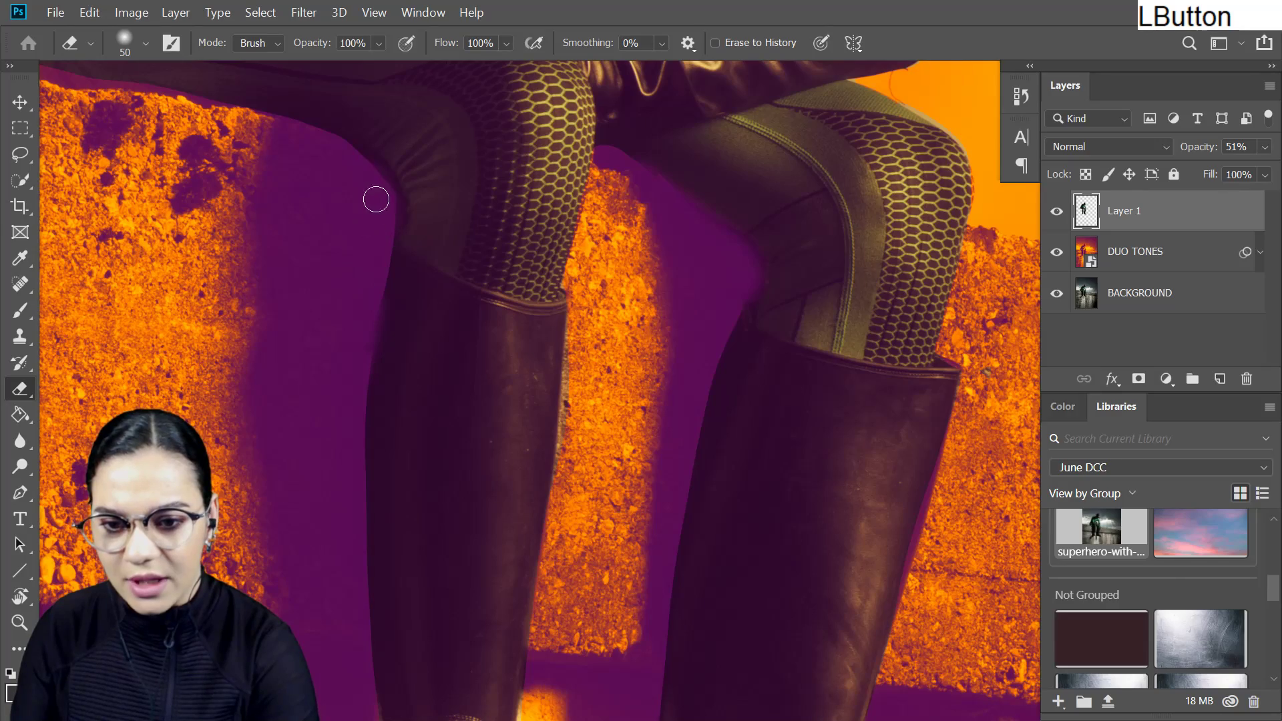
- Erase the leftover background around the heels and soles of both boots on Layer 1
scroll(667, 320, "down", 5)
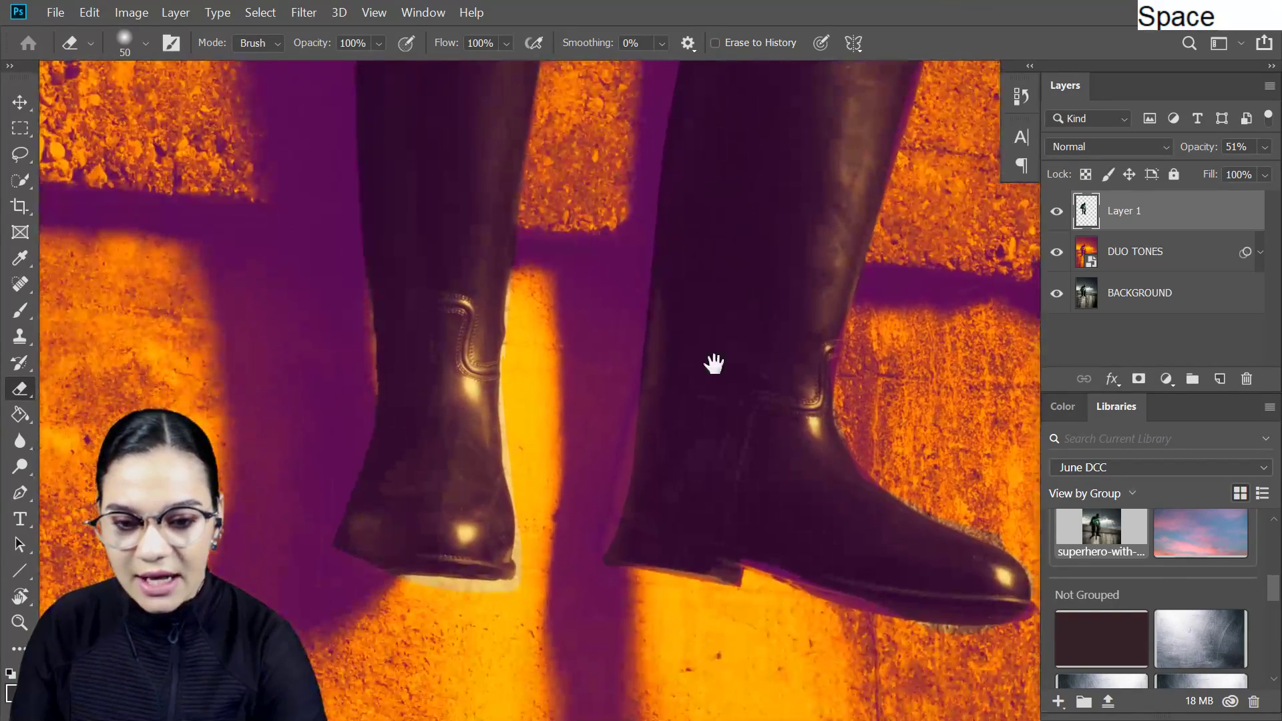
left_click_drag(604, 547, 639, 591)
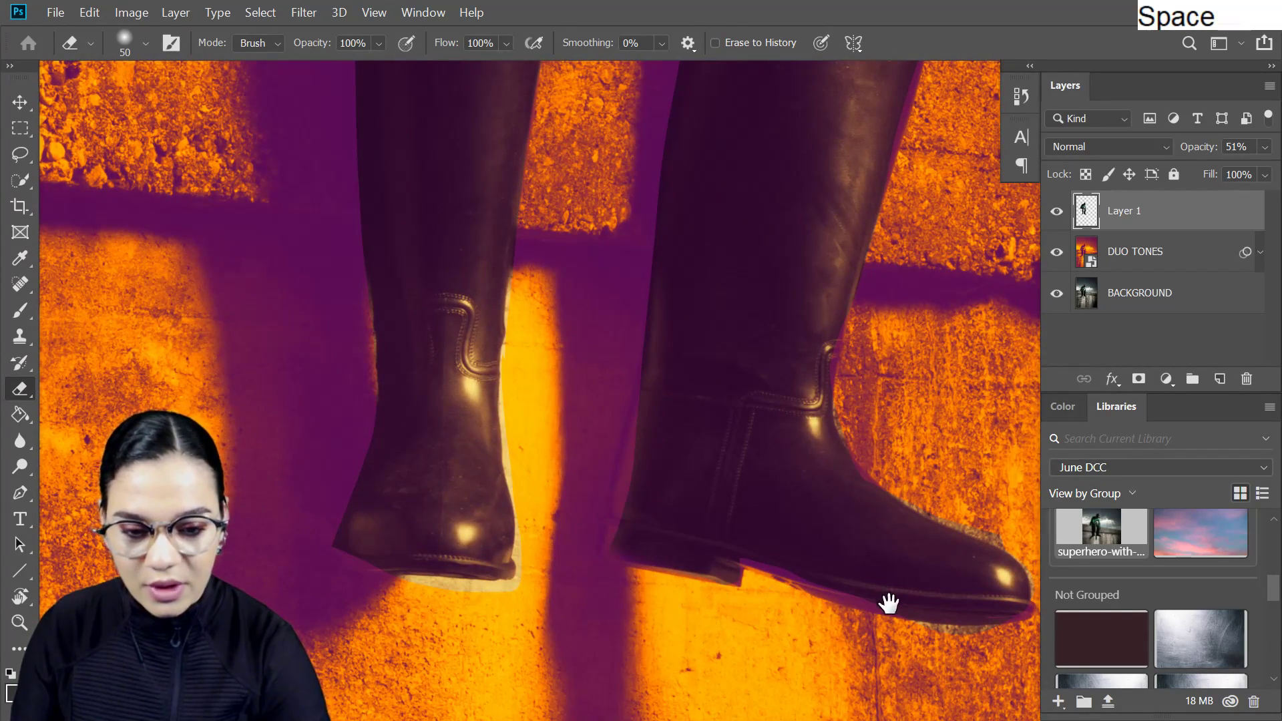
left_click_drag(887, 603, 764, 463)
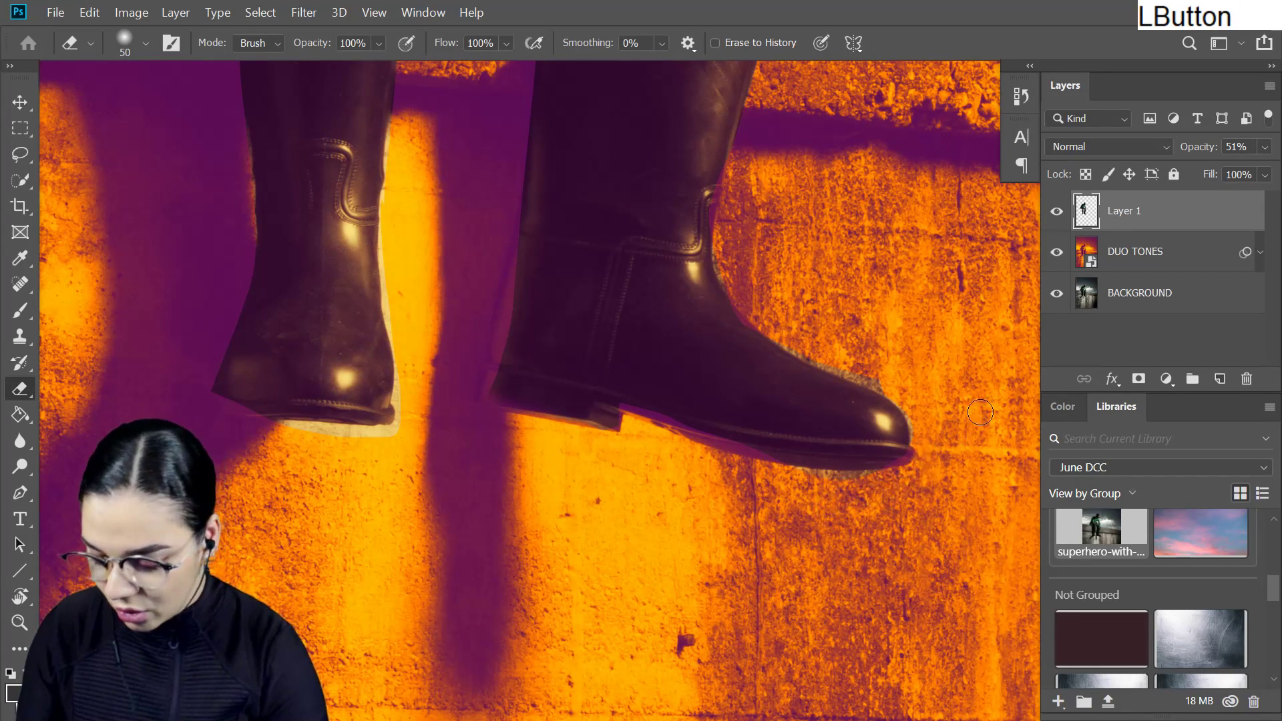
left_click(1054, 363)
left_click(880, 466)
left_click(686, 298)
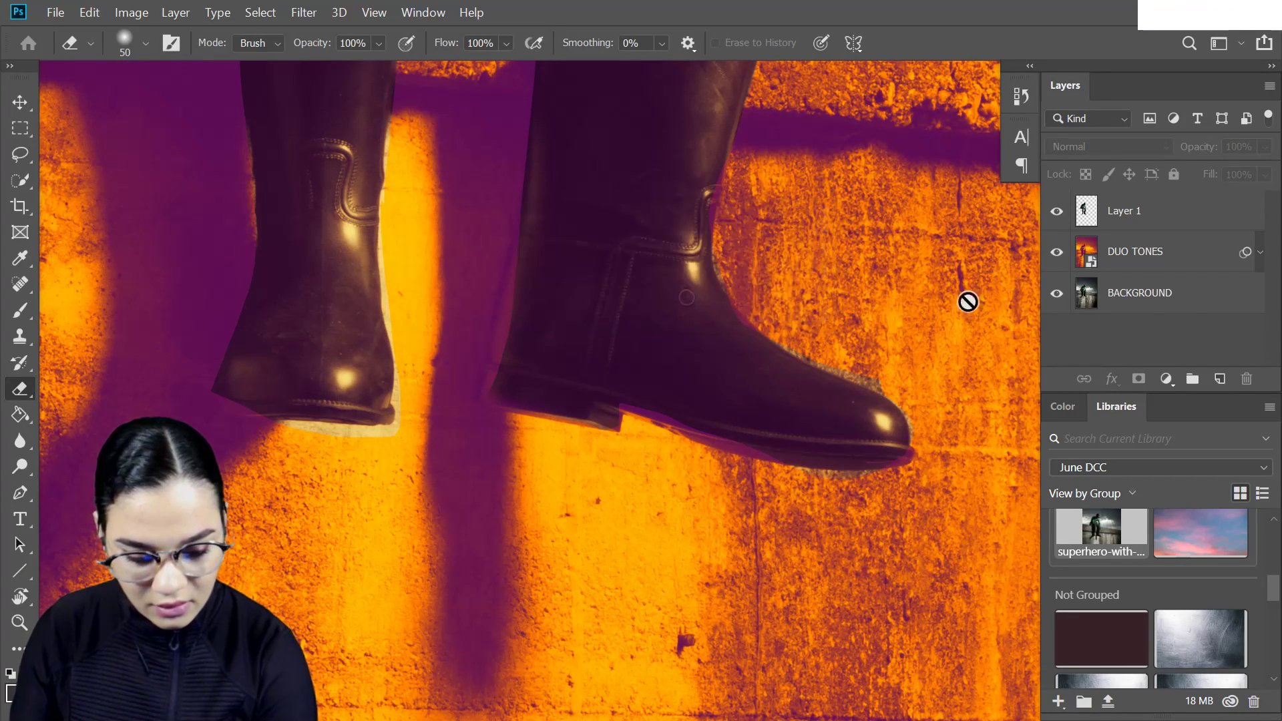
left_click(1199, 217)
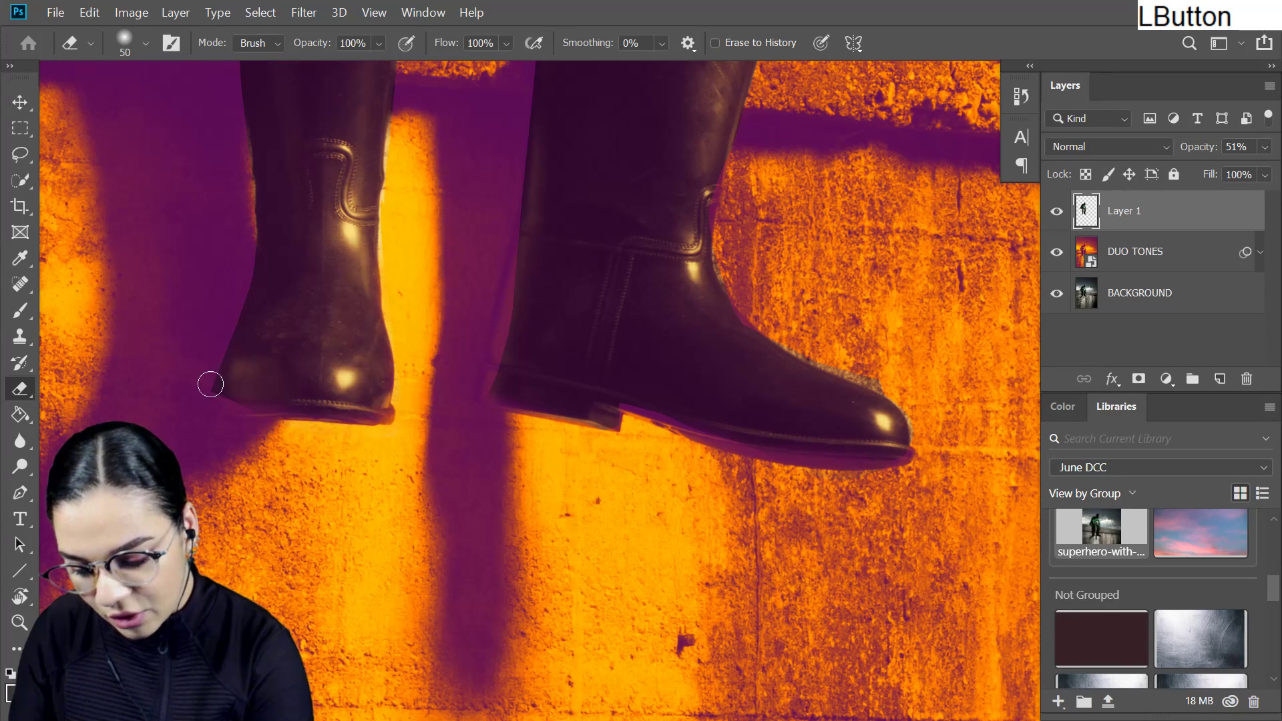
- Erase the remaining fringe along the rear boot's shaft and below the thigh where it meets the wall
mouse_move(248, 267)
left_mouse_down()
mouse_move(344, 367)
mouse_move(268, 441)
mouse_move(323, 443)
mouse_move(544, 358)
mouse_move(572, 222)
mouse_move(567, 256)
left_mouse_up()
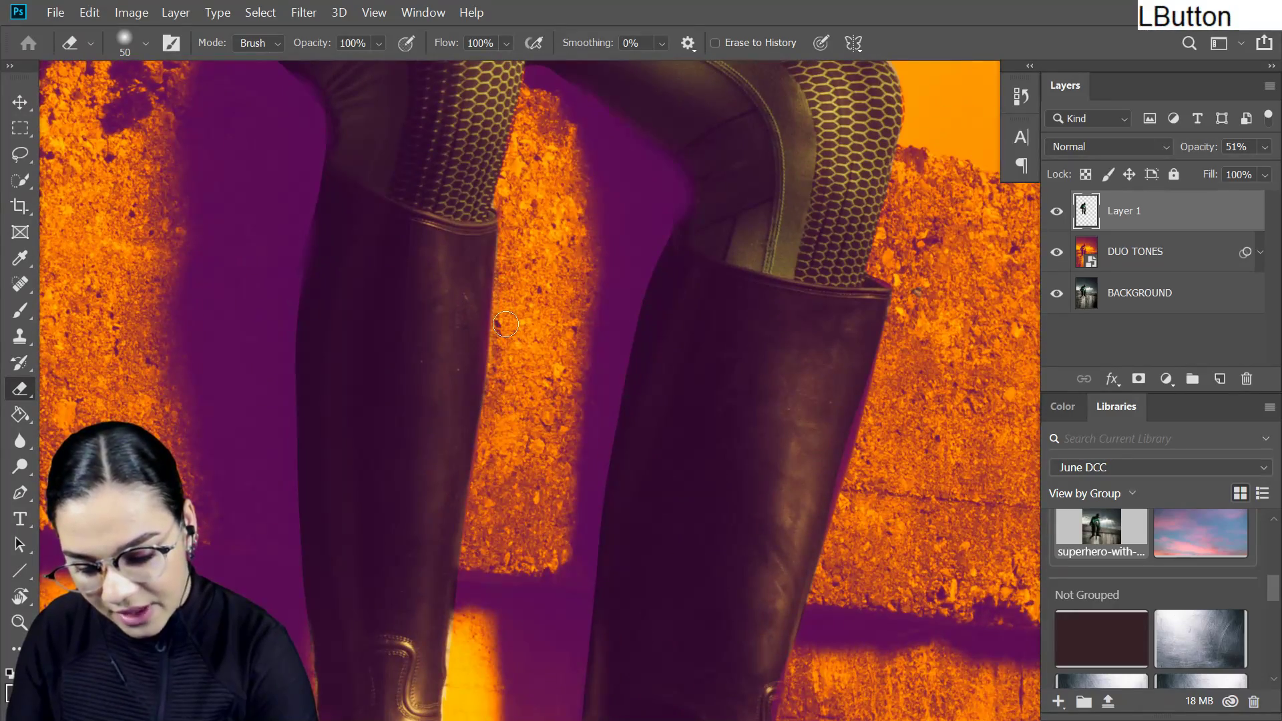
mouse_move(695, 162)
left_mouse_down()
mouse_move(615, 414)
mouse_move(589, 369)
mouse_move(632, 303)
mouse_move(542, 358)
mouse_move(709, 332)
left_mouse_up()
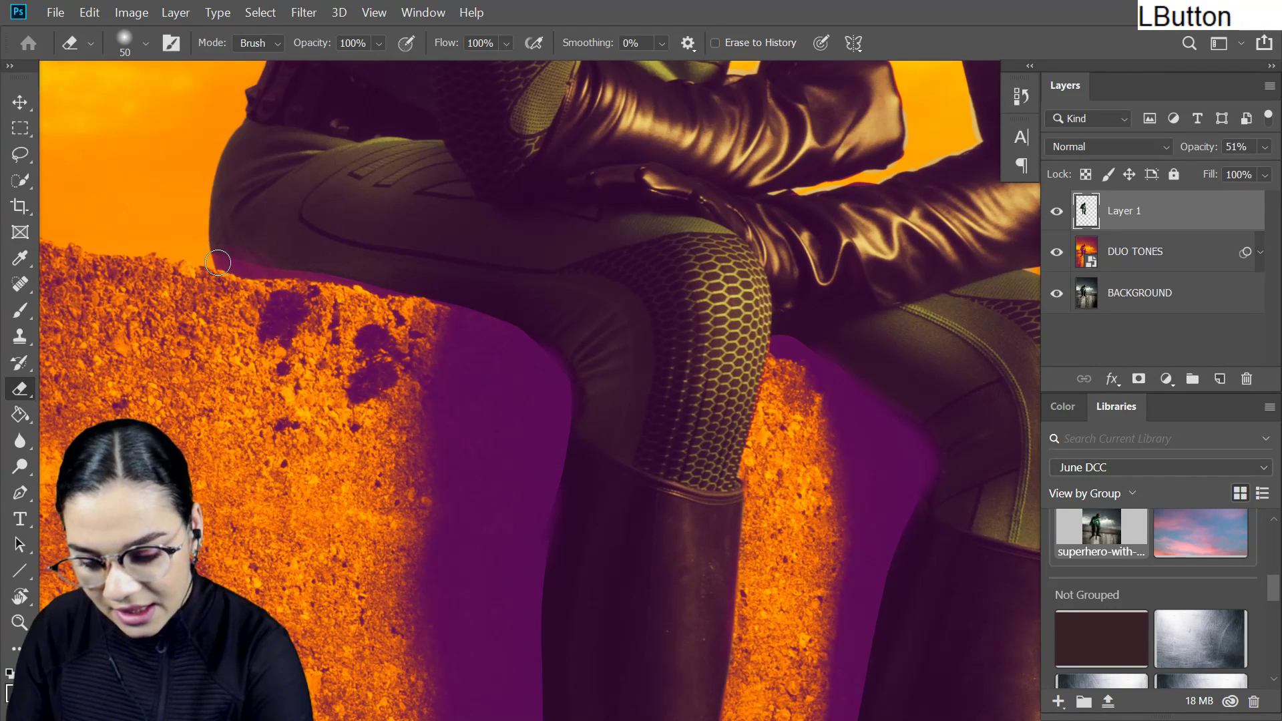
left_click_drag(231, 257, 267, 306)
- Set the opacity of the superhero cutout on Layer 1 to 50%
key("ctrl+minus")
key("ctrl+minus")
key("ctrl+minus")
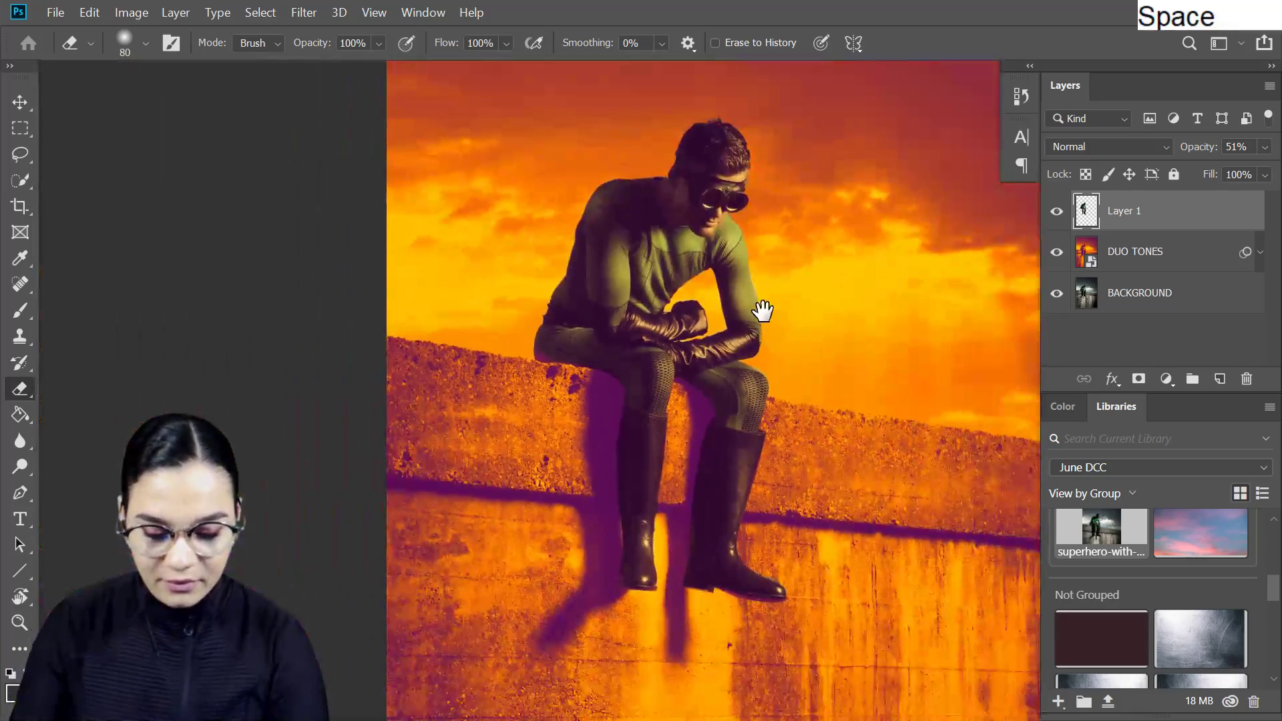
left_click_drag(761, 309, 663, 355)
key("ctrl+minus")
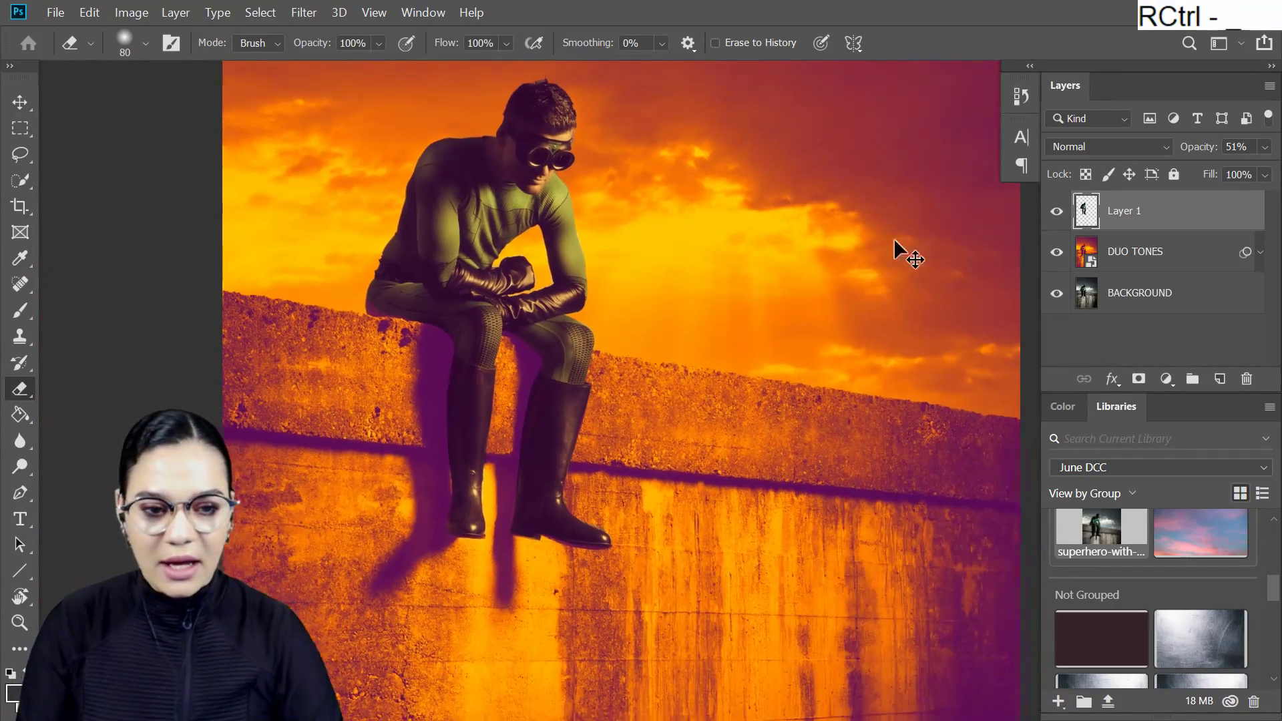
left_click_drag(903, 345, 781, 345)
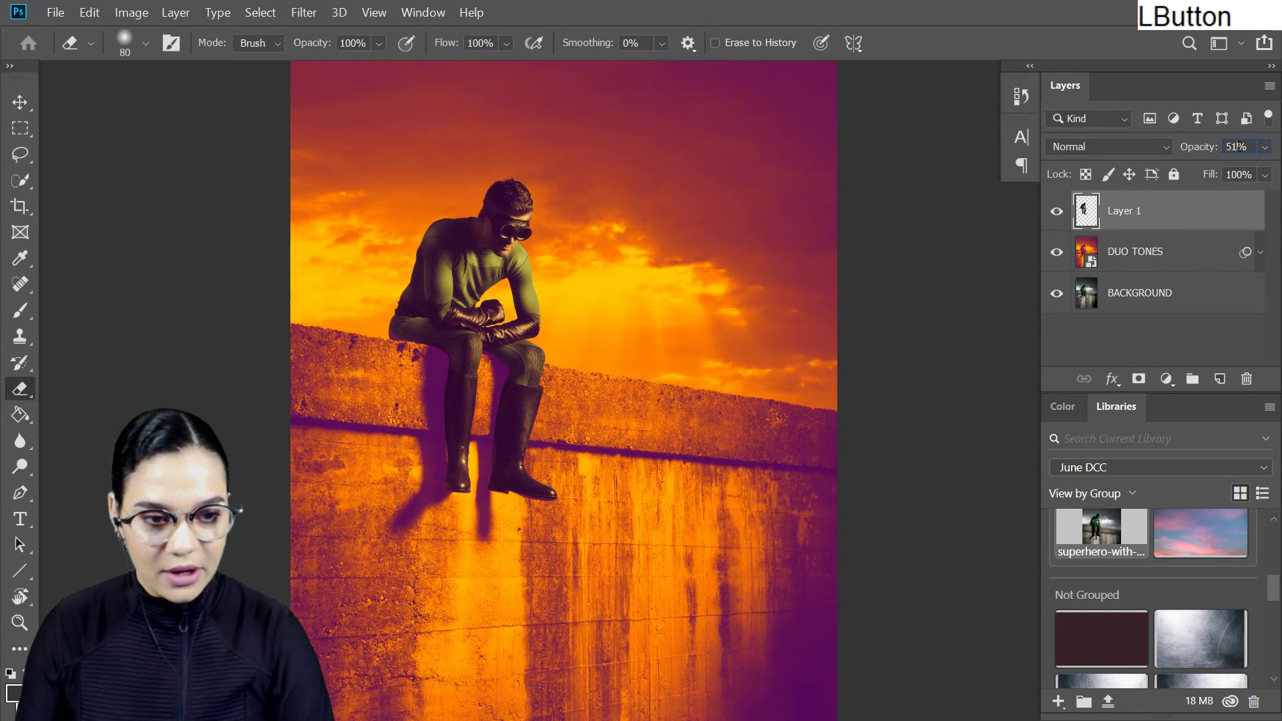
key("BackSpace")
type("0")
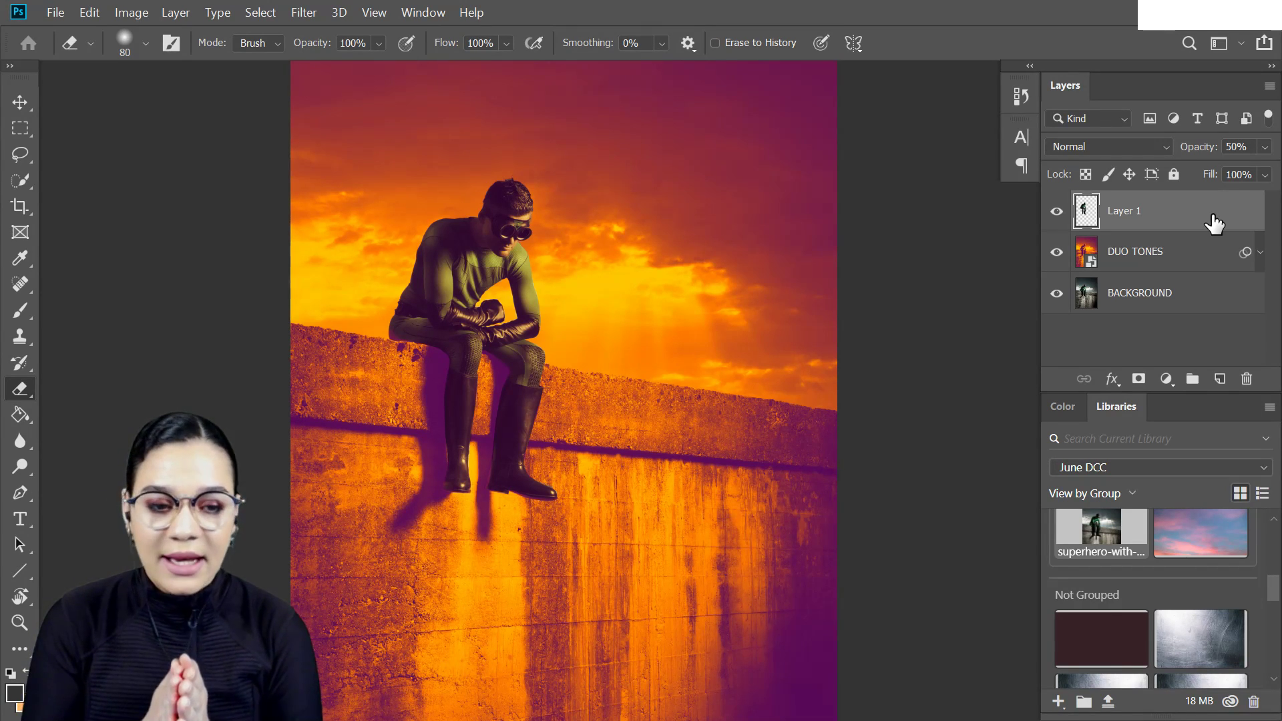
- Crop away the upper sky and lower wall to leave a landscape frame around the superhero
key("ctrl+minus")
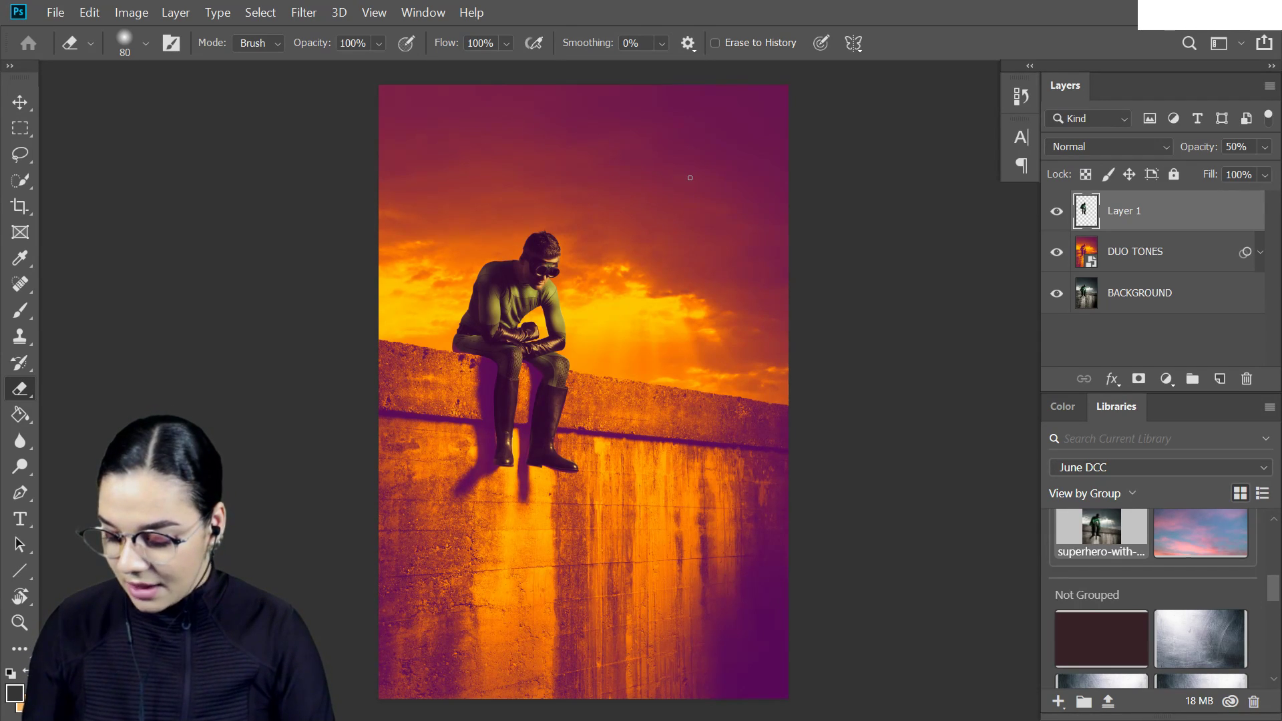
key("c")
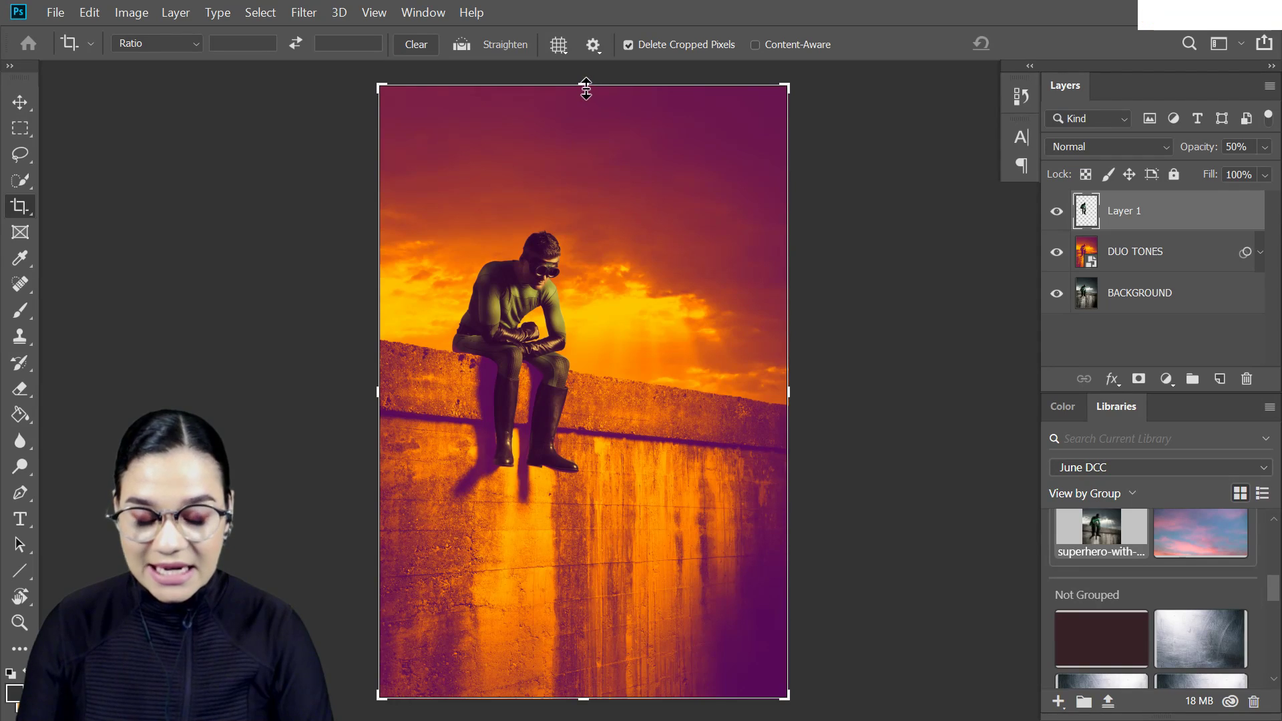
left_click_drag(582, 92, 583, 135)
left_click_drag(582, 646, 583, 555)
key("KP_Enter")
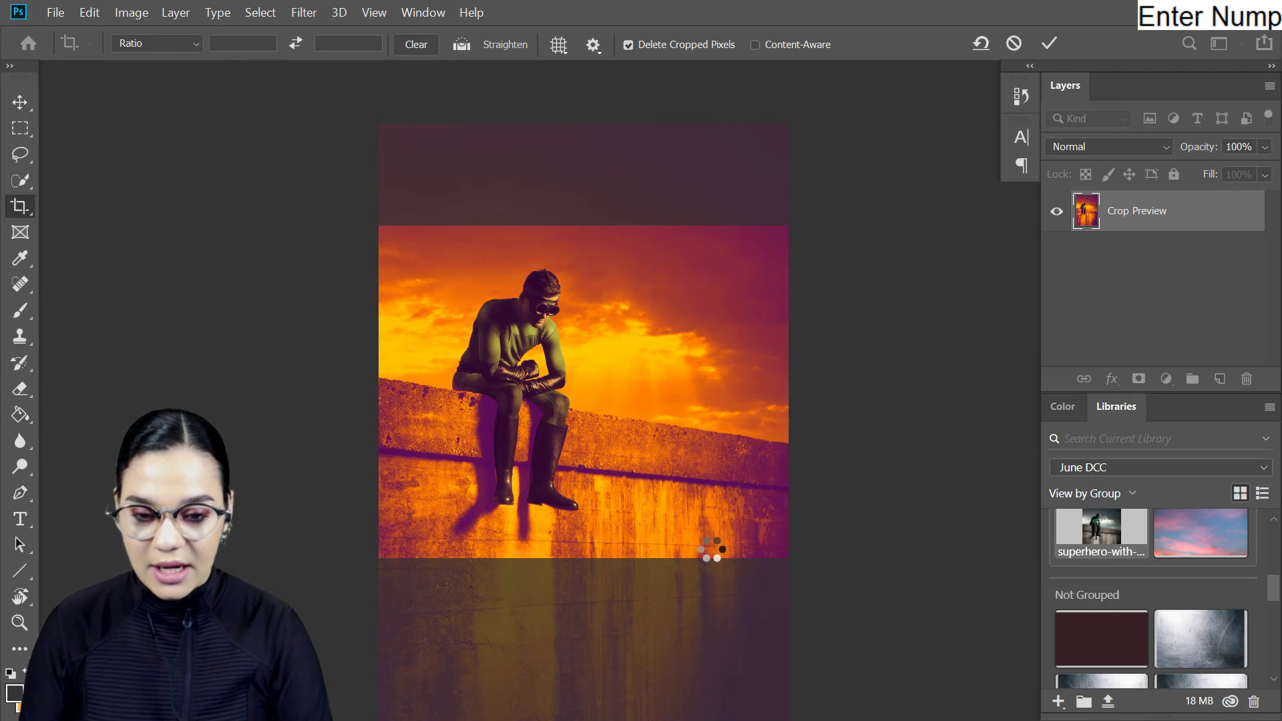
key("ctrl+equal")
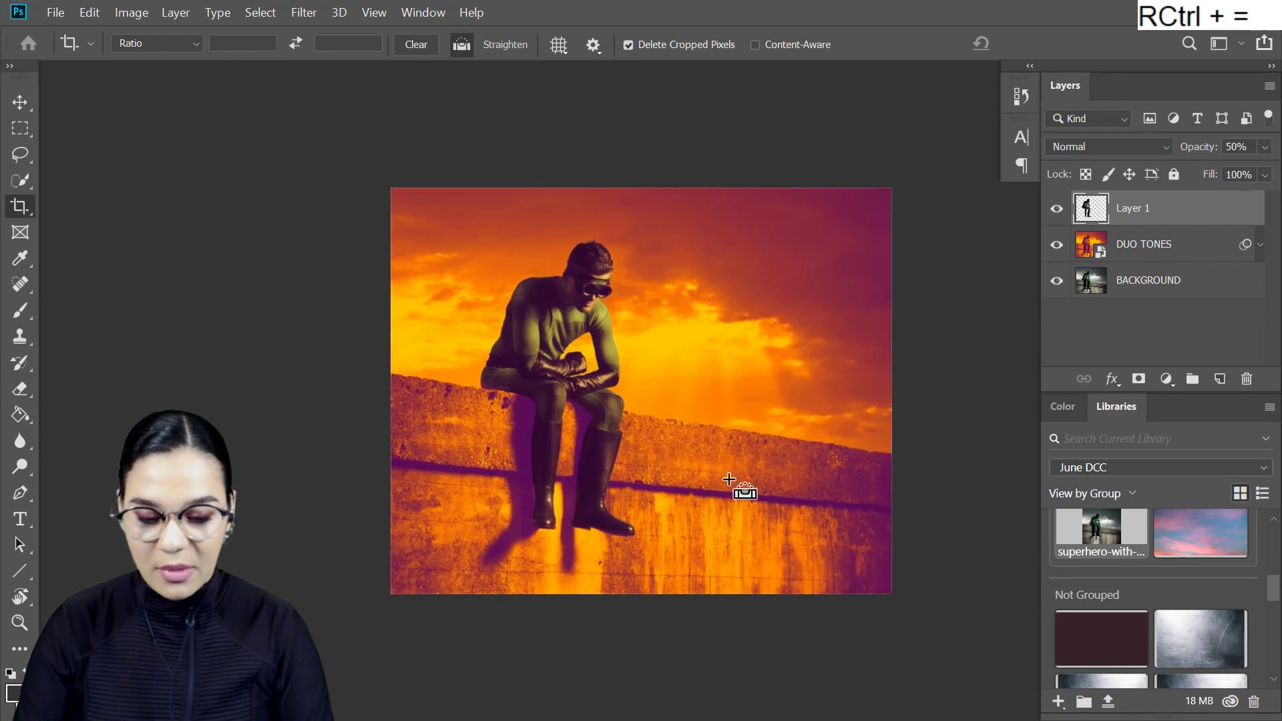
key("ctrl+equal")
left_click_drag(744, 400, 751, 406)
left_click_drag(731, 344, 739, 307)
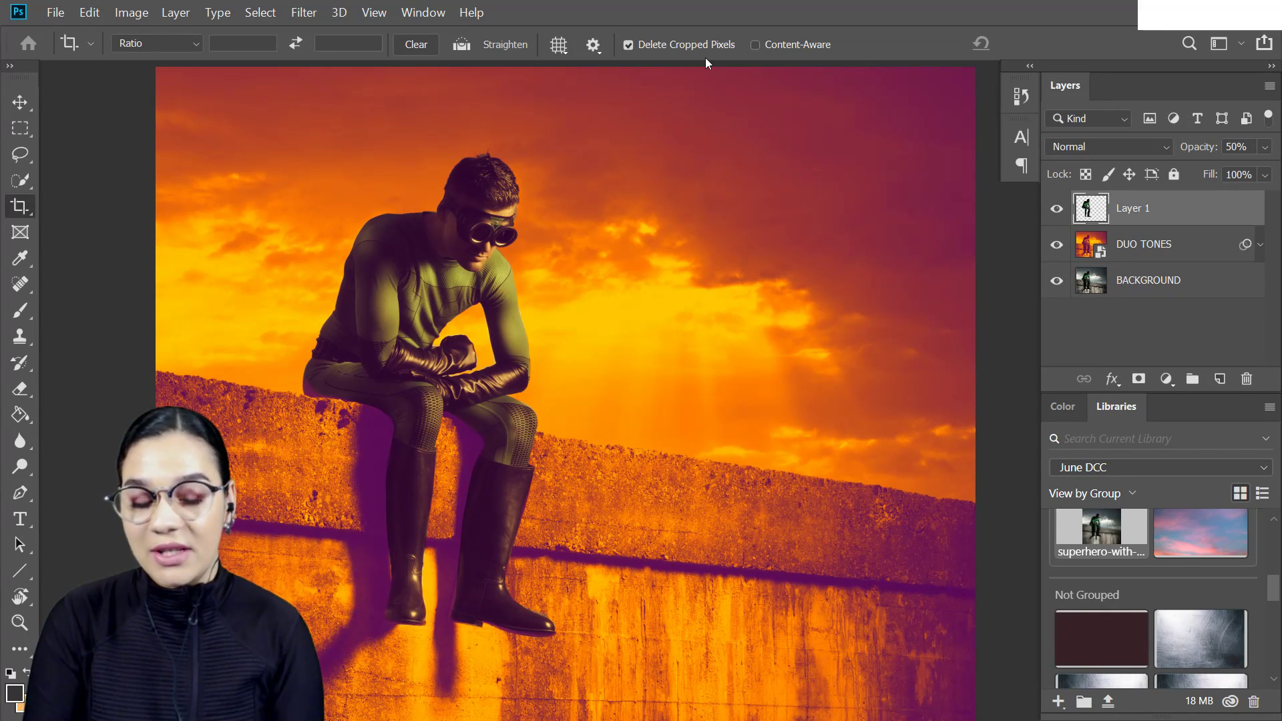
- Adjust the crop of the landscape frame around the superhero and apply it
key("c")
left_click(652, 295)
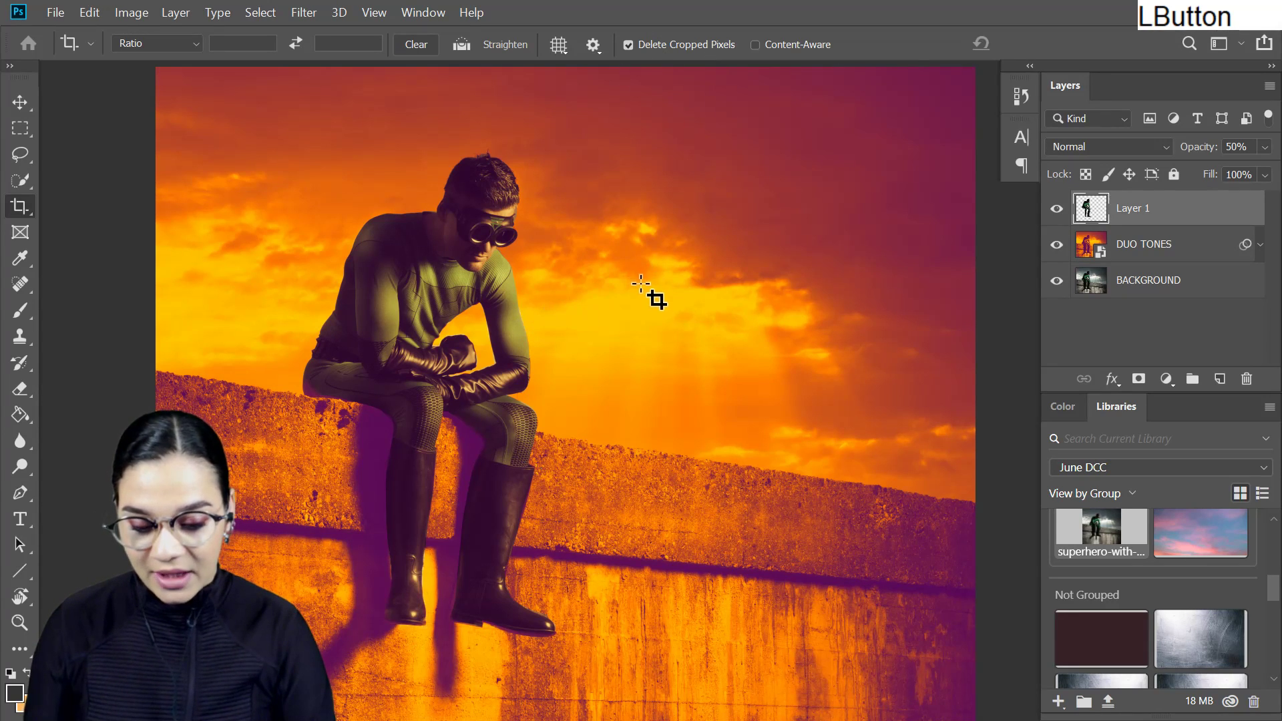
scroll(816, 404, "up", 11)
scroll(779, 426, "down", 4)
scroll(779, 425, "down", 2)
key("Return")
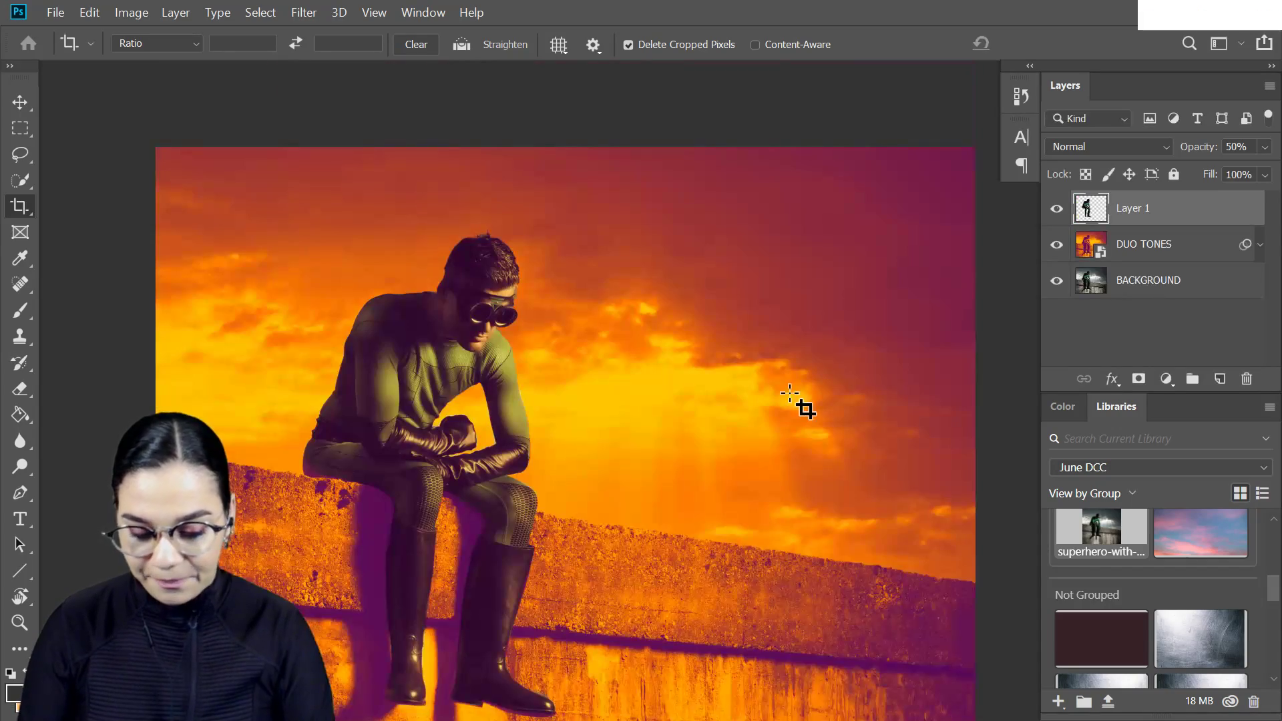
key("ctrl+minus")
key("ctrl+equal")
left_click_drag(783, 403, 786, 359)
left_click_drag(743, 308, 754, 332)
mouse_move(753, 399)
left_mouse_down()
mouse_move(747, 357)
mouse_move(748, 379)
left_mouse_up()
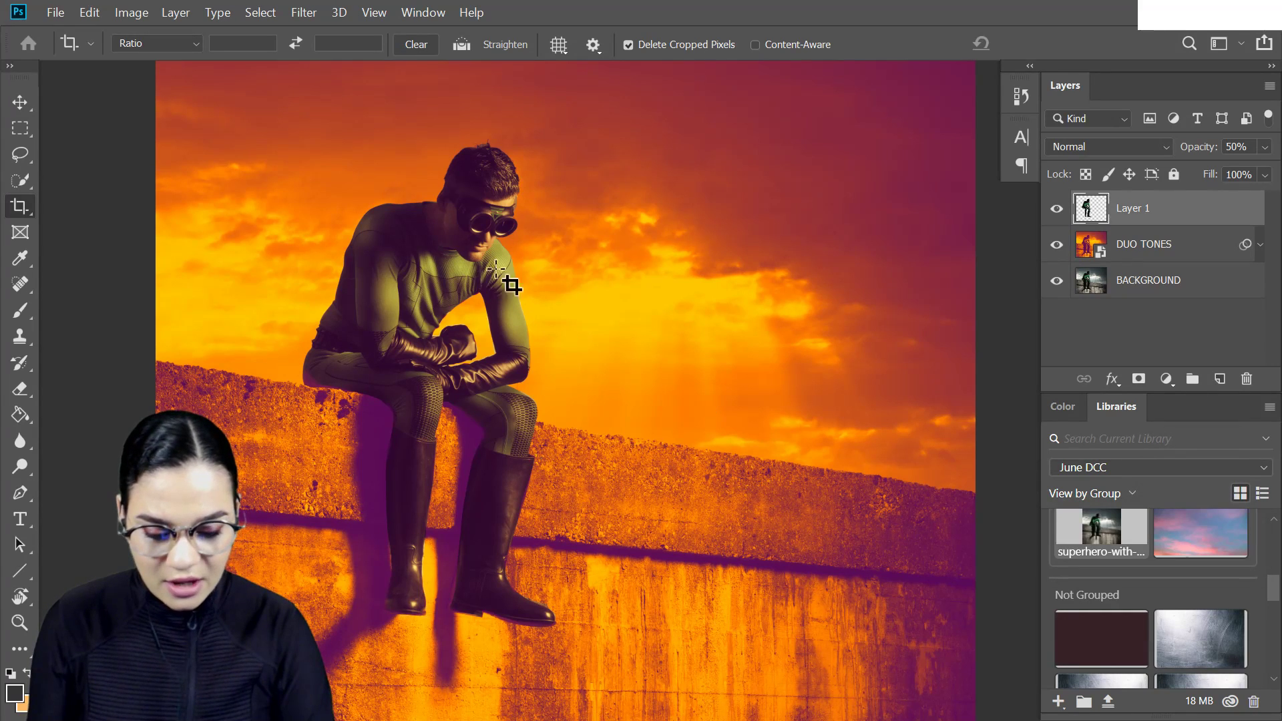
- Select the sky on both sides of the superhero on the DUO TONES layer with the Quick Selection tool
left_click(1172, 249)
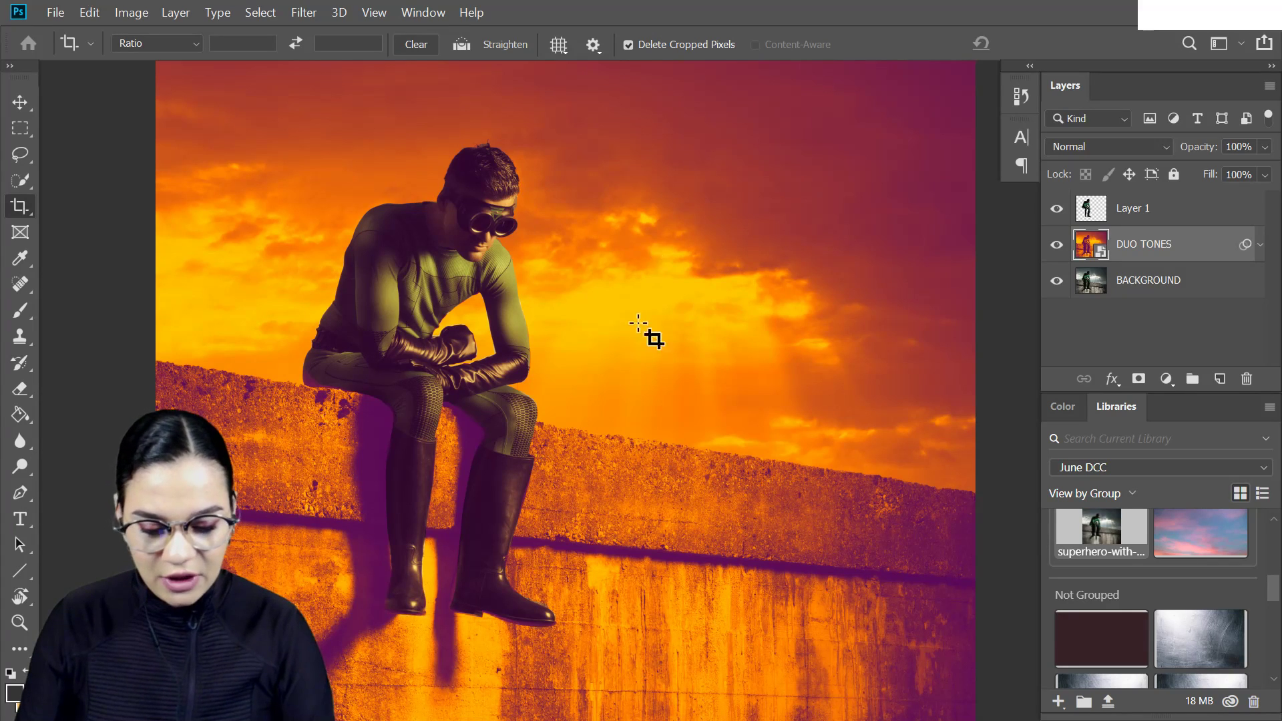
scroll(831, 294, "up", 3)
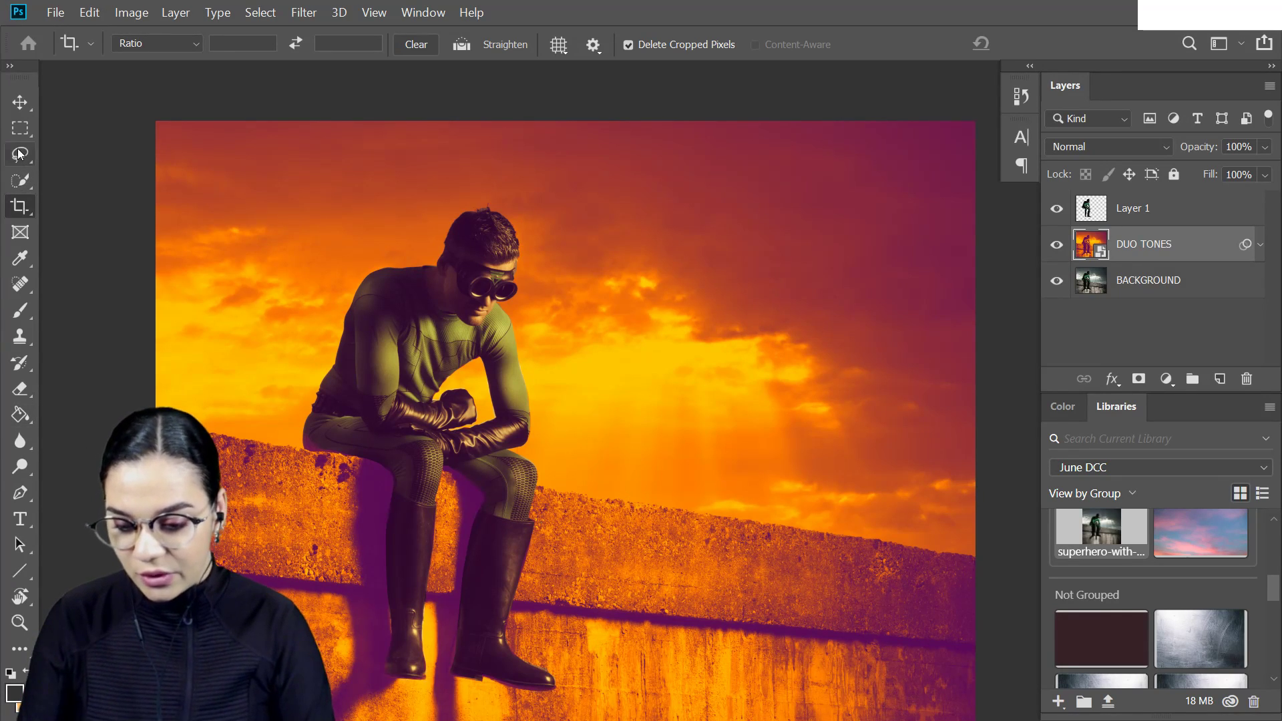
left_click(21, 181)
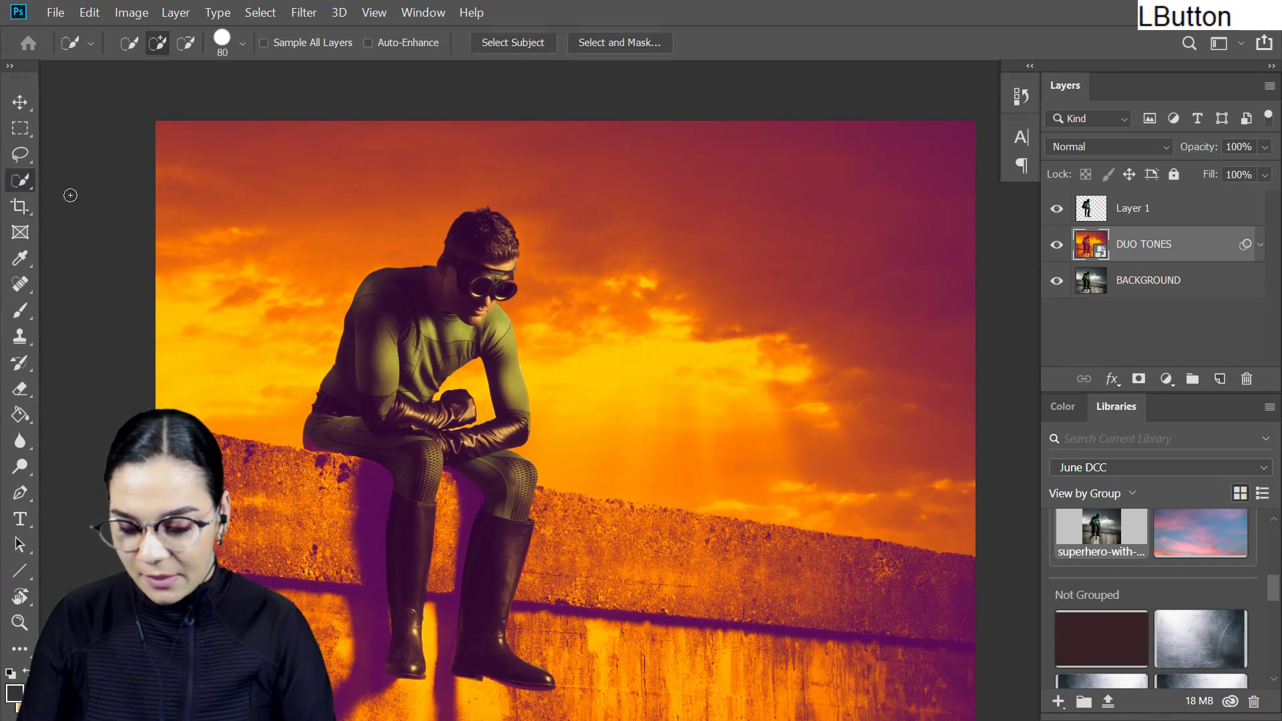
mouse_move(599, 247)
left_mouse_down()
mouse_move(767, 337)
mouse_move(685, 346)
mouse_move(651, 506)
left_mouse_up()
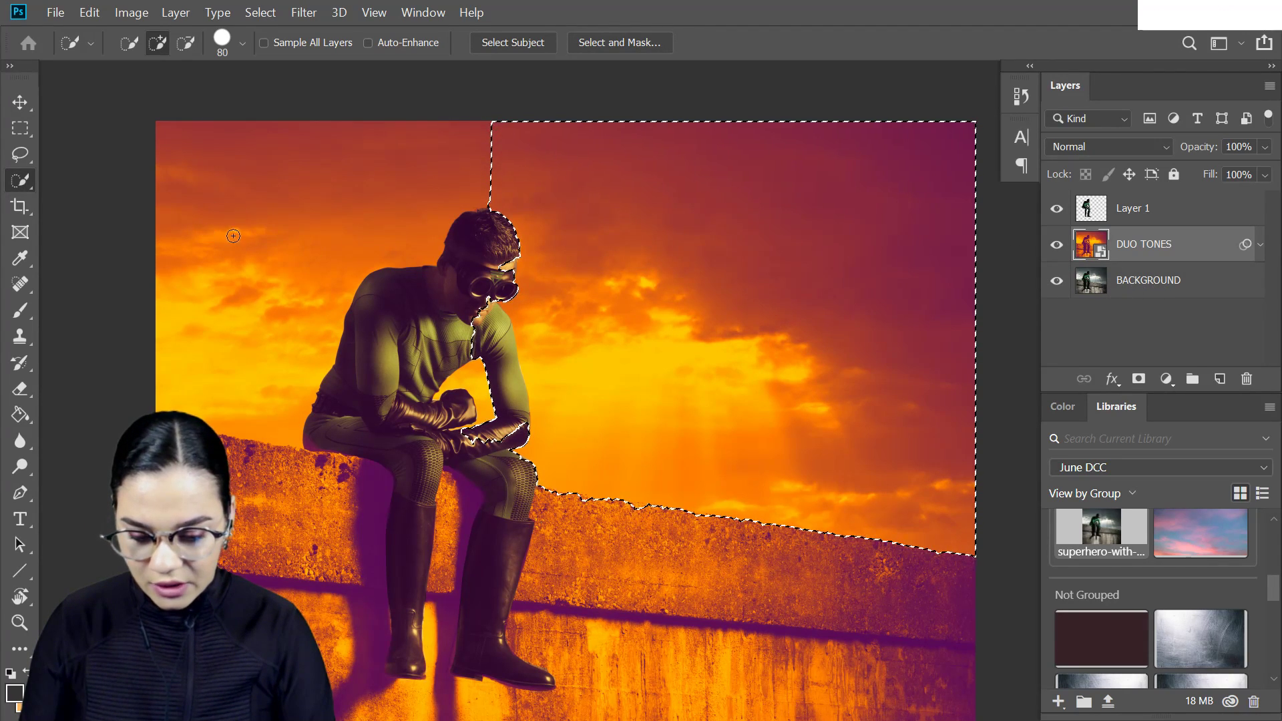
left_click_drag(231, 236, 329, 238)
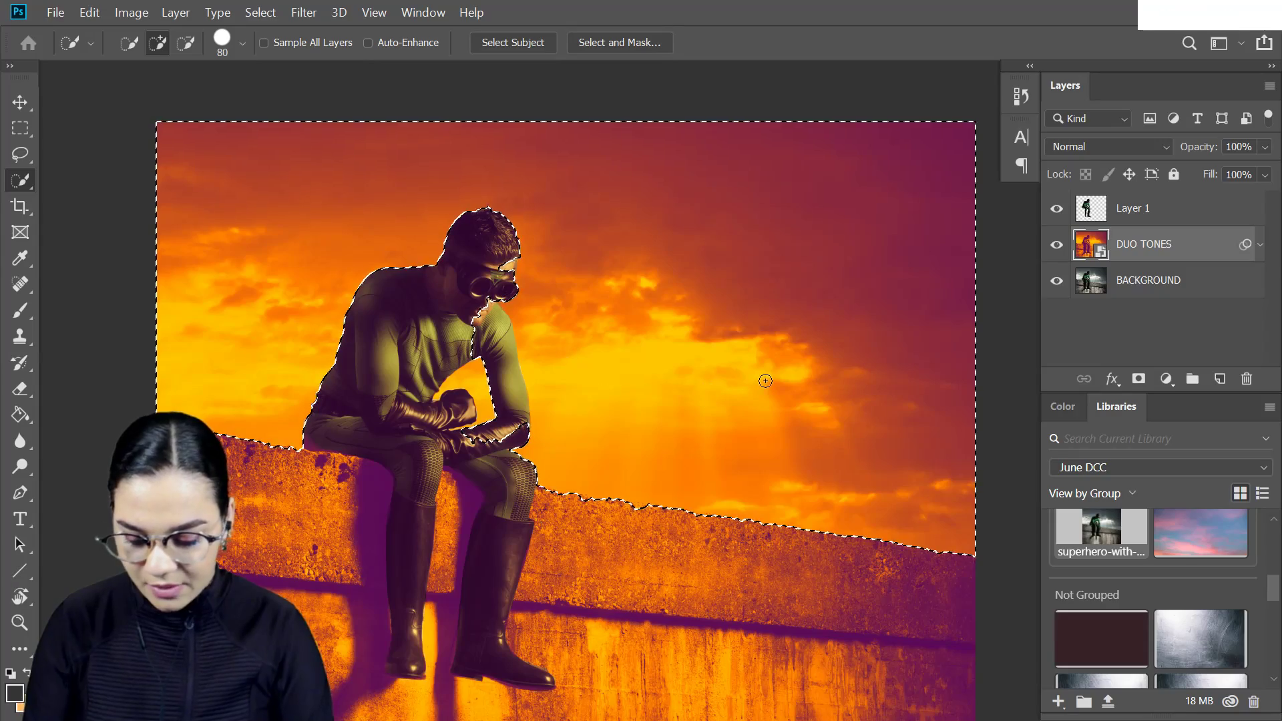
- Subtract the superhero's chest, shoulder, forearm and knee areas from the sky selection with the Lasso tool
key("ctrl+equal")
key("ctrl+equal")
key("l")
left_click_drag(767, 372, 639, 234)
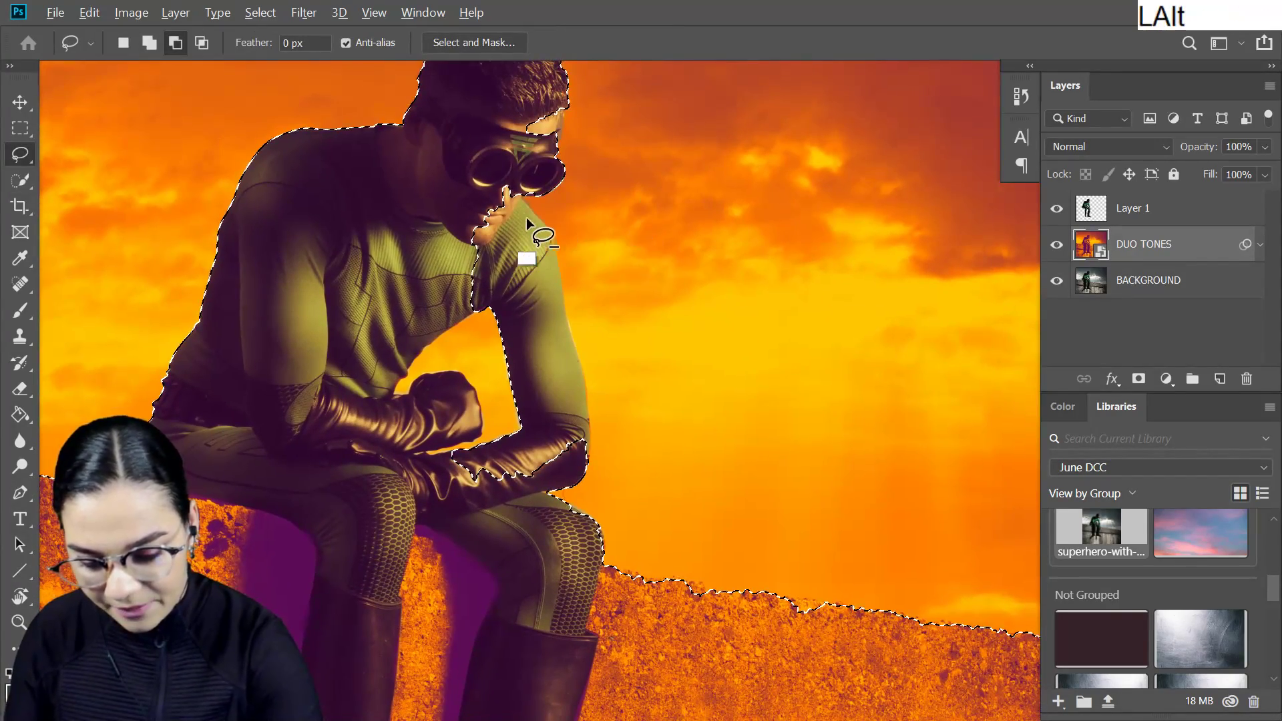
left_click_drag(514, 194, 559, 271)
mouse_move(551, 373)
left_mouse_down()
mouse_move(477, 292)
mouse_move(609, 355)
mouse_move(565, 291)
mouse_move(592, 443)
mouse_move(534, 476)
mouse_move(534, 327)
mouse_move(587, 404)
mouse_move(558, 461)
mouse_move(565, 348)
left_mouse_up()
mouse_move(503, 309)
left_mouse_down()
mouse_move(527, 458)
mouse_move(537, 321)
mouse_move(553, 432)
left_mouse_up()
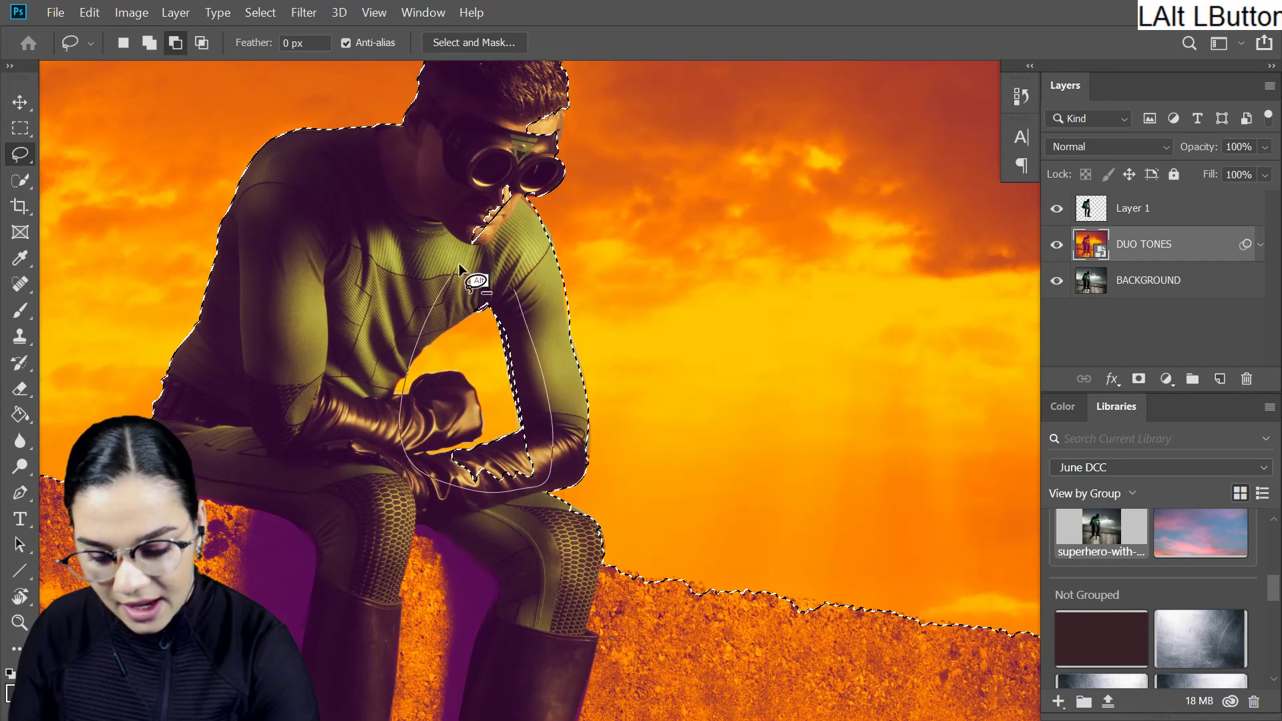
left_click_drag(459, 263, 459, 265)
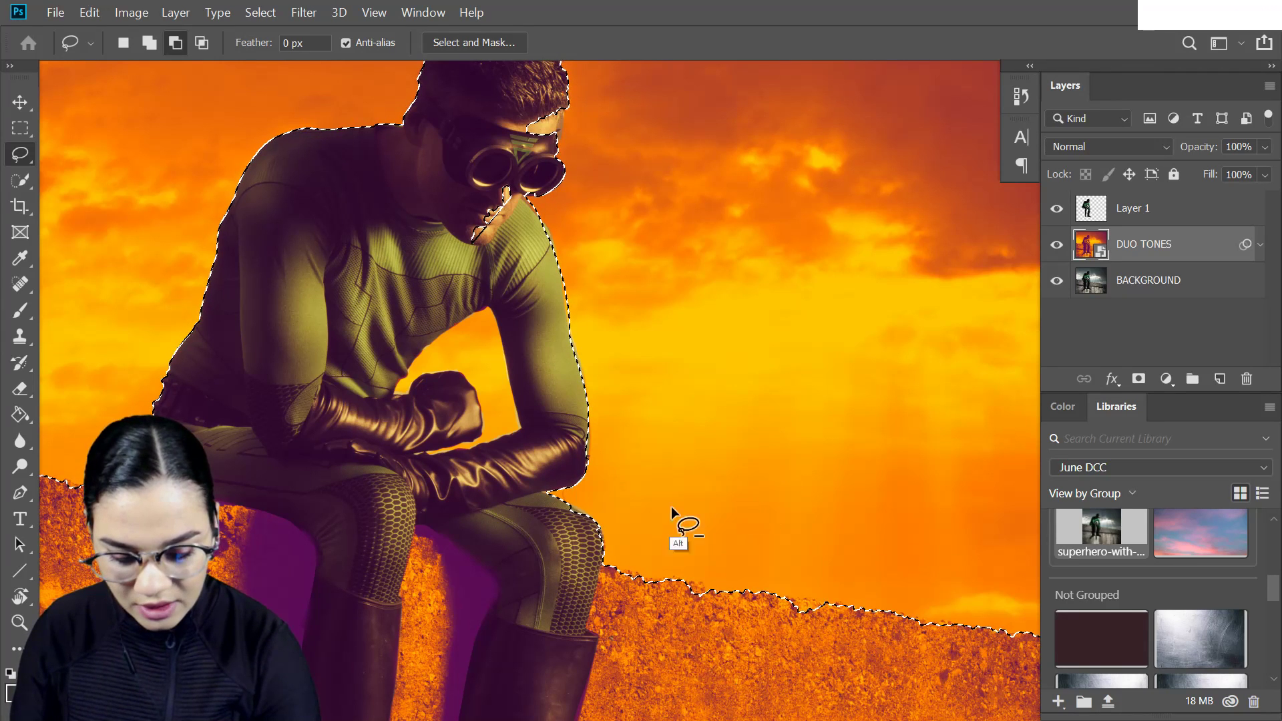
left_click_drag(569, 514, 601, 534)
- Subtract the superhero's forehead and chin from the sky selection with the Lasso tool
left_click_drag(687, 267, 697, 448)
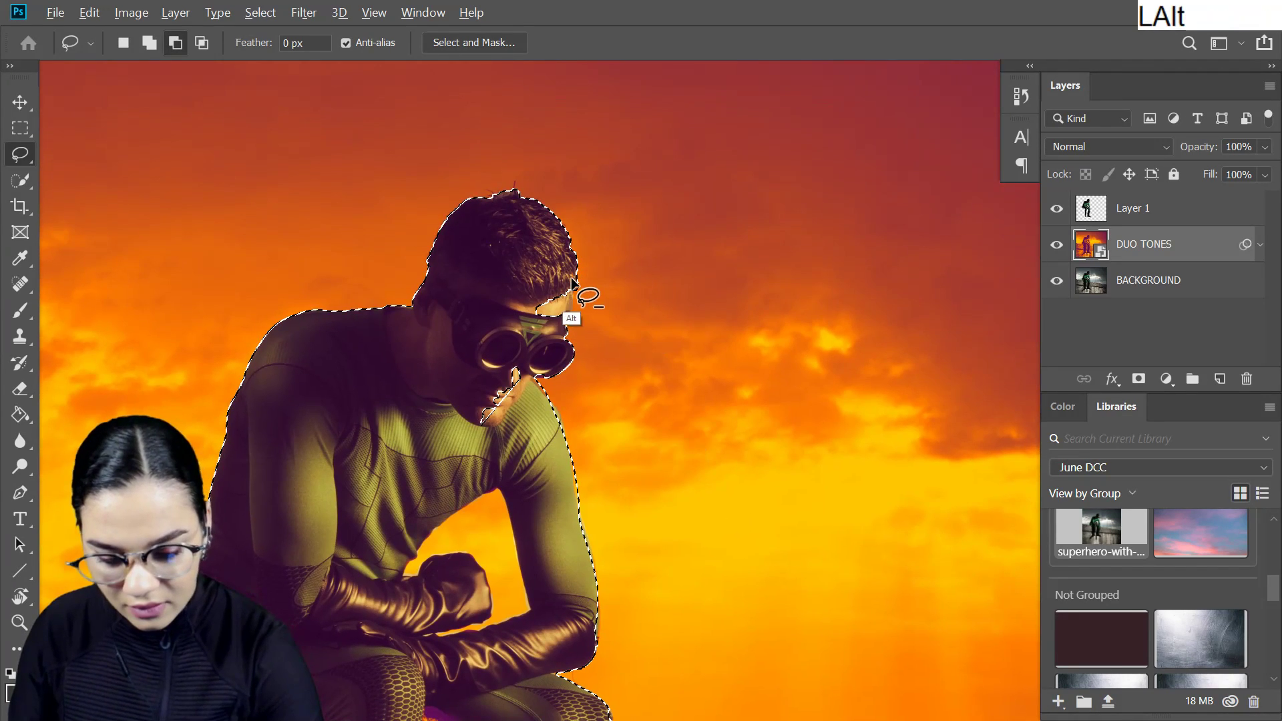
left_click_drag(572, 288, 565, 231)
mouse_move(483, 424)
left_mouse_down()
mouse_move(522, 369)
mouse_move(505, 414)
mouse_move(850, 206)
mouse_move(543, 410)
left_mouse_up()
- Add the sky gap between the superhero's arms to the selection using the Quick Selection tool at brush size 8
mouse_move(672, 385)
left_mouse_down()
mouse_move(753, 280)
mouse_move(764, 294)
left_mouse_up()
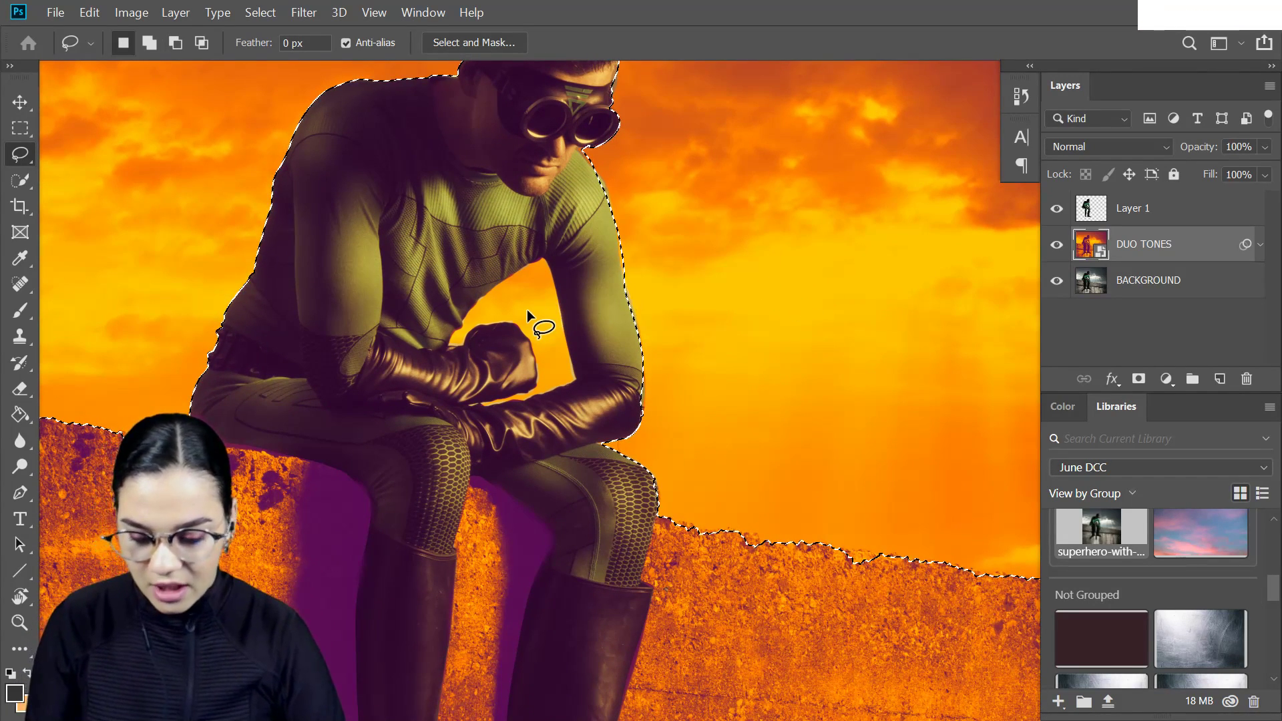
left_click(20, 179)
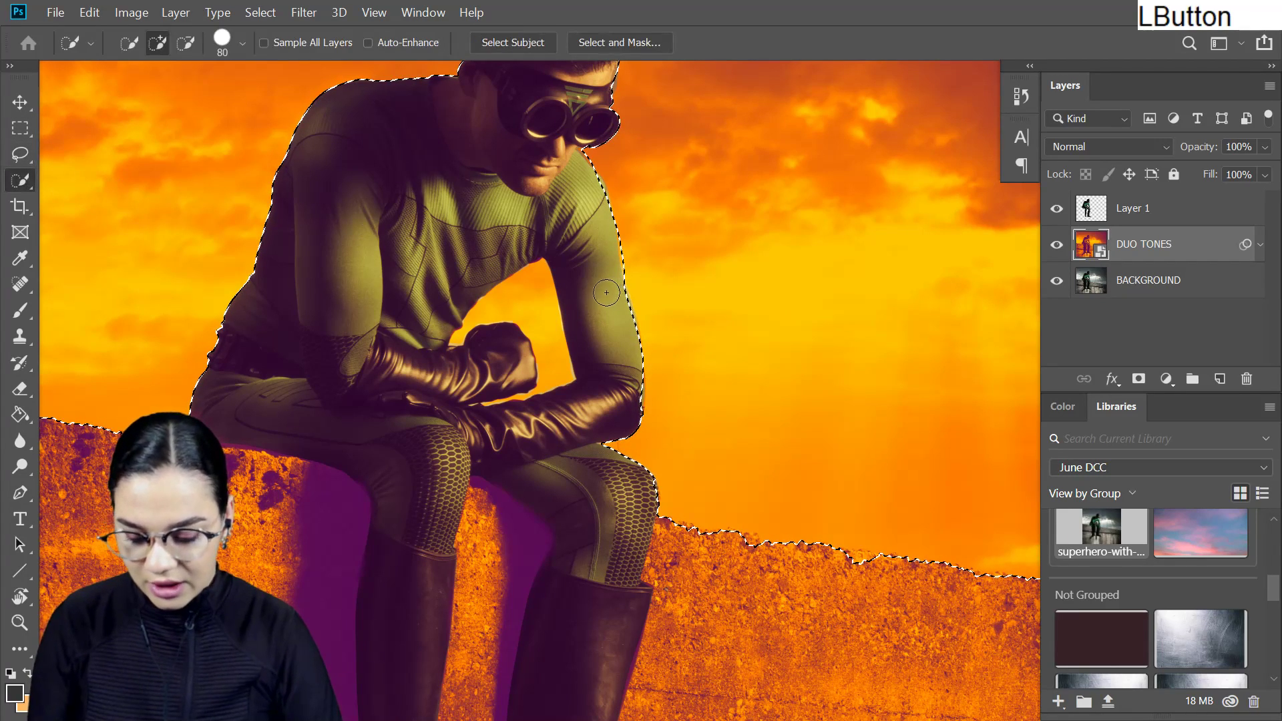
key("bracketleft")
key("bracketleft")
key("bracketleft")
key("bracketleft")
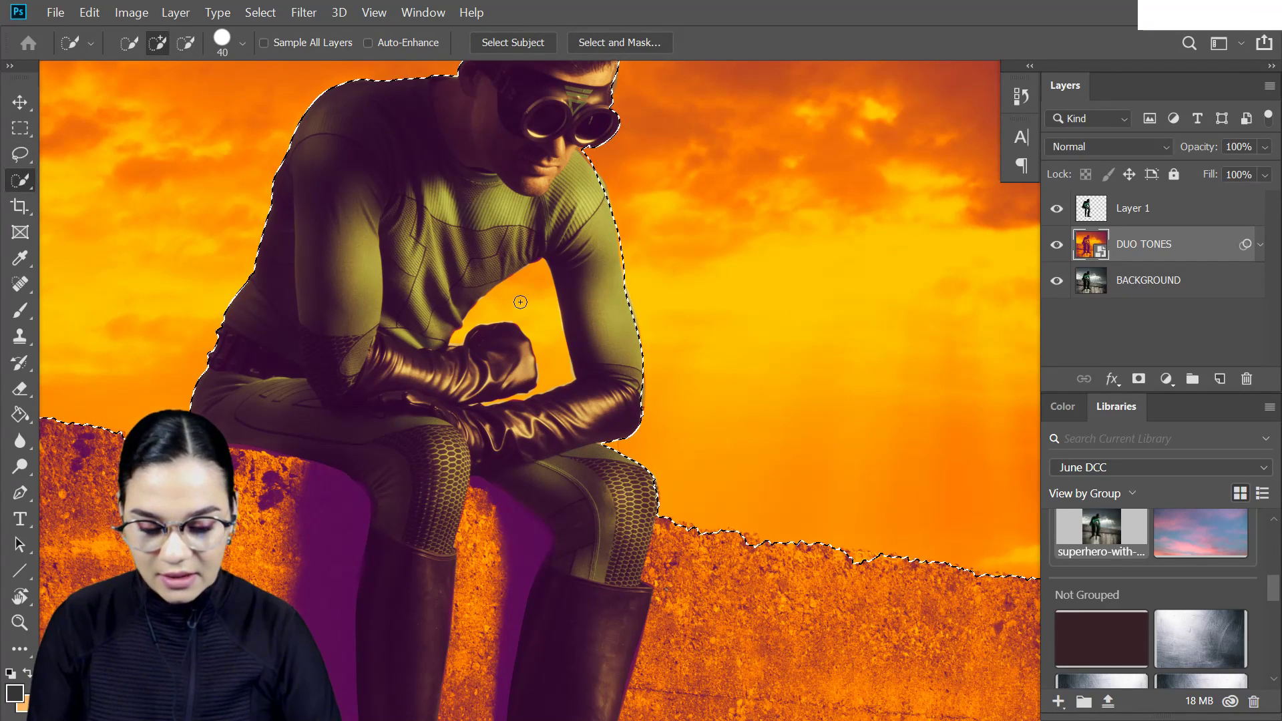
key("bracketleft")
key("bracketleft")
key("bracketleft")
key("bracketleft")
key("ctrl+equal")
key("ctrl+equal")
key("ctrl+equal")
key("space")
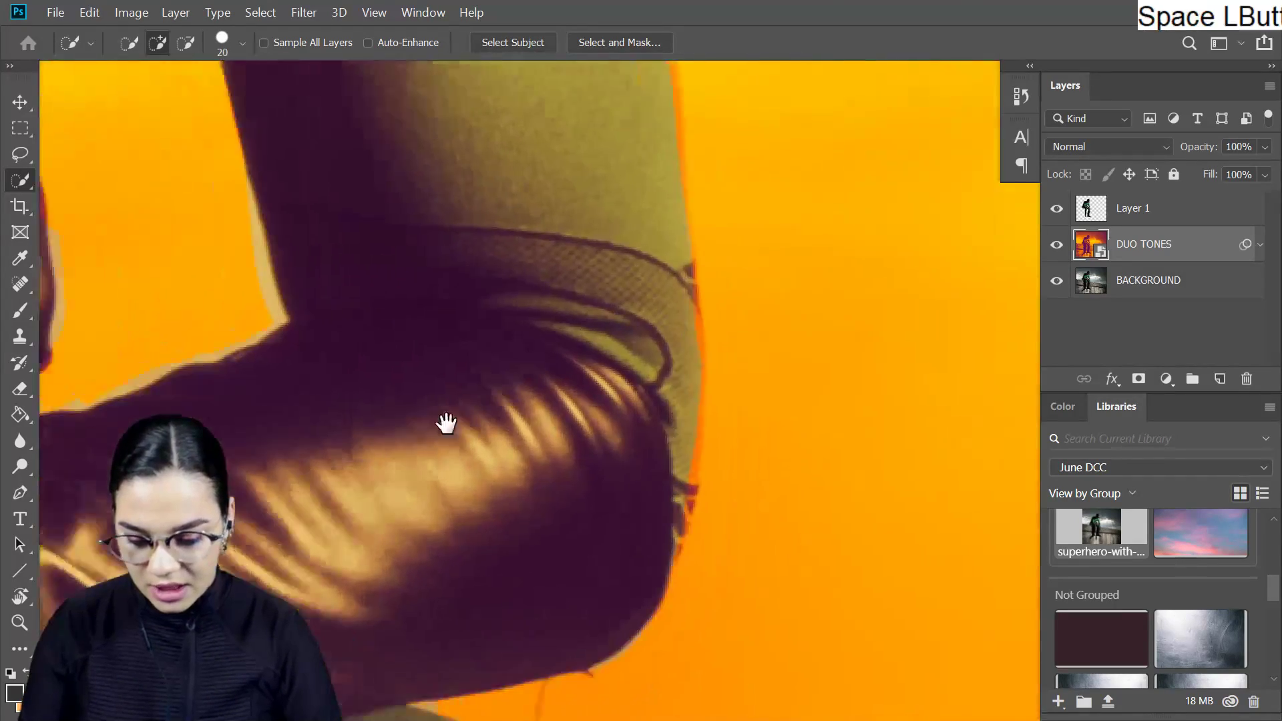
left_click_drag(382, 425, 1035, 420)
key("bracketleft")
key("bracketleft")
key("bracketleft")
key("bracketleft")
mouse_move(506, 439)
left_mouse_down()
mouse_move(370, 463)
mouse_move(442, 456)
mouse_move(425, 471)
mouse_move(441, 450)
left_mouse_up()
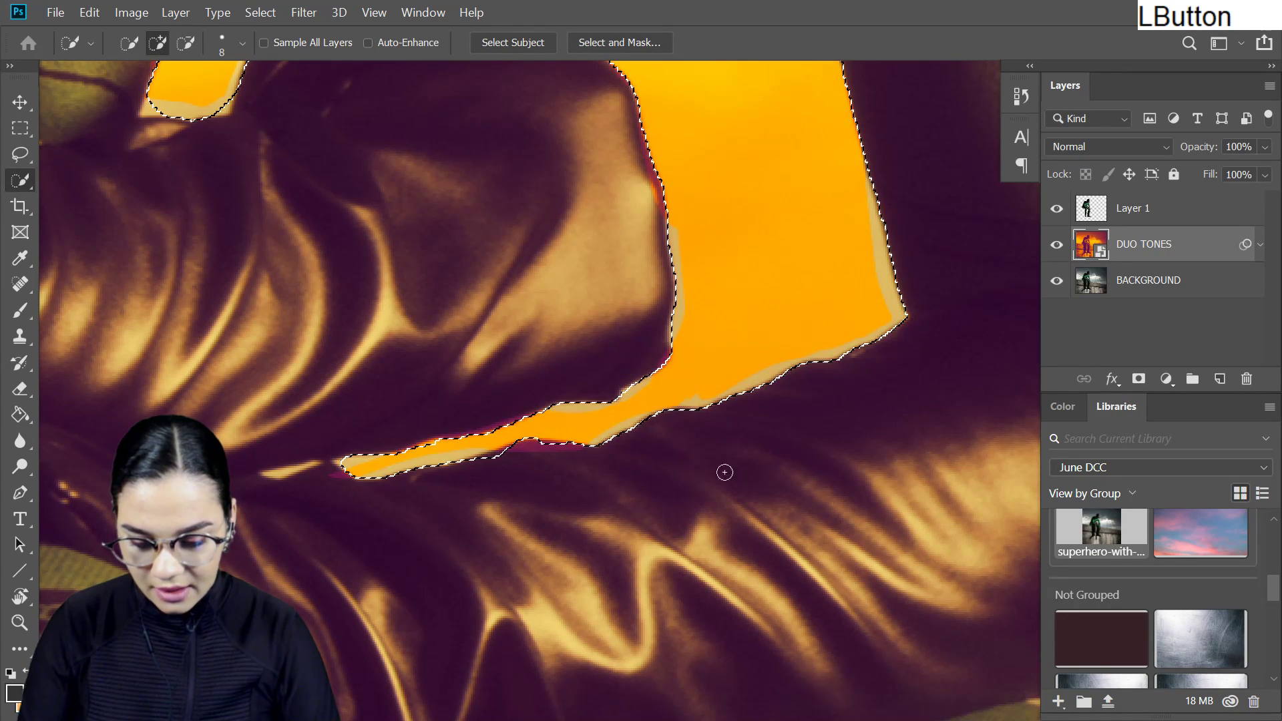
- Create a new empty layer above Layer 1 with the default settings, keeping the sky selection active
key("ctrl+minus")
key("ctrl+minus")
key("space")
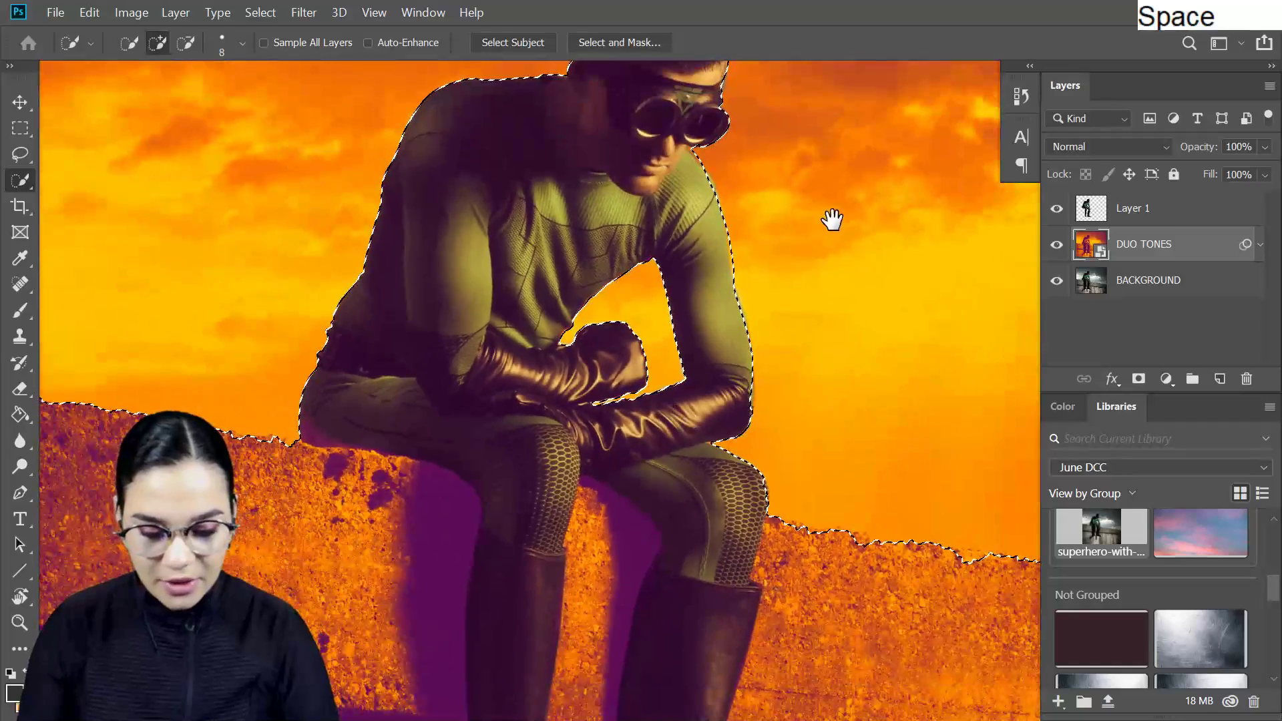
key("ctrl+minus")
key("ctrl+minus")
key("ctrl+minus")
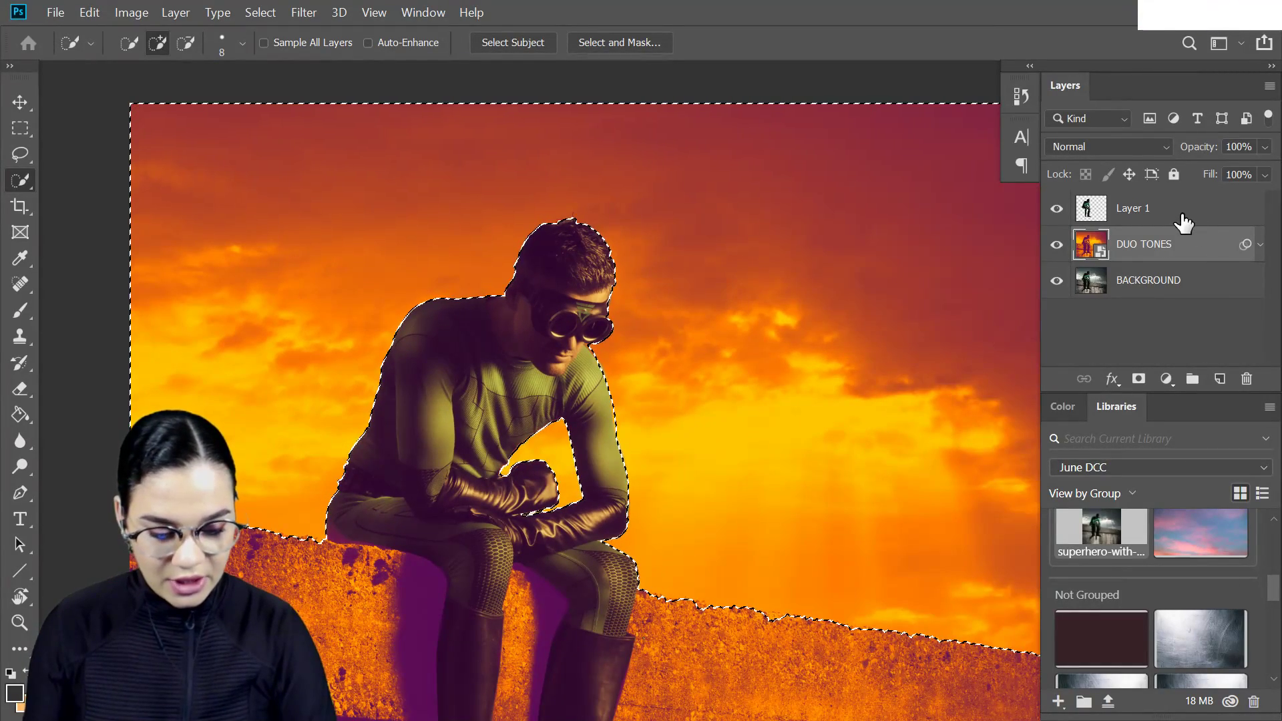
left_click(1183, 222)
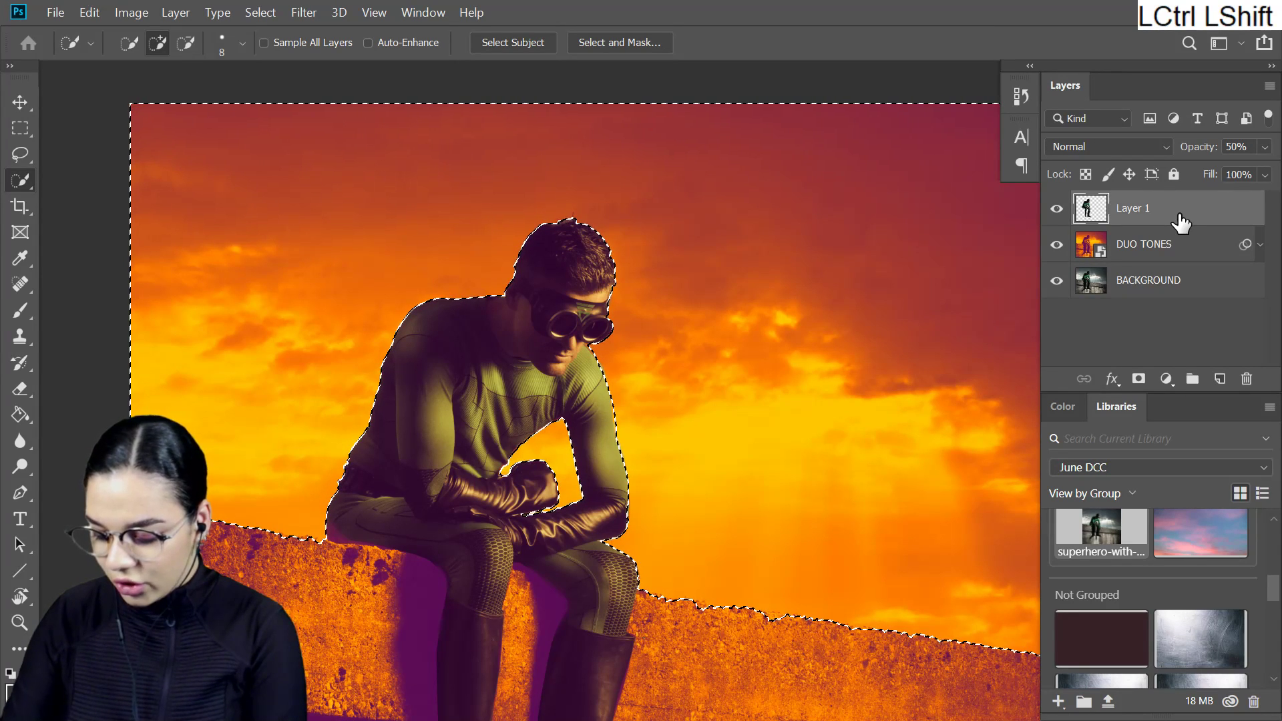
key("ctrl+shift+n")
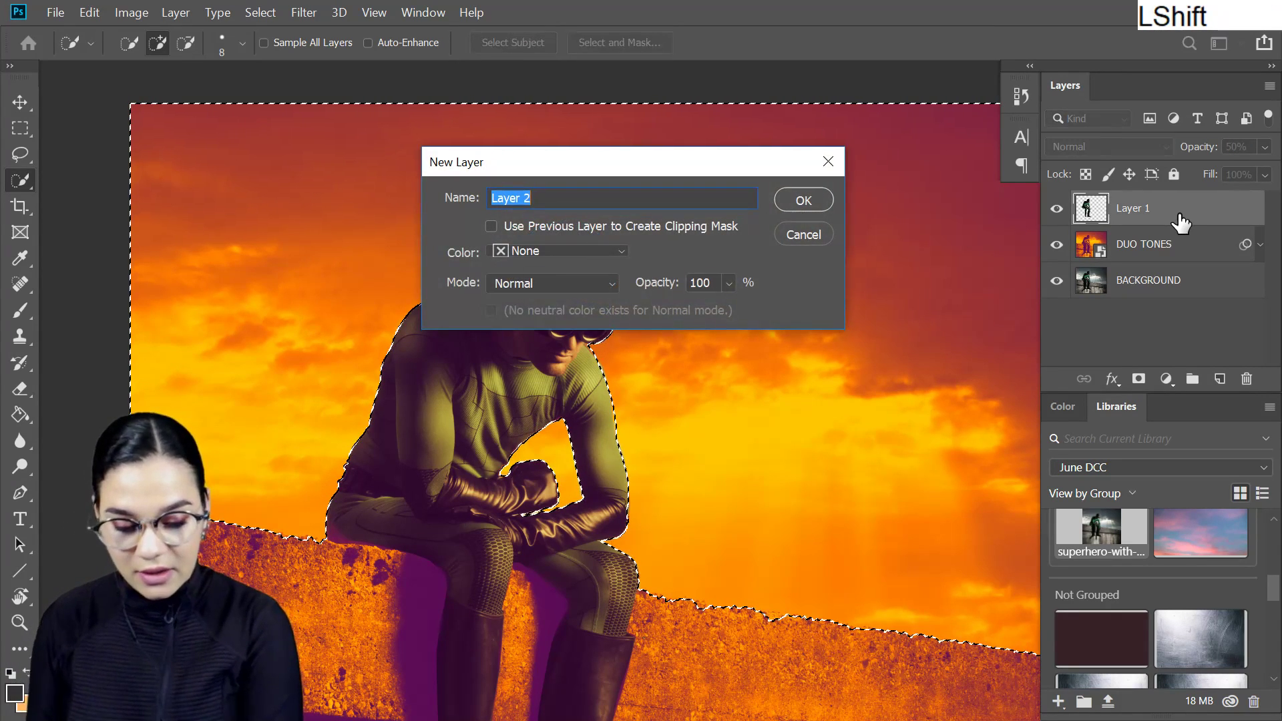
key("Return")
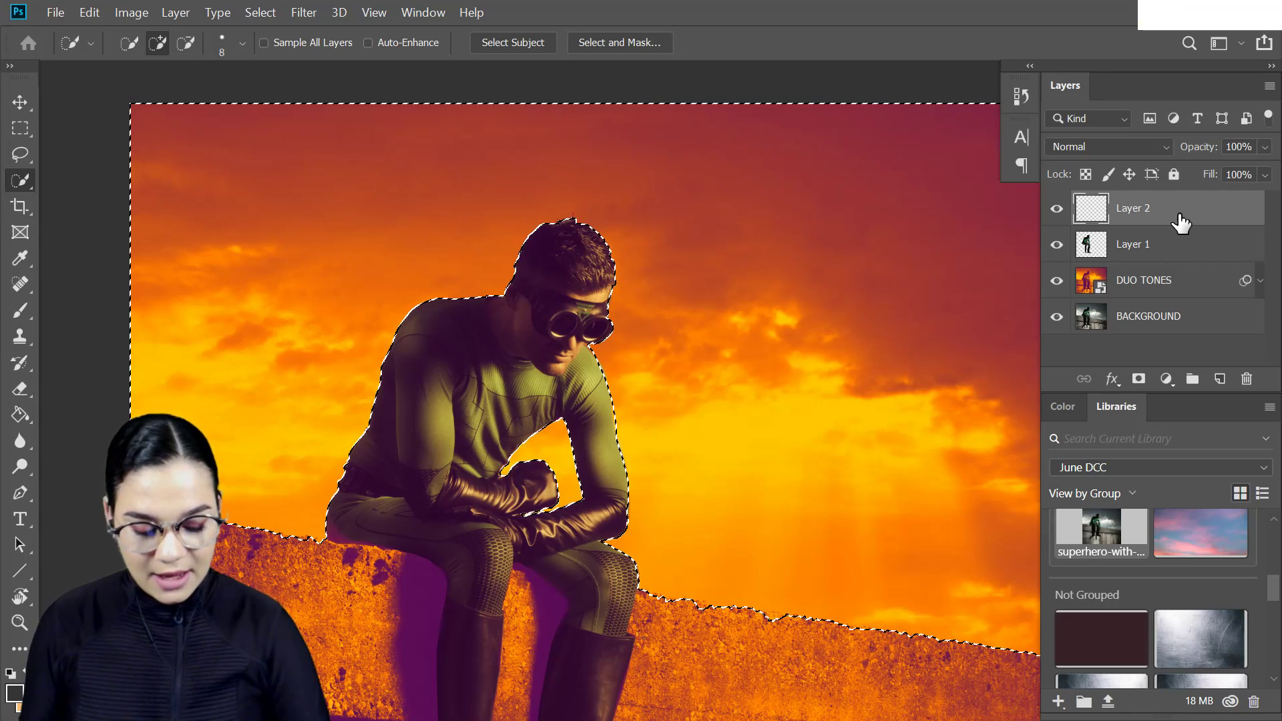
- Open the sky image from the June DCC library and copy the whole picture
left_click(1208, 544)
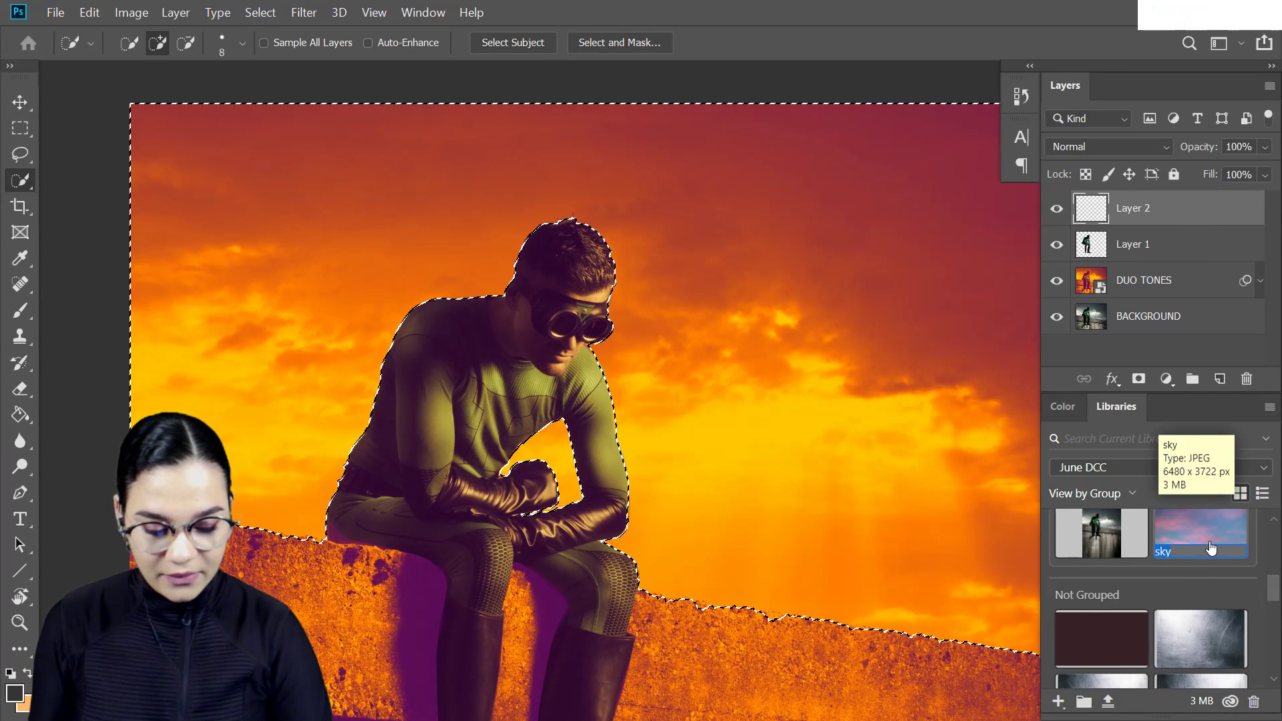
double_click(1209, 534)
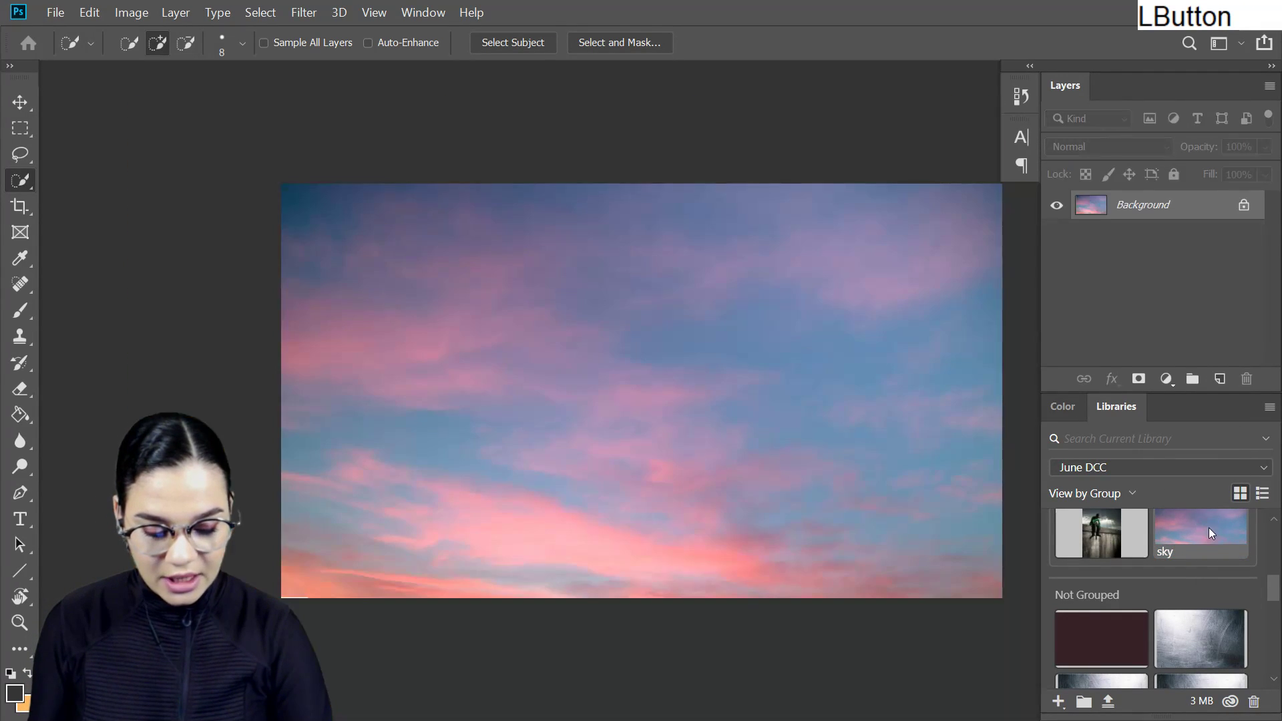
key("ctrl+a")
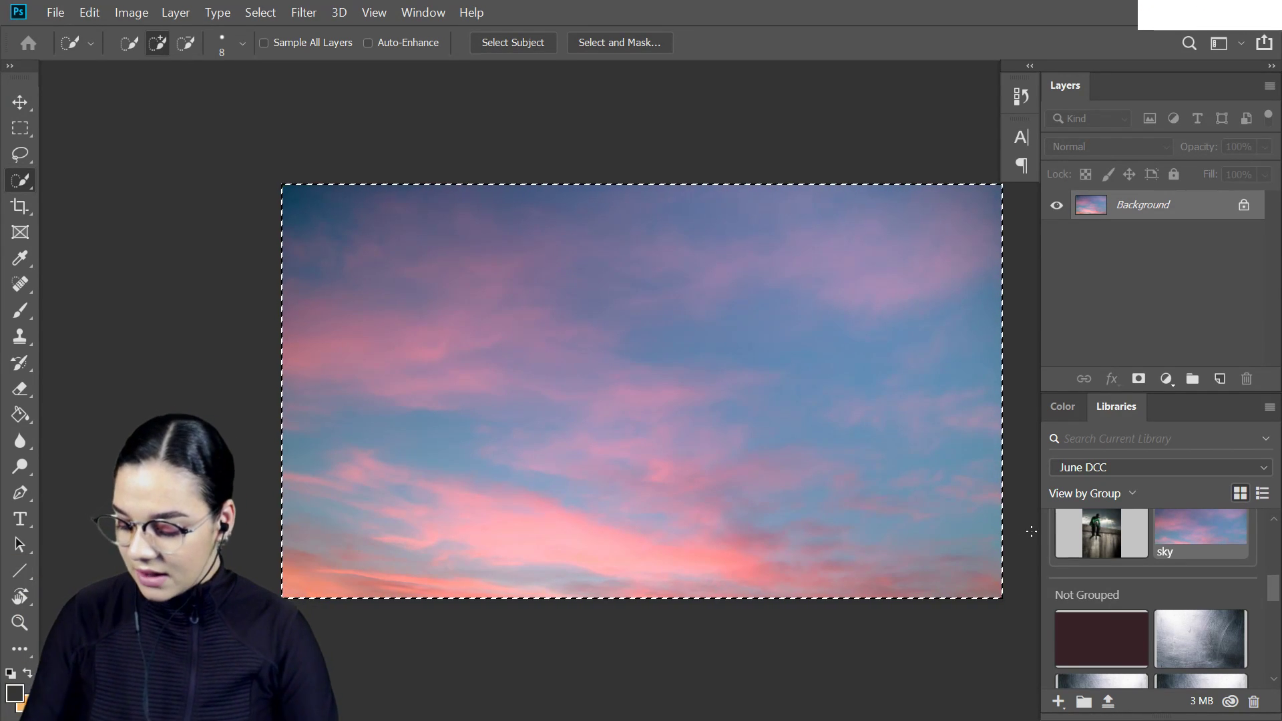
key("ctrl+c")
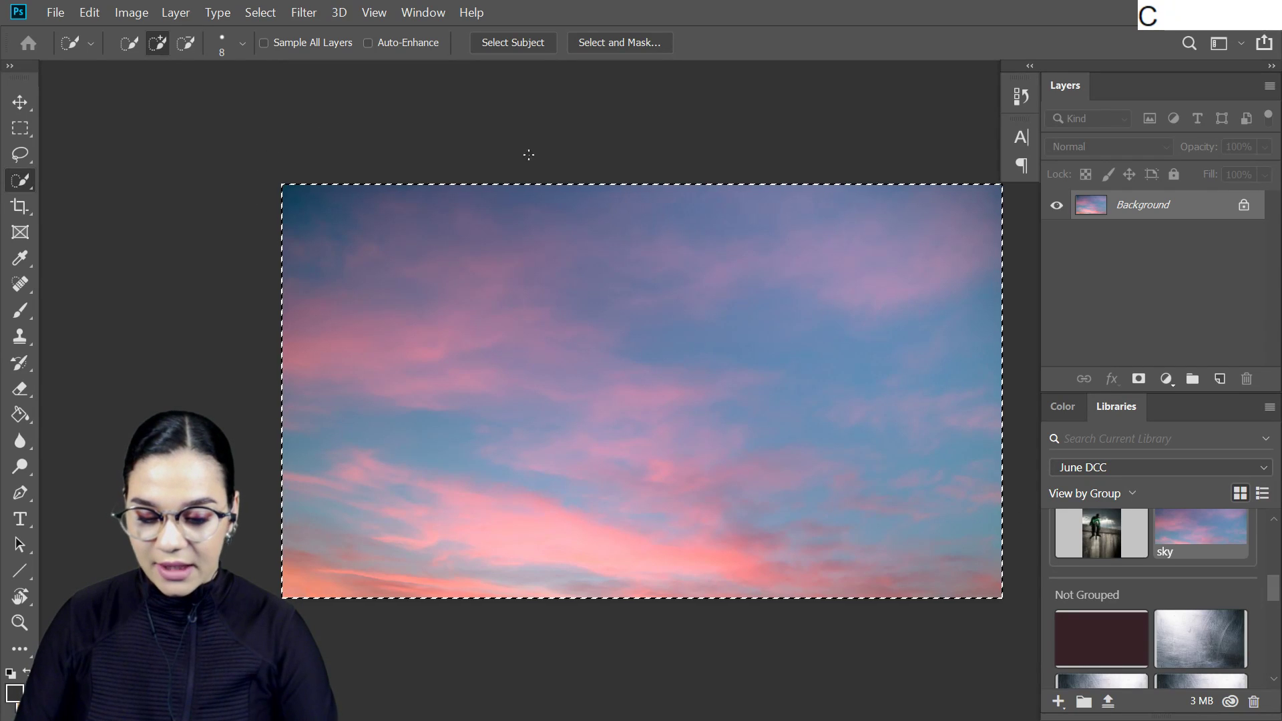
- Return to the superhero document and paste the copied sky into the active selection as a masked layer
key("f")
key("f")
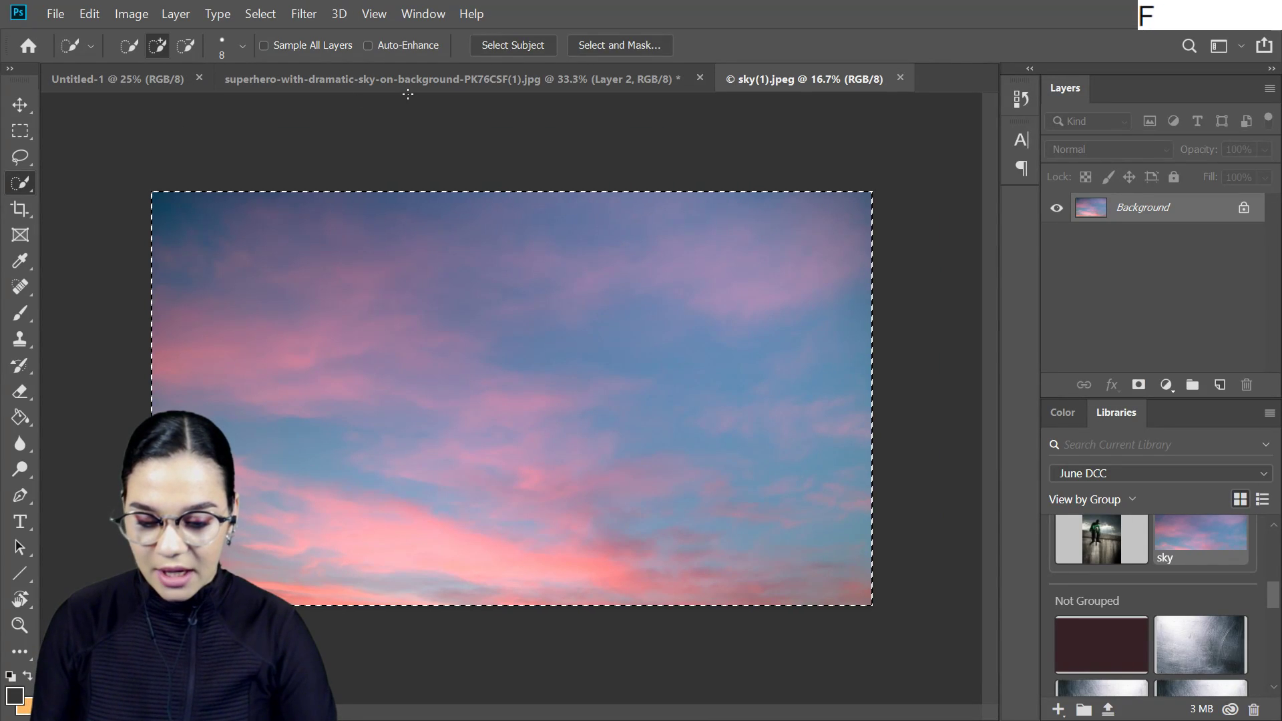
left_click(411, 78)
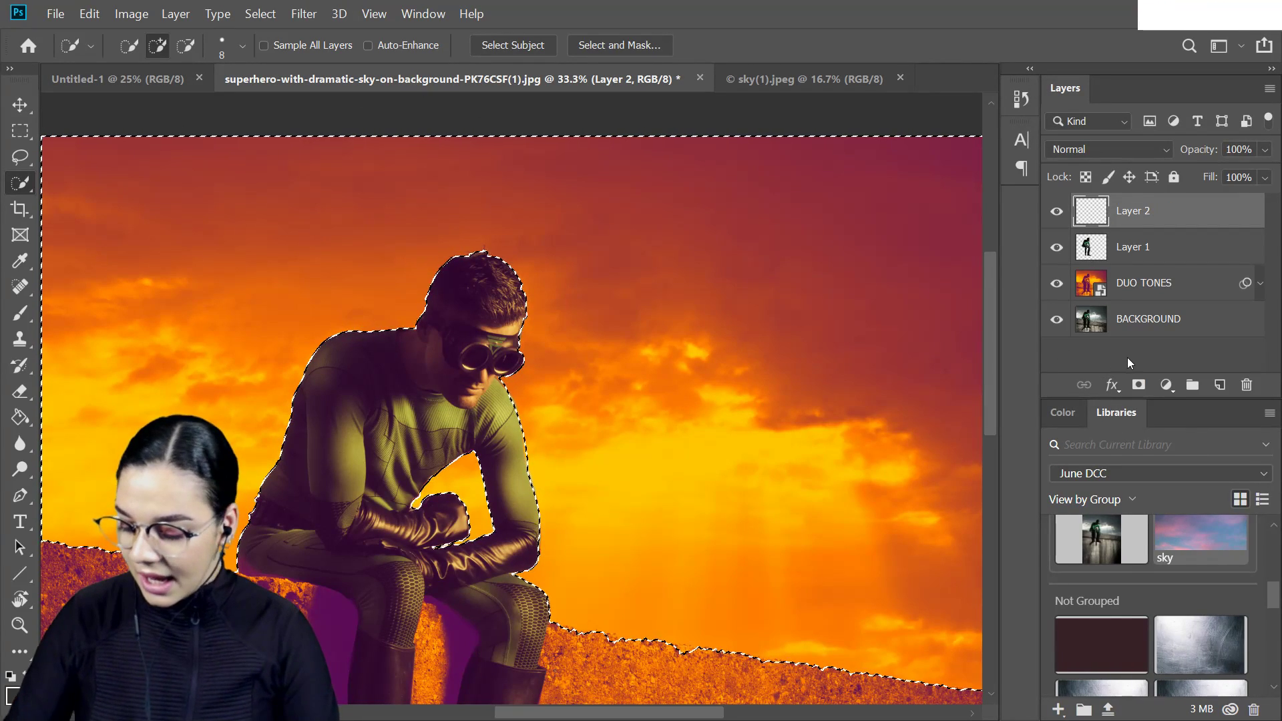
key("ctrl+shift+alt+v")
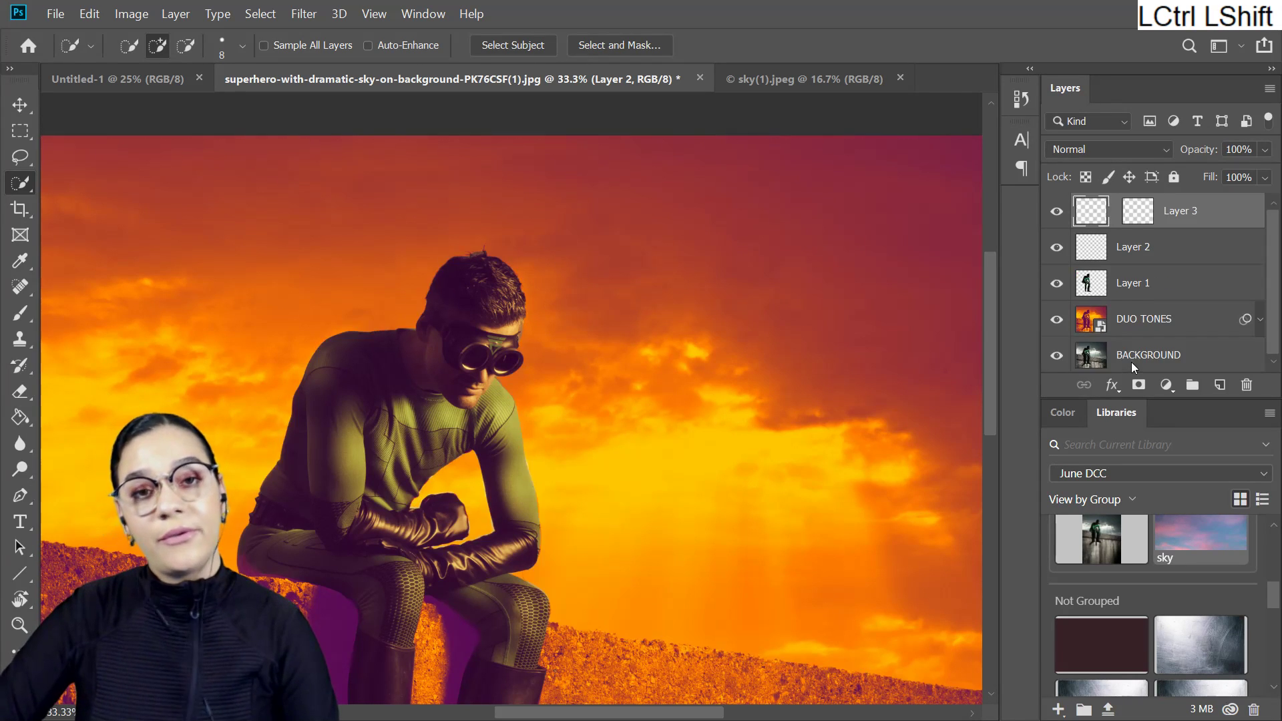
key("ctrl+minus")
key("ctrl+minus")
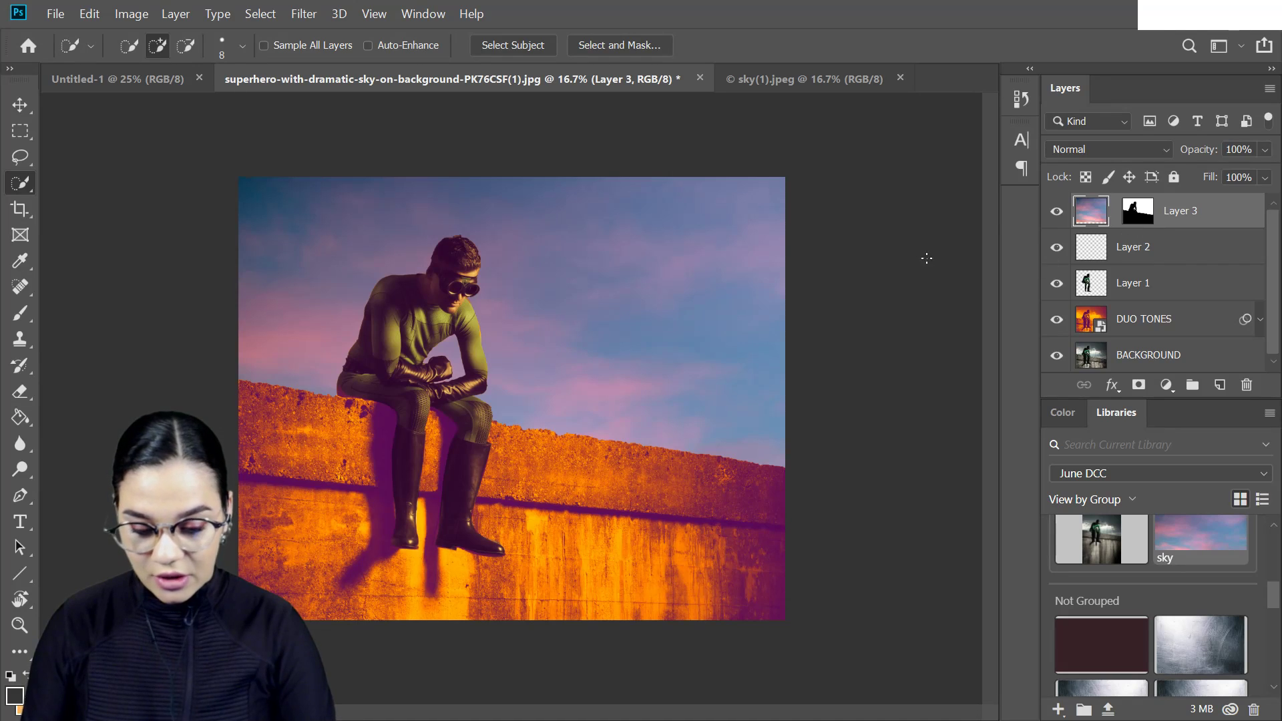
- Flip the pasted sky horizontally with Free Transform and reposition it behind the superhero
key("ctrl+t")
left_click_drag(741, 437, 715, 274)
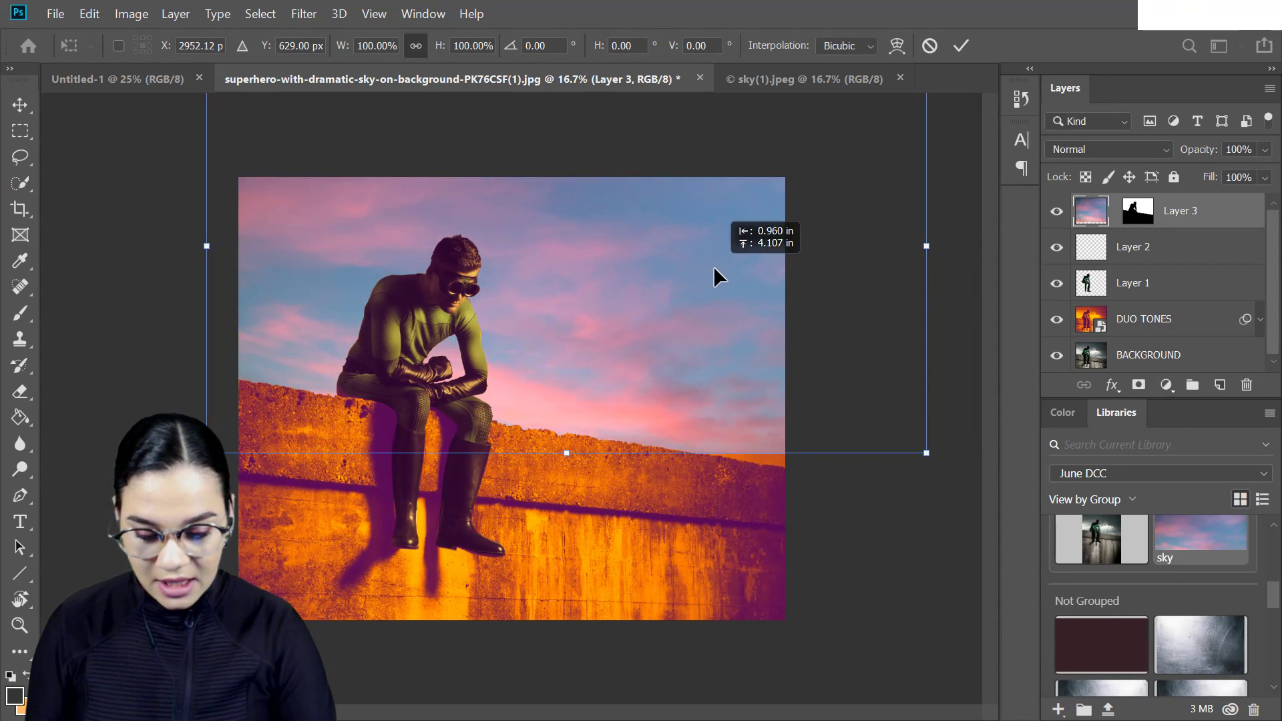
right_click(695, 319)
left_click(767, 590)
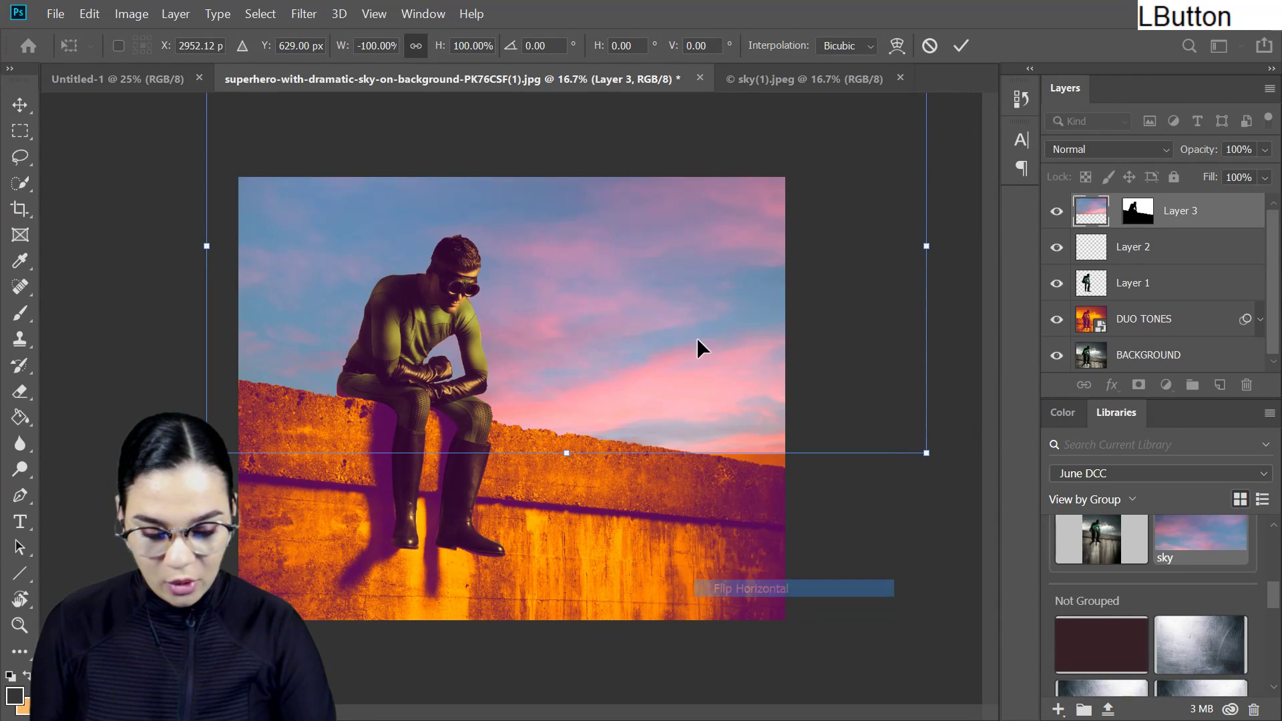
left_click_drag(778, 378, 712, 420)
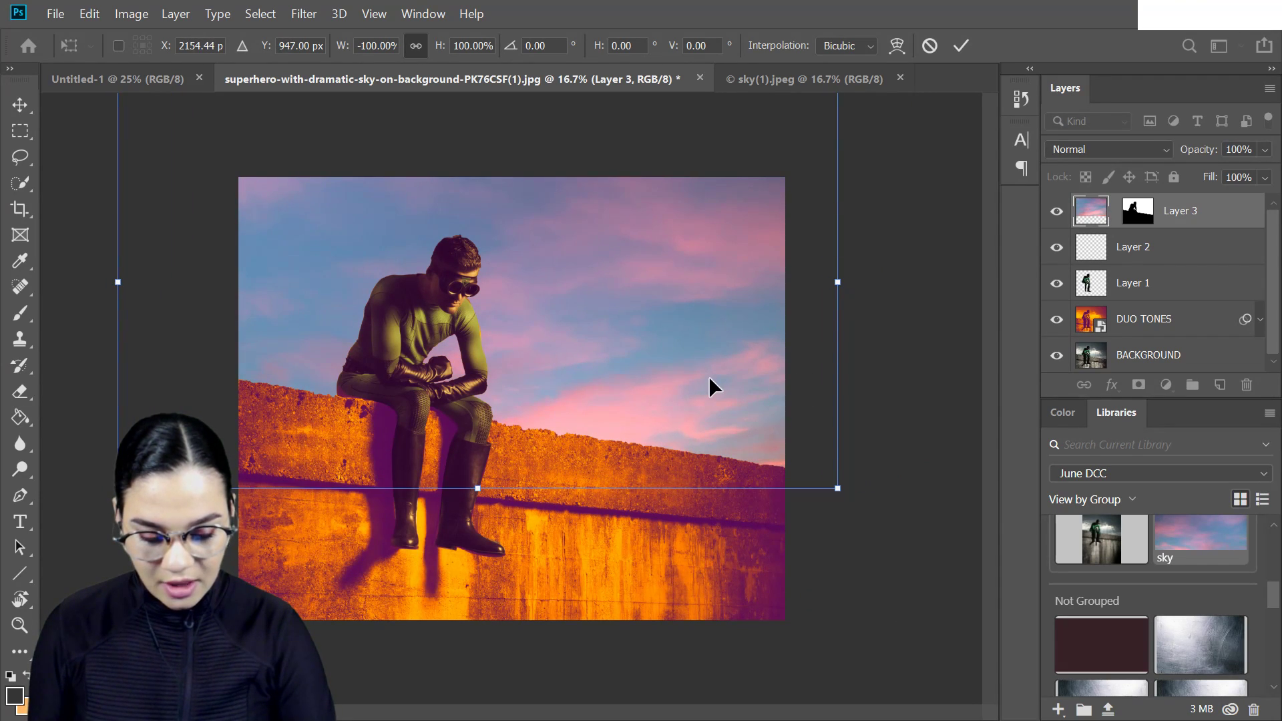
- Flip the pasted sky vertically, move it to cover the whole sky area and apply the transform
right_click(707, 375)
left_click(801, 671)
left_click_drag(764, 374, 799, 473)
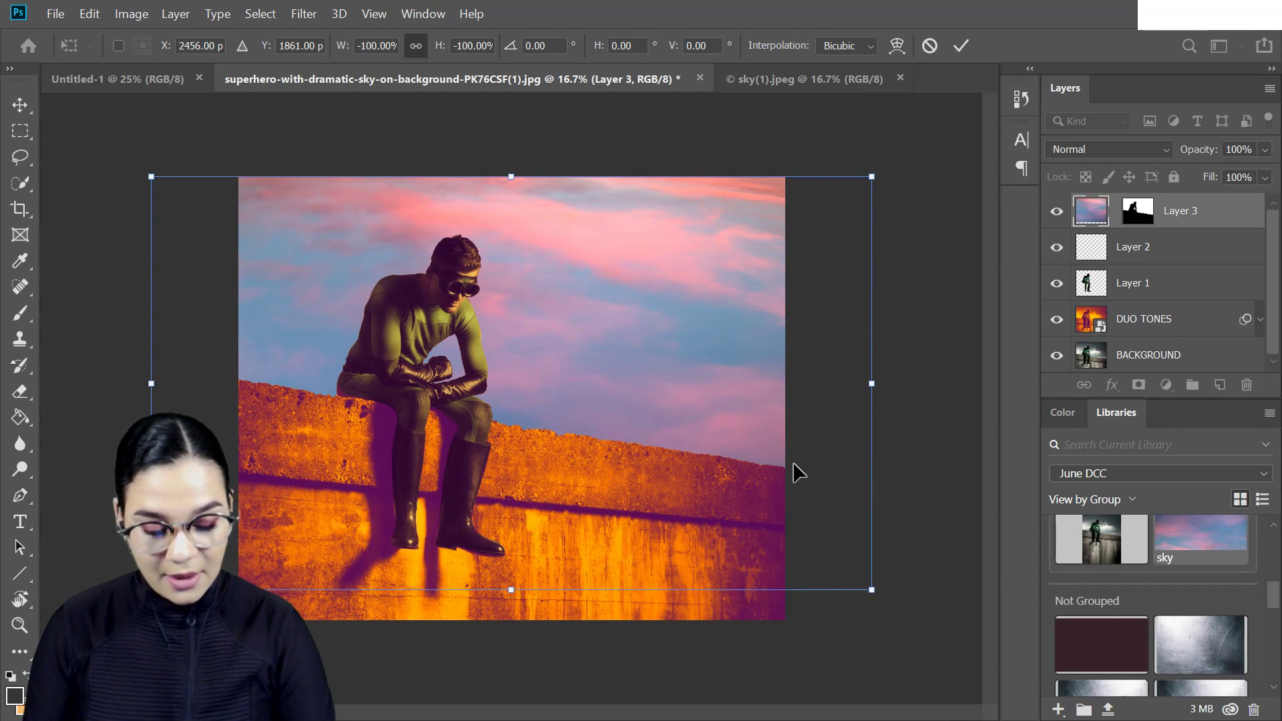
key("Return")
- Try Darken, Darker Color and other blend modes on Layer 3, and set it back to Normal
left_click(1096, 148)
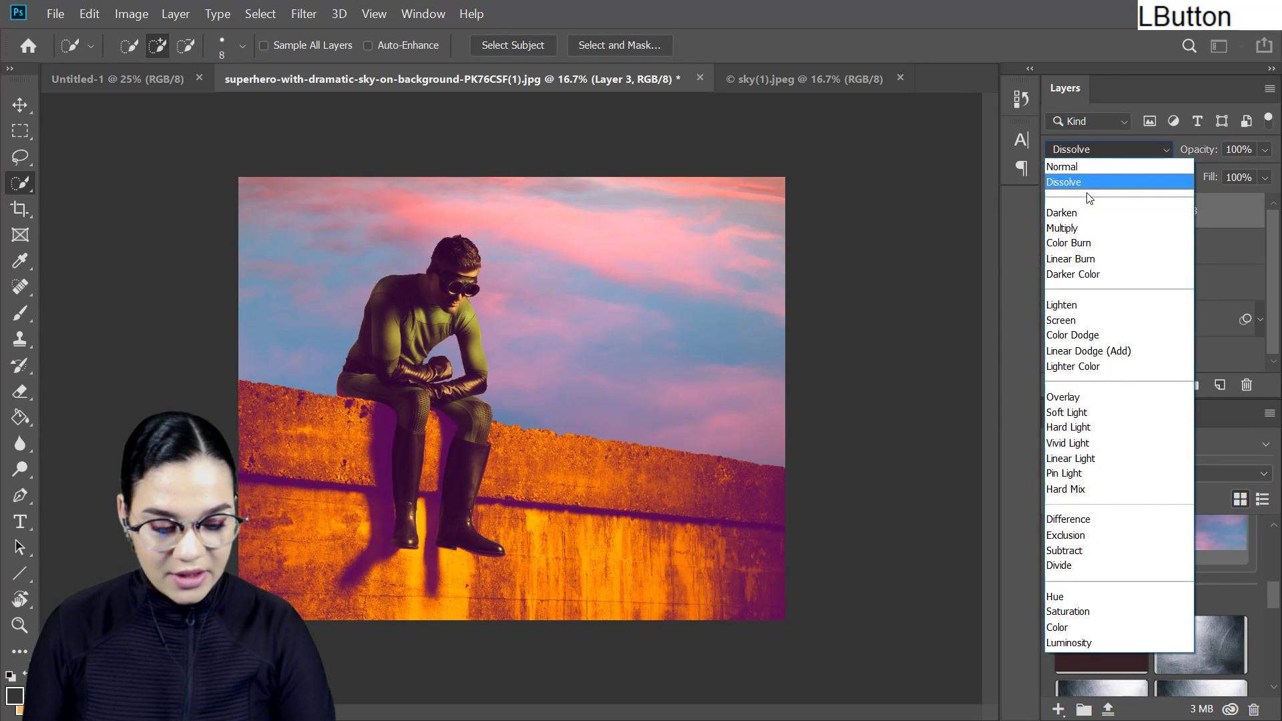
left_click(1086, 190)
key("Down")
left_click(1112, 153)
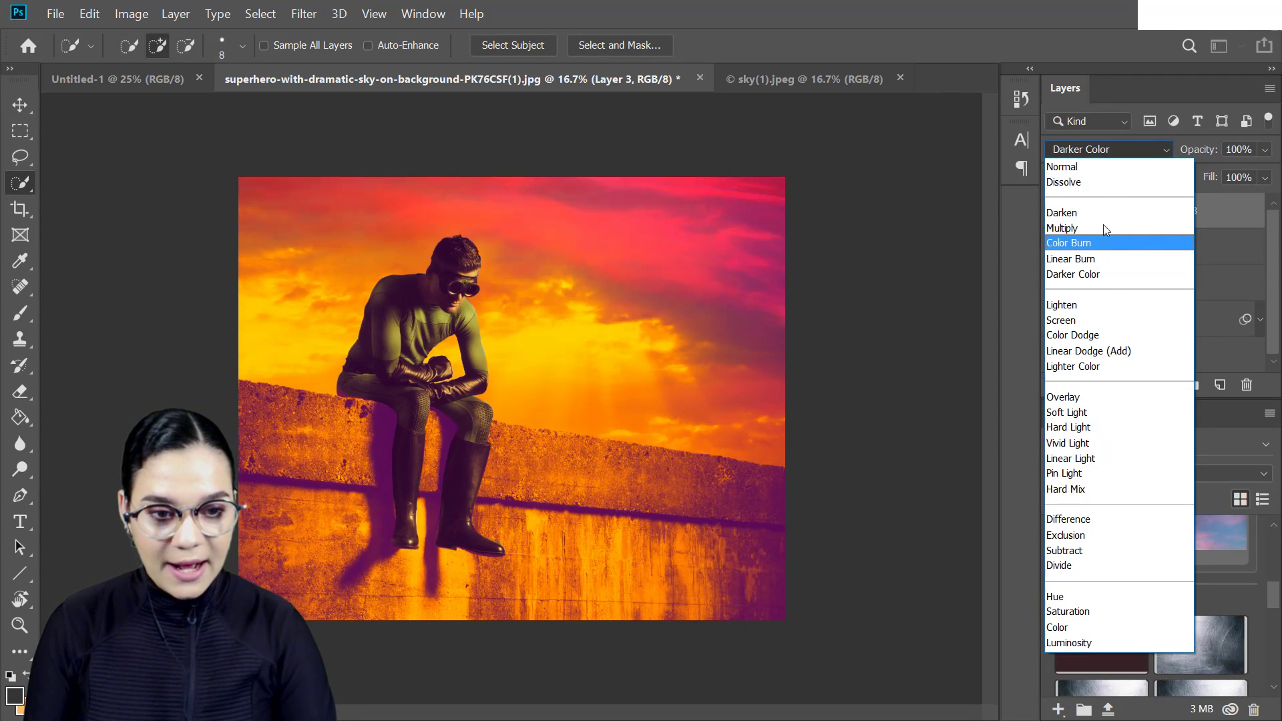
left_click(1122, 142)
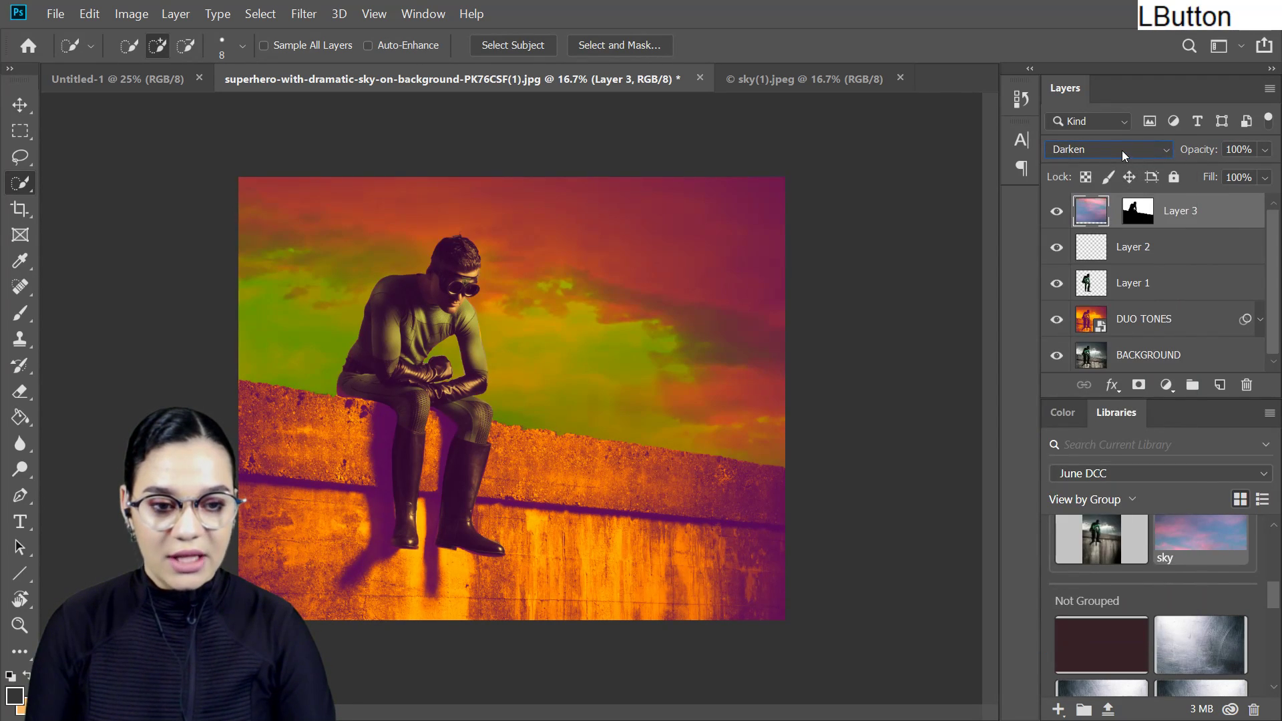
left_click(1121, 150)
left_click(1095, 165)
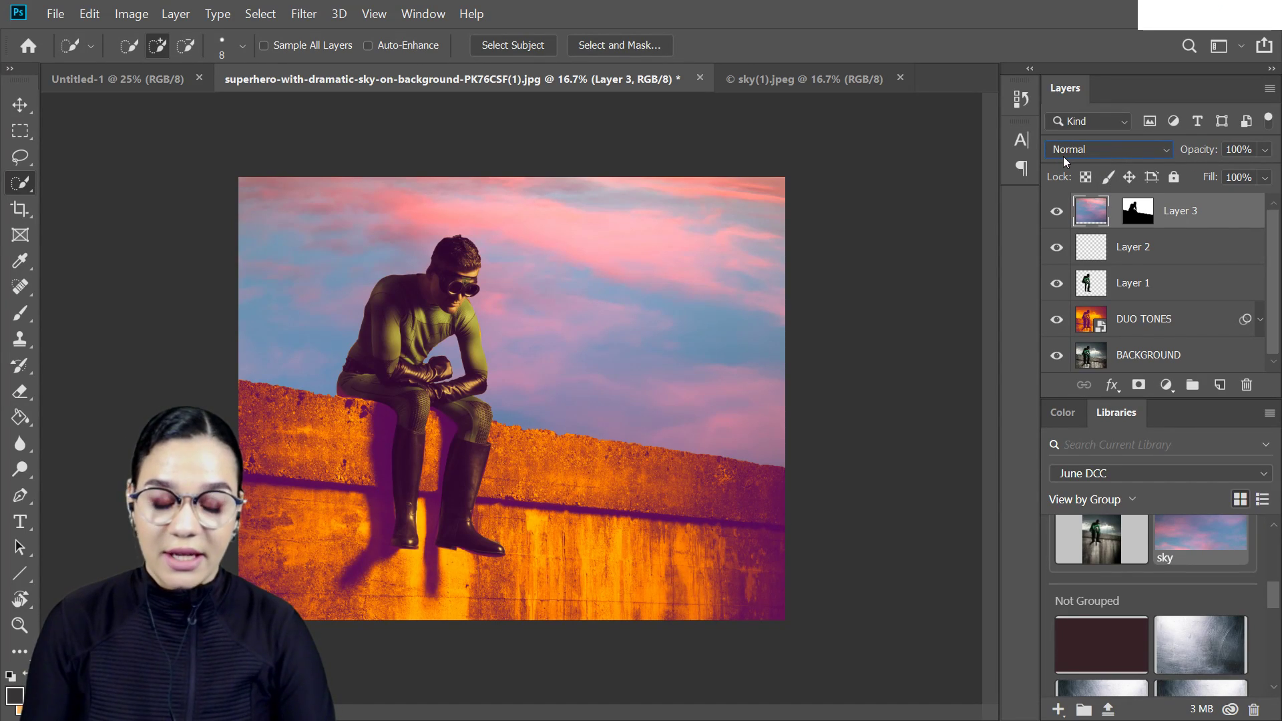
- Step through the blend modes for Layer 3, compare Overlay with Soft Light and settle on Soft Light
key("Down")
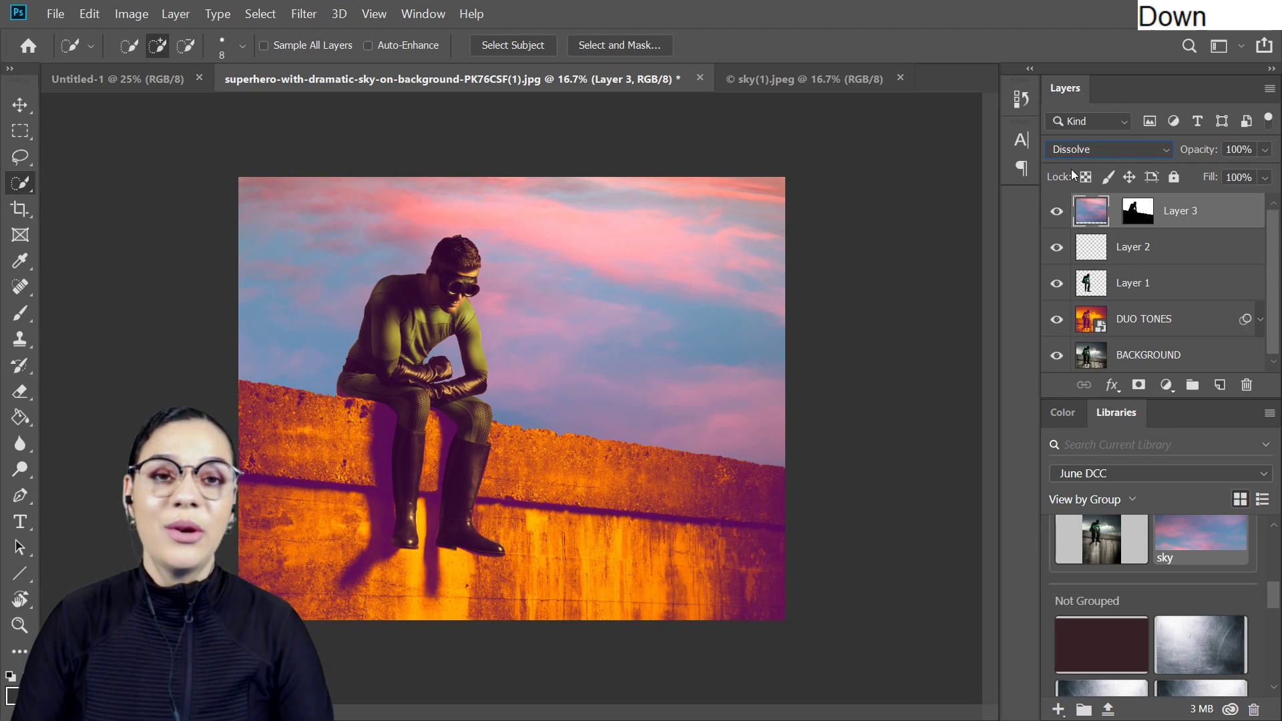
key("Down")
key("Down")
key("Down")
key("Down")
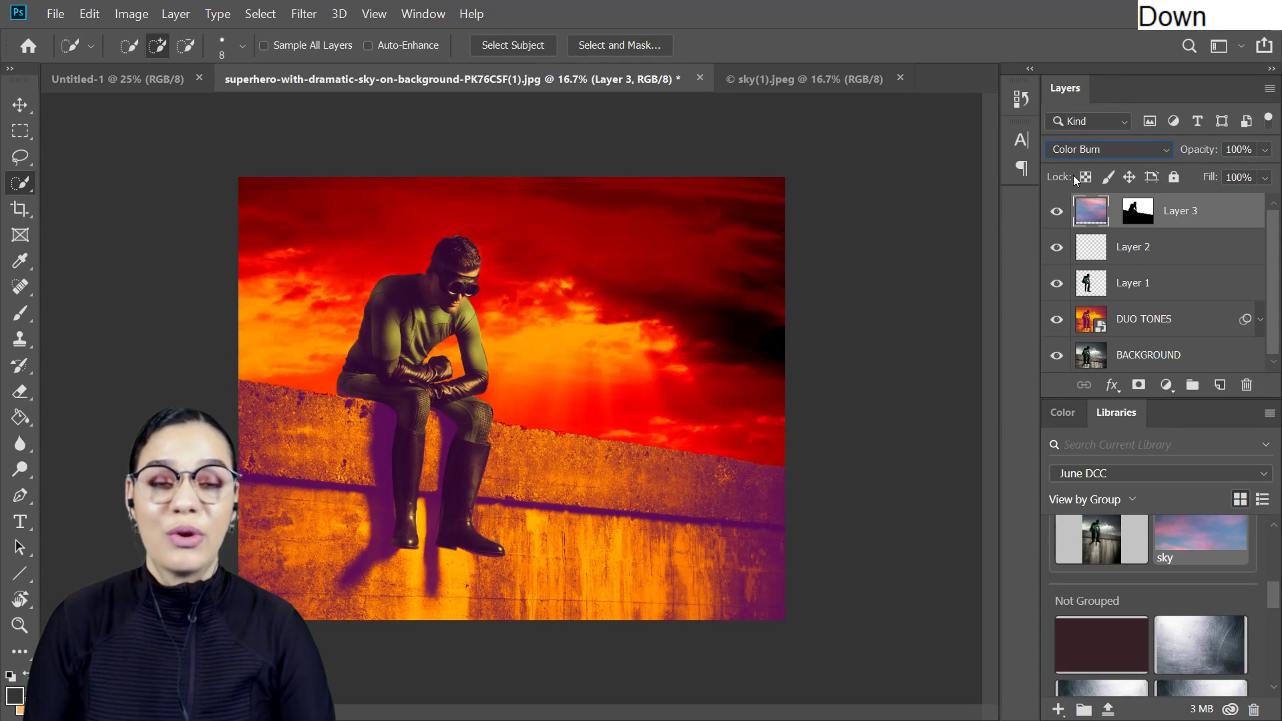
key("Down")
key("Down")
key("Down")
key("Down")
key("Down")
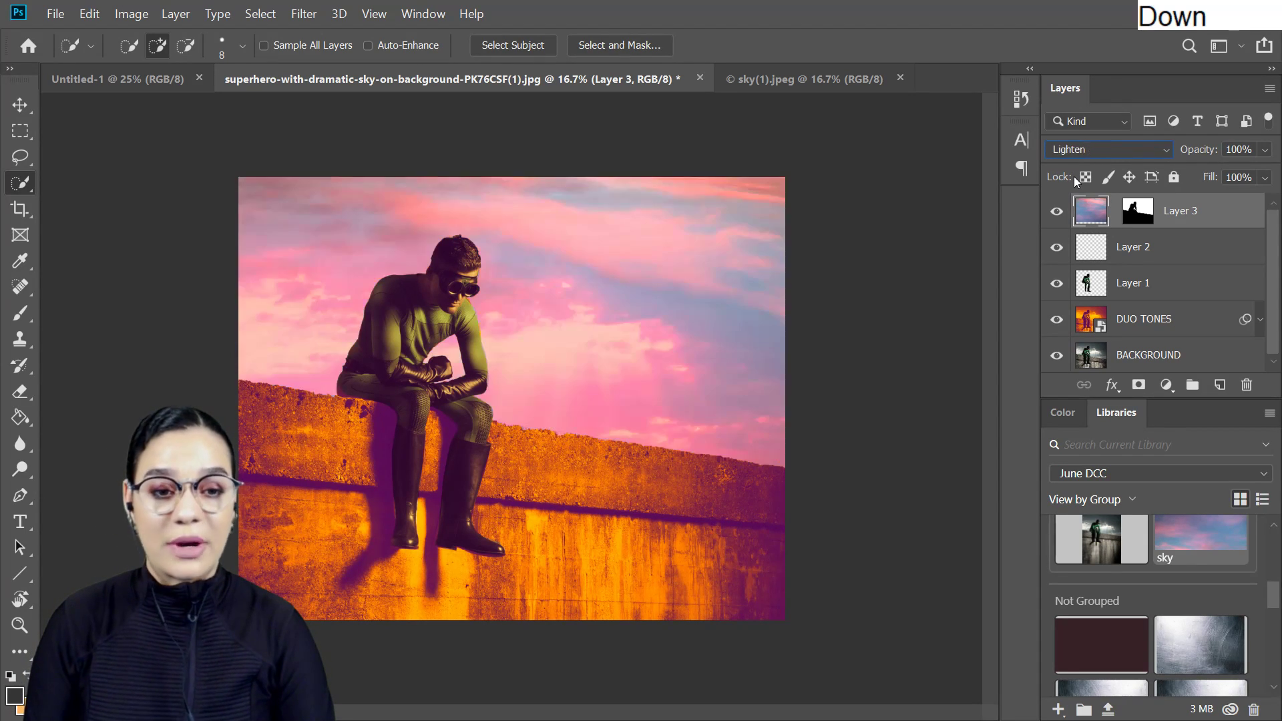
key("Down")
key("Down")
key("Down")
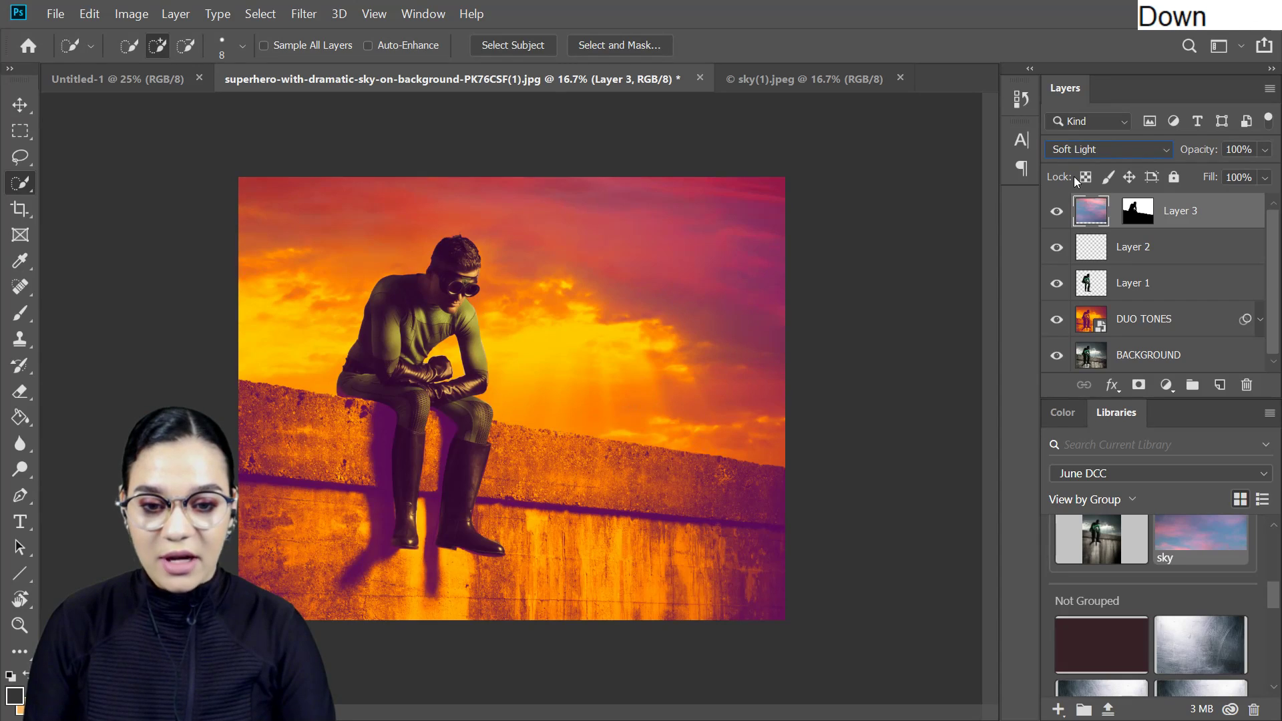
key("Up")
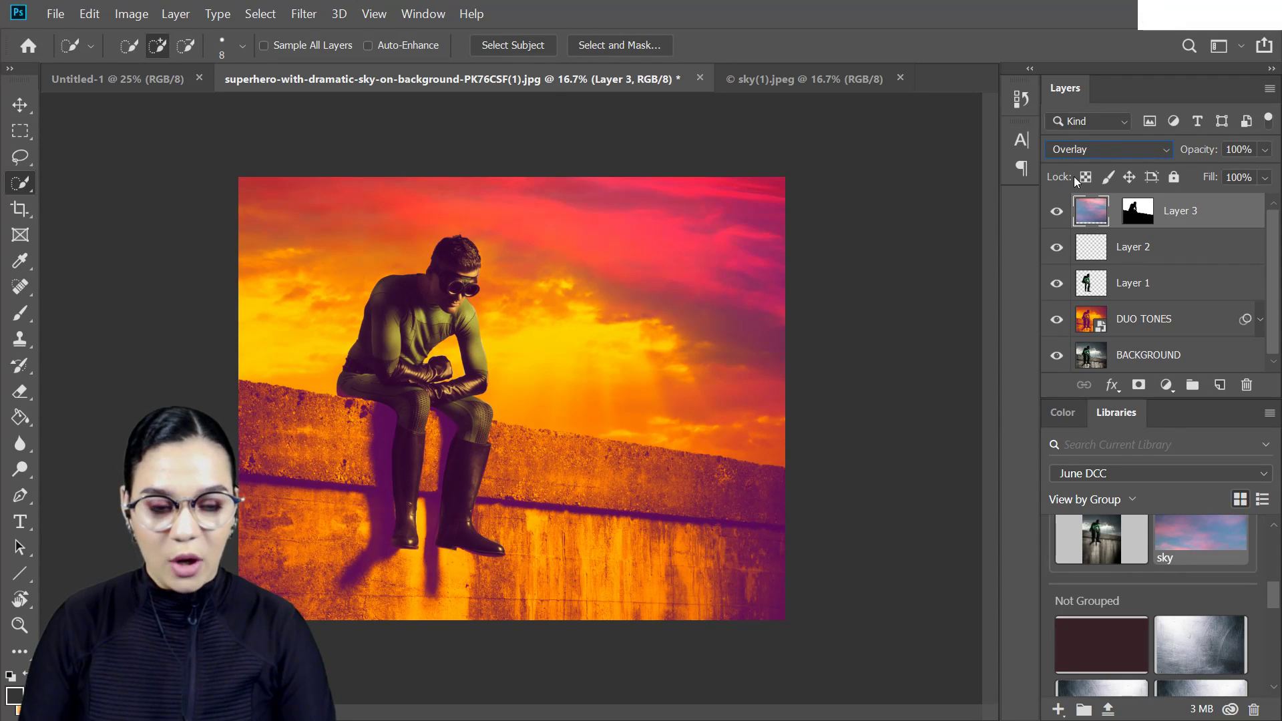
key("Down")
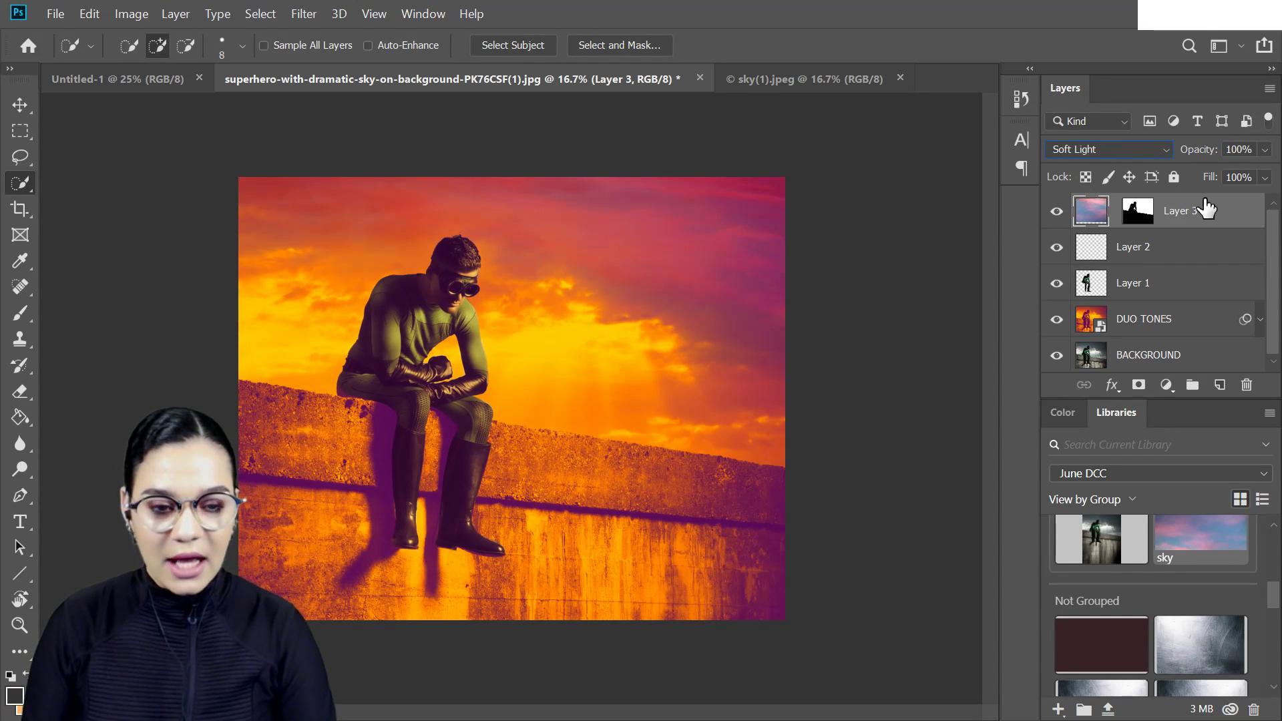
- Lower the opacity of Layer 3 to 58%
left_click(1264, 150)
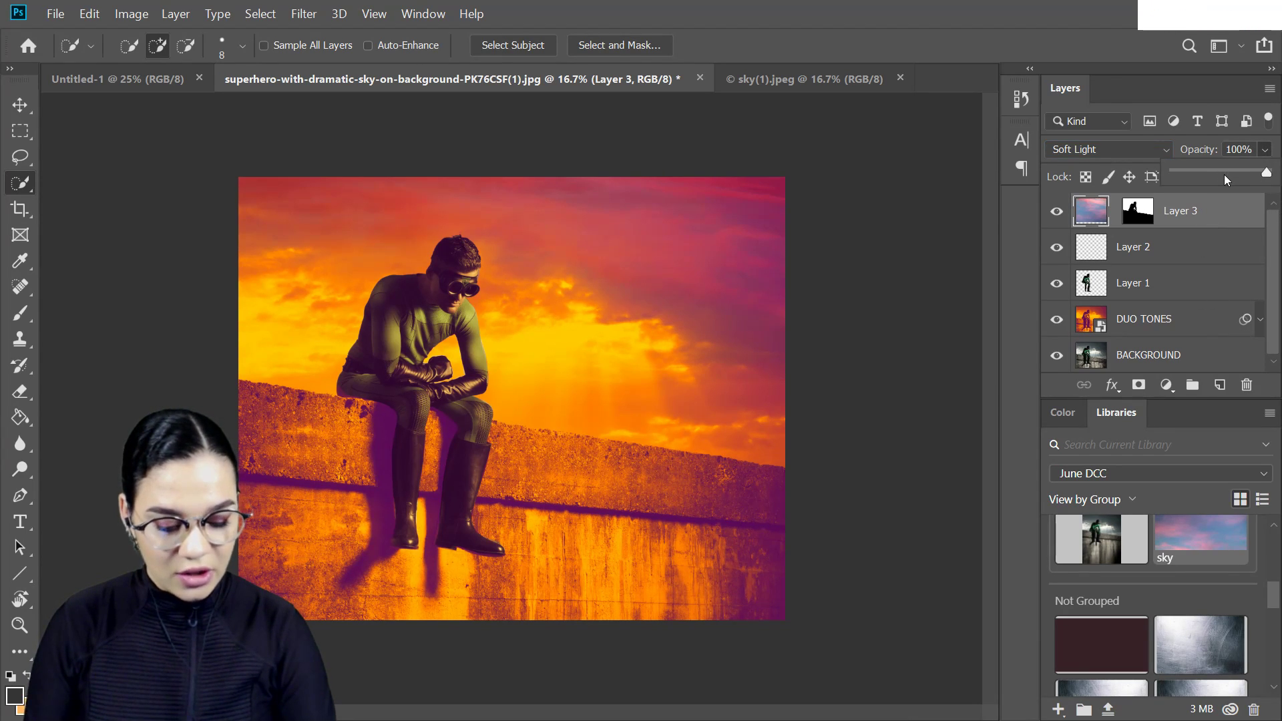
left_click_drag(1227, 170, 1227, 170)
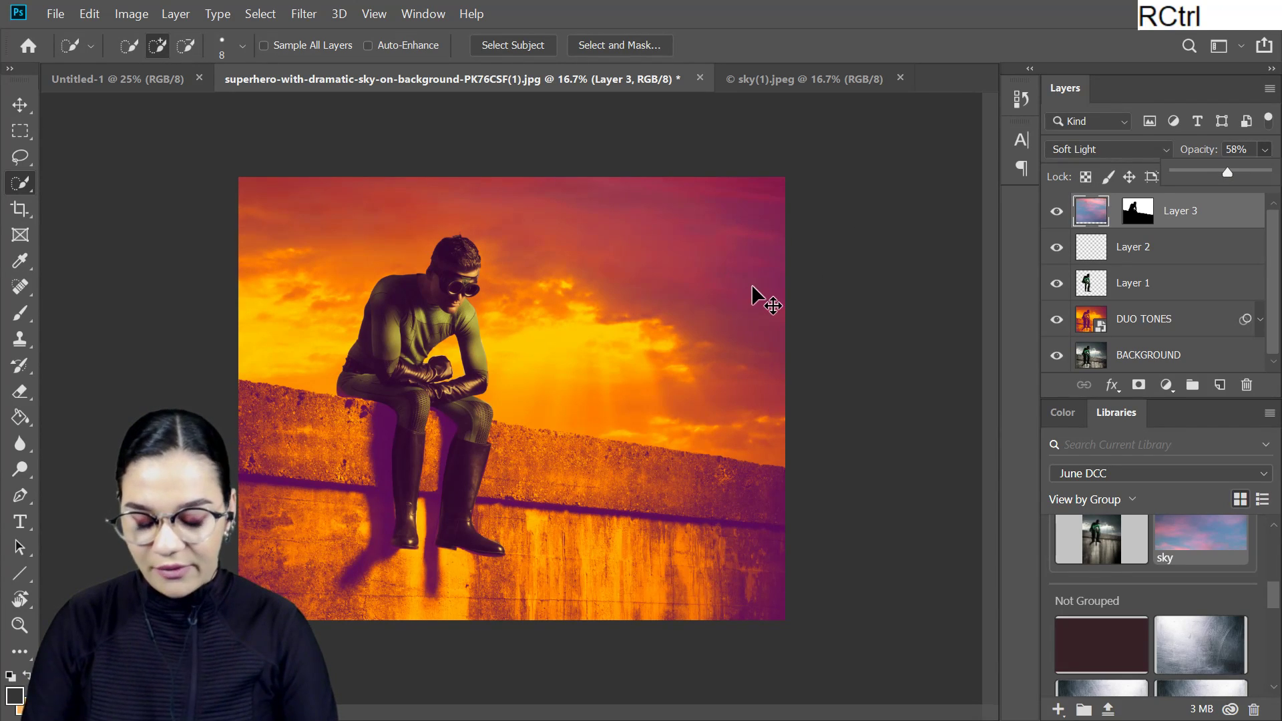
key("ctrl+equal")
left_click_drag(834, 225, 843, 311)
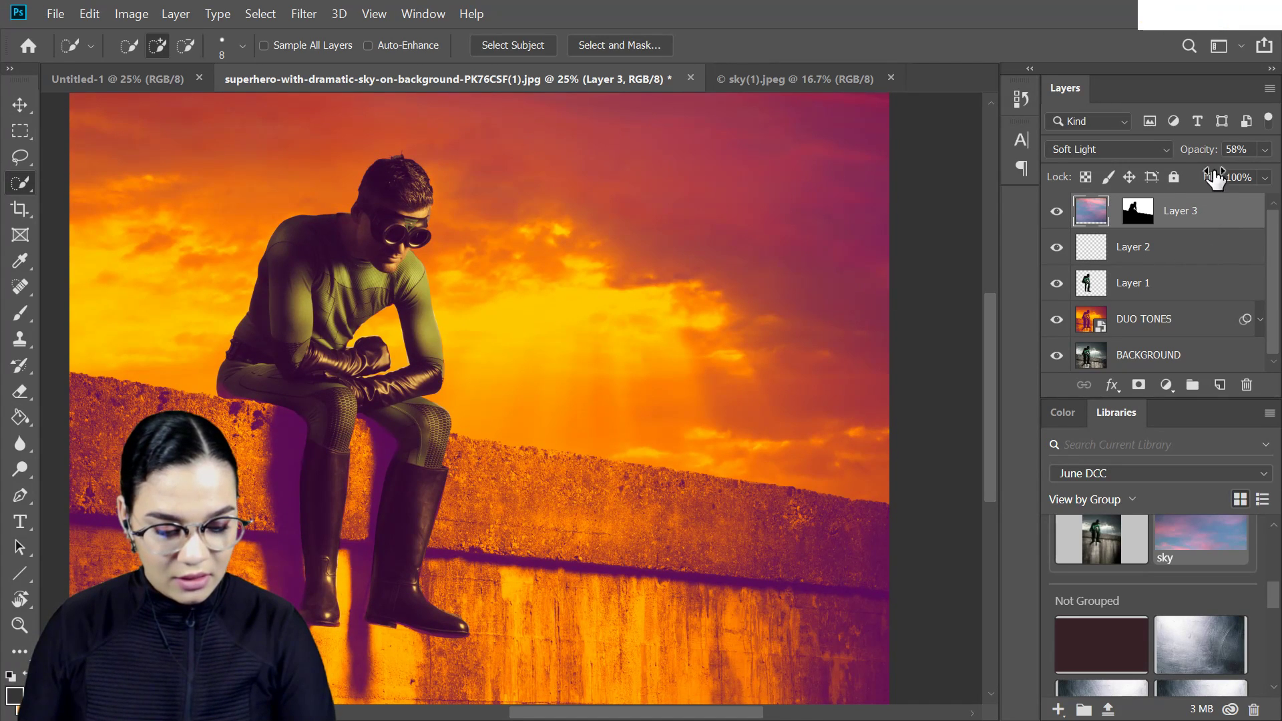
- Group Layer 1, Layer 2 and Layer 3 and name the group ADDED TEXTURE AND COLOR
left_click(1225, 287, "shift")
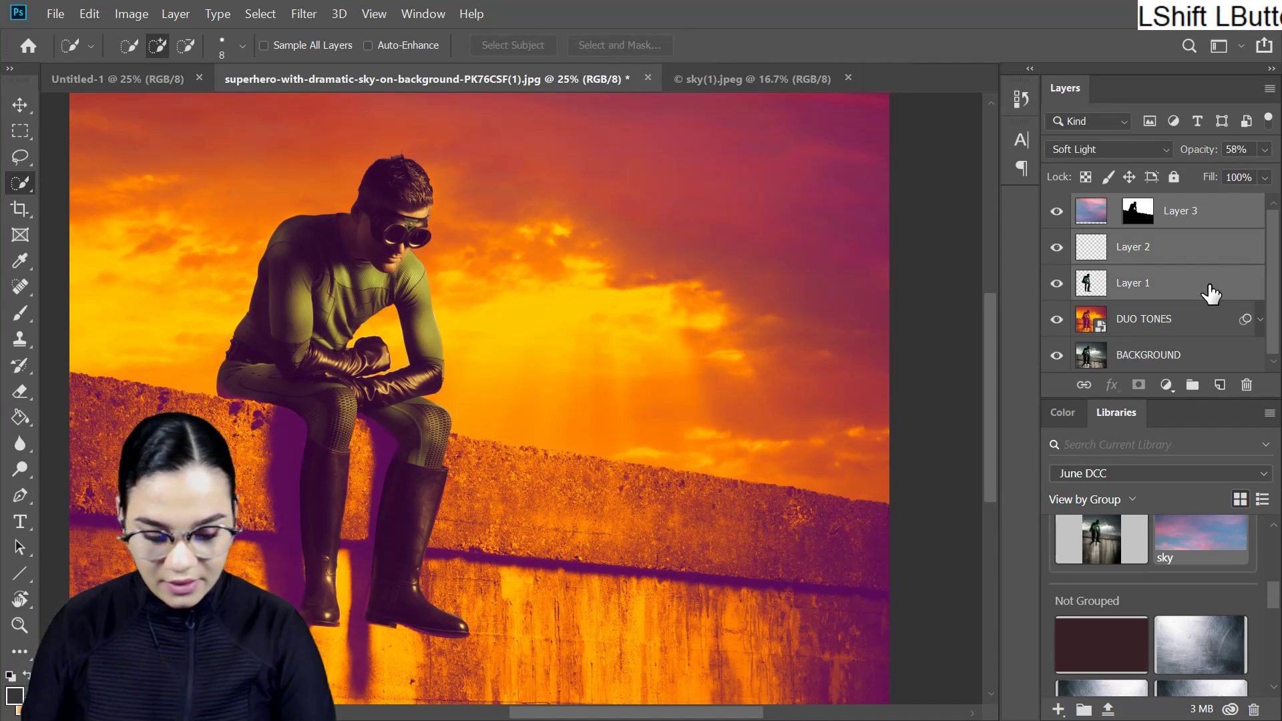
key("ctrl+g")
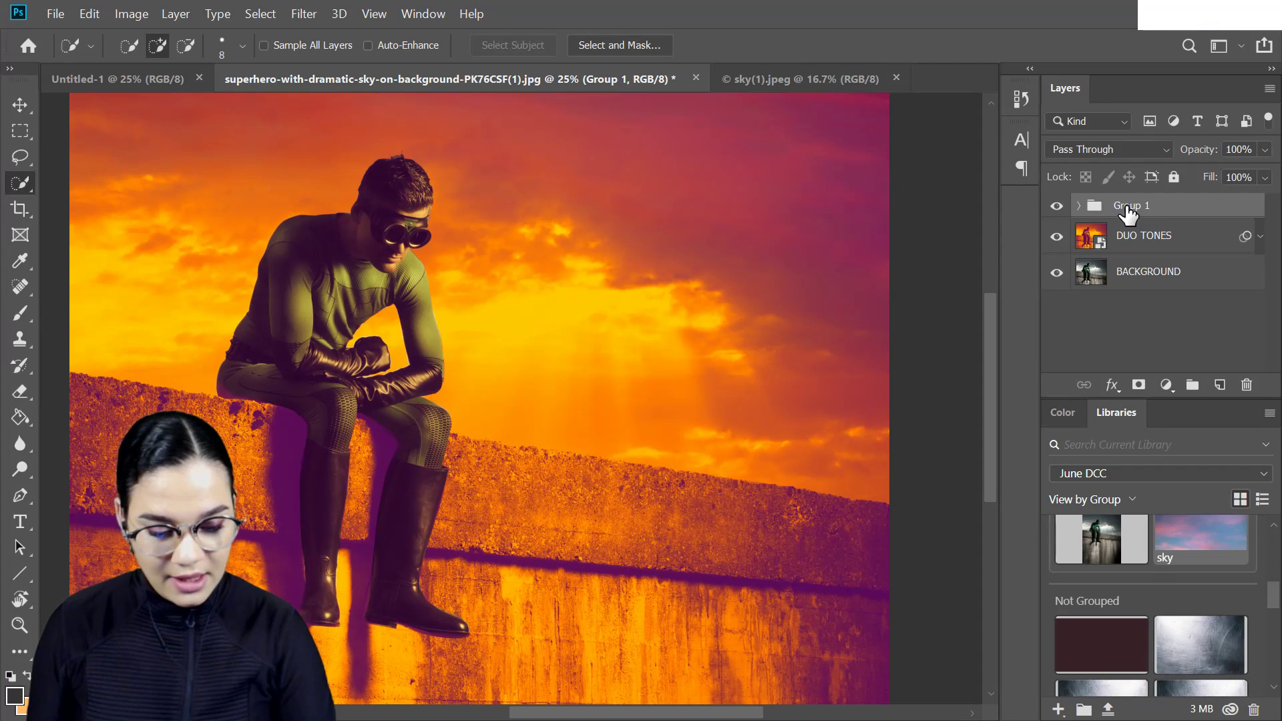
double_click(1127, 206)
key("Caps_Lock")
type("ADDE")
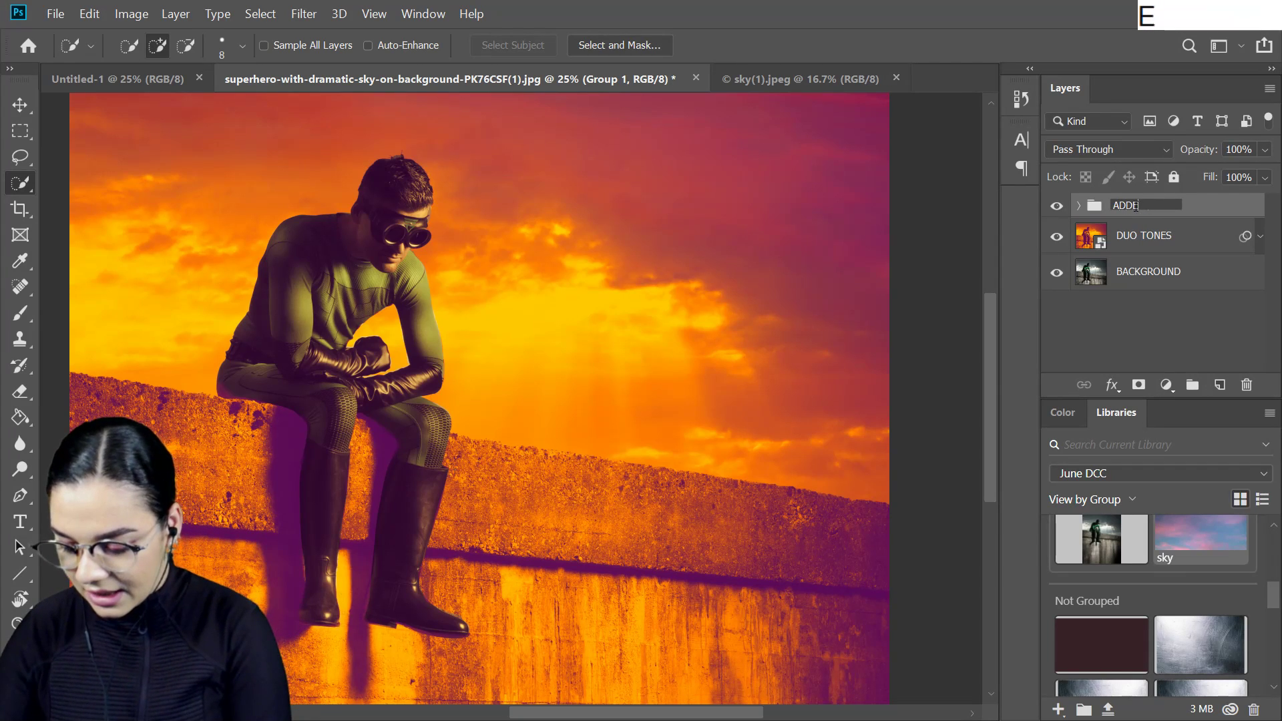
type("D TEXT")
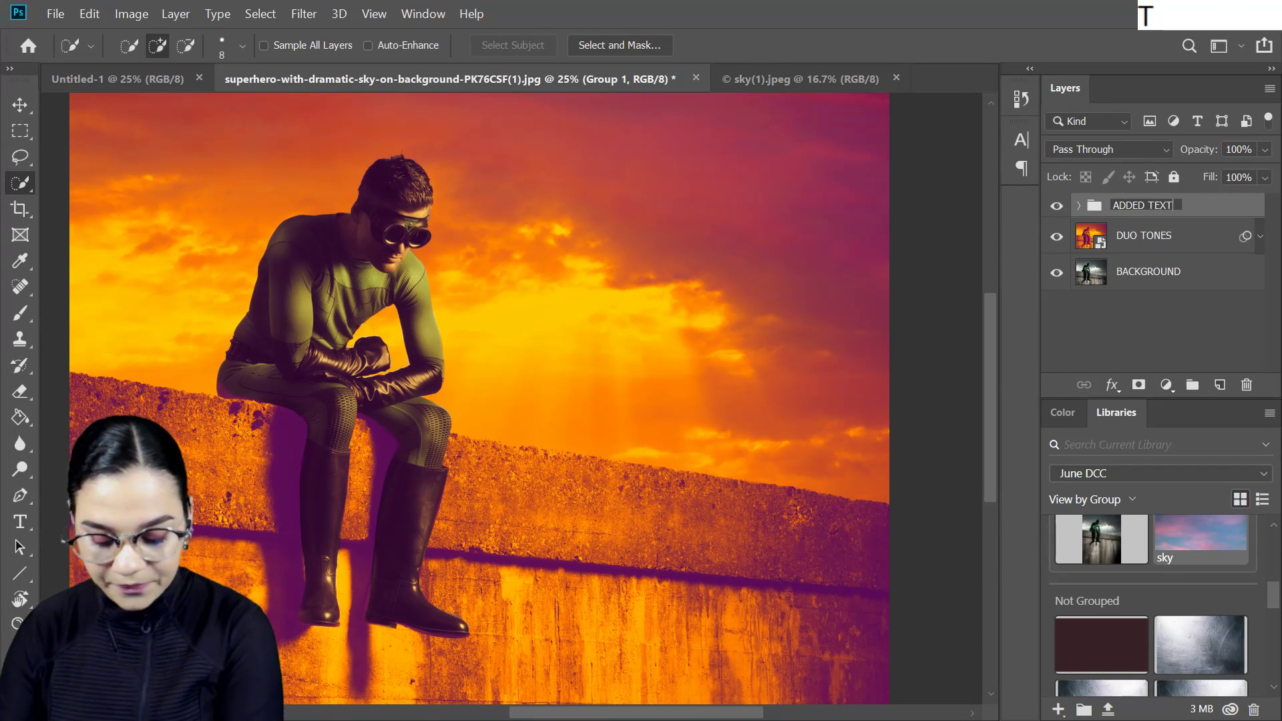
type("URE AND CO")
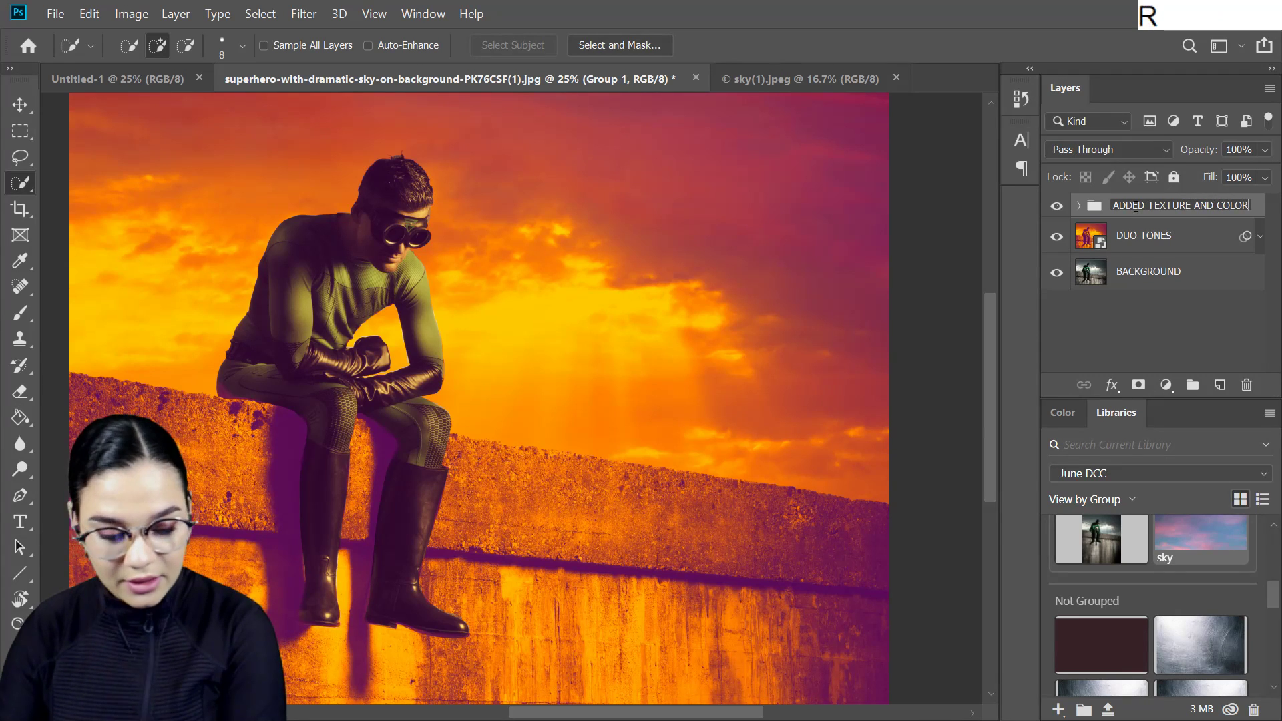
type("LOR")
key("Return")
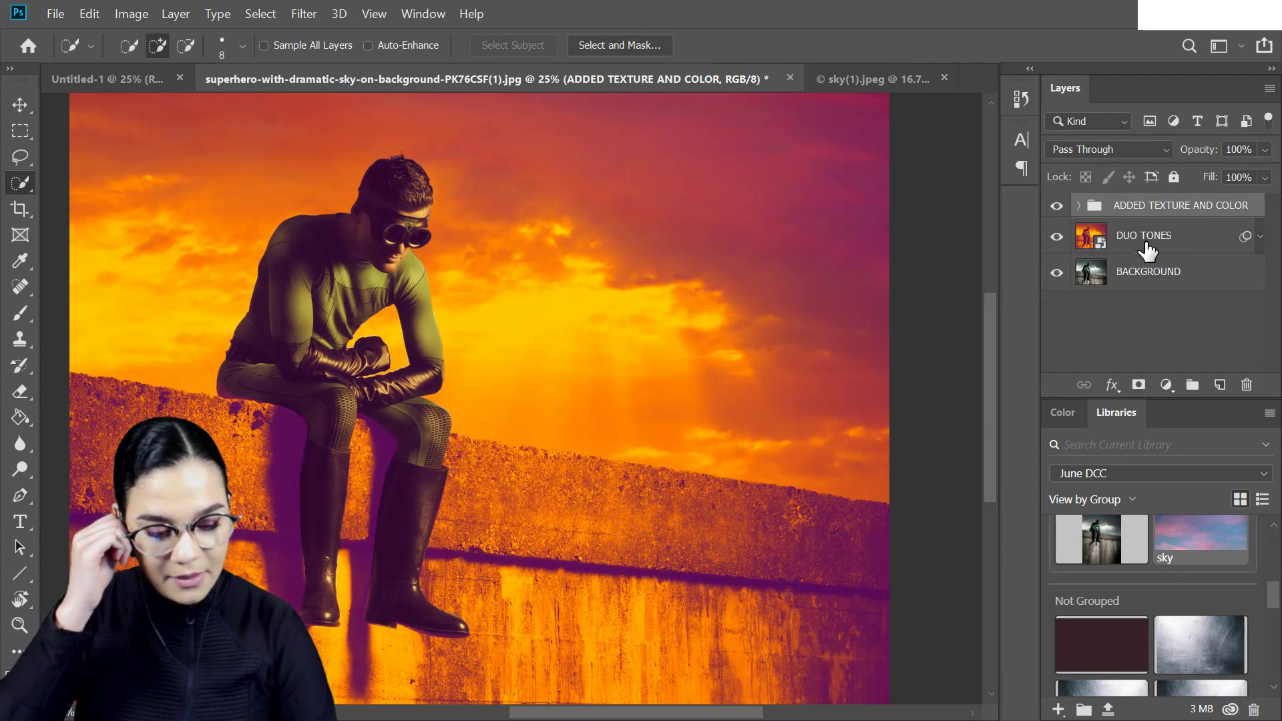
- Add the text "EVERY STORY NEEDS A HERO." in the sky beside the superhero's head, above the texture group
left_click(1214, 214)
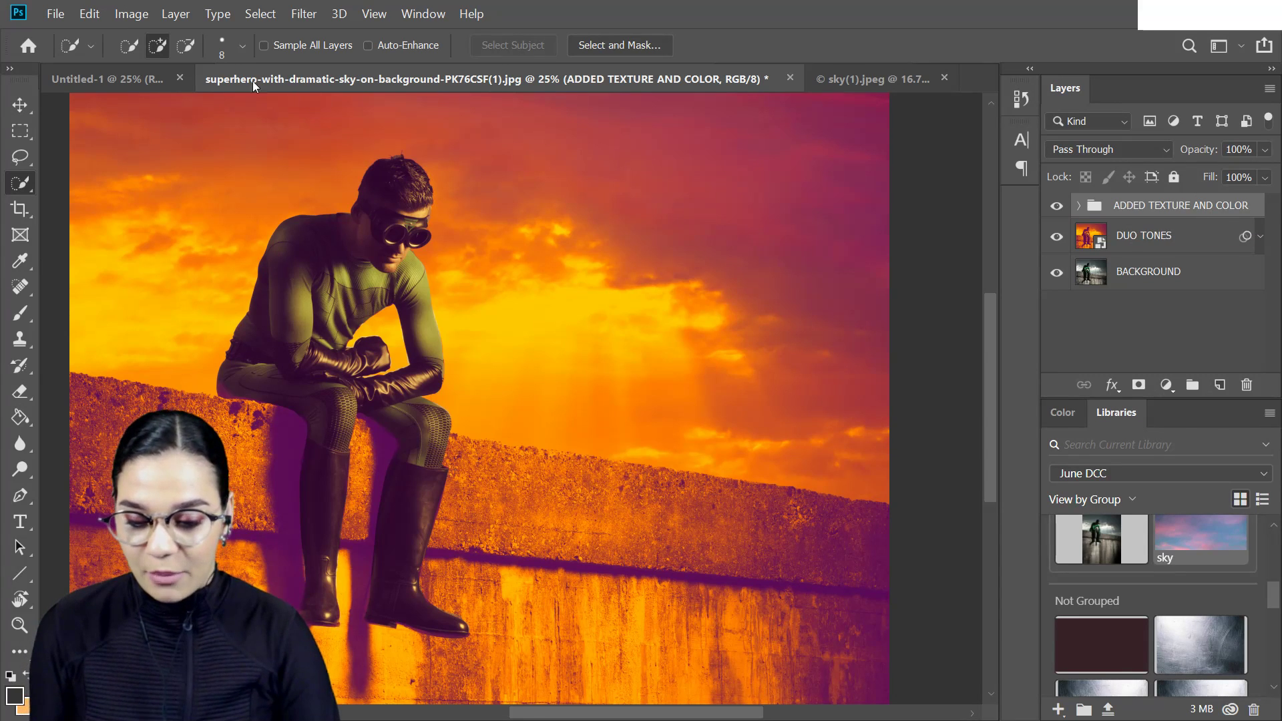
key("t")
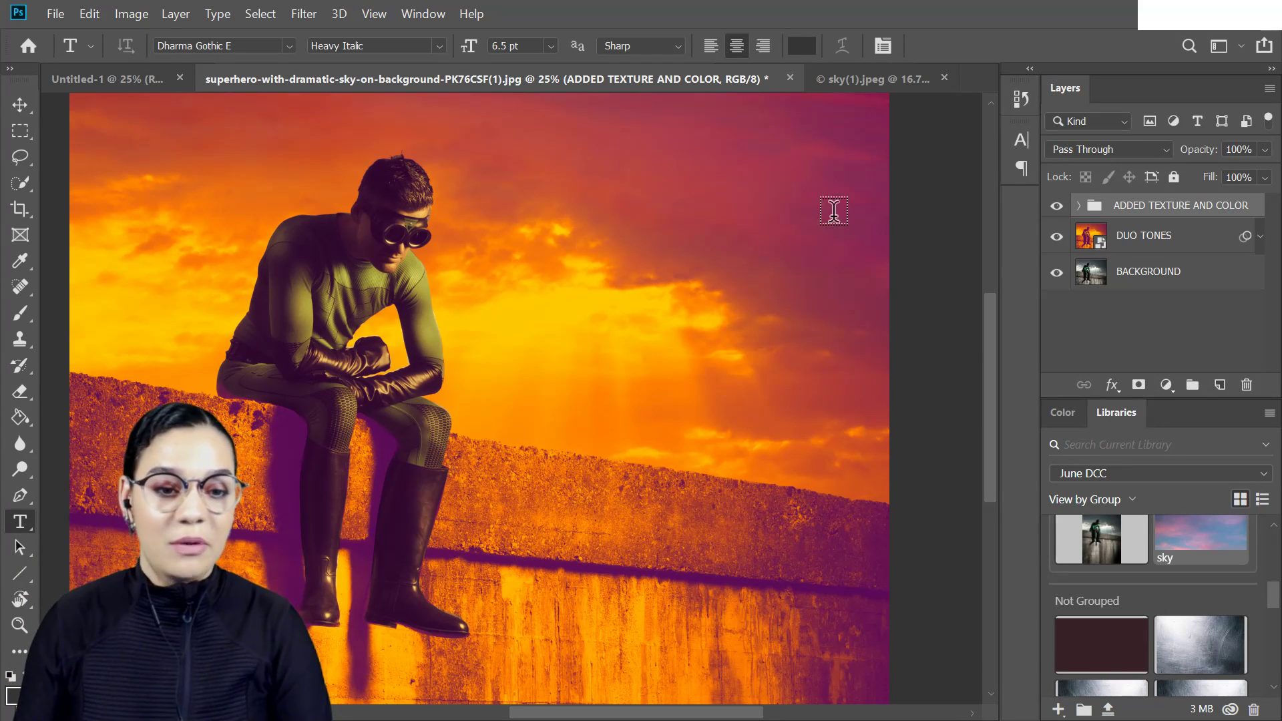
left_click(640, 187)
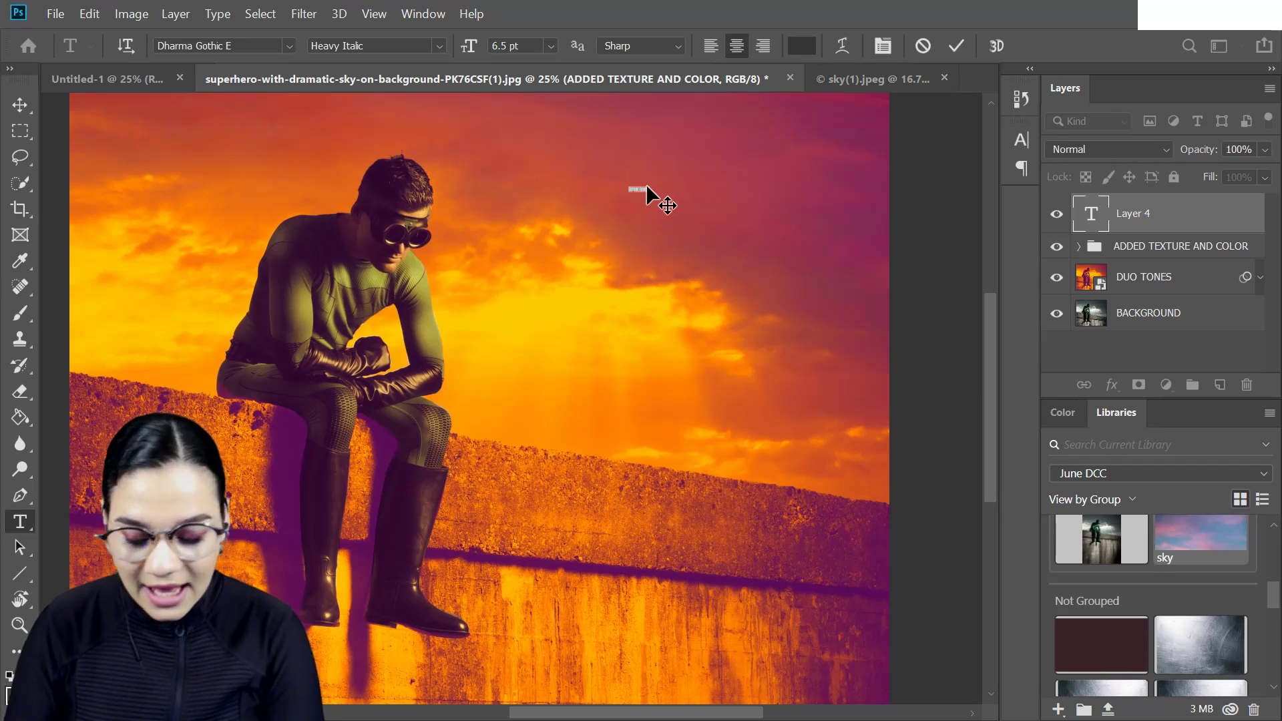
type("EVERY CITY N")
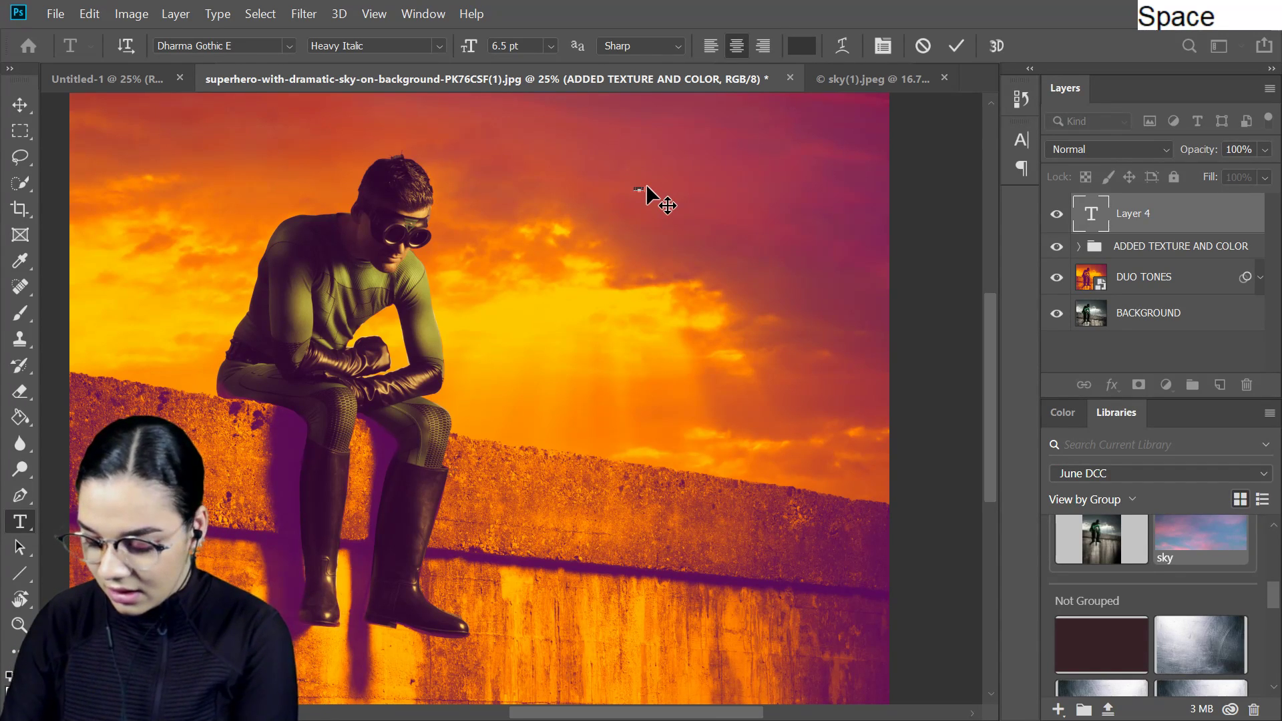
type("EEDS A HERO")
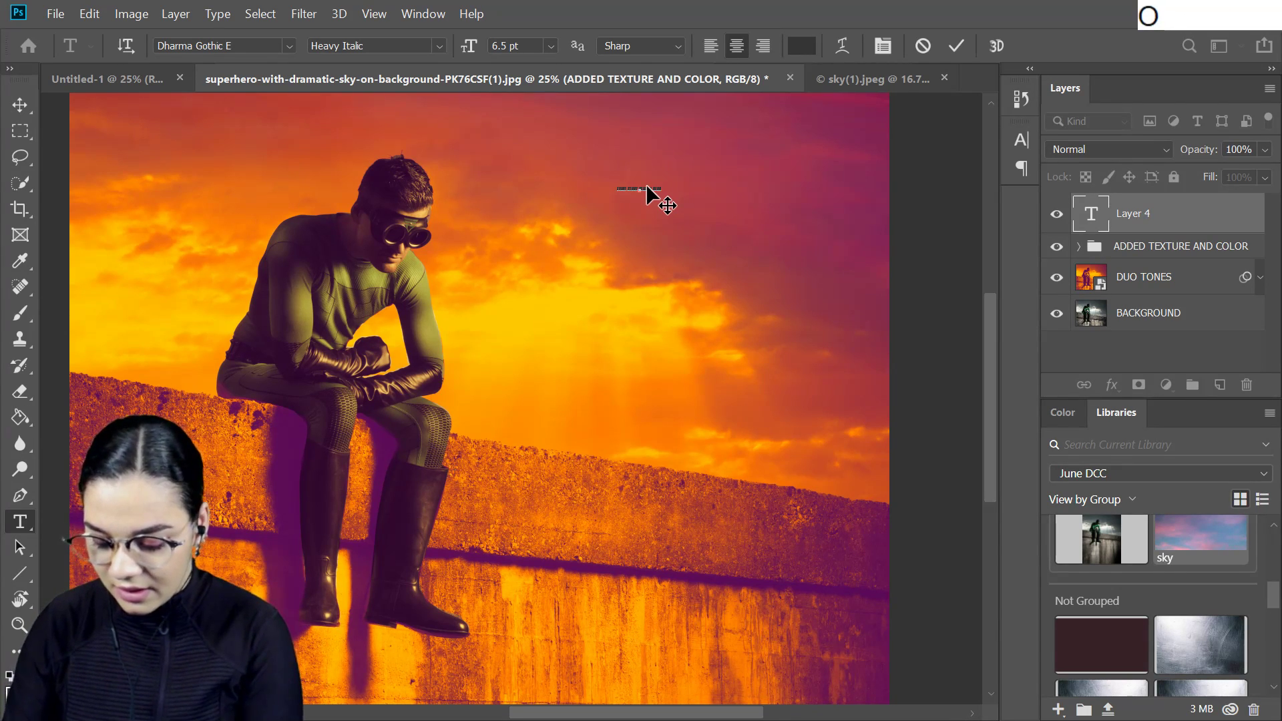
type(".")
left_click(1191, 220)
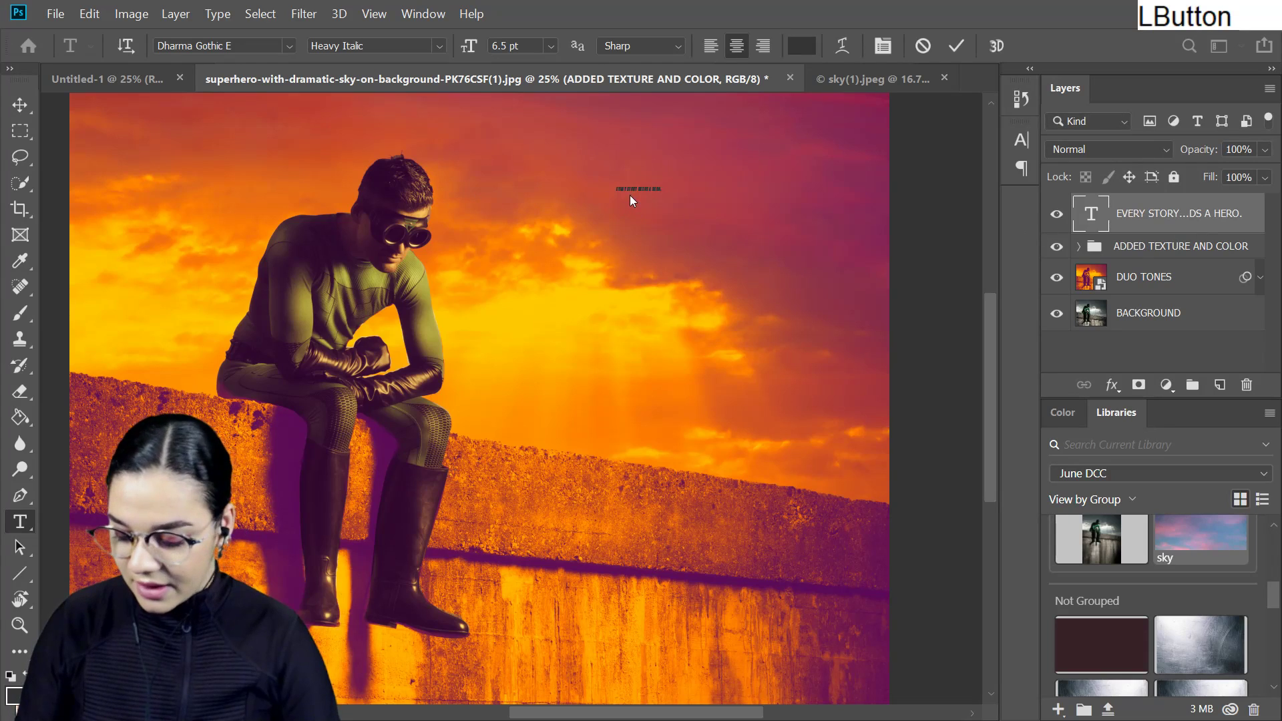
- Enlarge the headline text to about 53 pt with Free Transform and place it in the upper sky beside the superhero
key("ctrl+t")
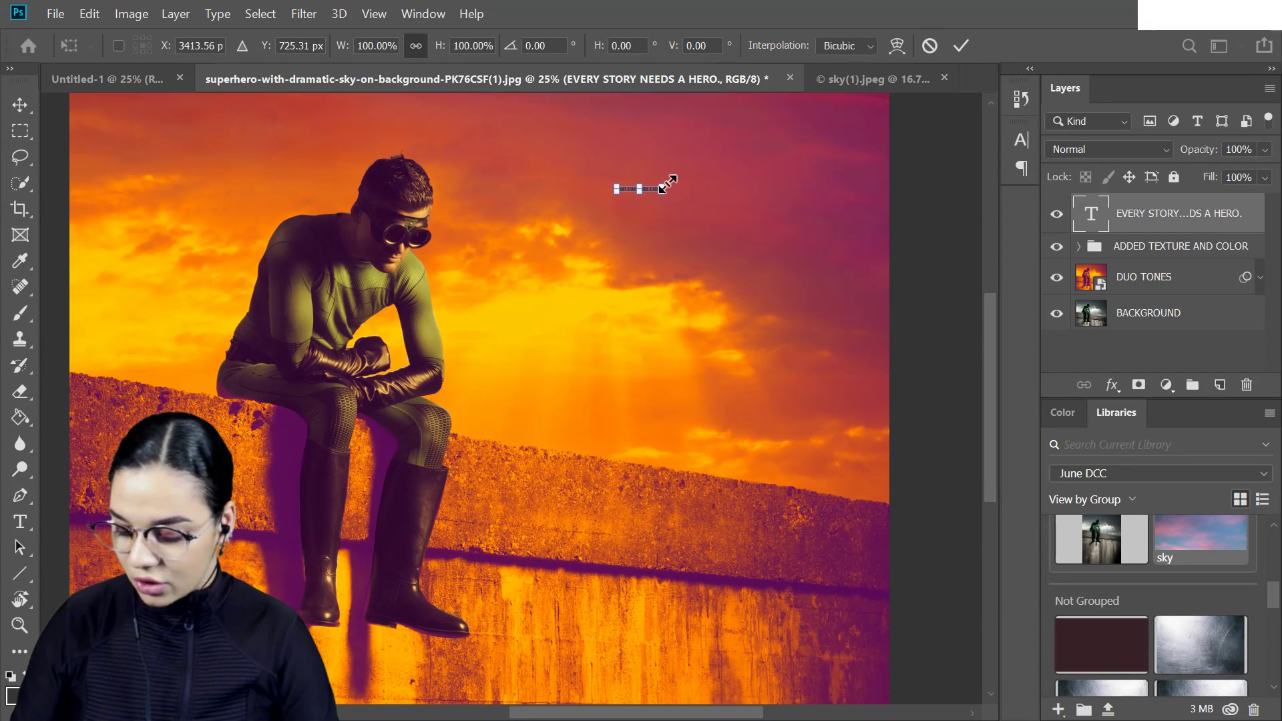
left_click_drag(663, 187, 838, 164)
left_click_drag(731, 182, 736, 192)
left_click_drag(621, 174, 464, 188)
left_click_drag(715, 196, 727, 182)
key("Return")
- Color the headline text white (ffffff) and set its font style to Light Italic
triple_click(732, 179)
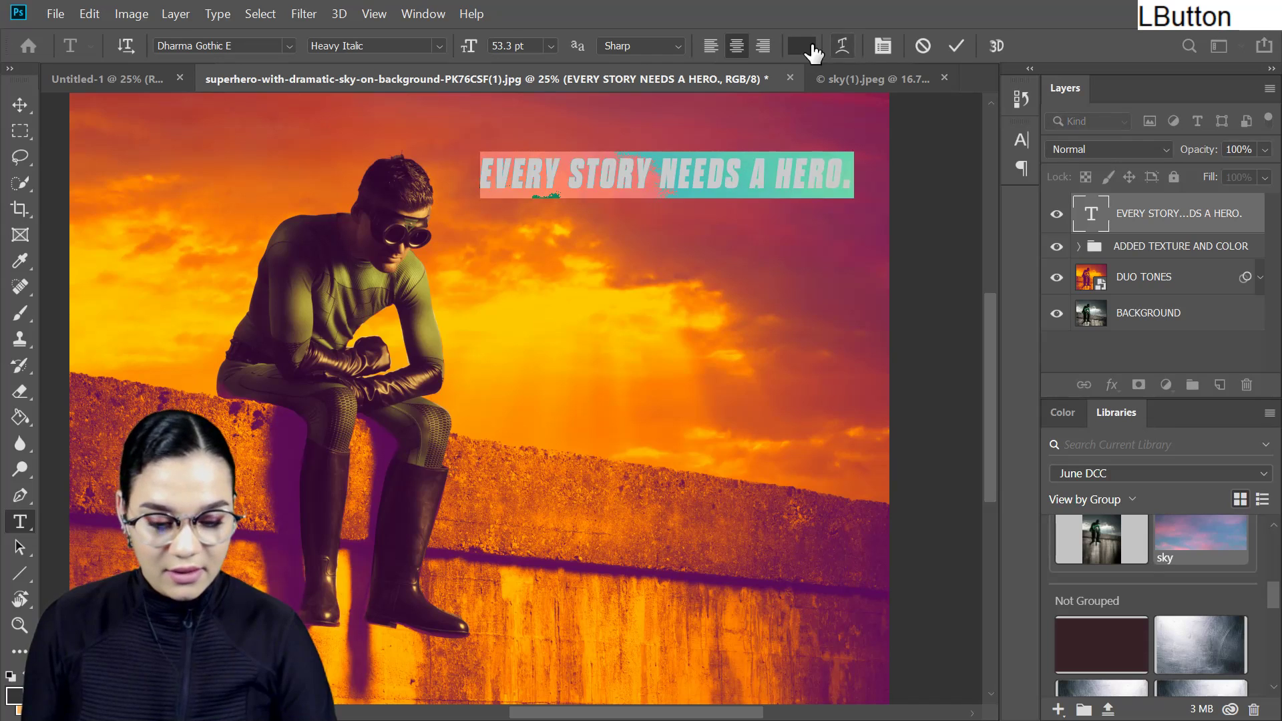
left_click(801, 45)
type("ffffff")
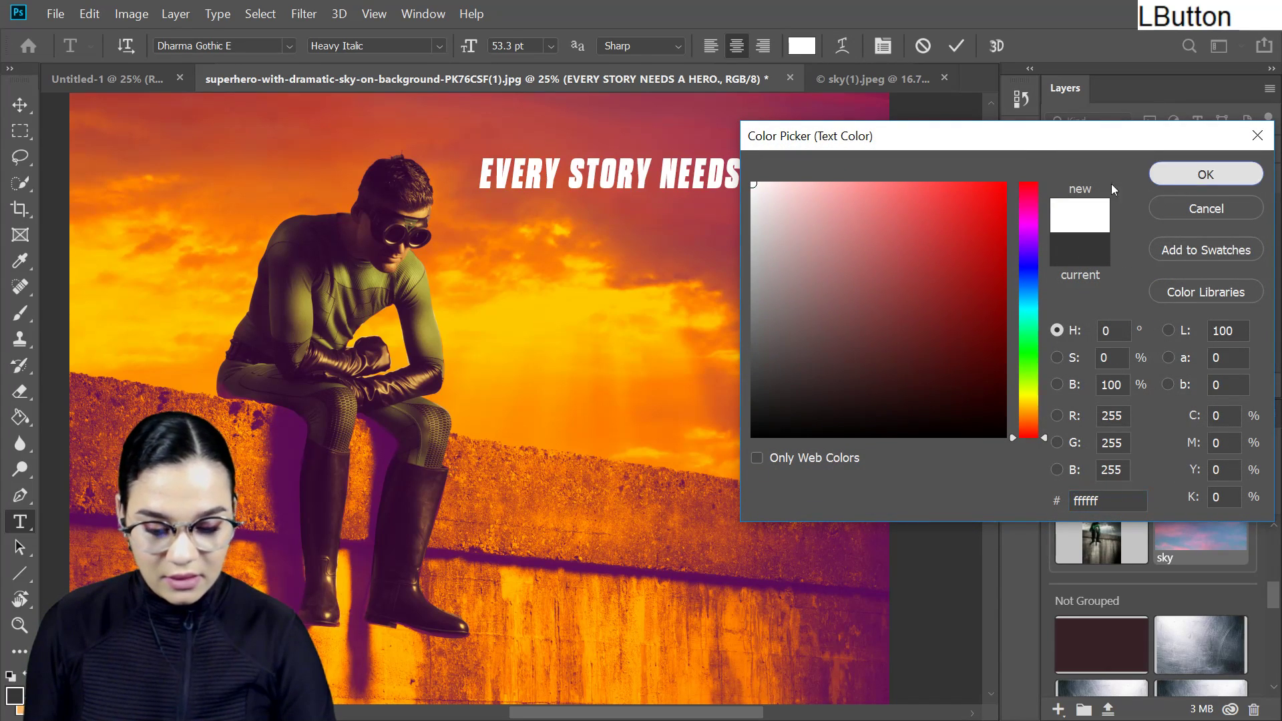
left_click(1159, 181)
left_click(439, 45)
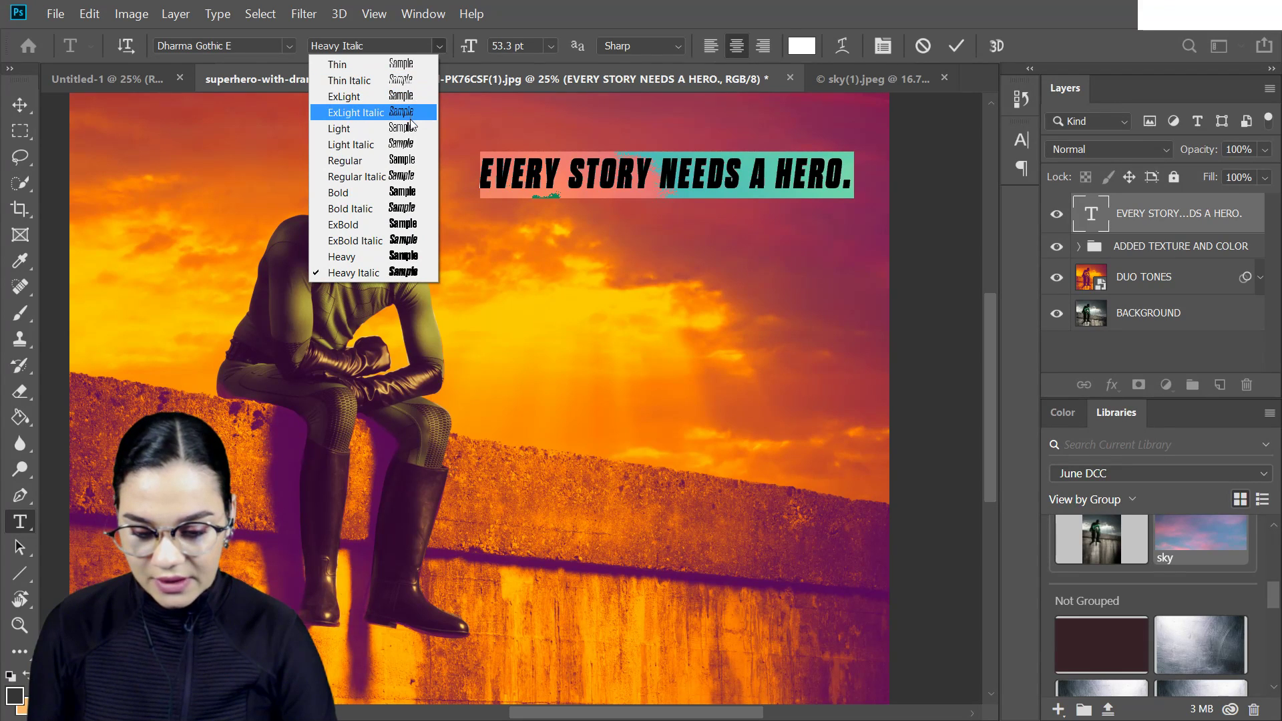
left_click(410, 145)
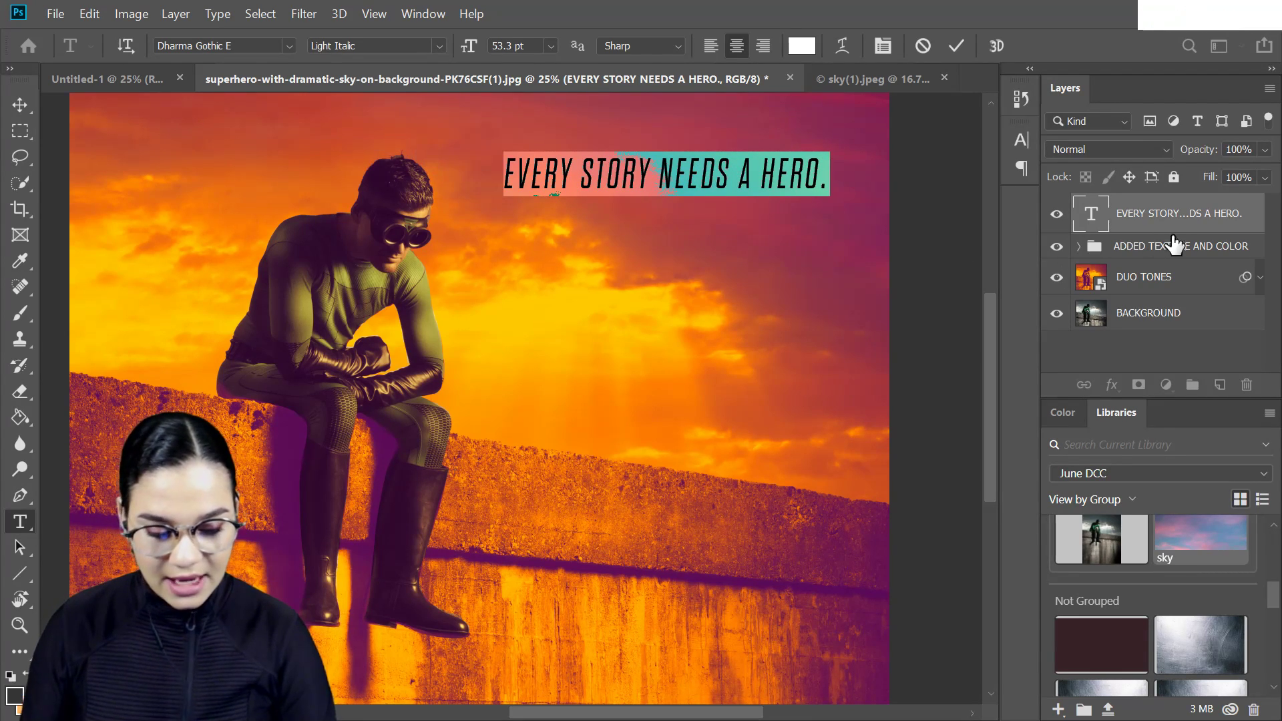
- Set the headline's character tracking to 0 and commit the text edit
left_click(1020, 142)
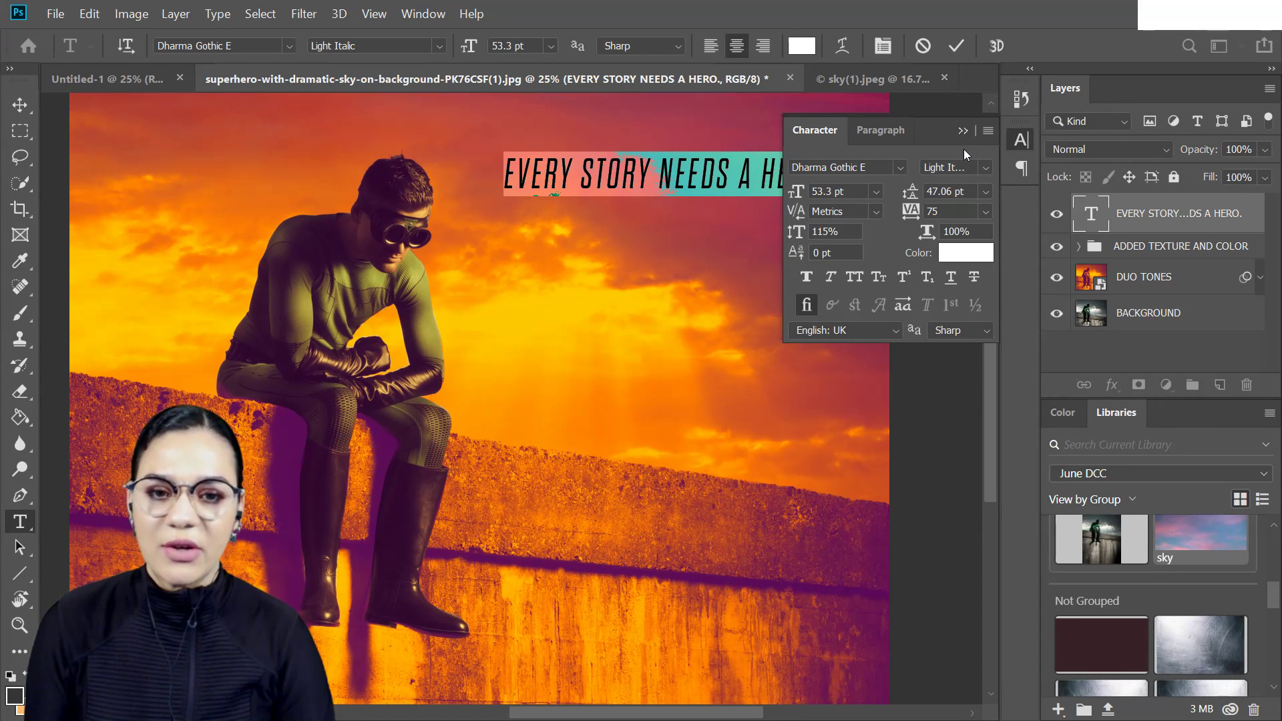
left_click(426, 16)
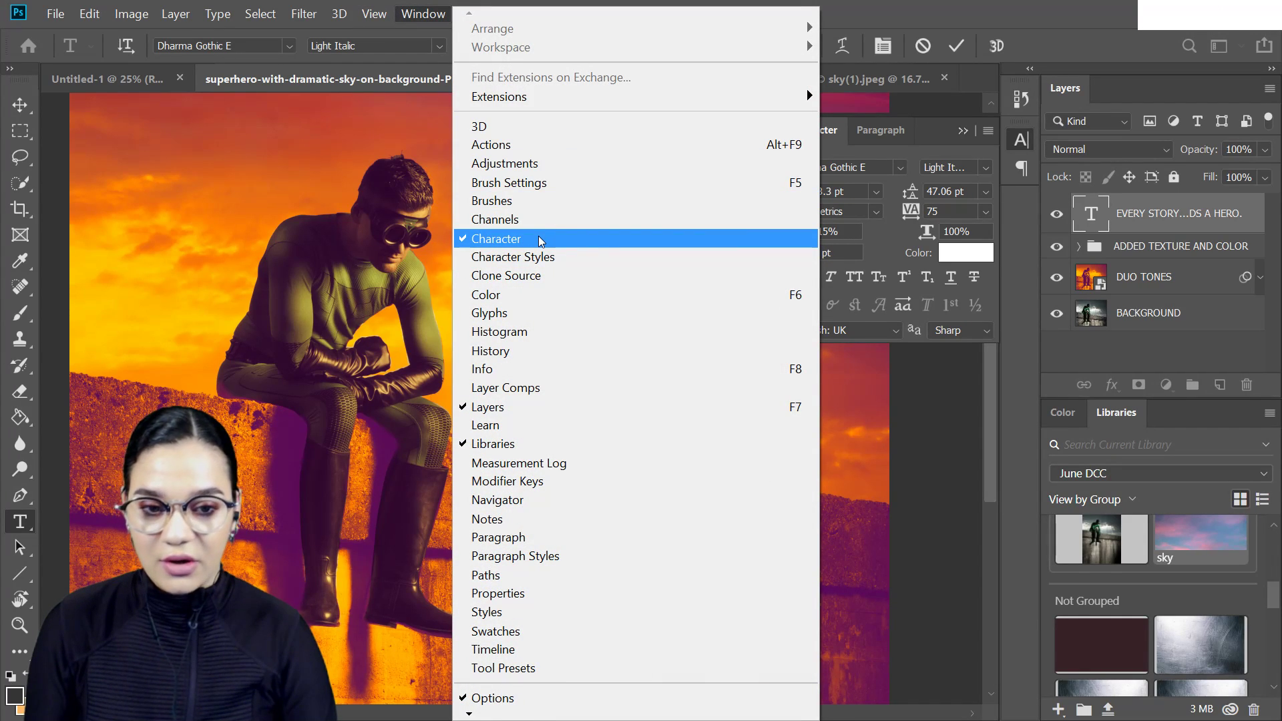
left_click(1021, 142)
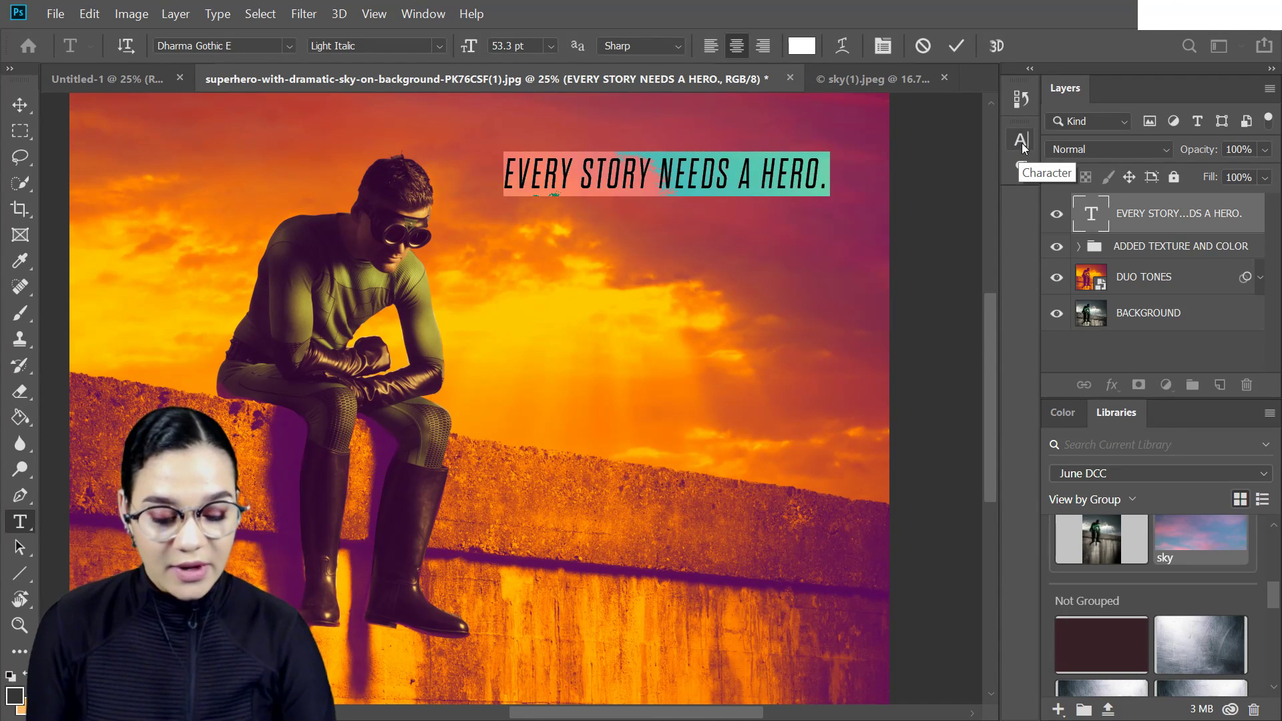
left_click(1020, 141)
left_click(978, 211)
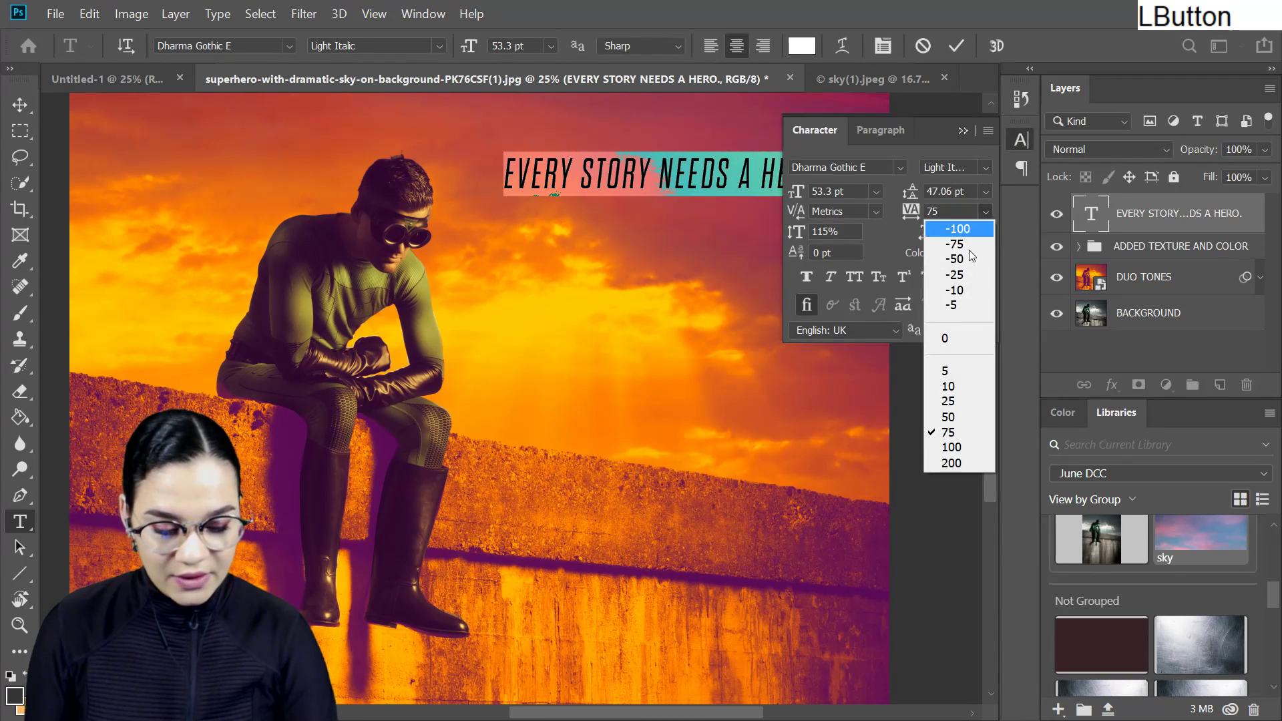
left_click(952, 338)
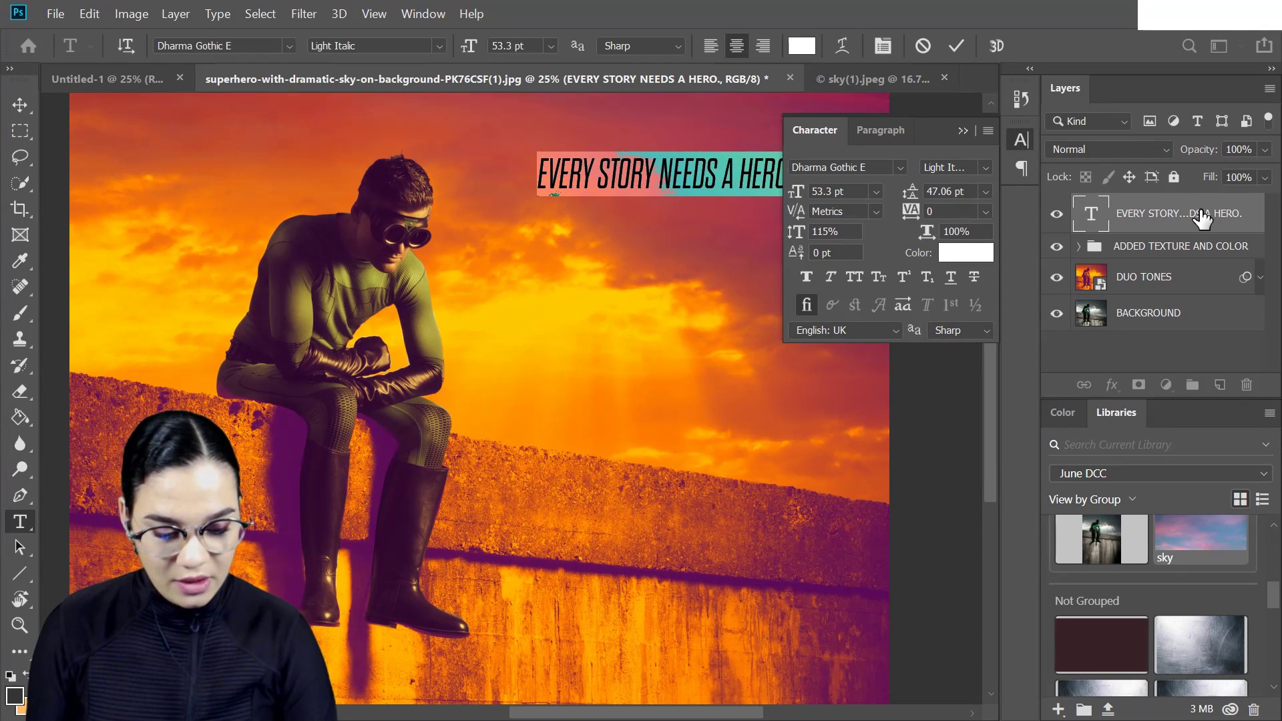
left_click(1022, 142)
left_click(1191, 225)
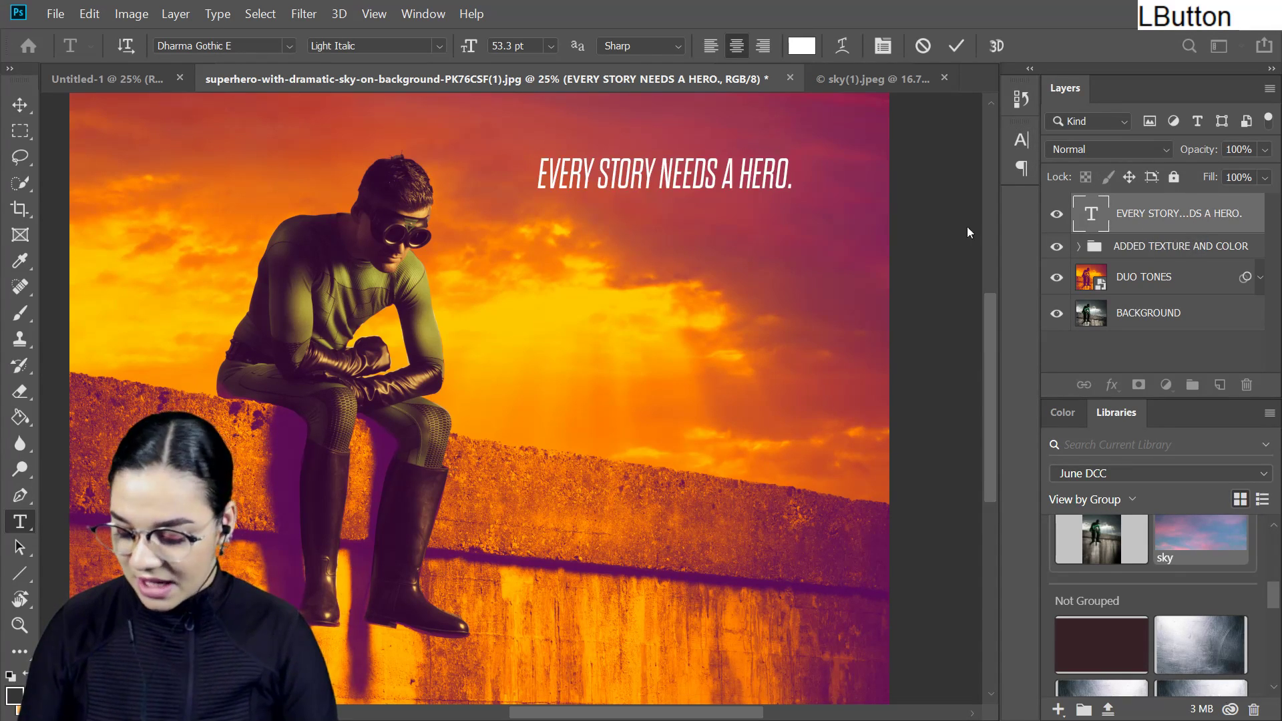
- Scale the headline up with Free Transform so it fills the sky beside the superhero's head, and apply it
key("ctrl+t")
left_click_drag(792, 152, 845, 147)
mouse_move(739, 186)
left_mouse_down()
mouse_move(754, 168)
mouse_move(745, 191)
left_mouse_up()
key("Return")
- Add a second text line reading "IT'S TOTALLY NOT" below the headline
key("t")
left_click(646, 248)
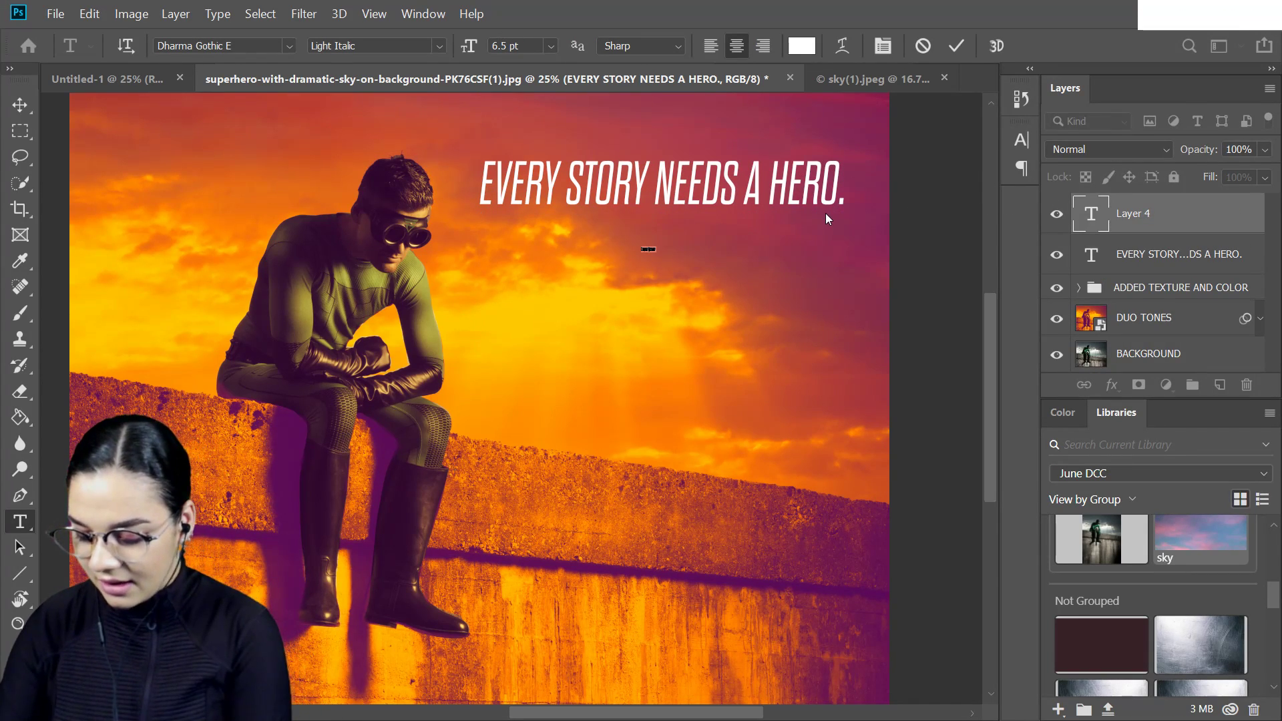
type("\"T")
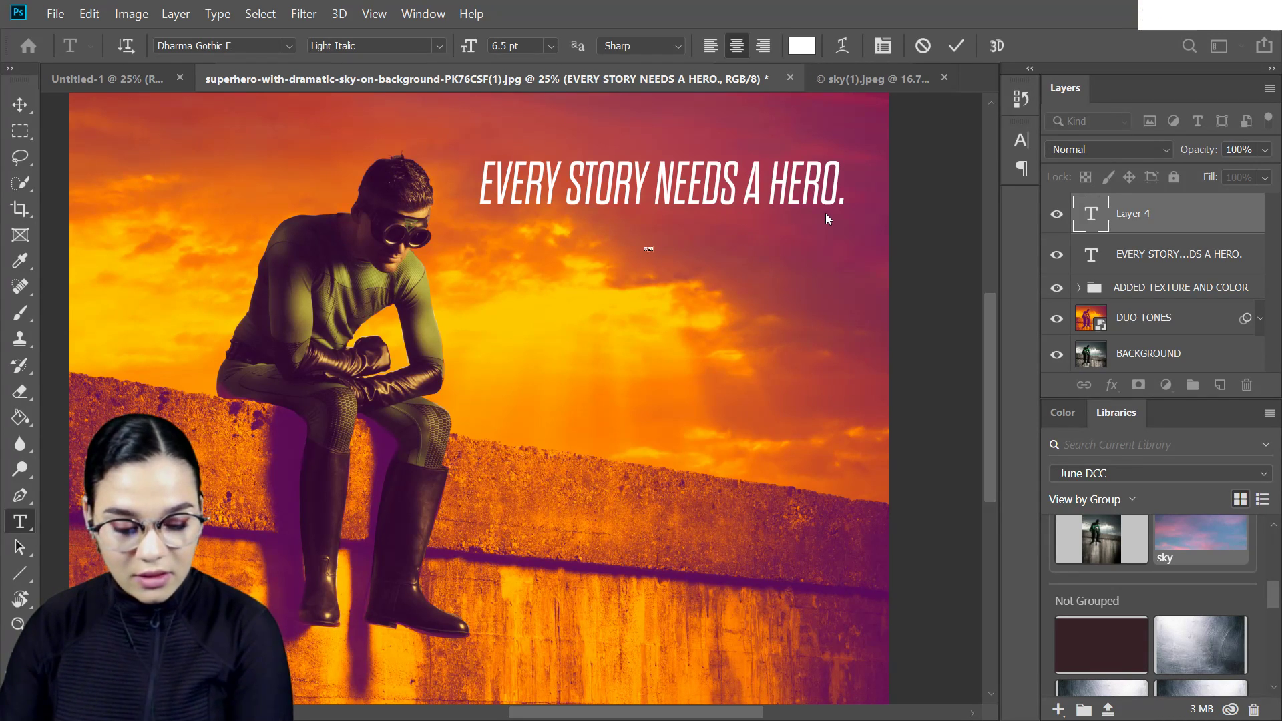
key("BackSpace")
type("BASED ON AY NOT")
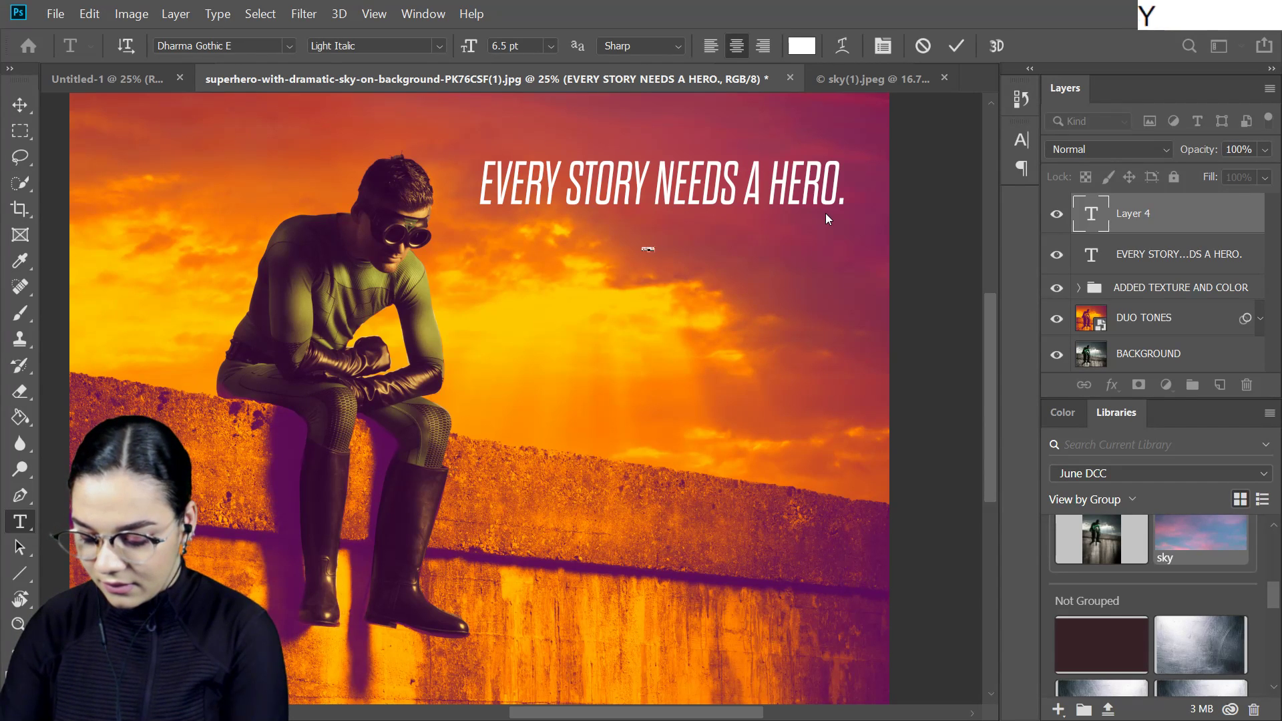
left_click(1154, 217)
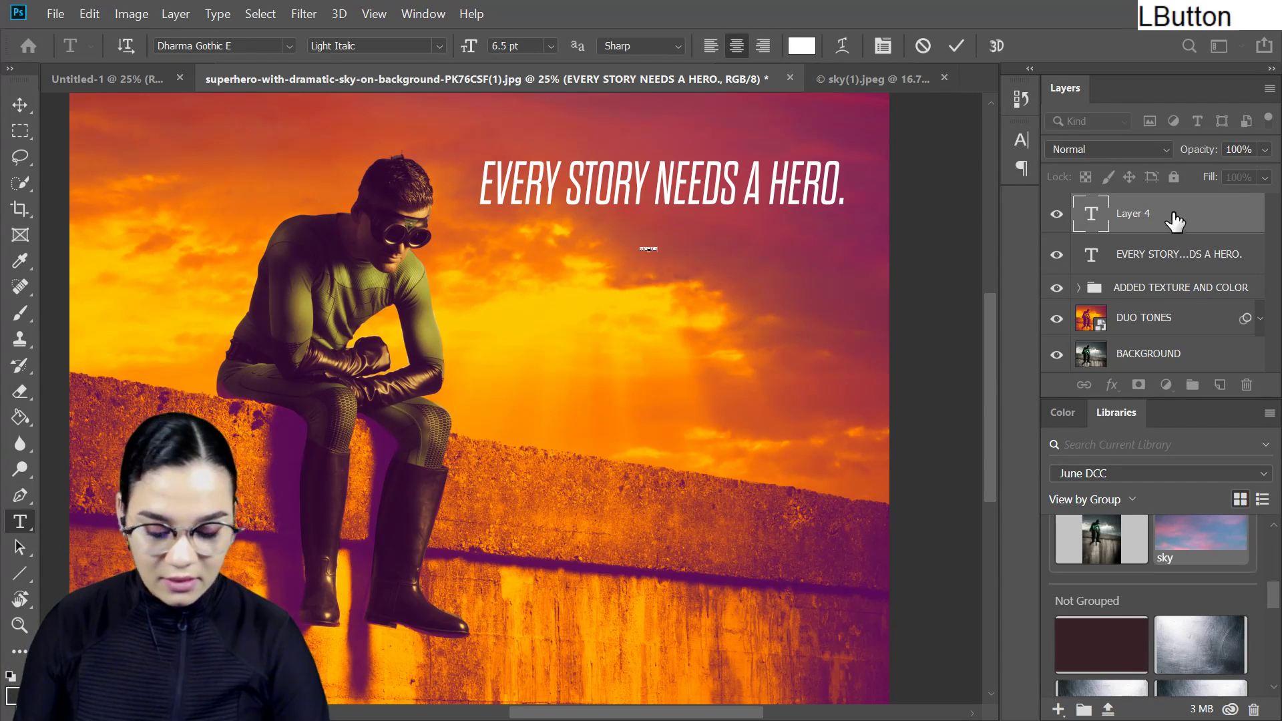
- Enlarge the second text line to about 59 pt with Free Transform, centered just below the headline
key("ctrl+t")
left_click_drag(654, 247, 487, 163)
key("Return")
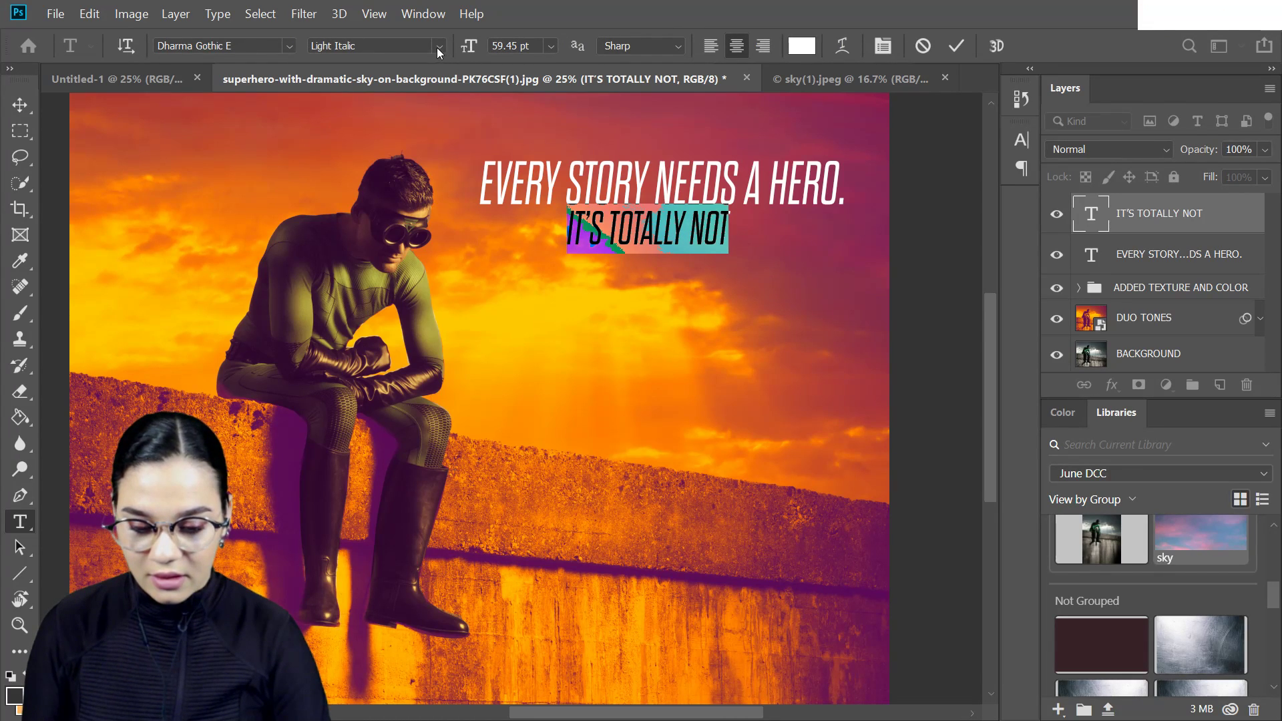
- Set the second text line to Thin Italic and scale it down slightly beneath the headline
left_click(438, 50)
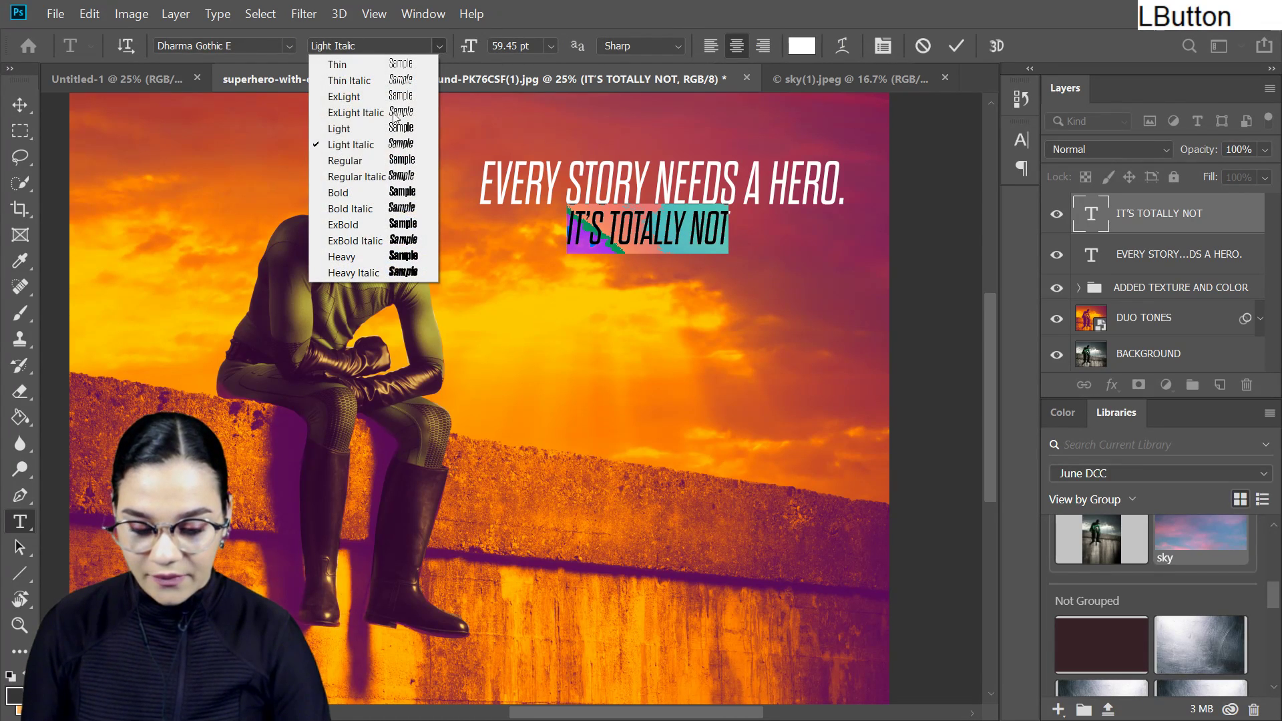
left_click(414, 81)
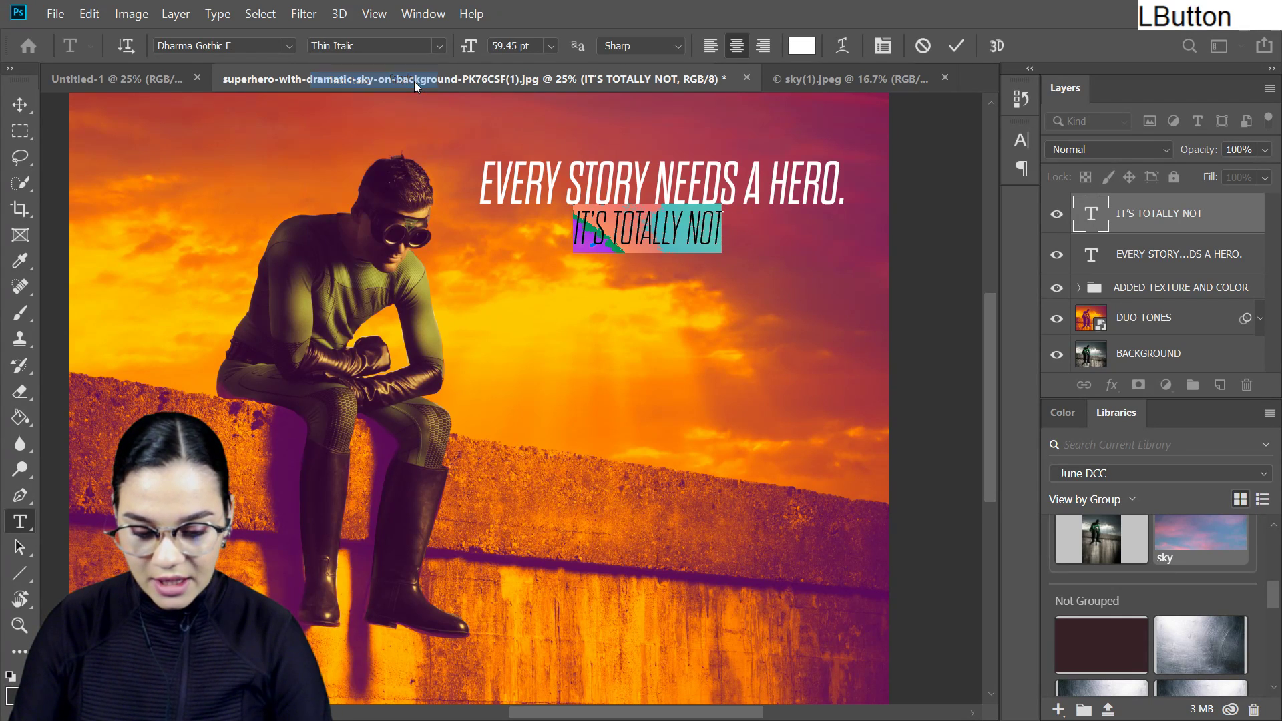
left_click(1225, 232)
key("ctrl+t")
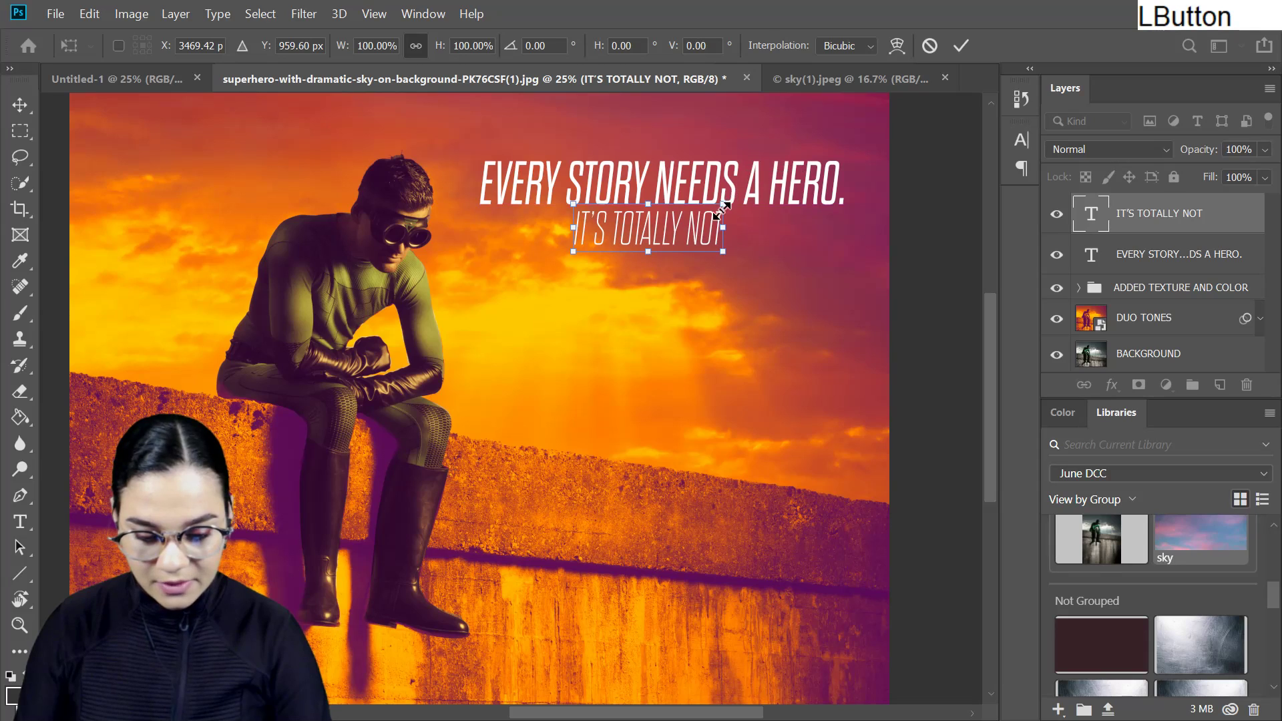
left_click_drag(722, 206, 670, 238)
key("Return")
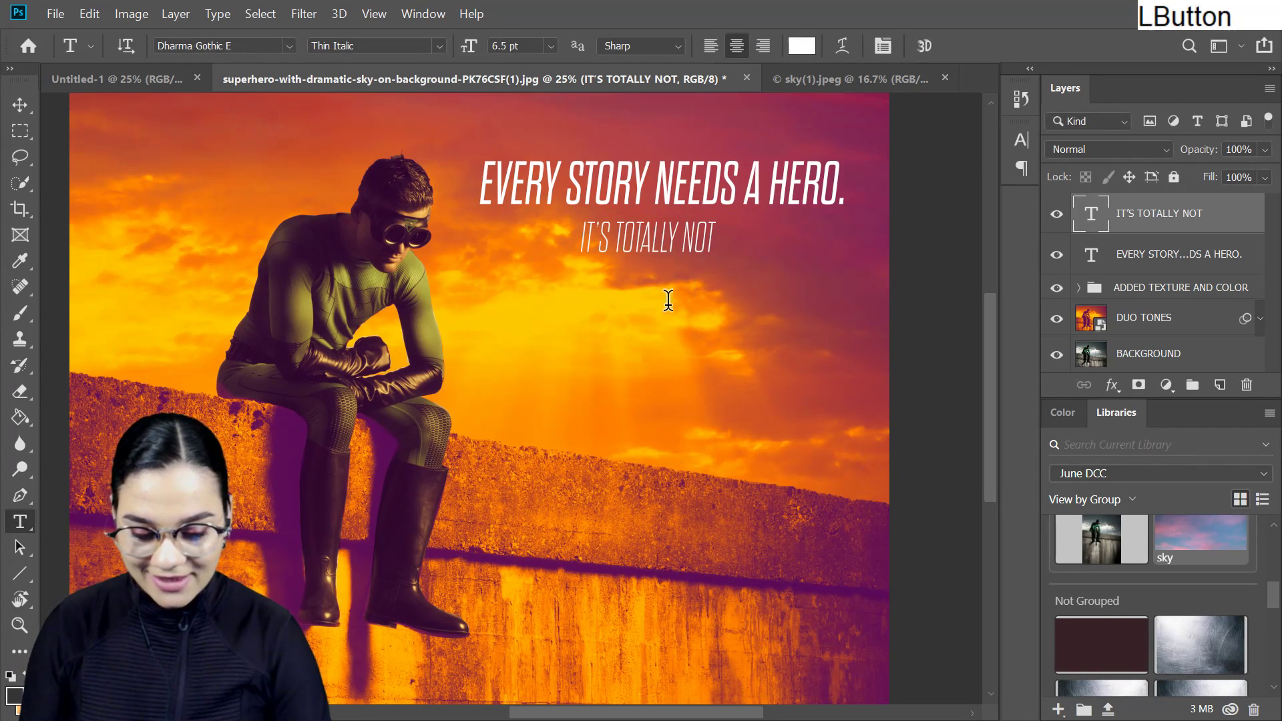
- Add a third text line reading "THIS GUY" and enlarge it to about 150 pt with Free Transform, just below "IT'S TOTALLY NOT"
left_click(658, 302)
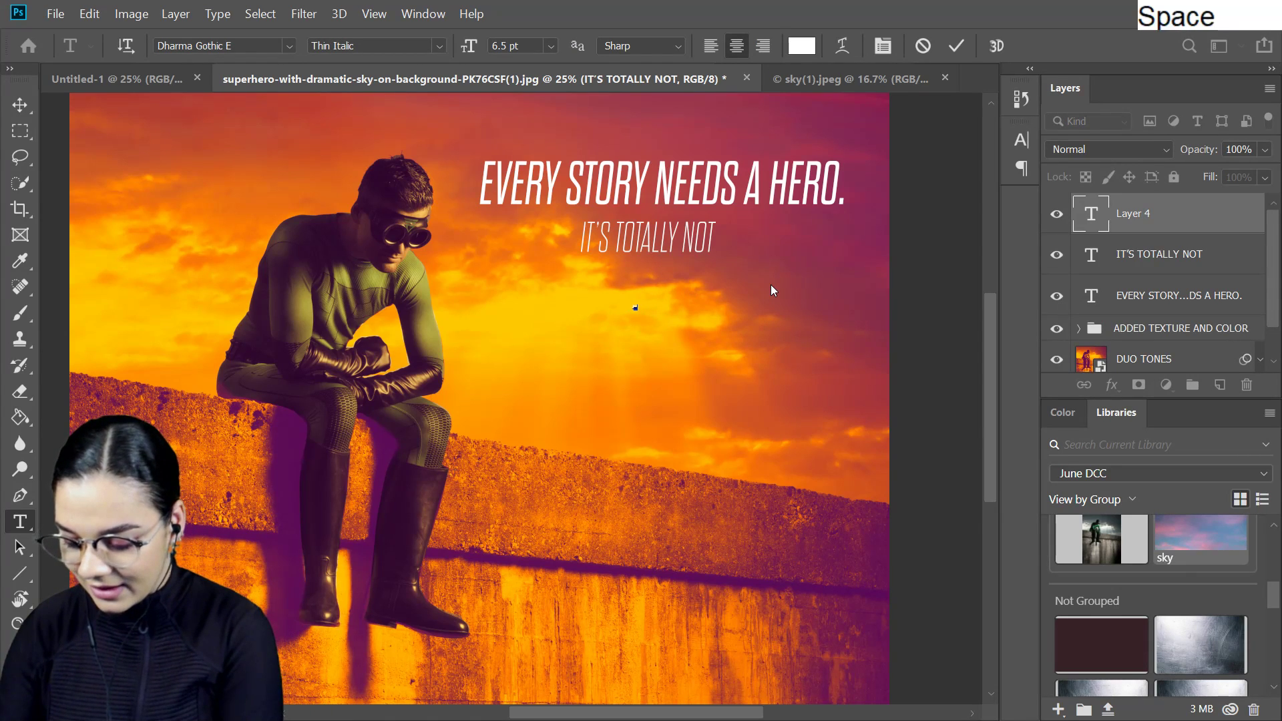
type("GUY")
left_click(1178, 224)
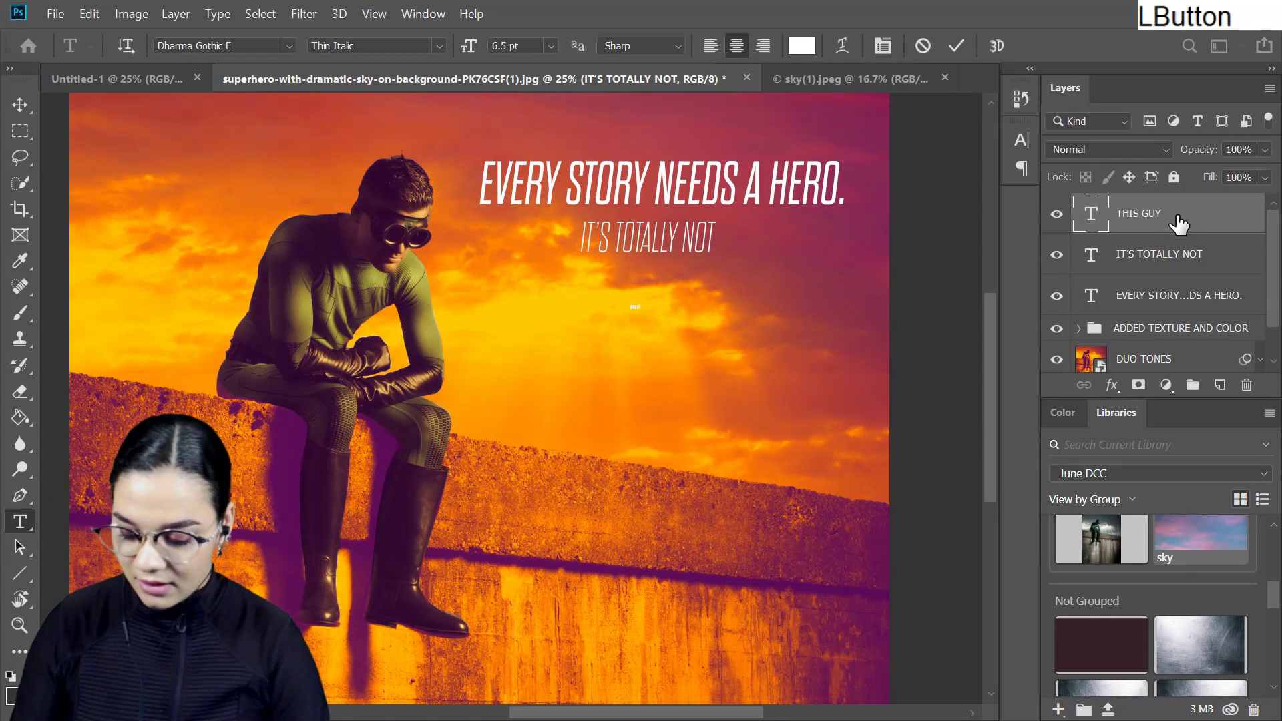
key("ctrl+t")
left_click_drag(659, 303, 718, 311)
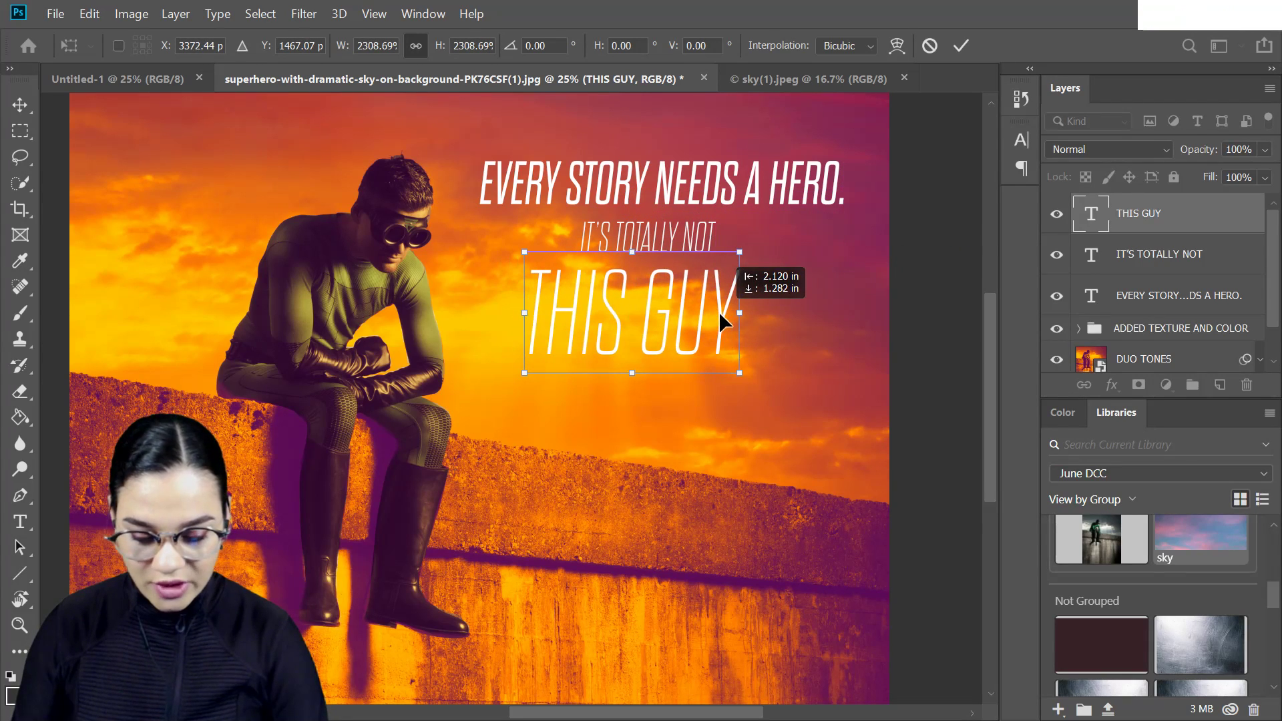
key("KP_Enter")
- Set "THIS GUY" to Heavy Italic and color it purple #5c0d56, sampled from the shadow between the superhero's legs
triple_click(677, 309)
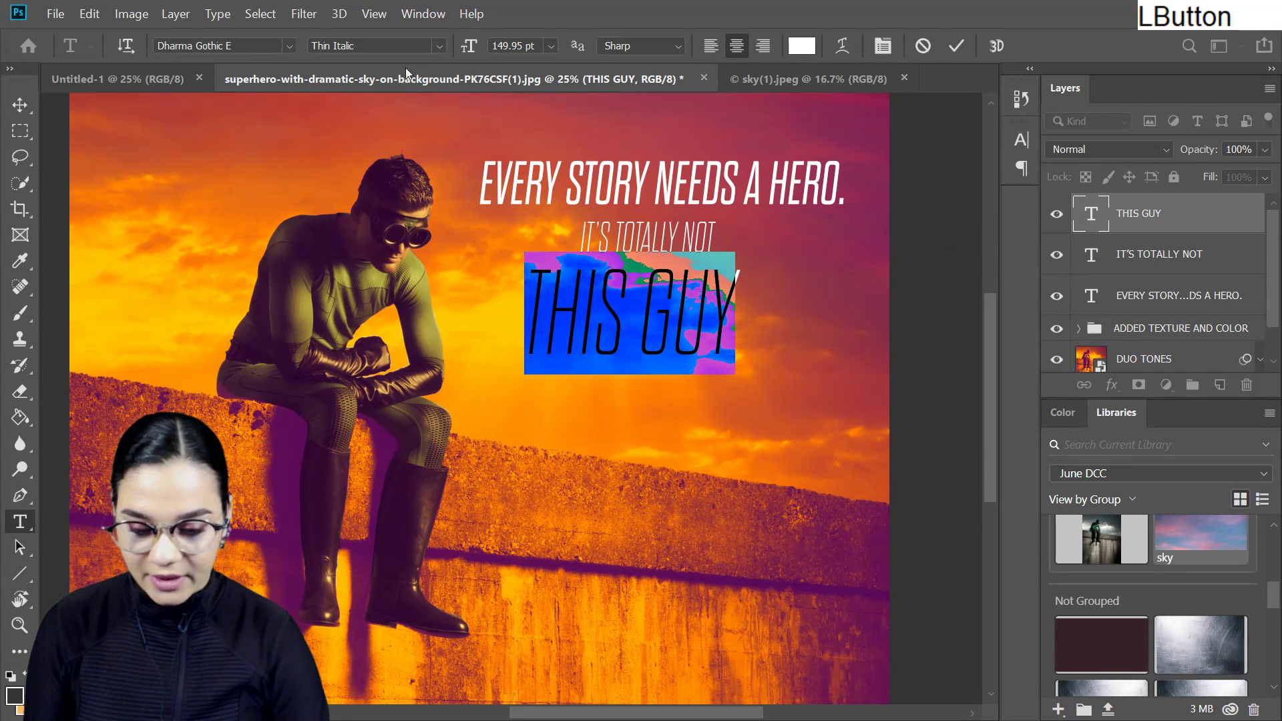
left_click(439, 46)
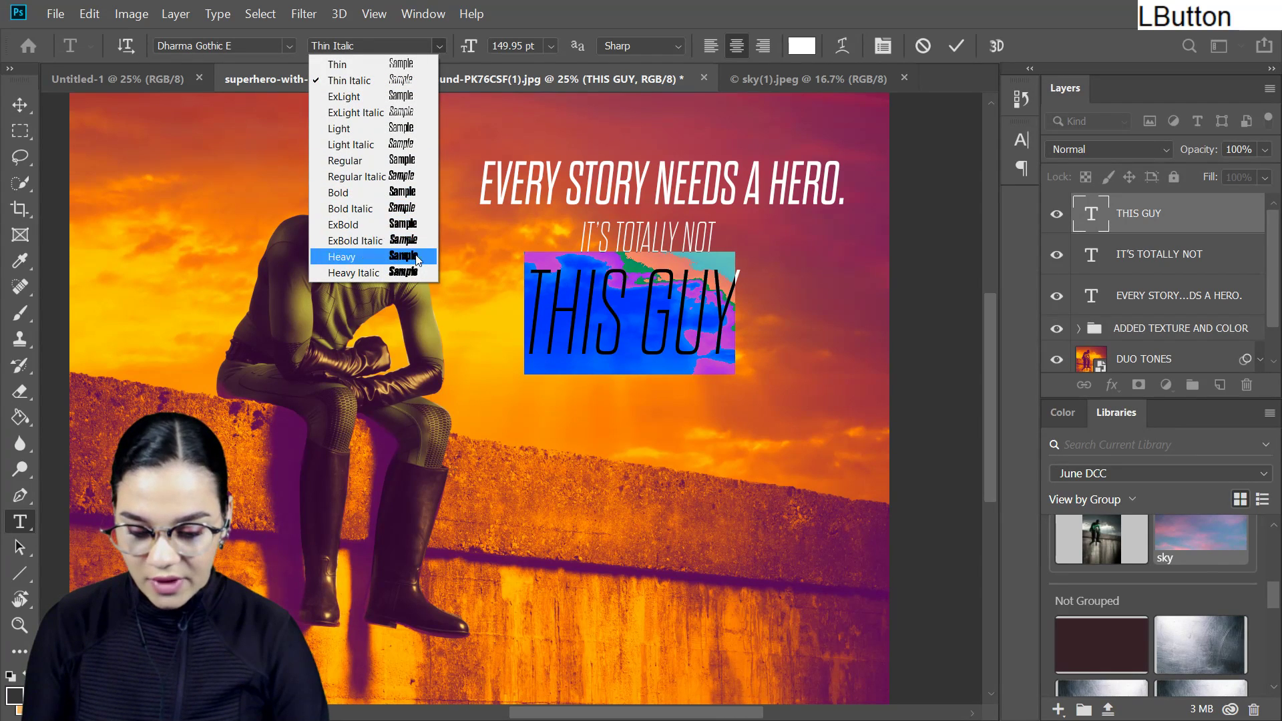
left_click(427, 271)
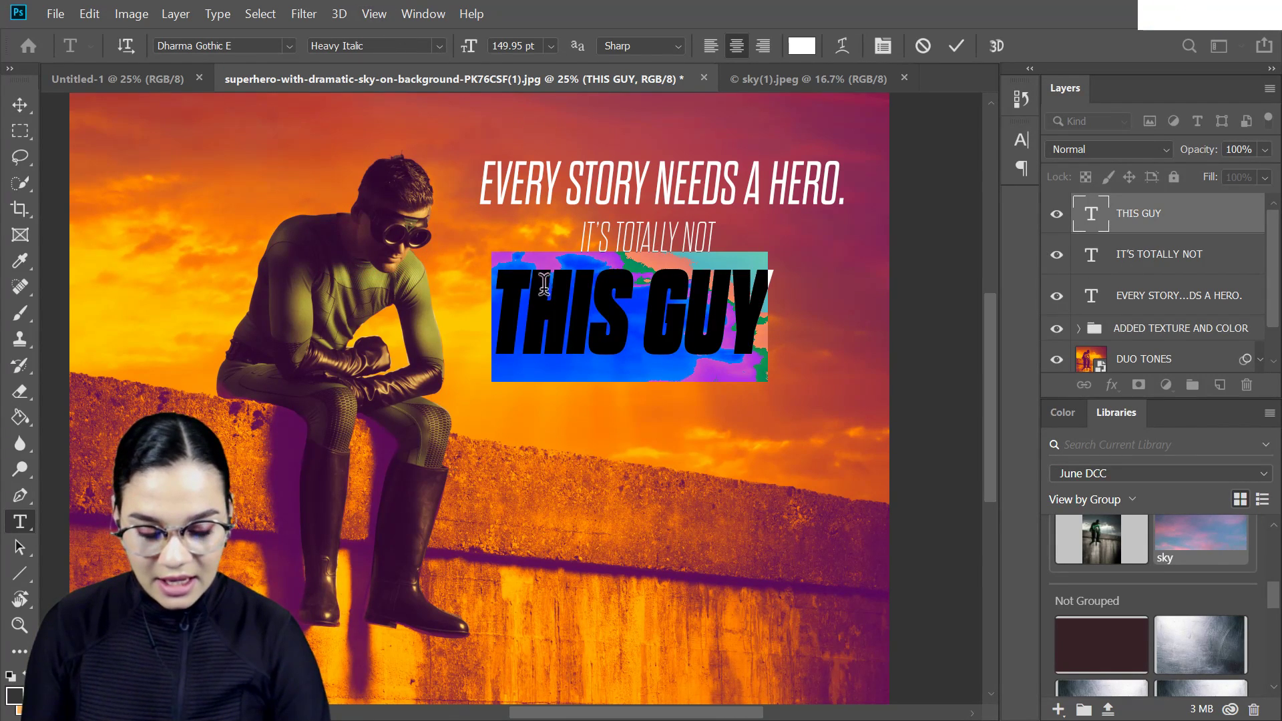
left_click(803, 46)
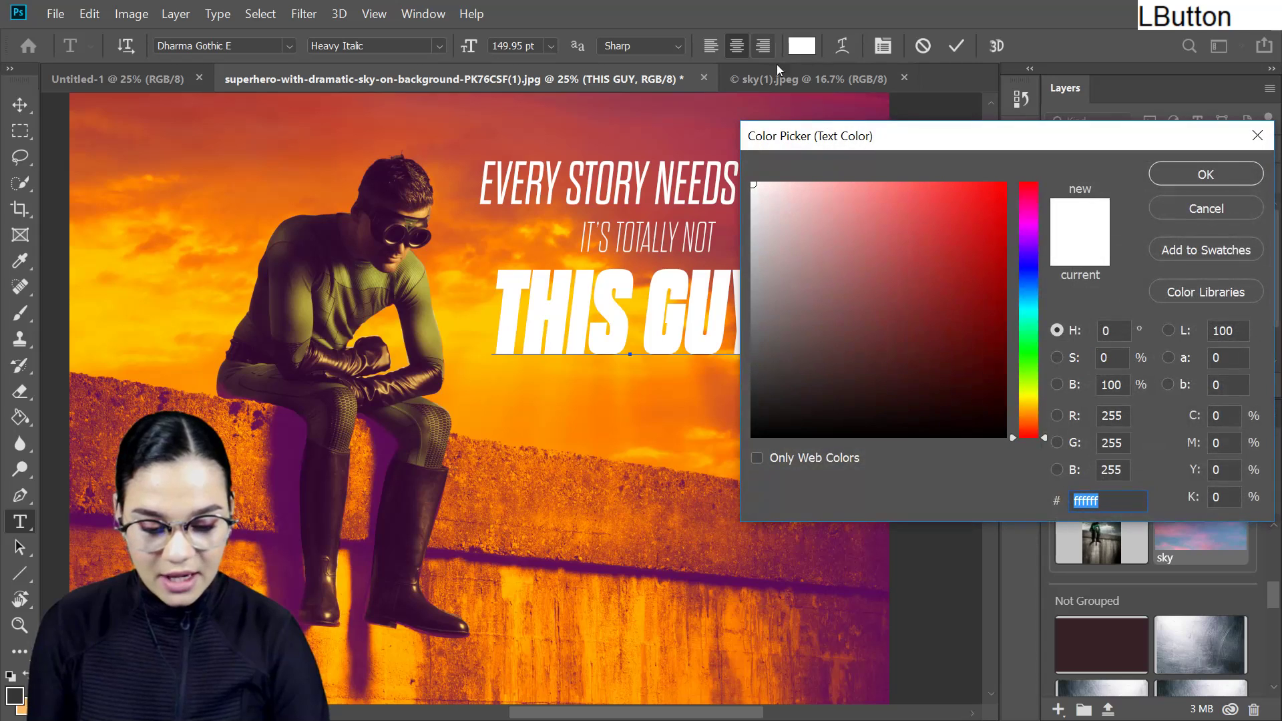
left_click(383, 447)
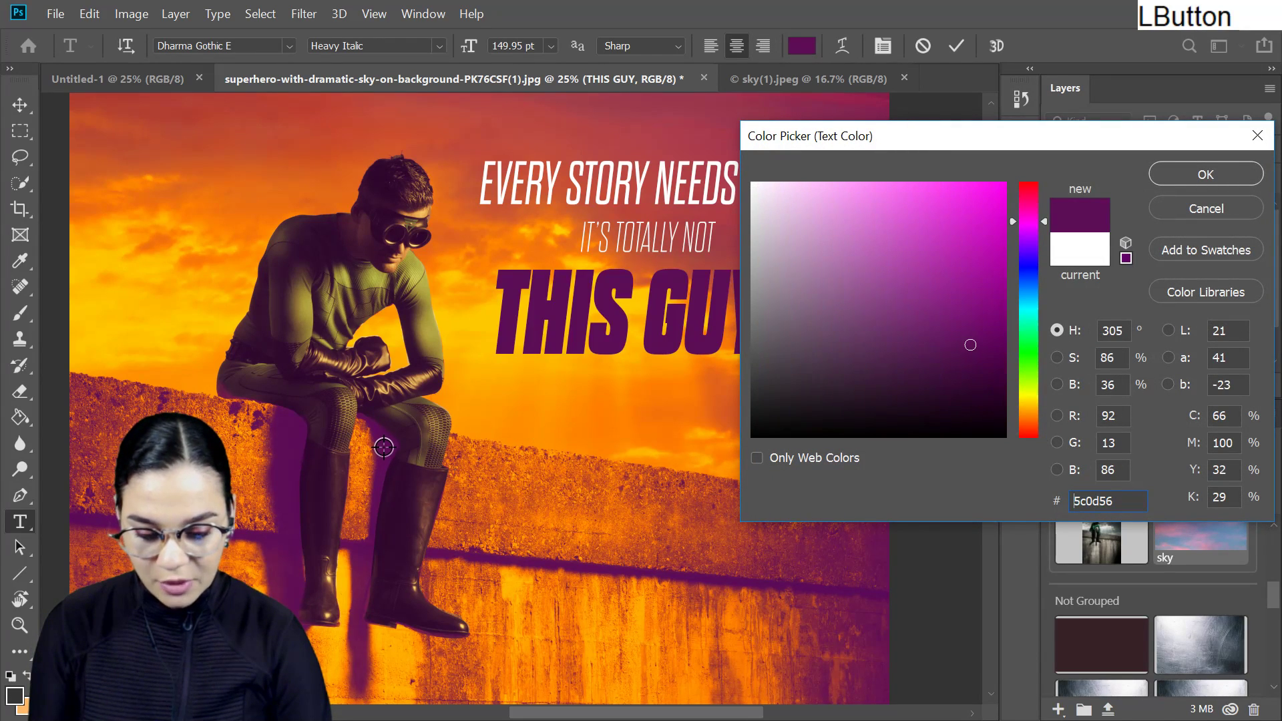
left_click(1205, 175)
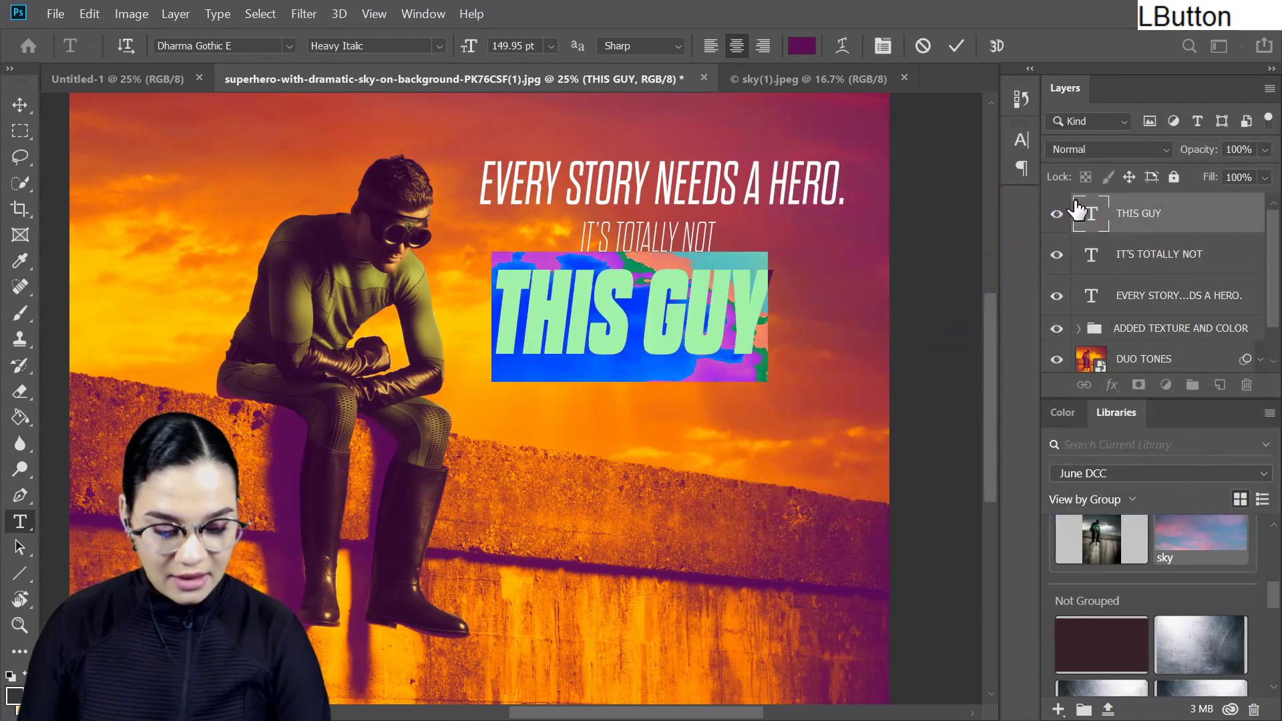
- Set the letter tracking of "THIS GUY" to 75 and apply the text edit
left_click(1021, 140)
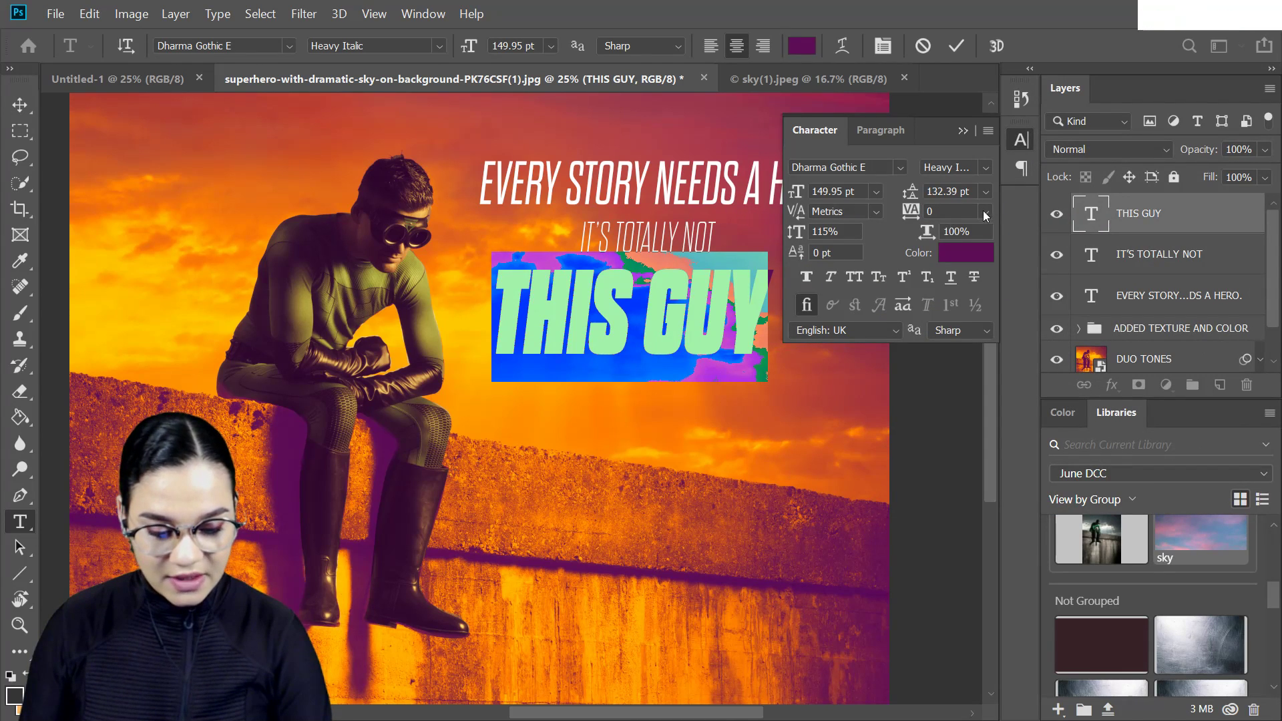
left_click(985, 212)
left_click(950, 431)
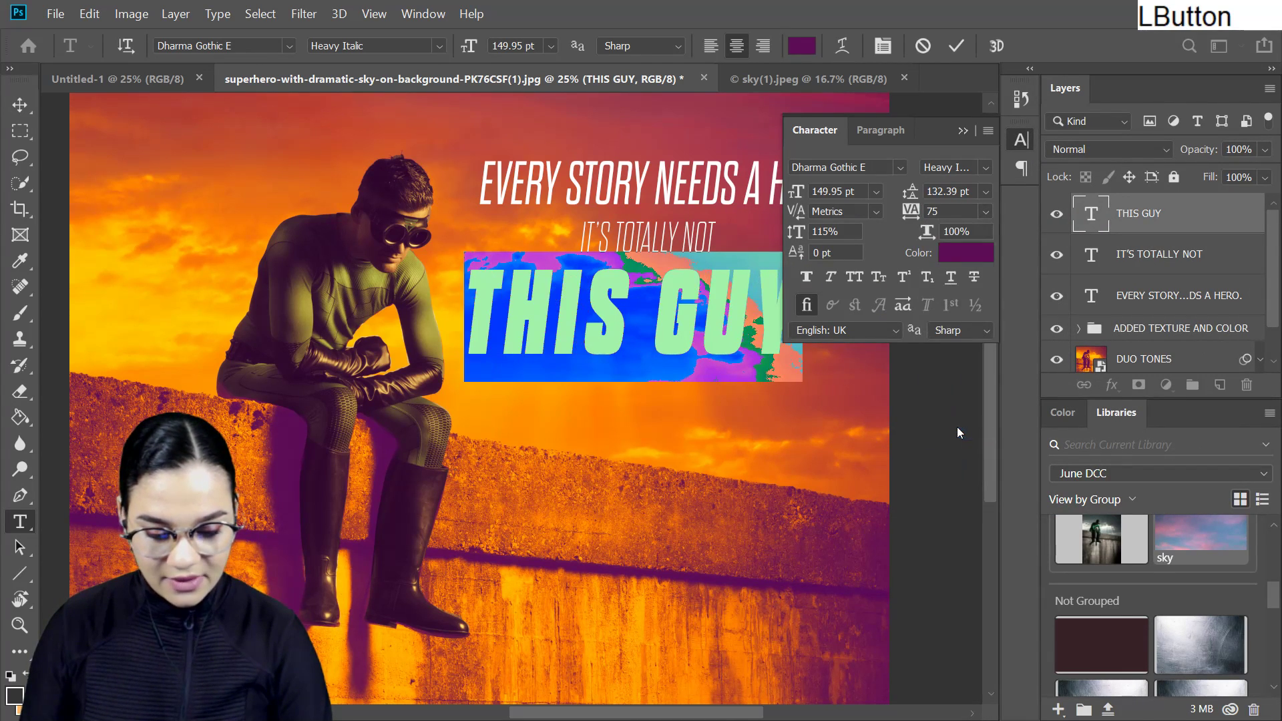
left_click(1202, 211)
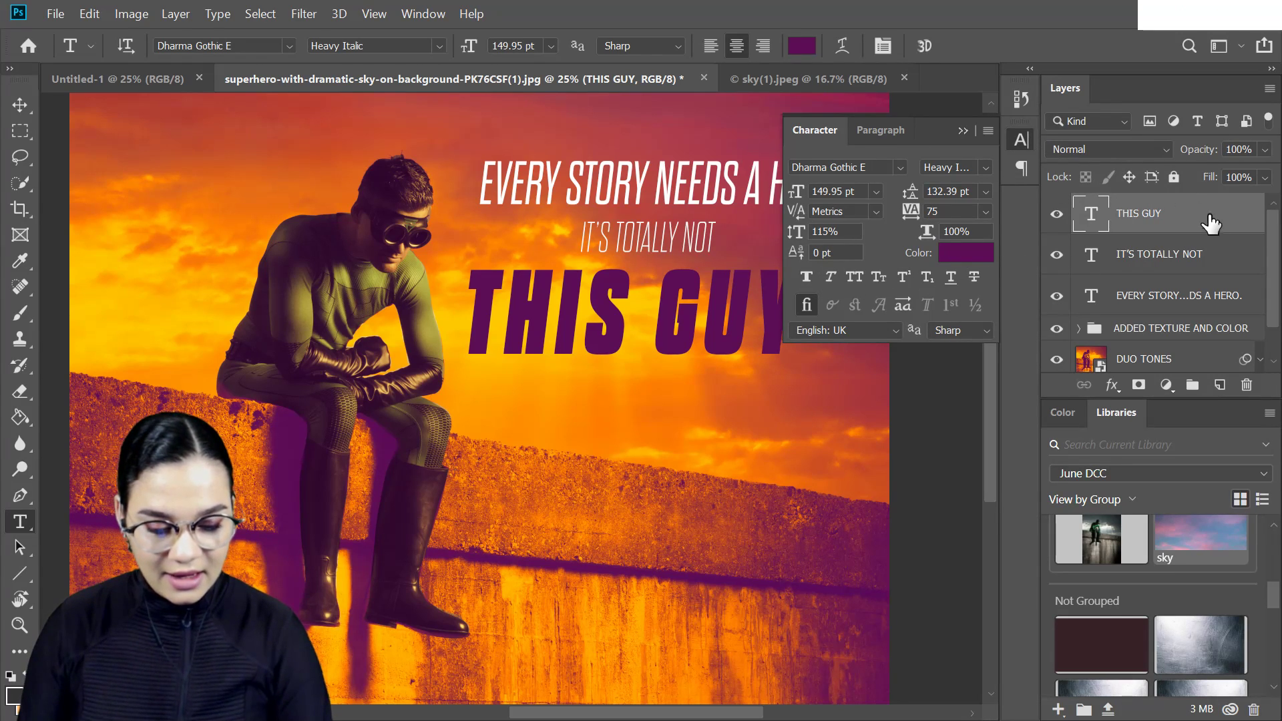
- Duplicate the "IT'S TOTALLY NOT" text layer and move the copy straight down about 3.18 in, below "THIS GUY"
left_click(1234, 265)
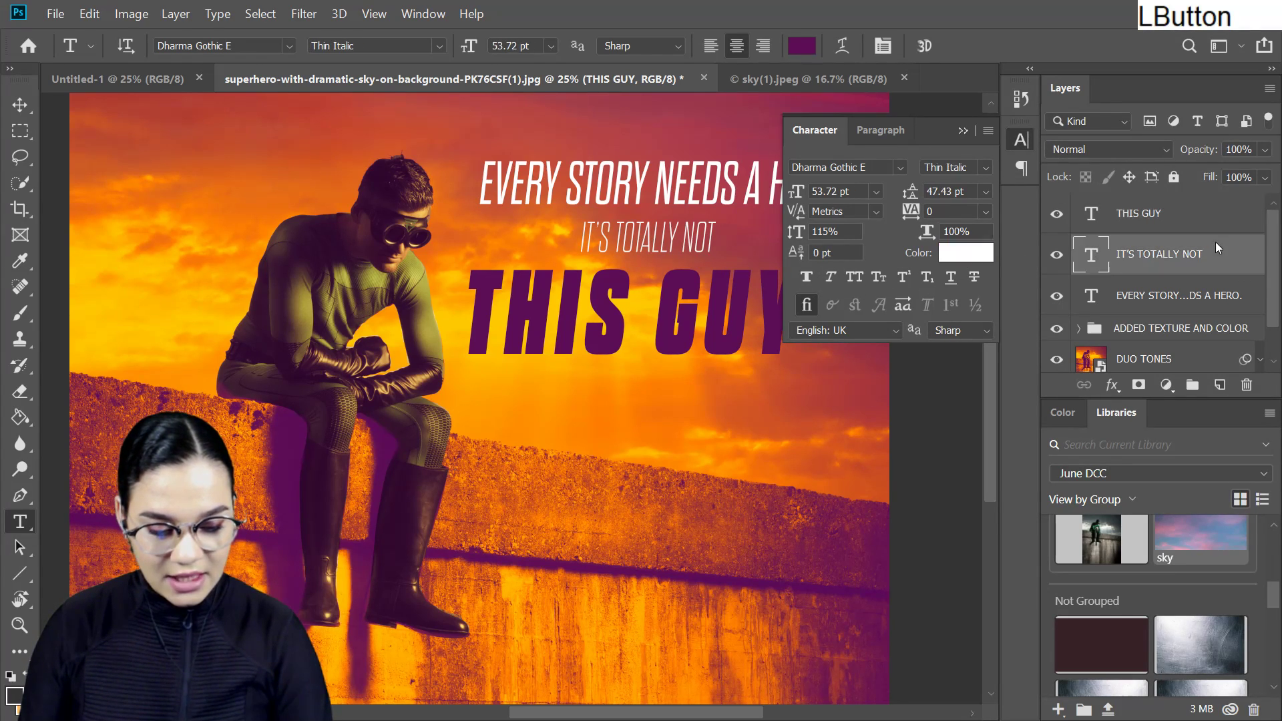
key("ctrl+j")
key("ctrl+t")
left_click_drag(666, 235, 650, 395)
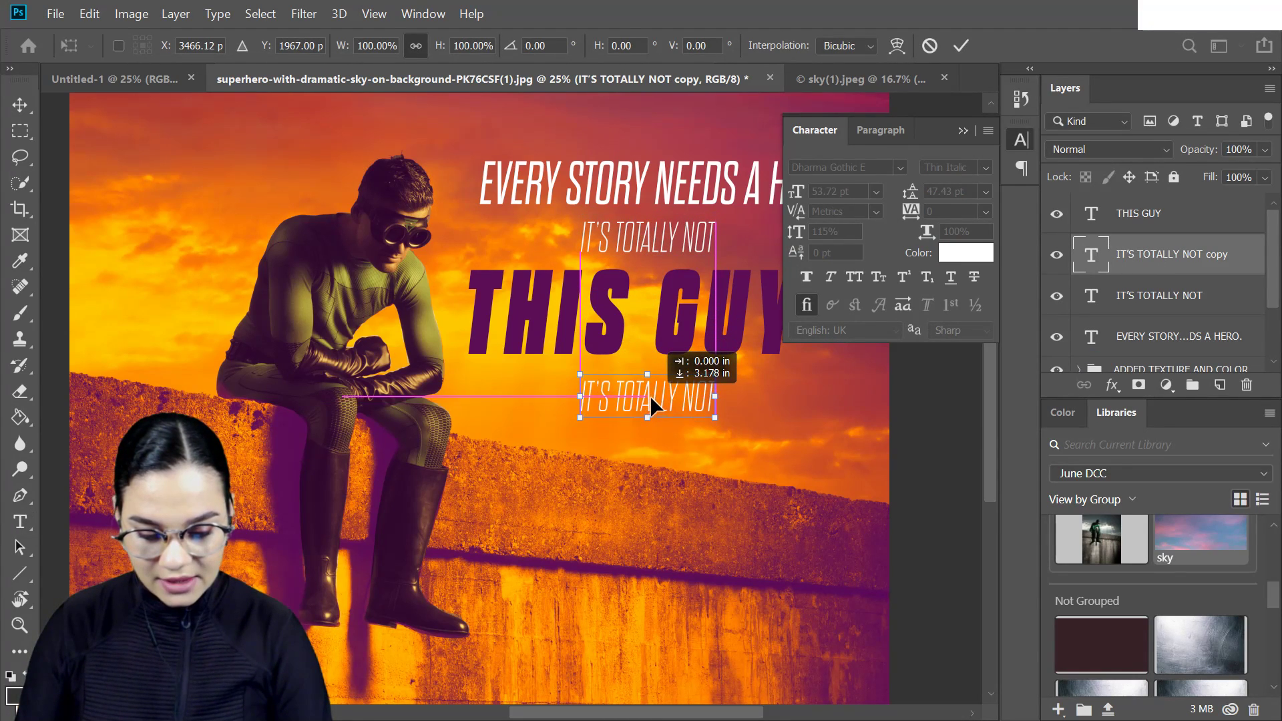
key("KP_Enter")
- Replace the duplicated line's text with "BUT HE SURE LOOKS COOL."
key("t")
left_click(663, 387)
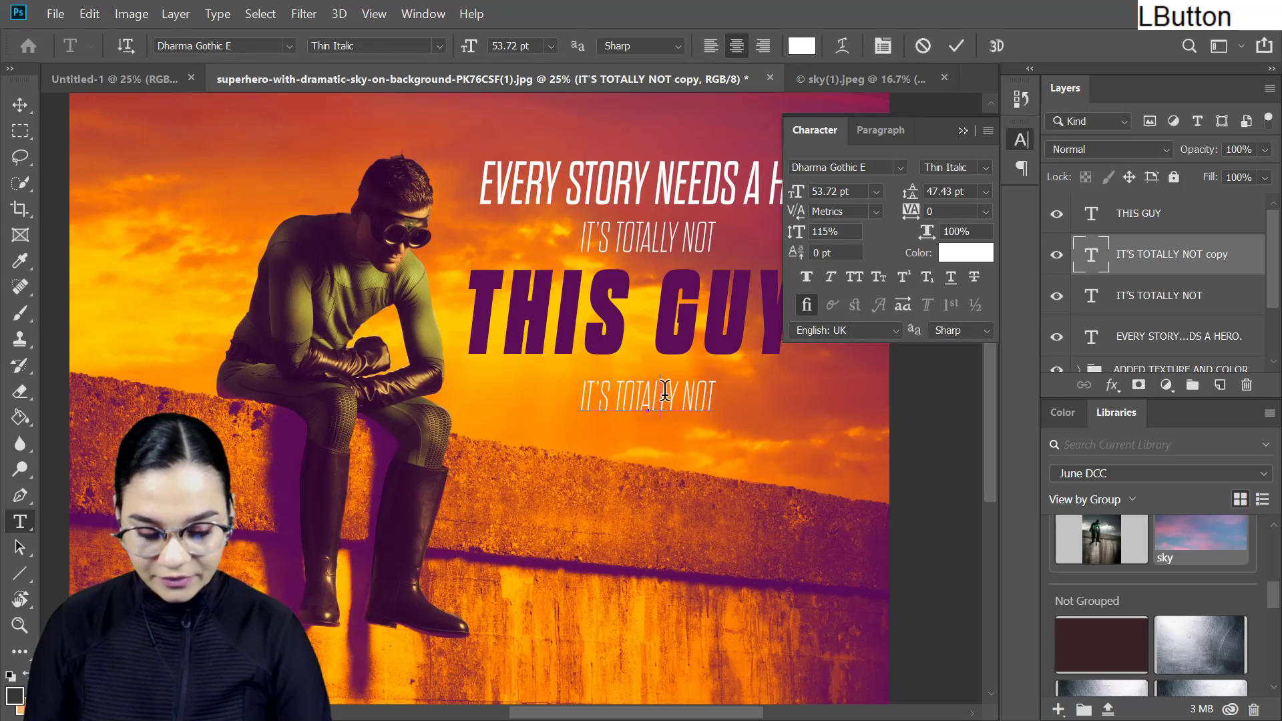
triple_click(663, 390)
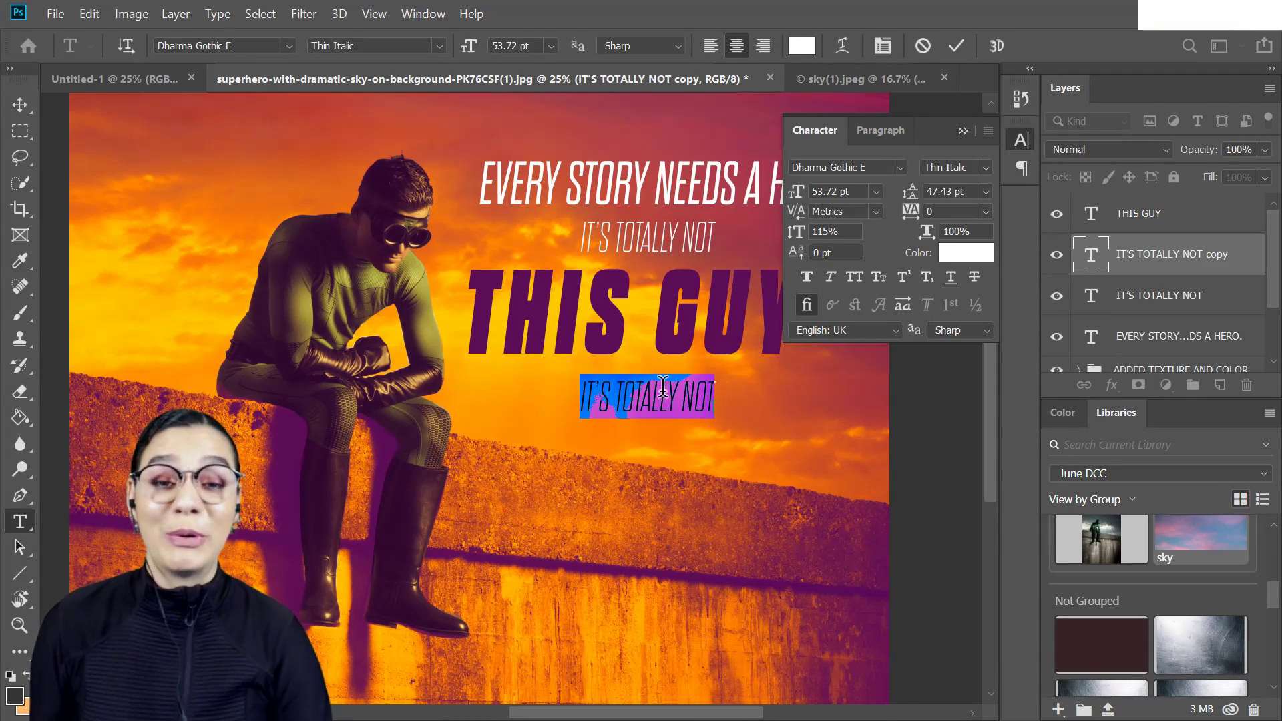
type("BUT HE")
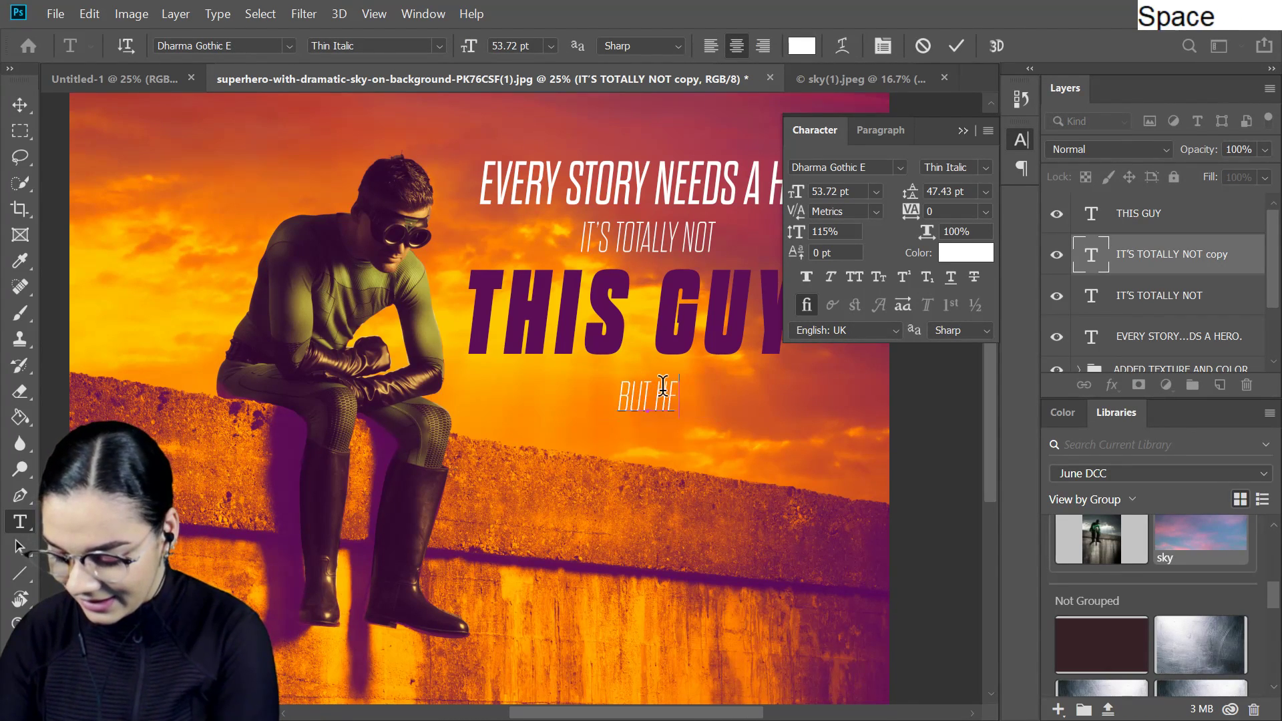
type(" SURE LOOKS COOL.")
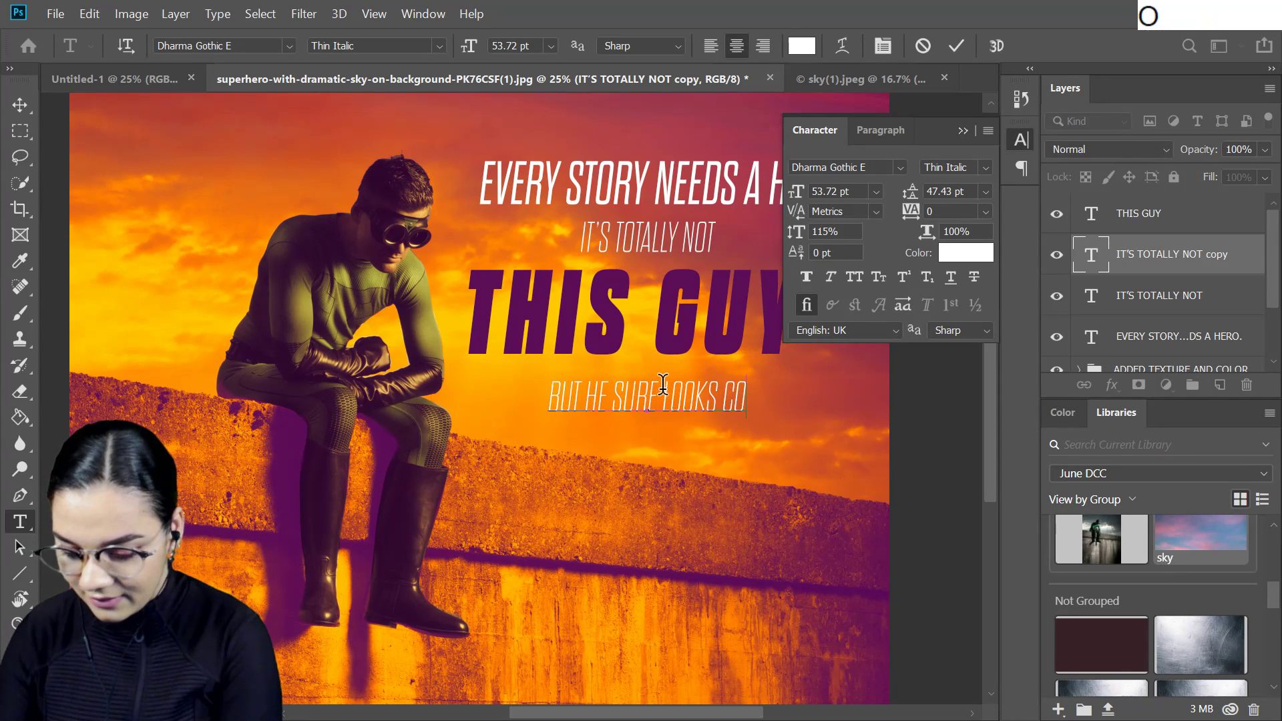
- Change the "BUT HE SURE LOOKS COOL." line to Light Italic and apply the text edit
triple_click(698, 394)
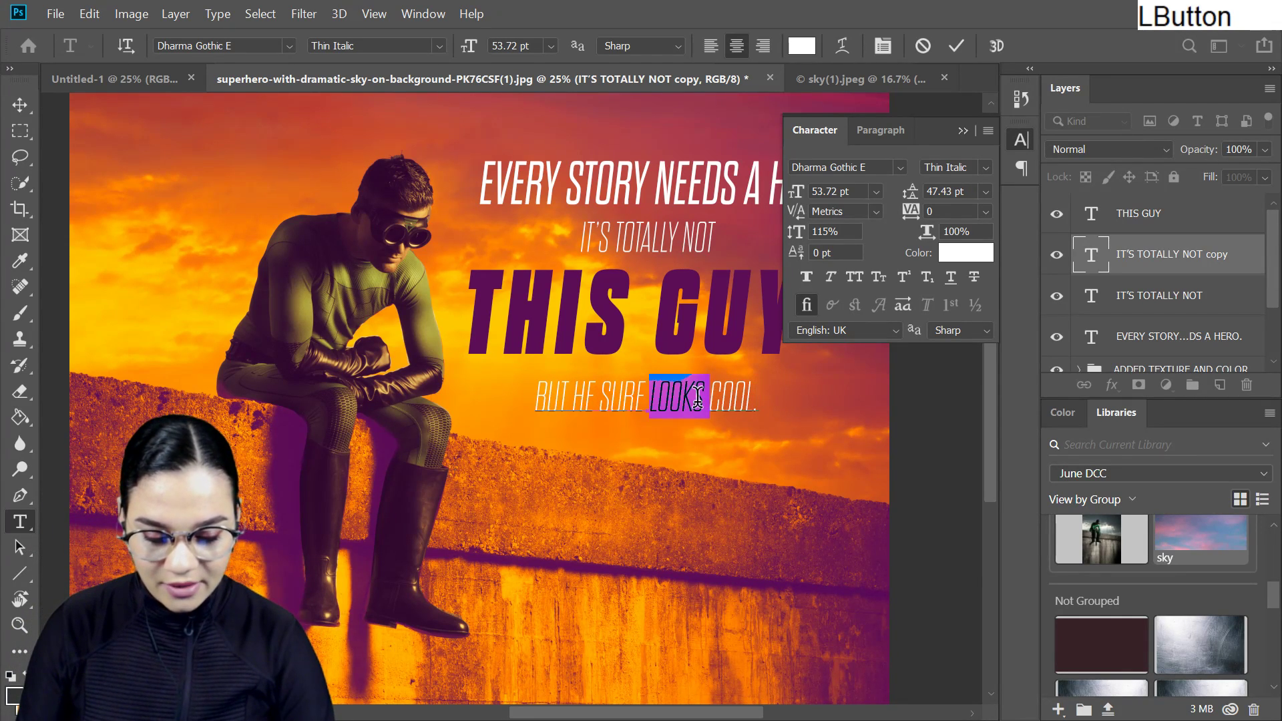
left_click(437, 46)
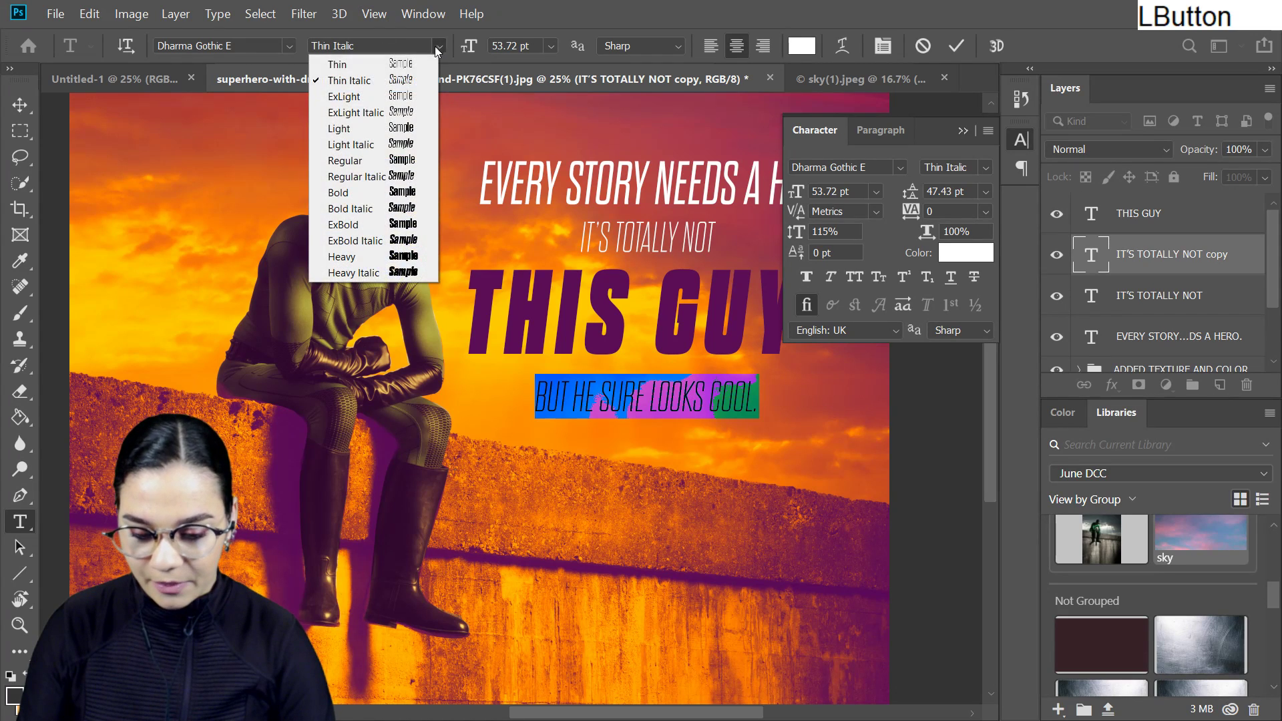
left_click(401, 144)
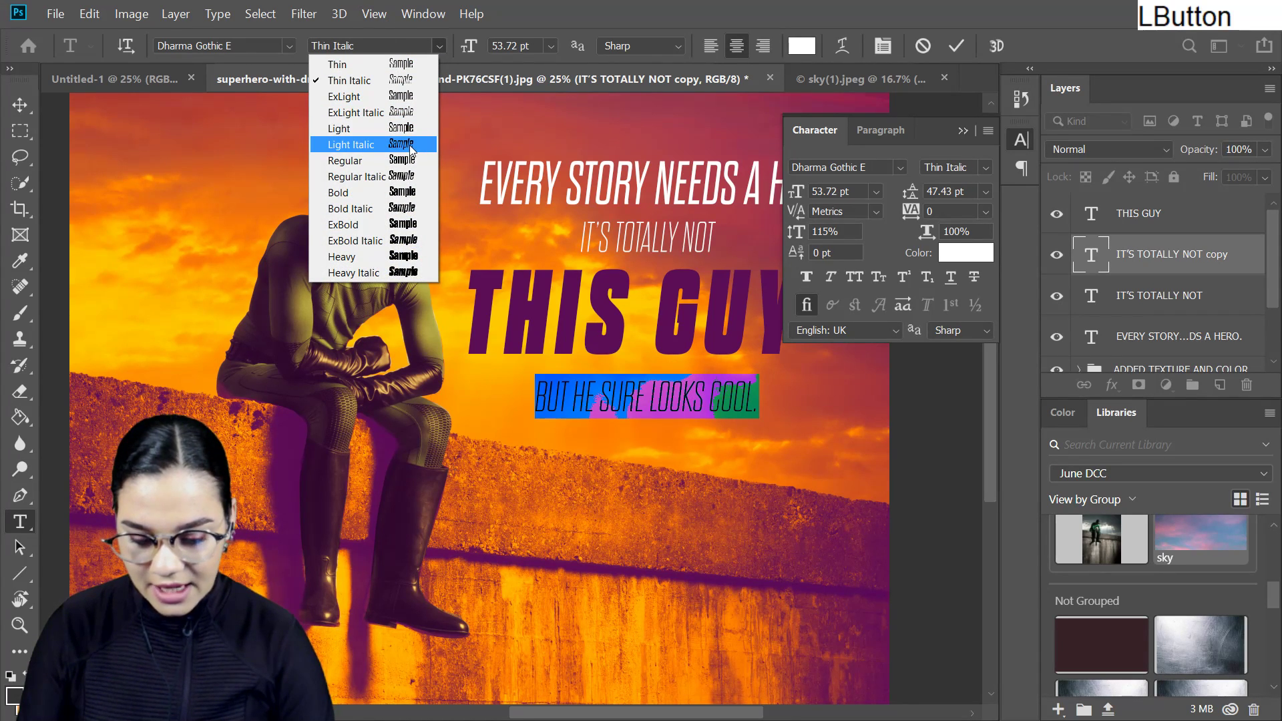
left_click(1235, 259)
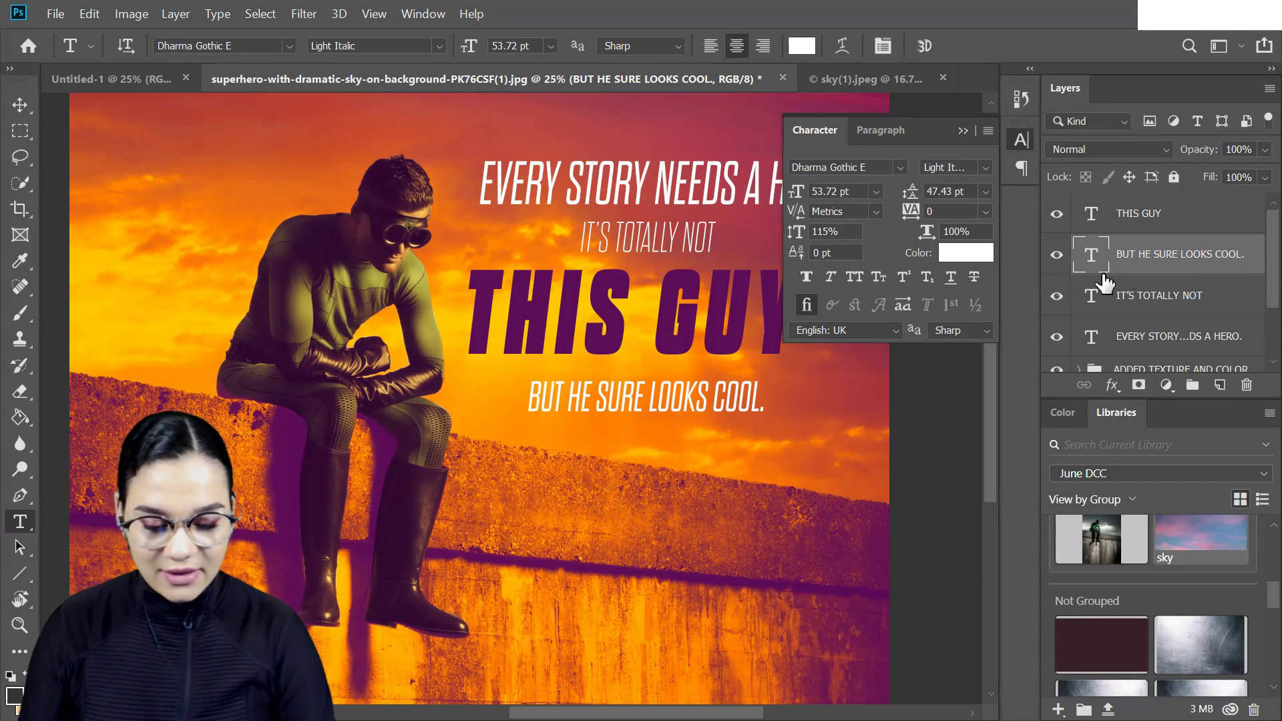
- Move the "BUT HE SURE LOOKS COOL." line up with Free Transform so it sits closely beneath "THIS GUY"
left_click(1021, 140)
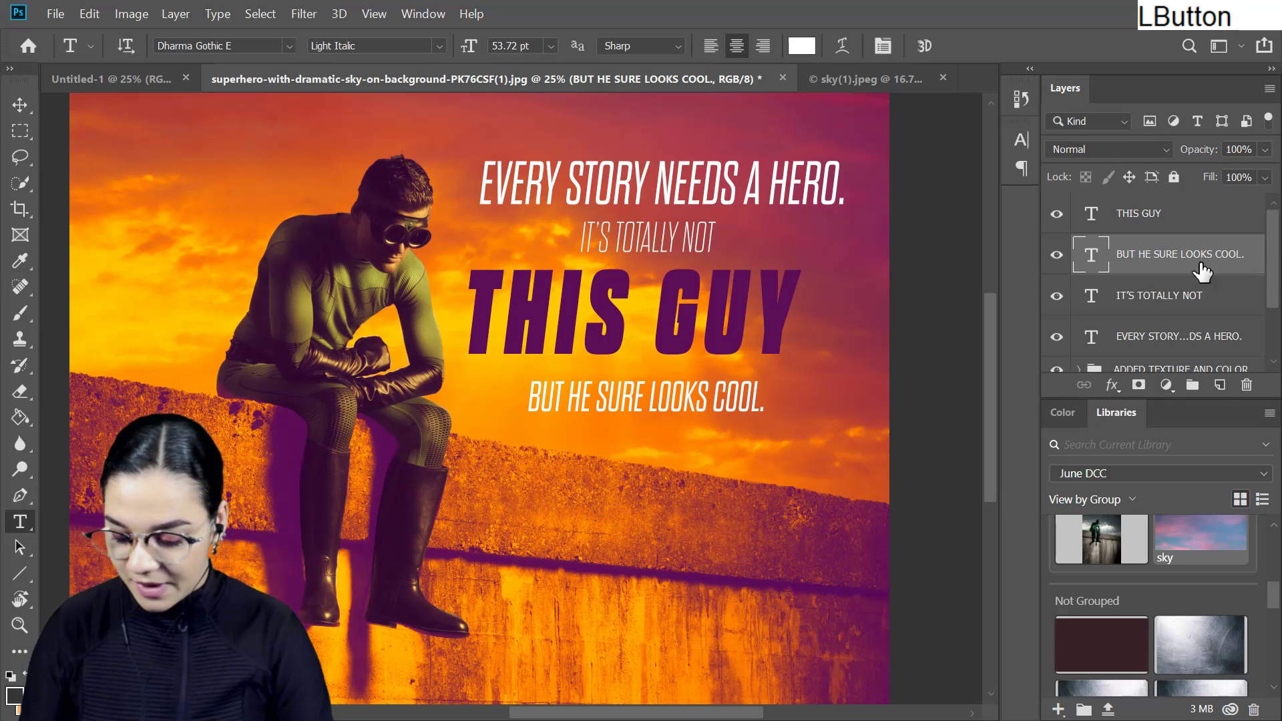
key("ctrl+t")
mouse_move(716, 405)
left_mouse_down()
mouse_move(705, 381)
mouse_move(716, 382)
left_mouse_up()
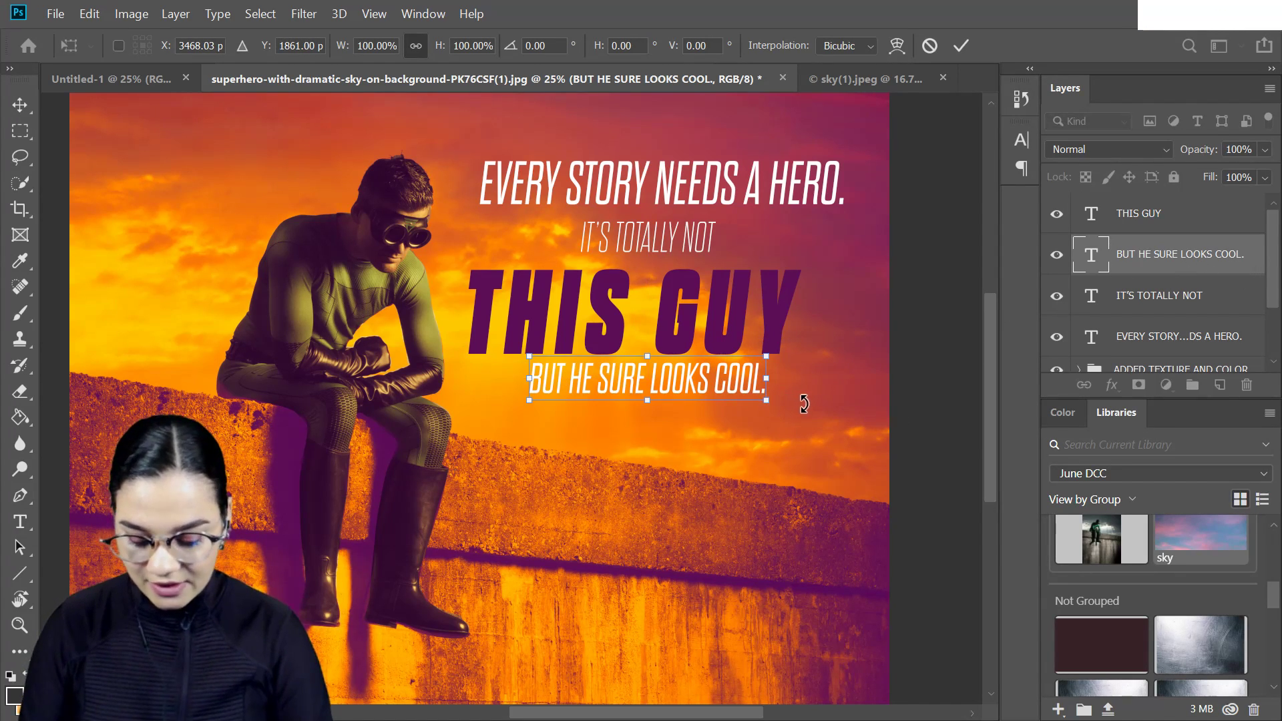
key("Down")
key("Down")
key("Down")
key("Down")
key("Down")
key("Down")
key("Down")
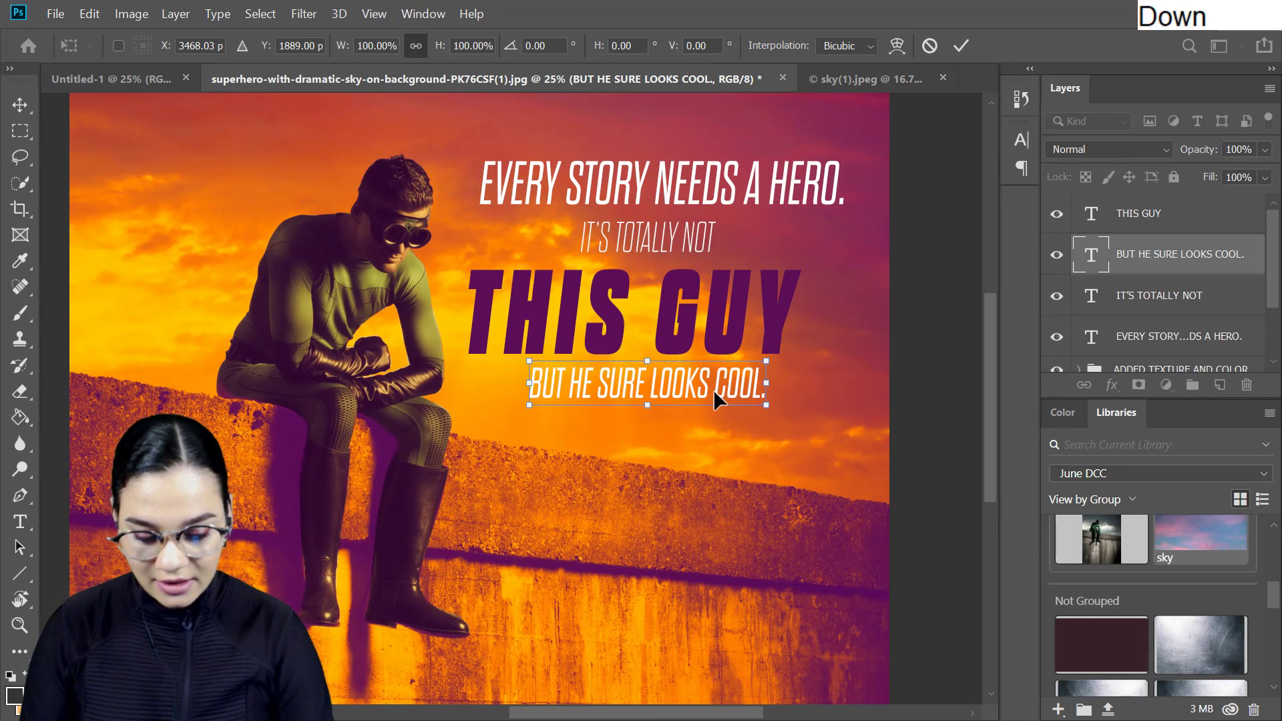
key("KP_Enter")
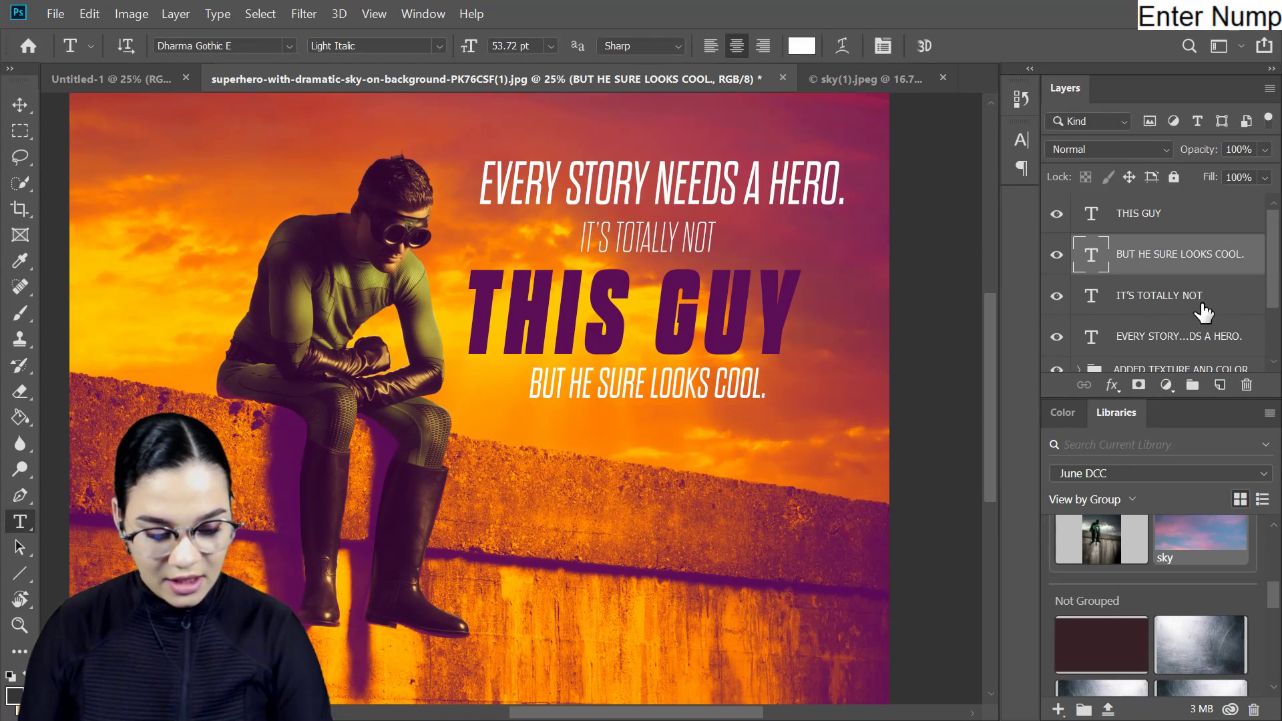
- Shift "THIS GUY" sideways to center it under the headline, and realign the "BUT HE SURE LOOKS COOL." line beneath it
left_click(701, 285, "ctrl")
left_click_drag(702, 287, 733, 302)
key("KP_Enter")
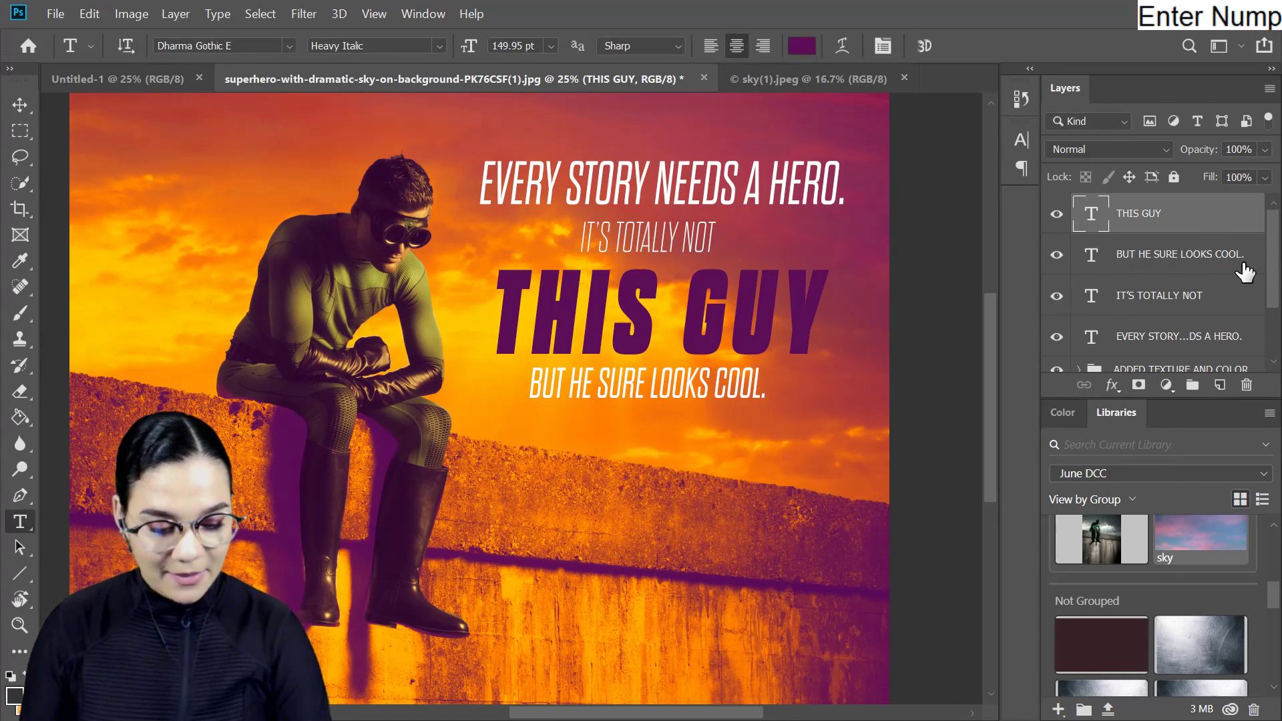
left_click(683, 398, "ctrl")
mouse_move(688, 394)
left_mouse_down()
mouse_move(702, 398)
mouse_move(699, 381)
left_mouse_up()
key("Return")
key("ctrl+minus")
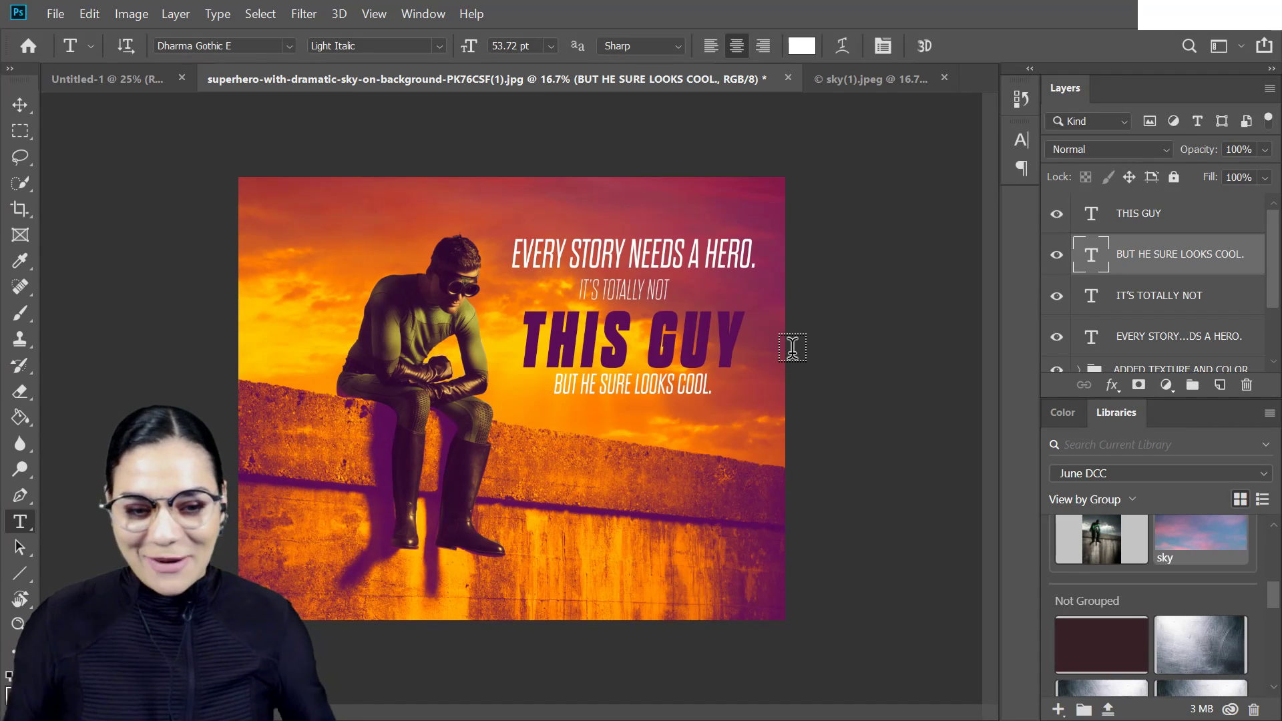
- Try to save the layered document in its original file format
left_click(1204, 273)
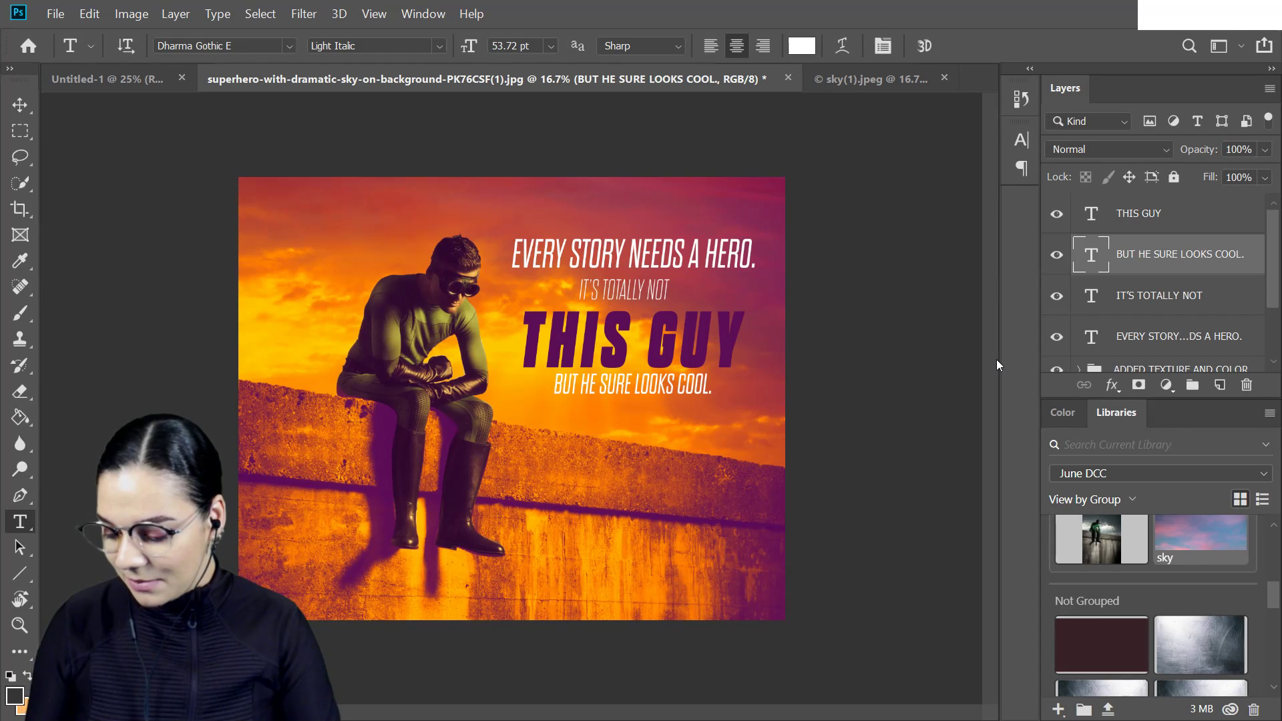
key("ctrl+s")
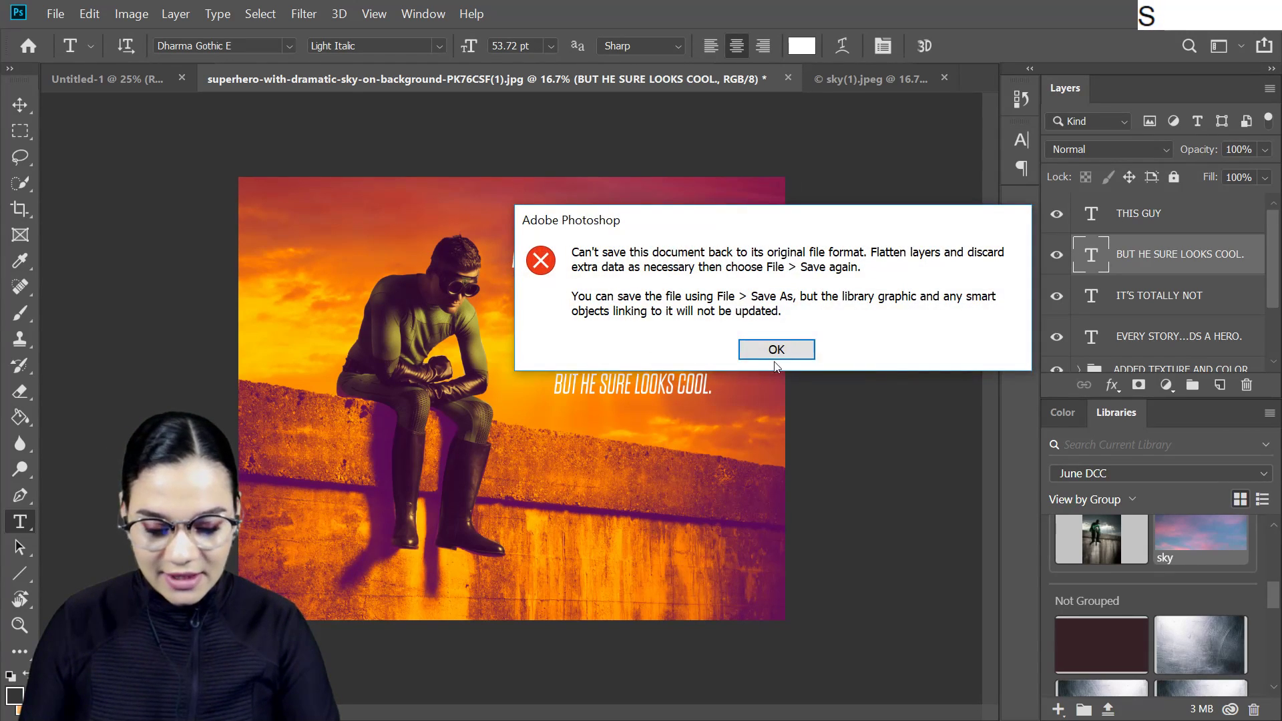
left_click(975, 341)
- Select all four text layers and put them into one layer group
left_click(1211, 223)
scroll(1215, 231, "down", 2)
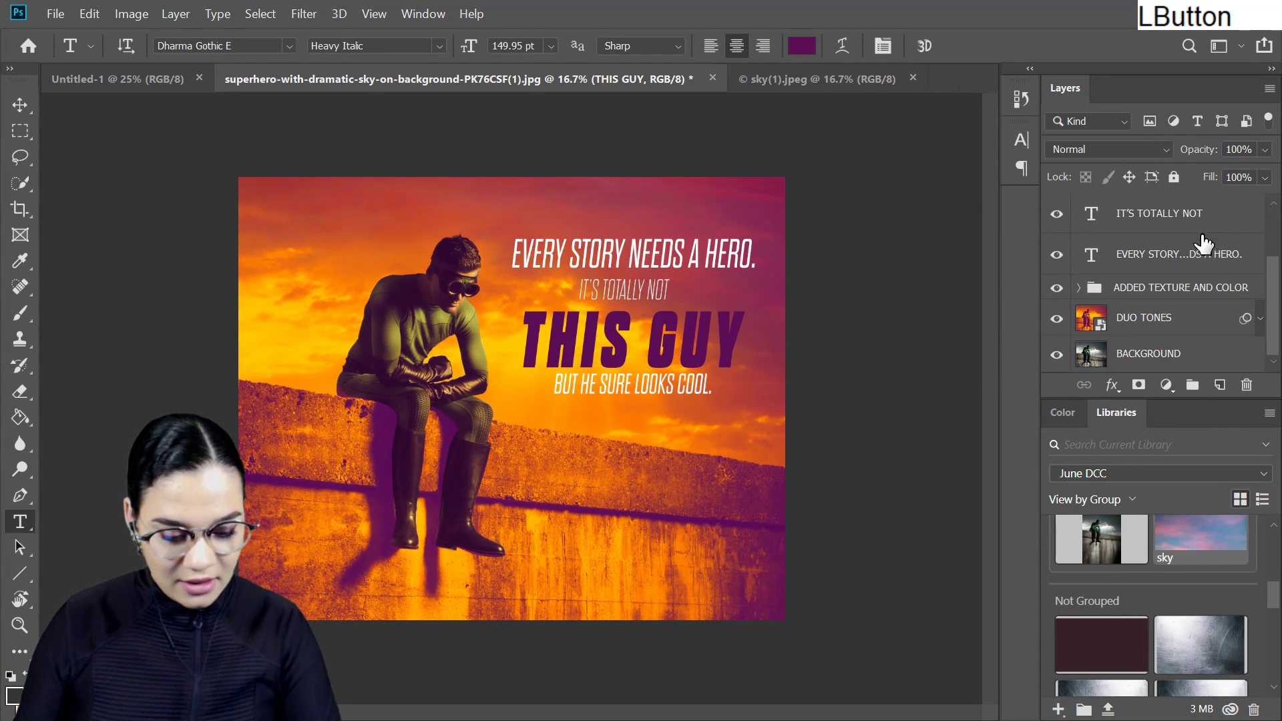
left_click(1220, 294, "shift")
left_click(1224, 257)
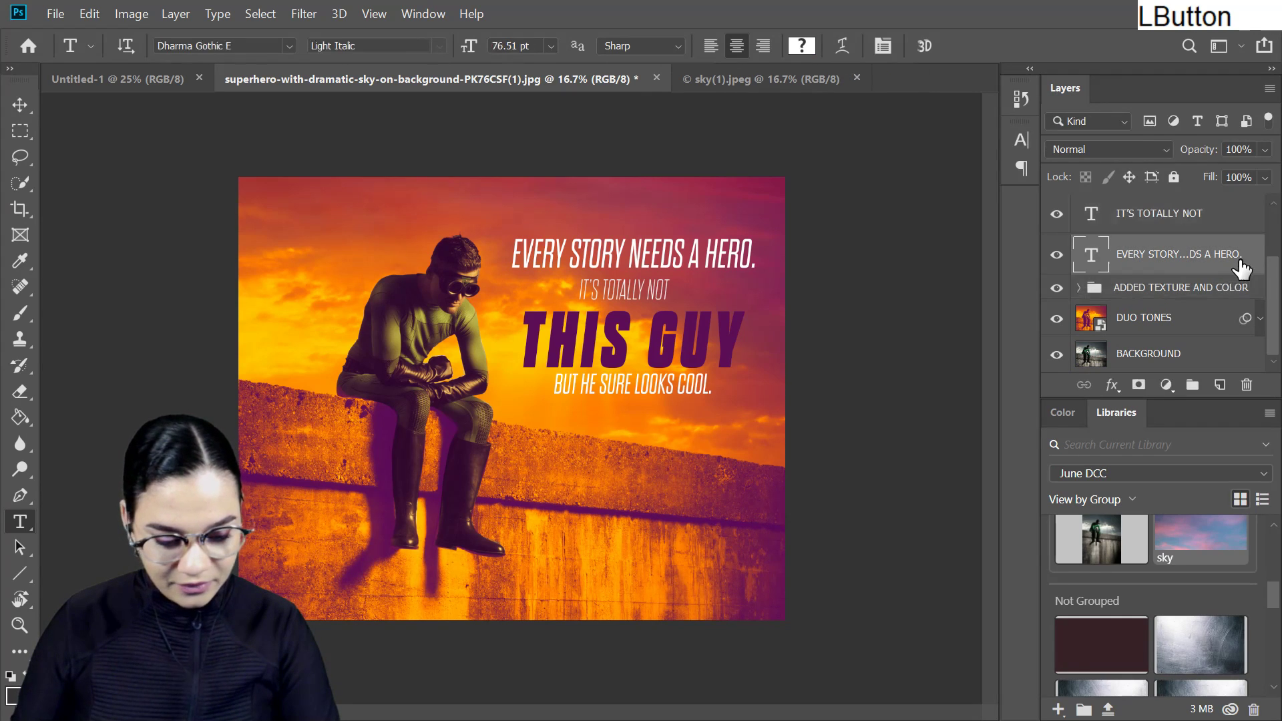
scroll(1211, 240, "up", 2)
left_click(1210, 231, "shift")
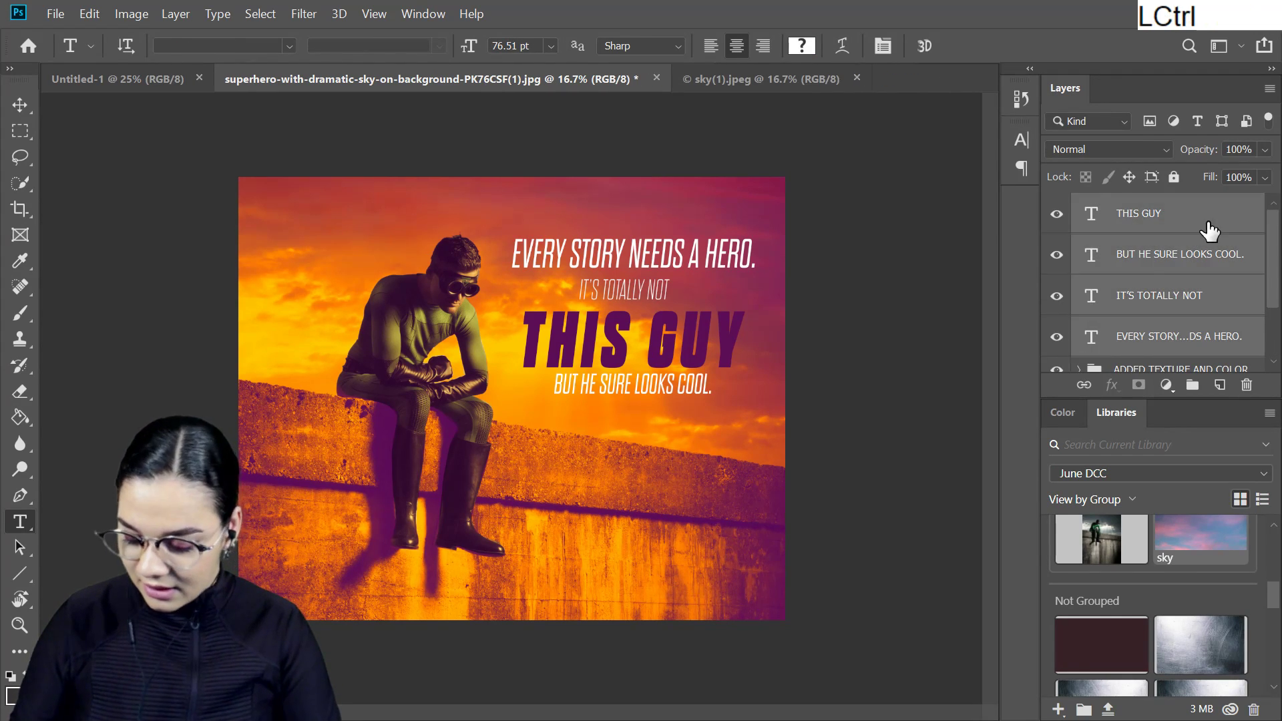
key("ctrl+g")
- Rename the new group of text layers as TEXT
double_click(1135, 207)
key("Caps_Lock")
type("TEX")
key("BackSpace")
type("TE")
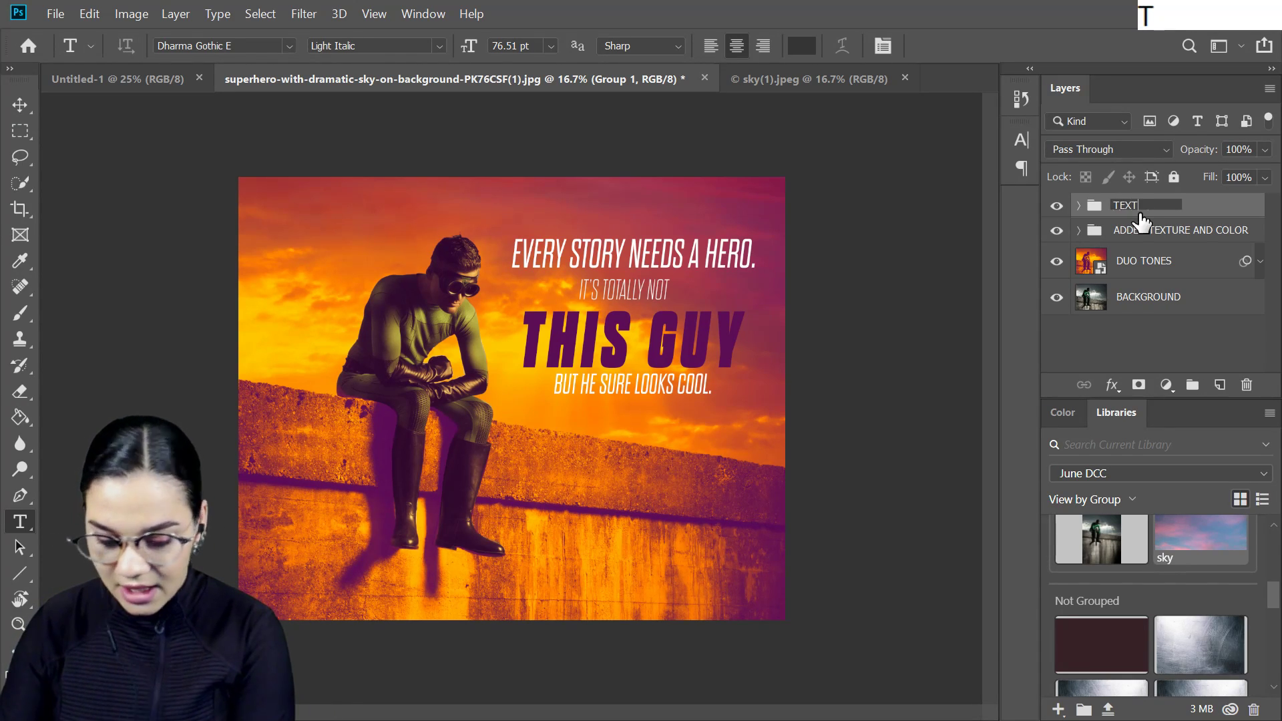
type("XT")
key("KP_Enter")
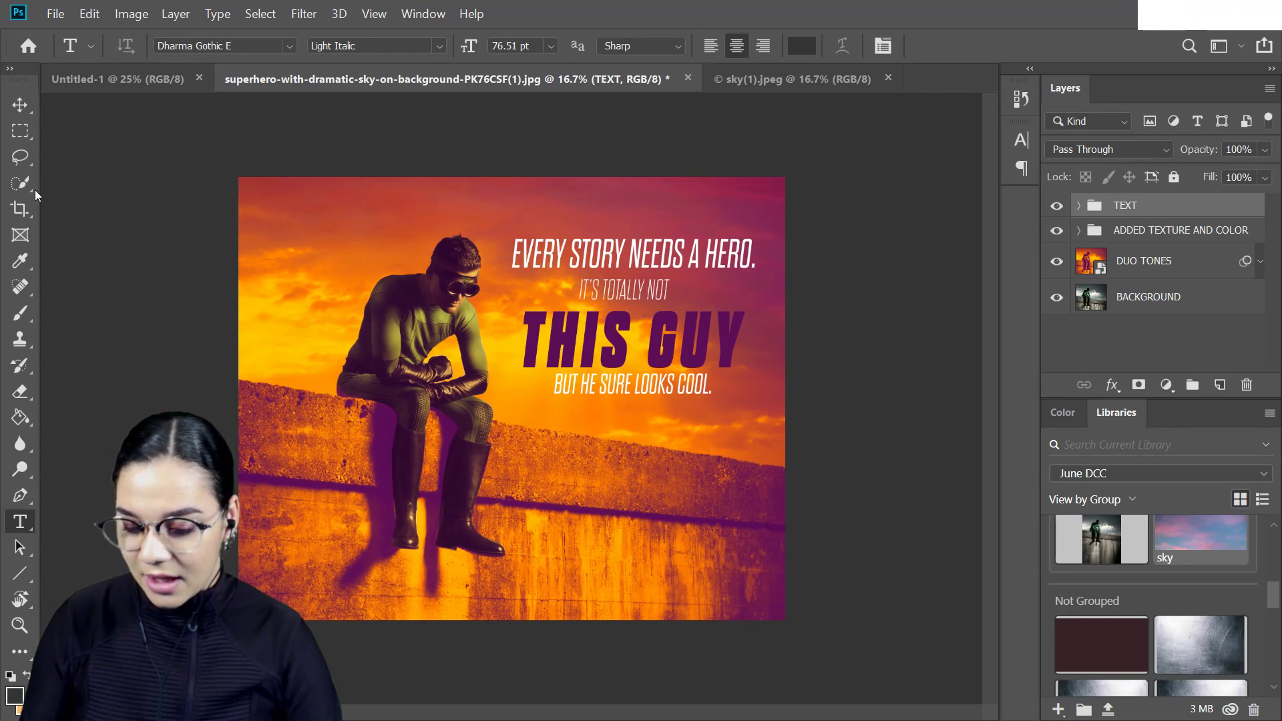
- Save the layered poster as a Photoshop document named STREAM.psd
key("ctrl+shift+s")
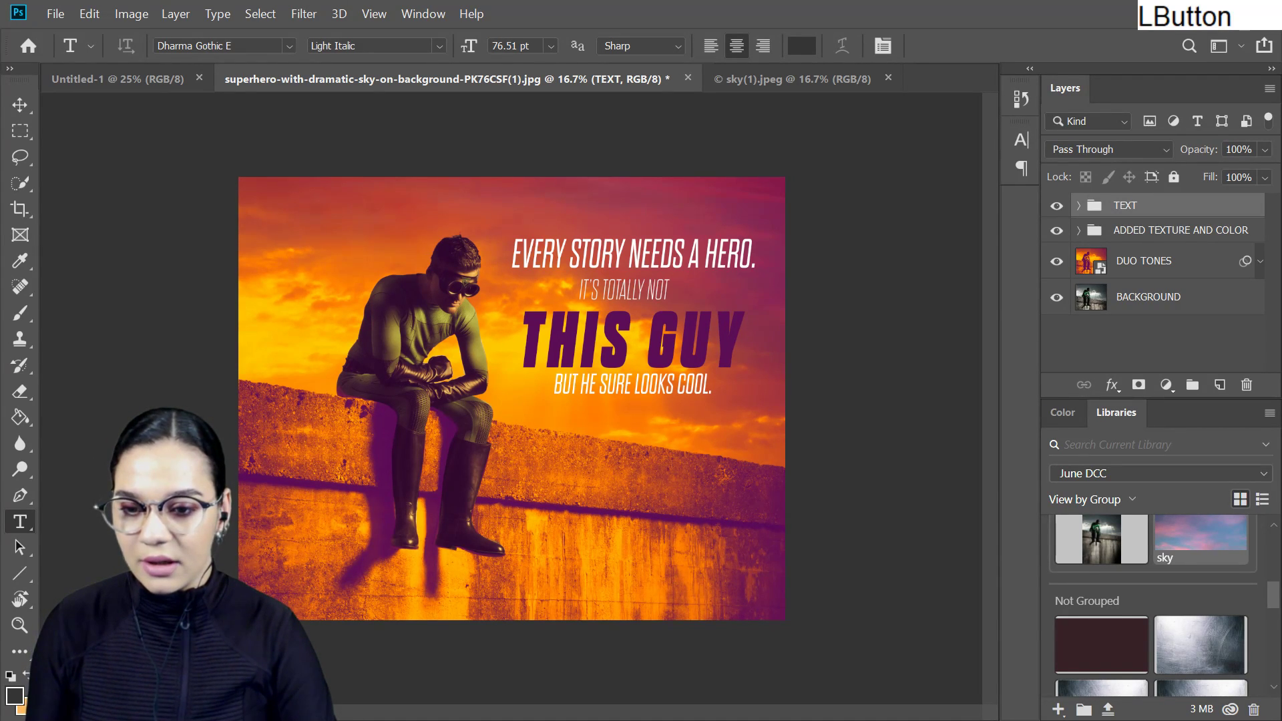
type("sam")
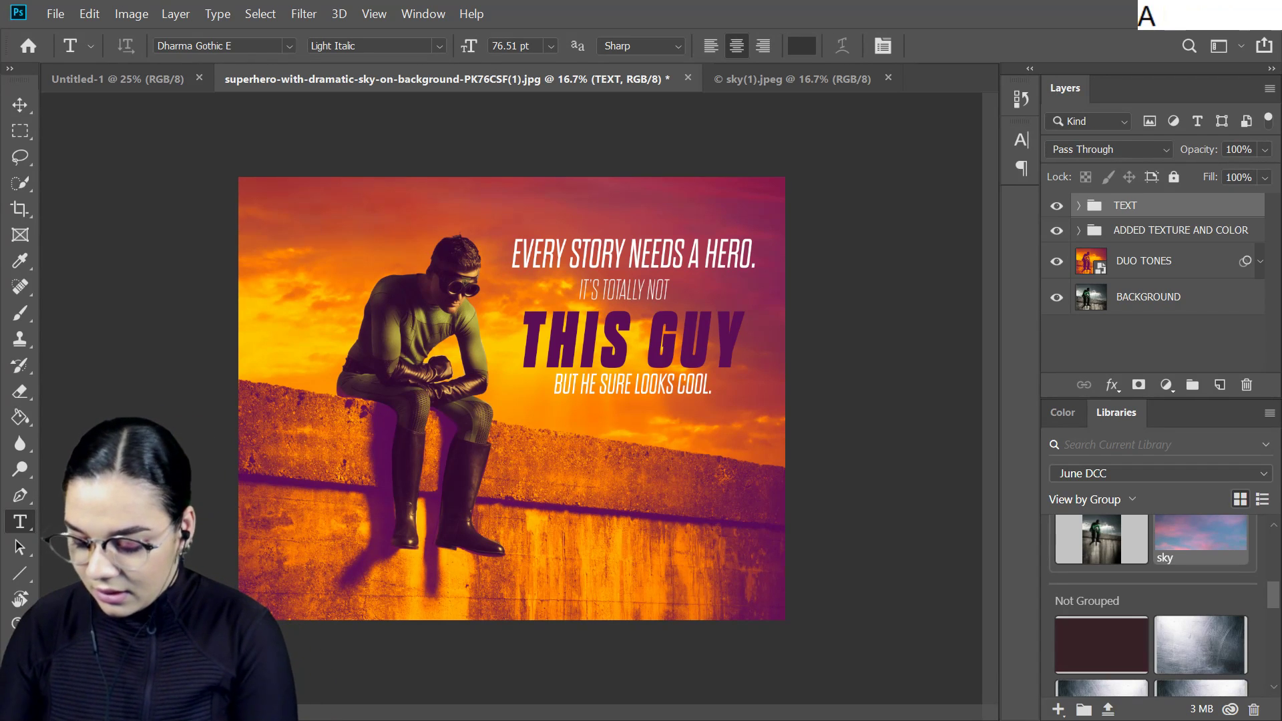
key("Return")
key("Return")
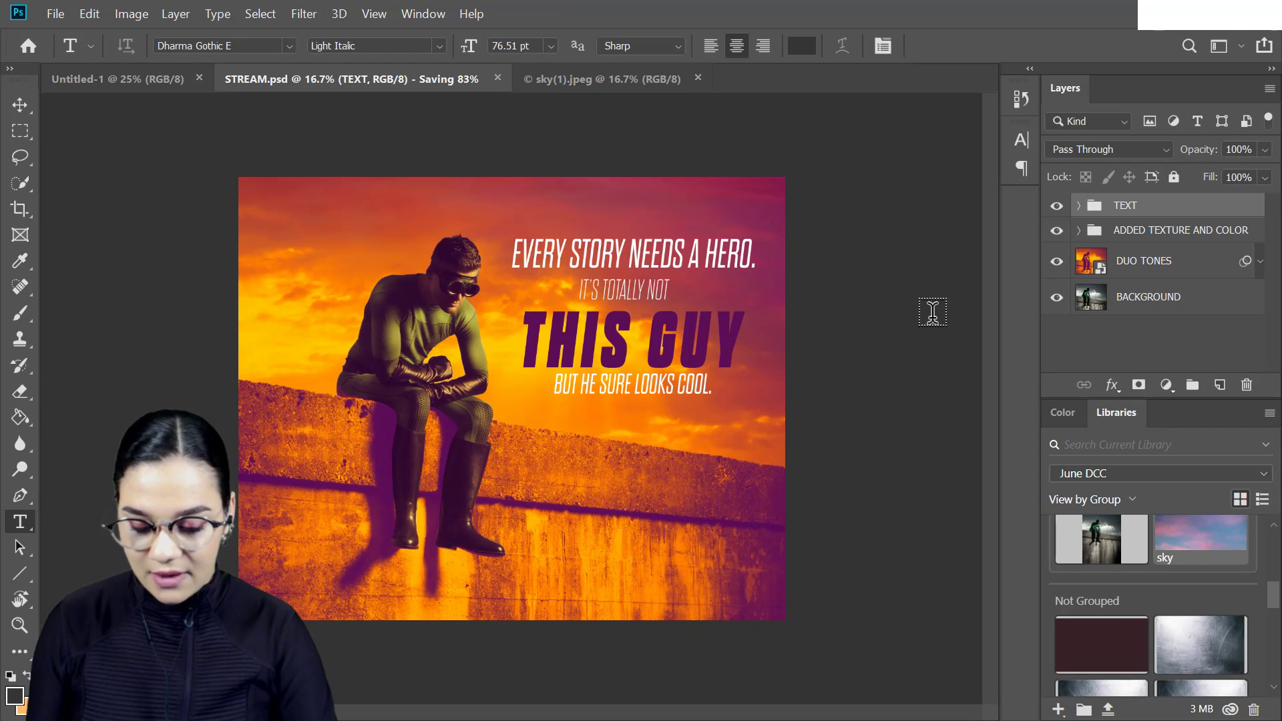
- Save a flattened JPEG copy of the poster as STREAM.jpg
key("ctrl+shift+s")
left_click_drag(716, 23, 741, 0)
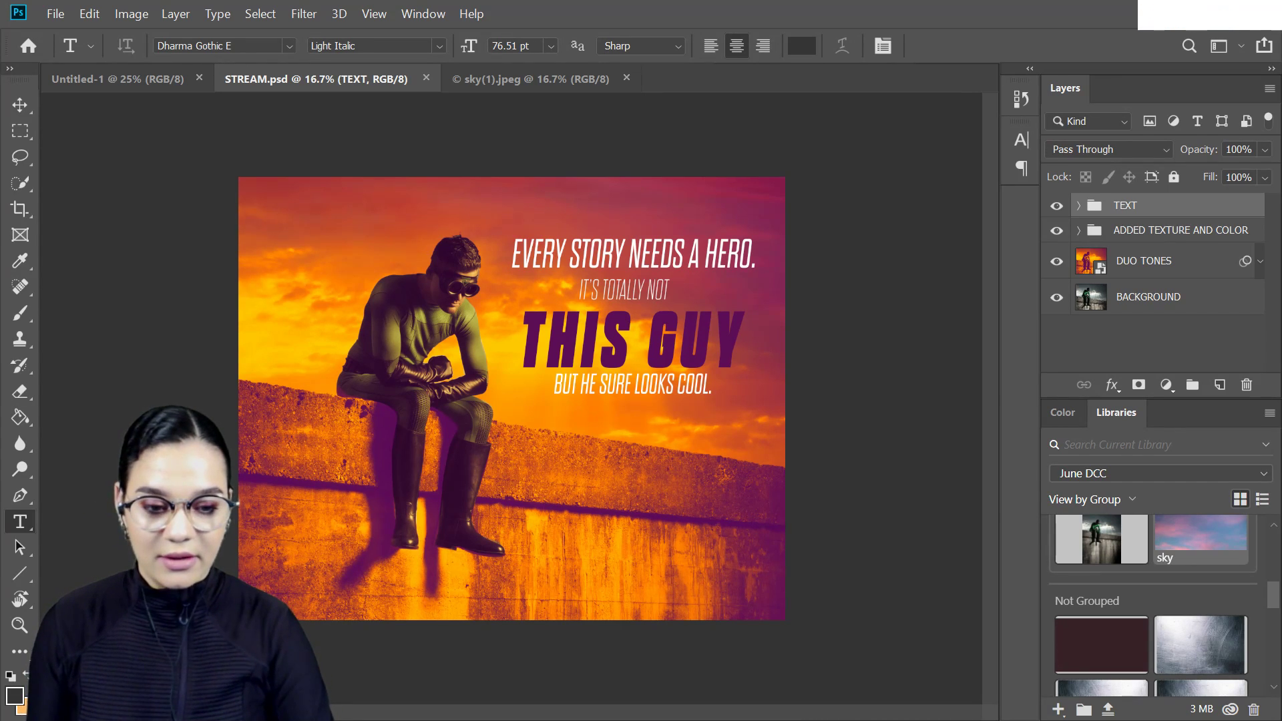
left_click(754, 166)
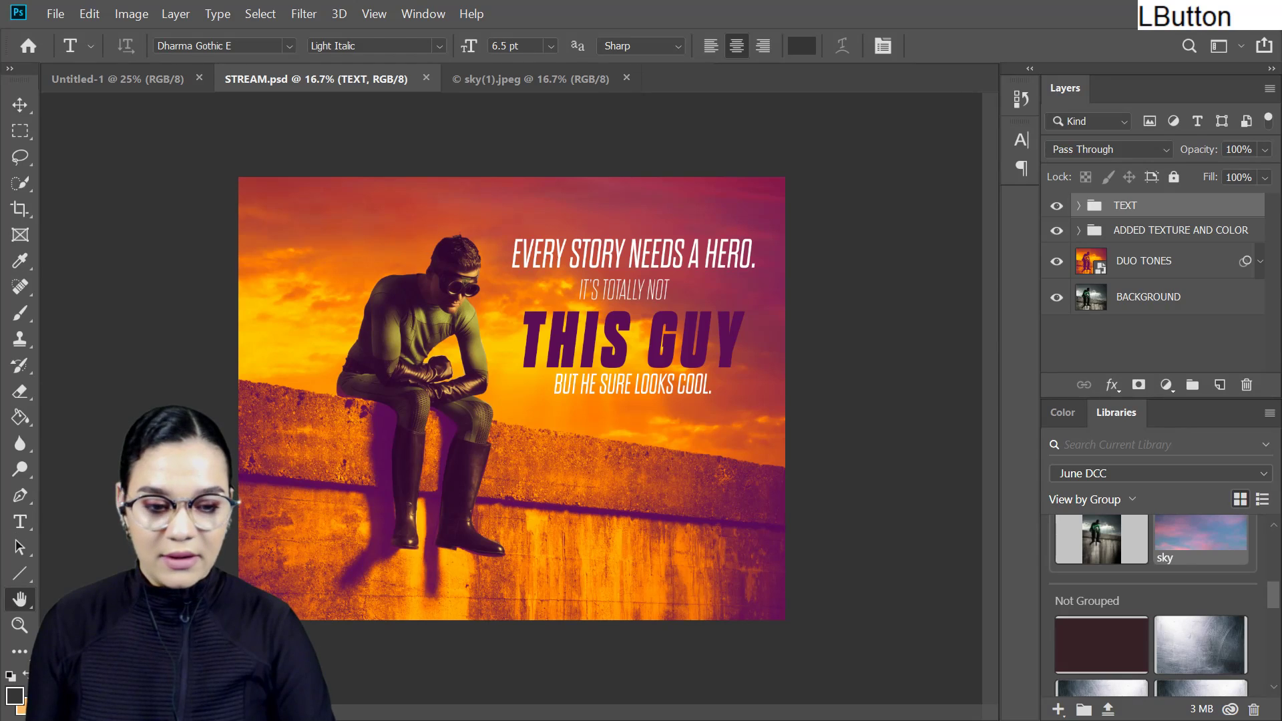
left_click(754, 159)
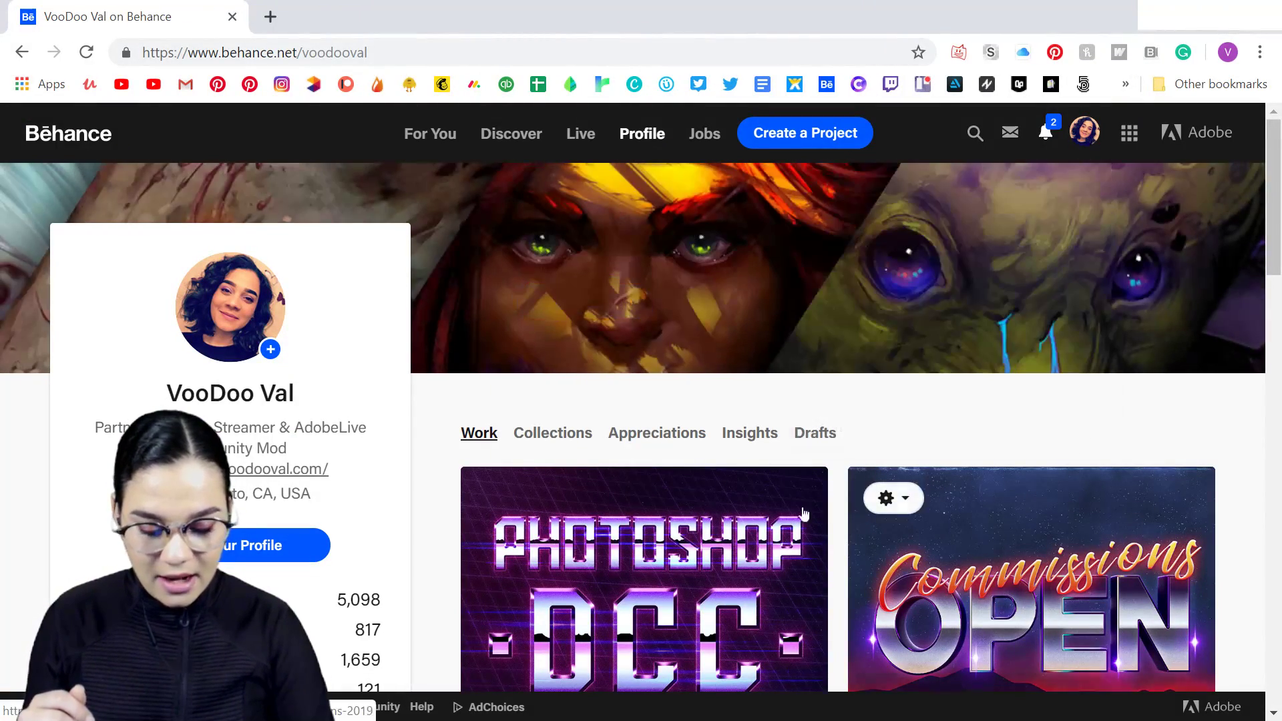
- Switch to the Behance profile in the browser and open the "Ps DCC - June 2019" project for editing
scroll(828, 514, "down", 3)
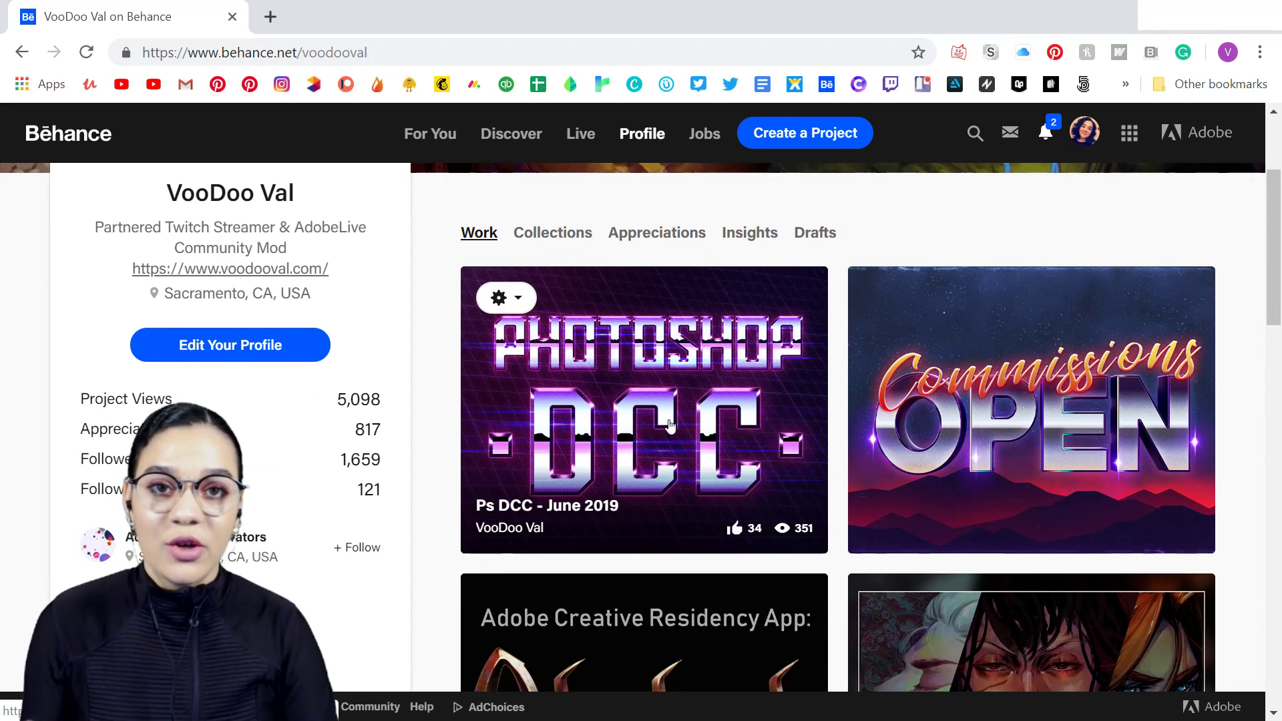
left_click(497, 299)
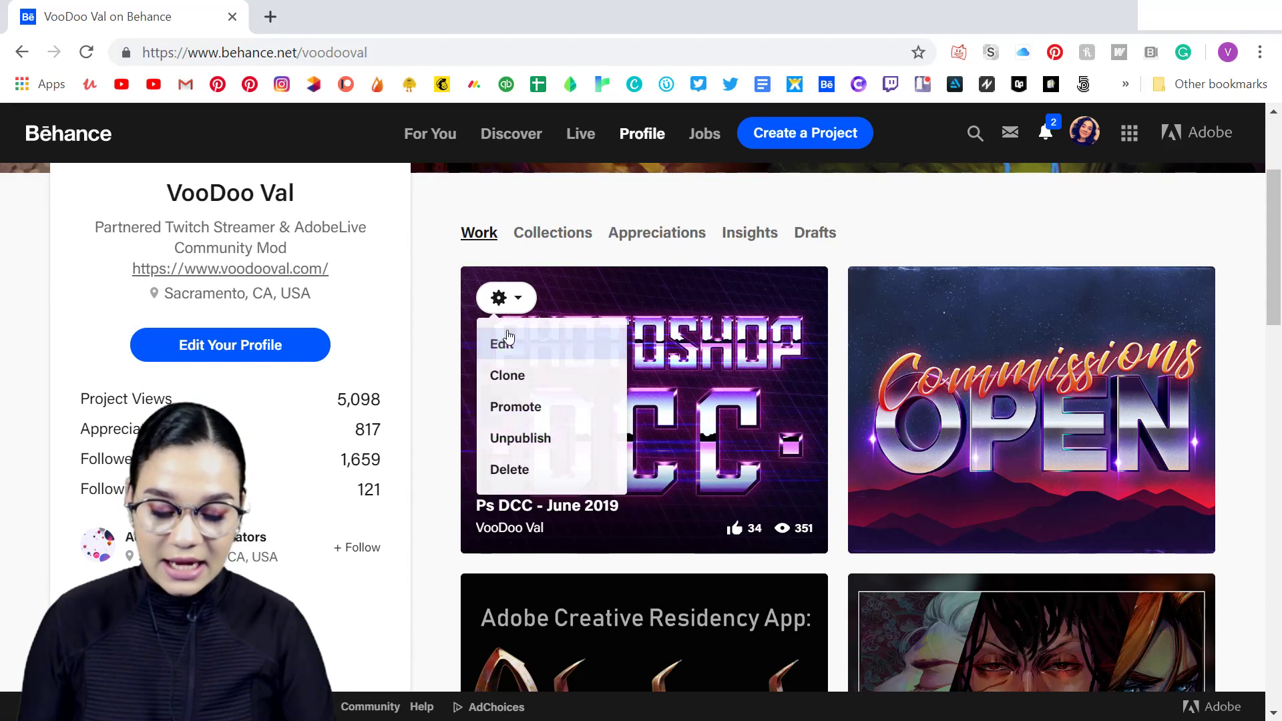
left_click(503, 343)
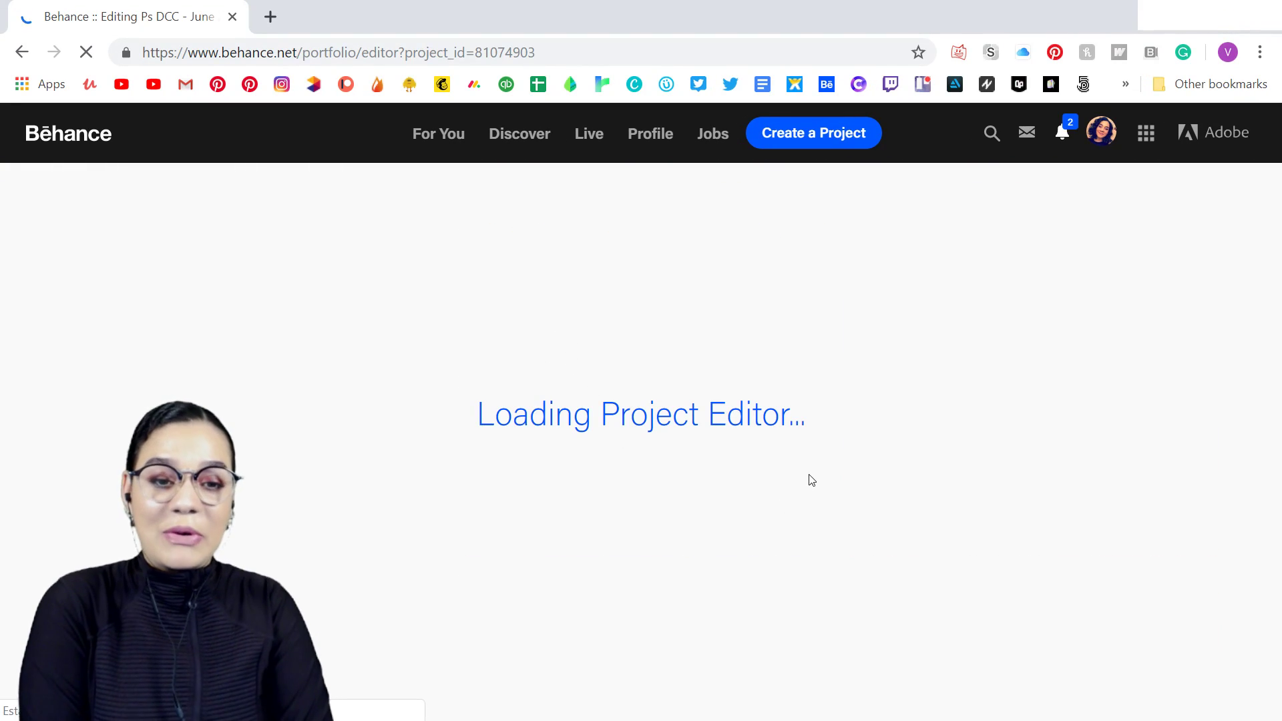
- Complete the "CHALLENGE 9:" heading at the end of the project with the title "John Wick Style Poster!"
scroll(816, 477, "down", 10)
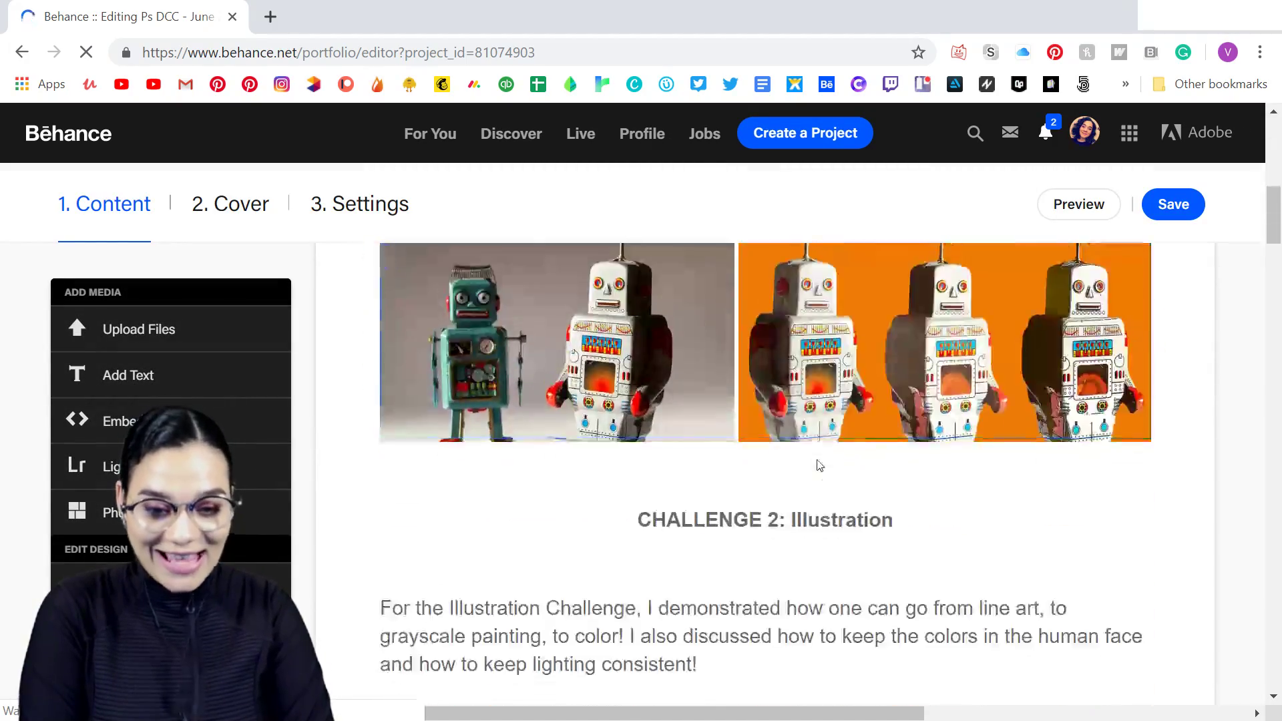
scroll(817, 465, "down", 20)
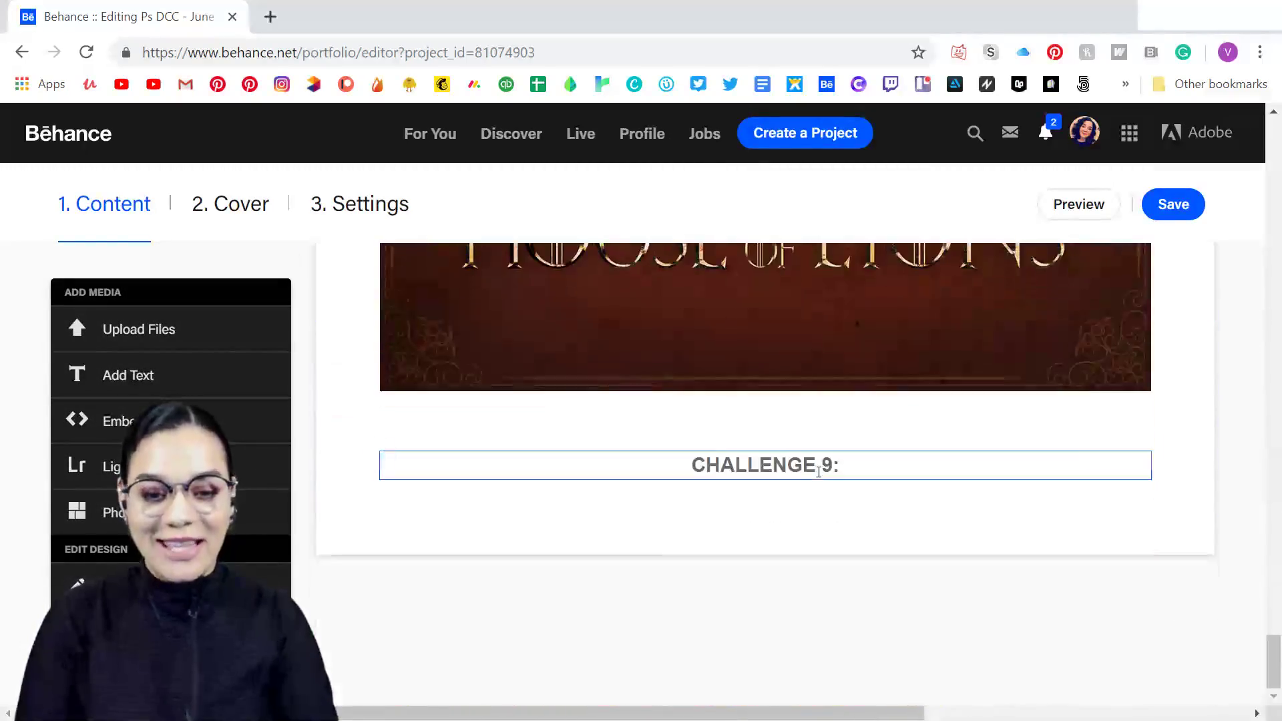
left_click(855, 467)
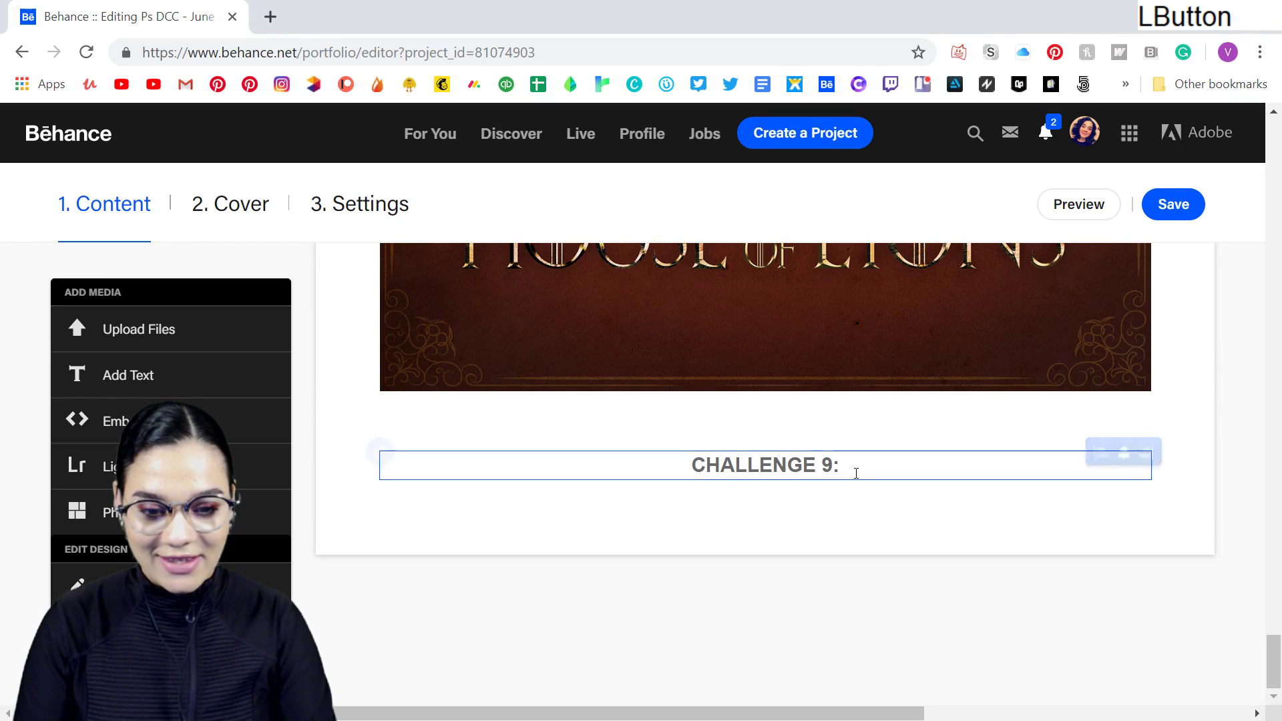
type("j")
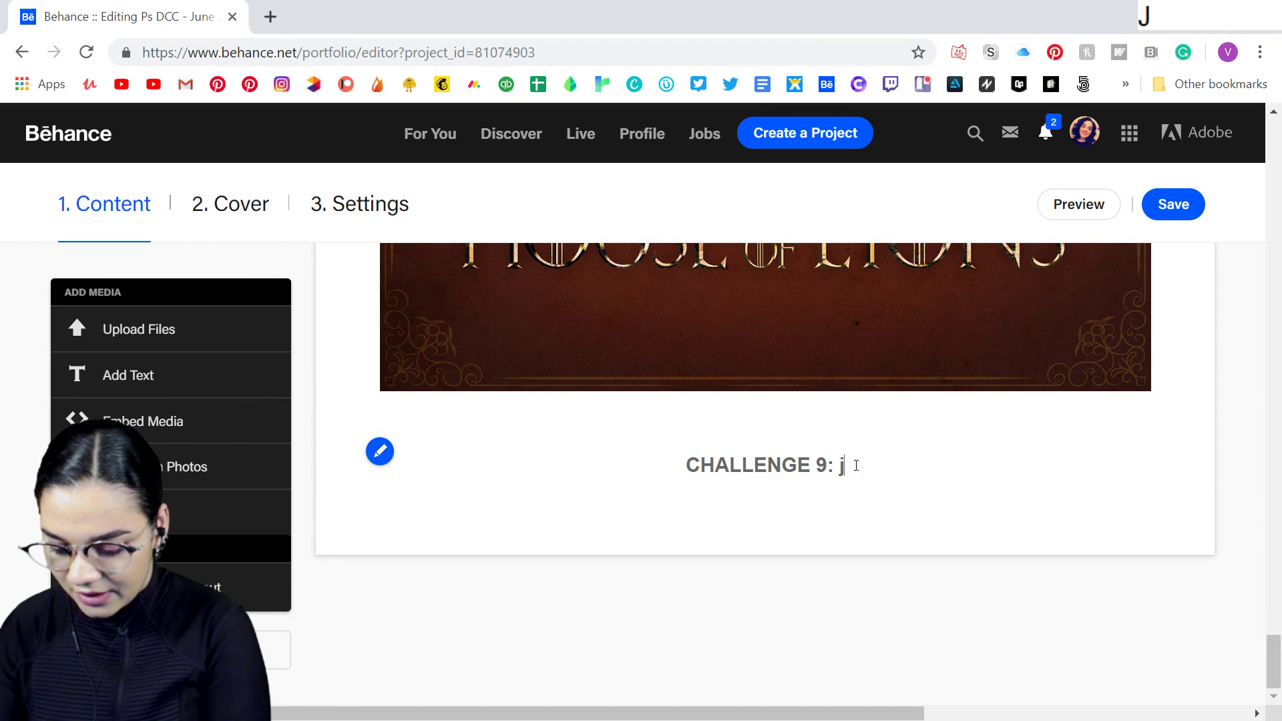
key("BackSpace")
key("Caps_Lock")
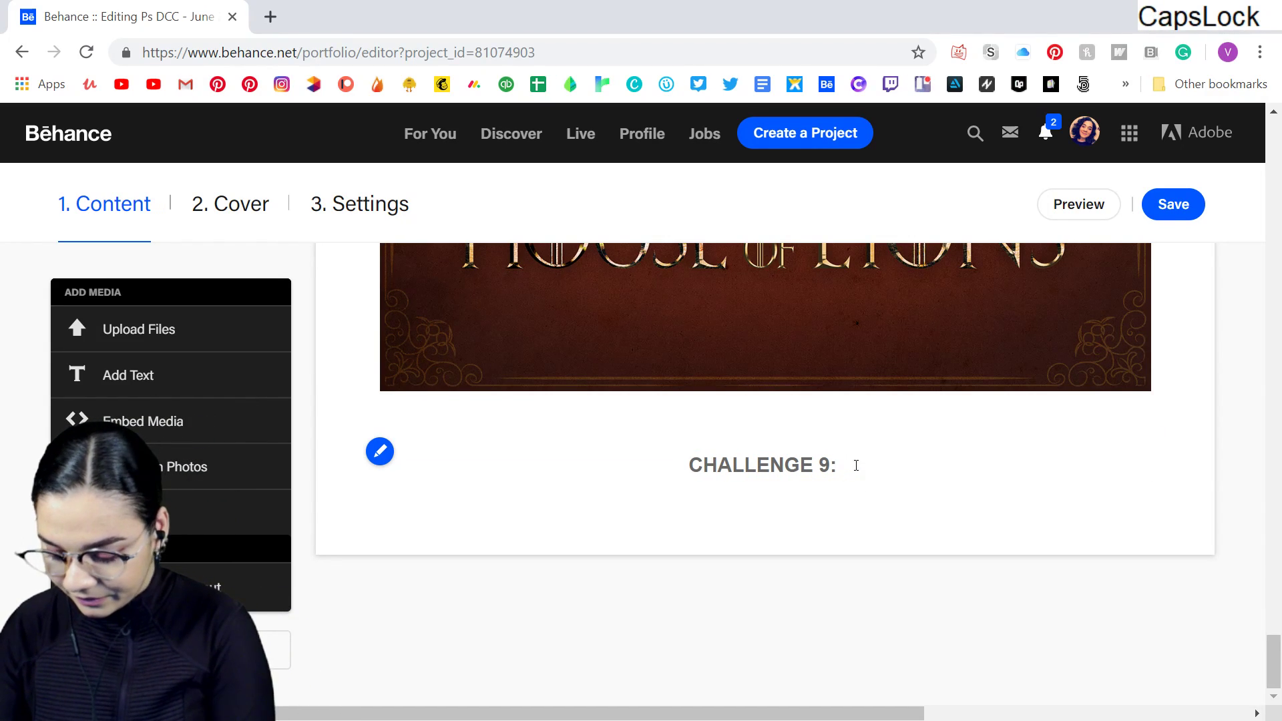
type("John")
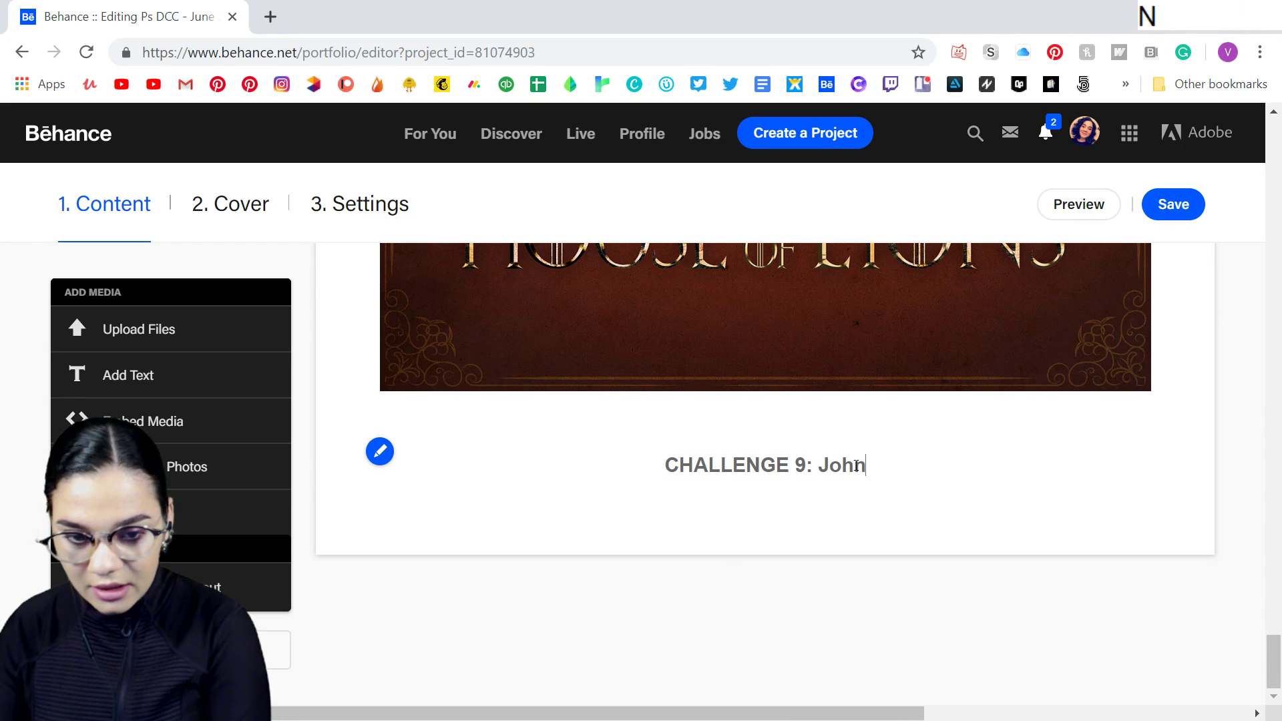
type(" Wick")
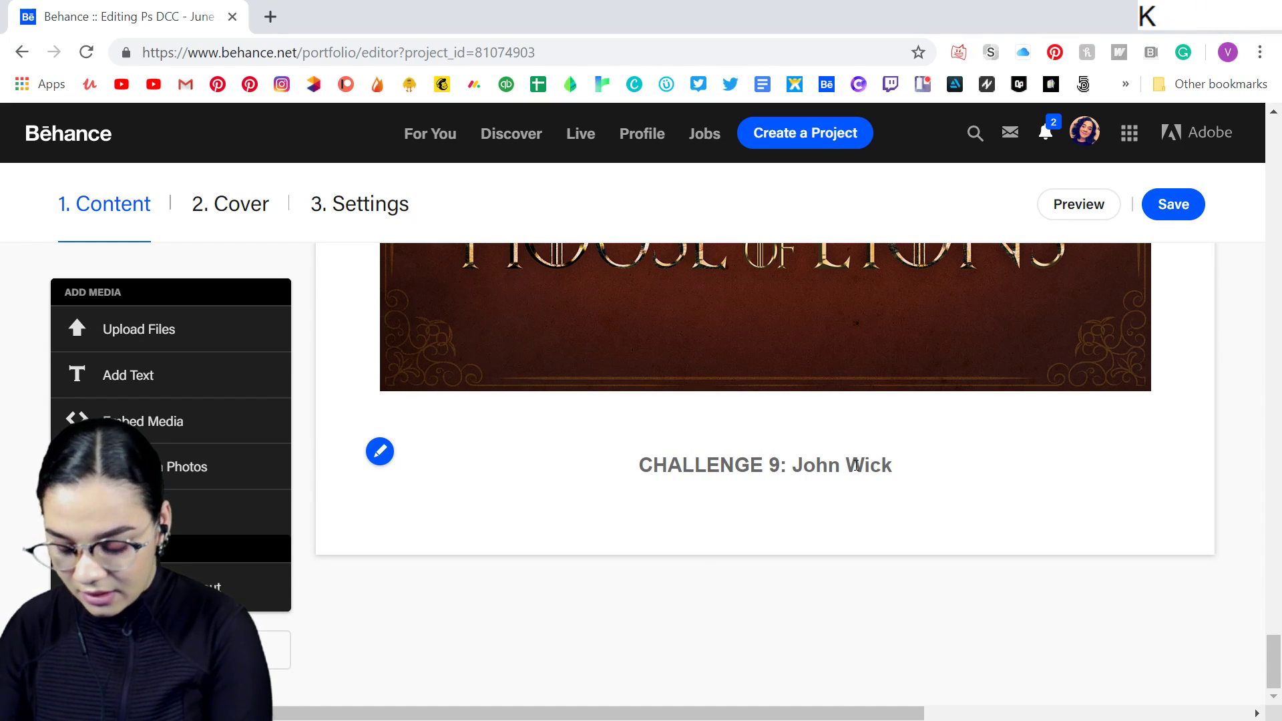
type(" Style ")
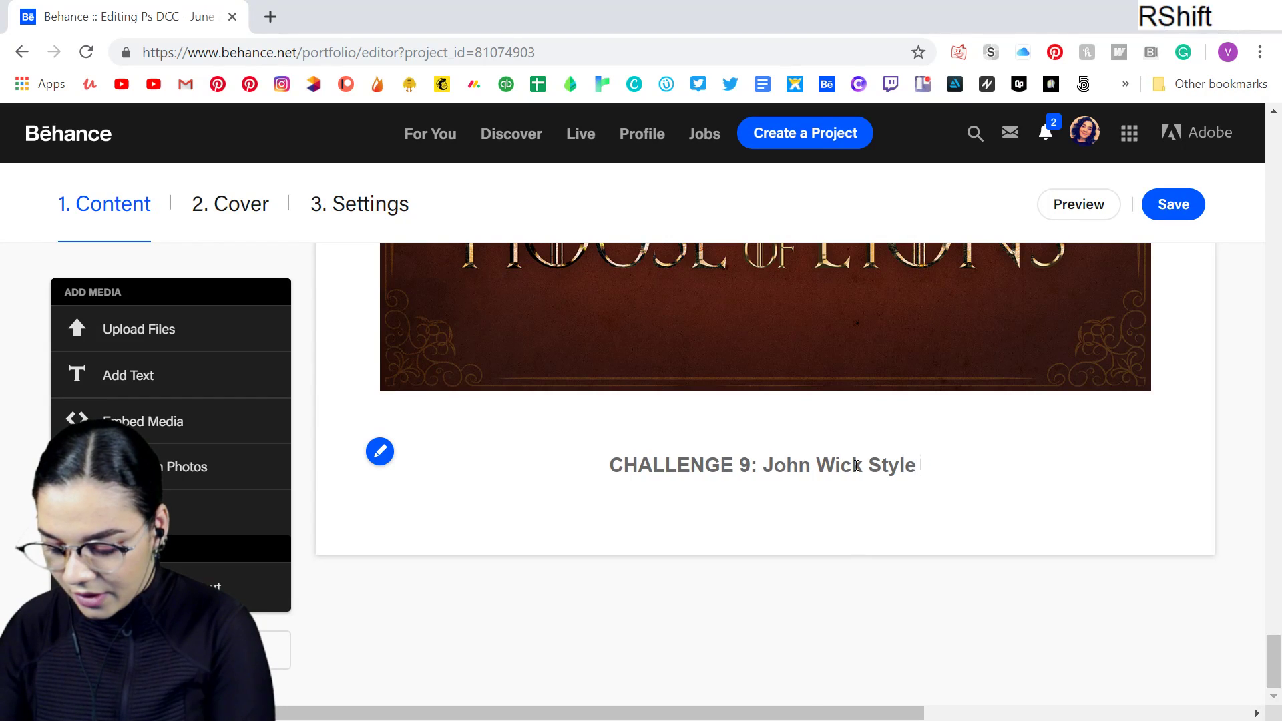
type("Poster!")
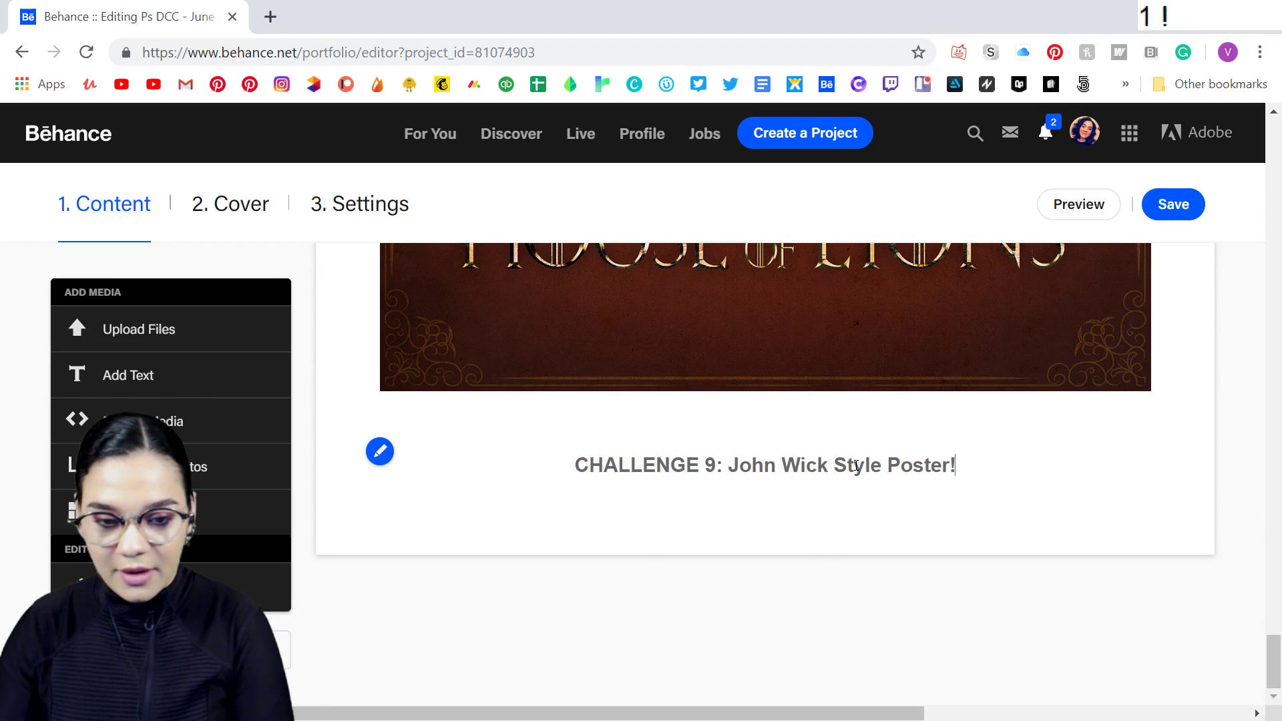
- Upload STREAM.jpg from the "9. Duo Tones" folder below the Challenge 9 heading and reduce it from full width to the content margins
left_click(731, 511)
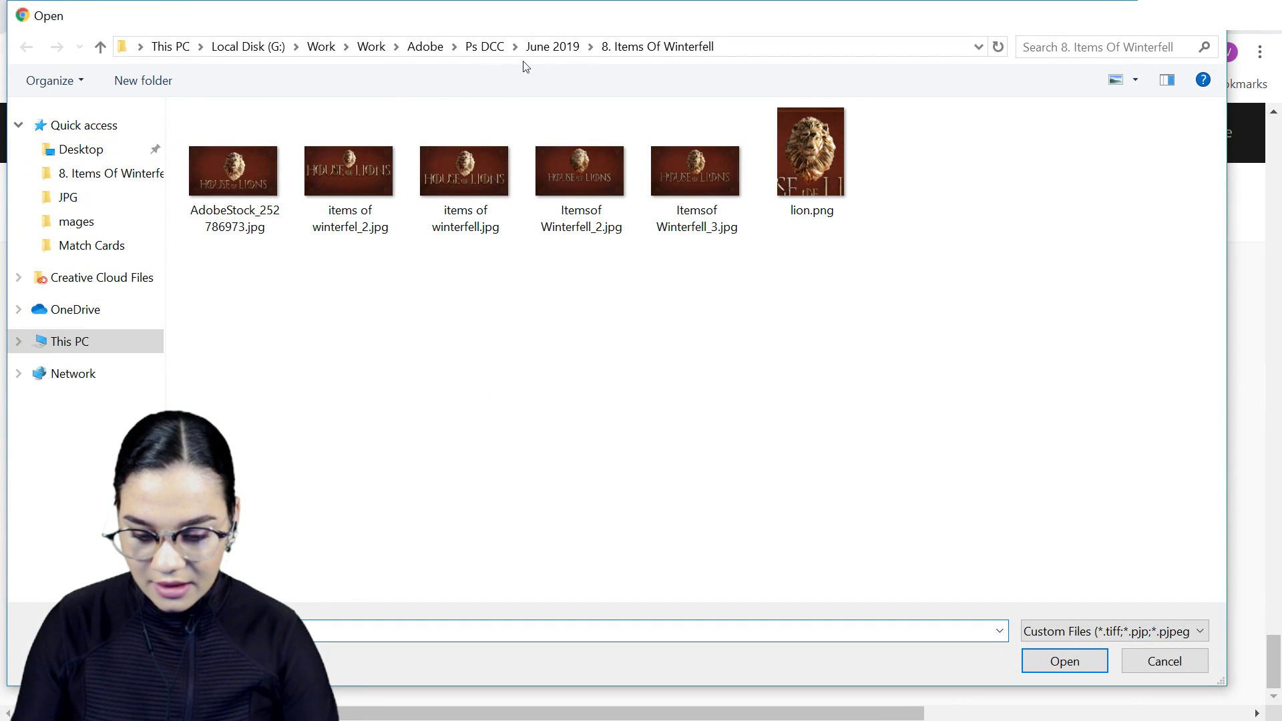
left_click(552, 53)
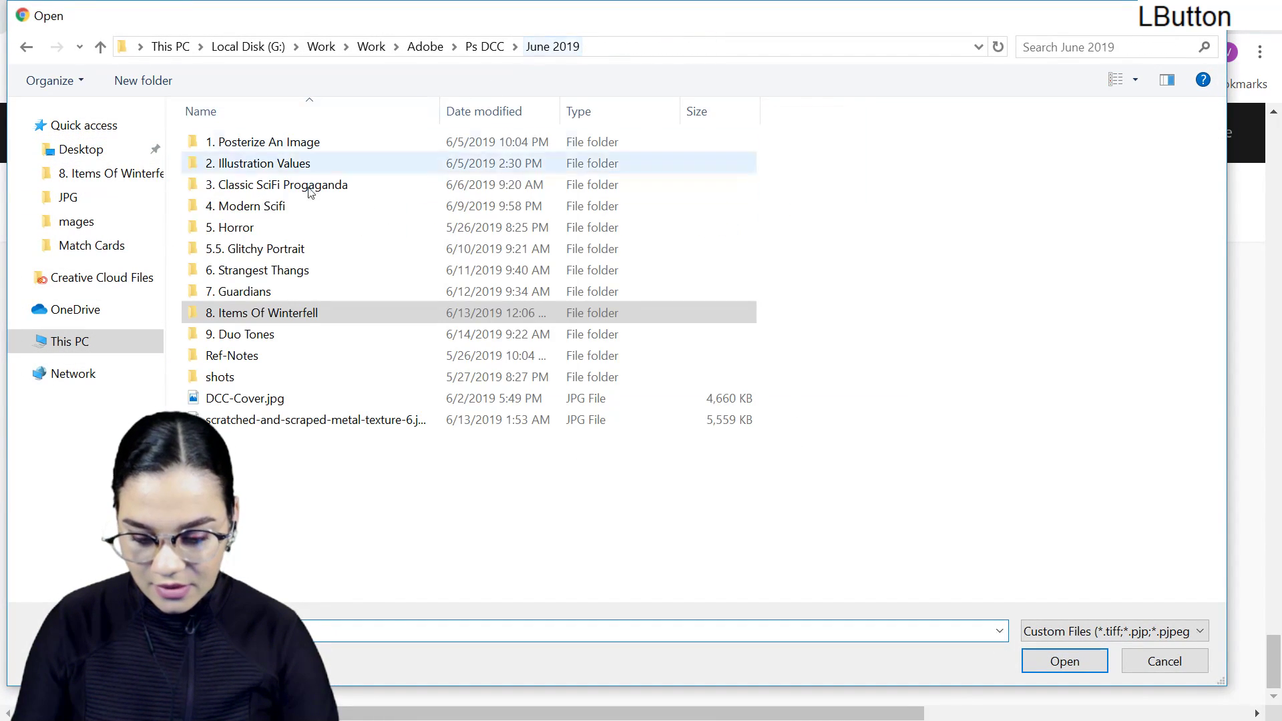
double_click(262, 335)
left_click(385, 171)
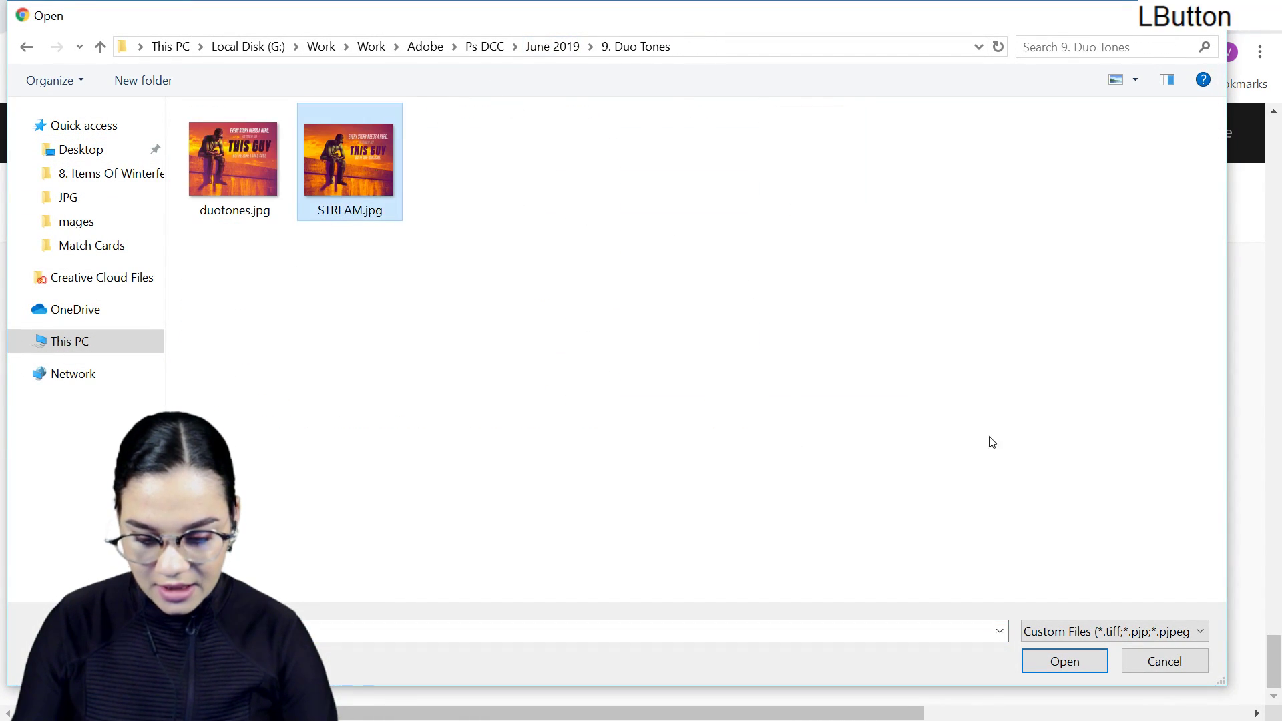
left_click(1068, 669)
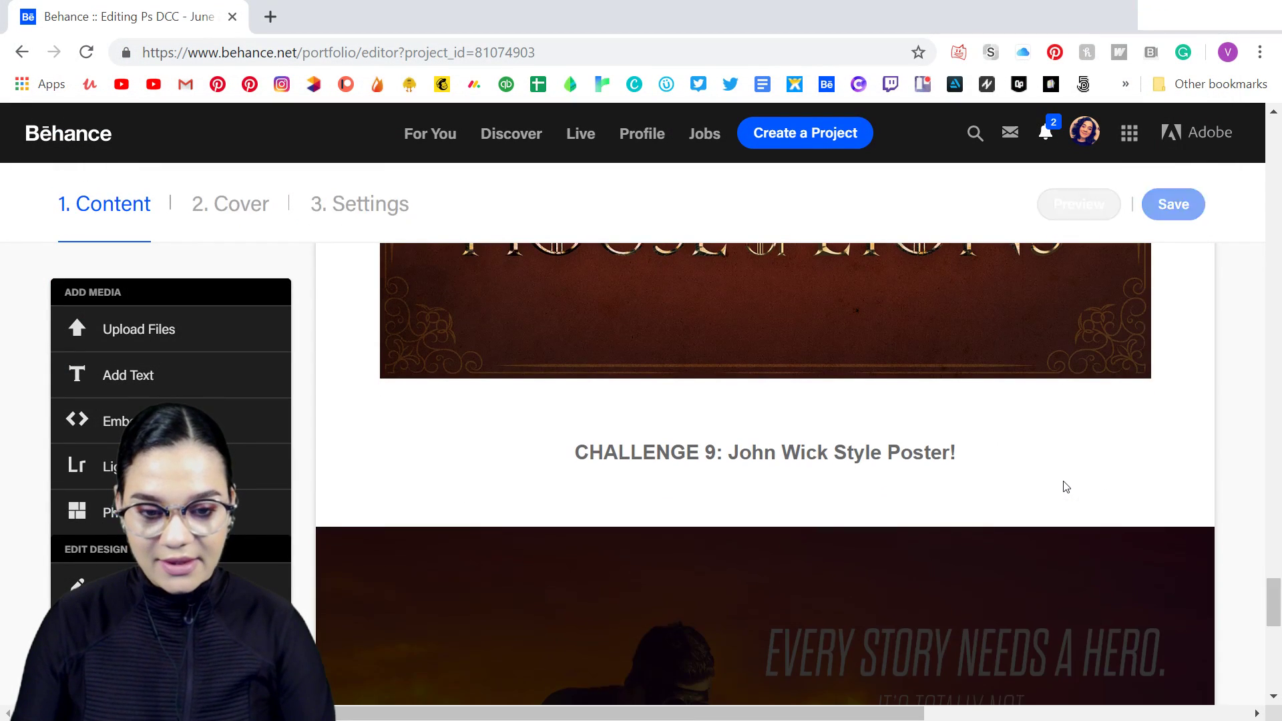
scroll(1244, 552, "down", 3)
left_click(1186, 326)
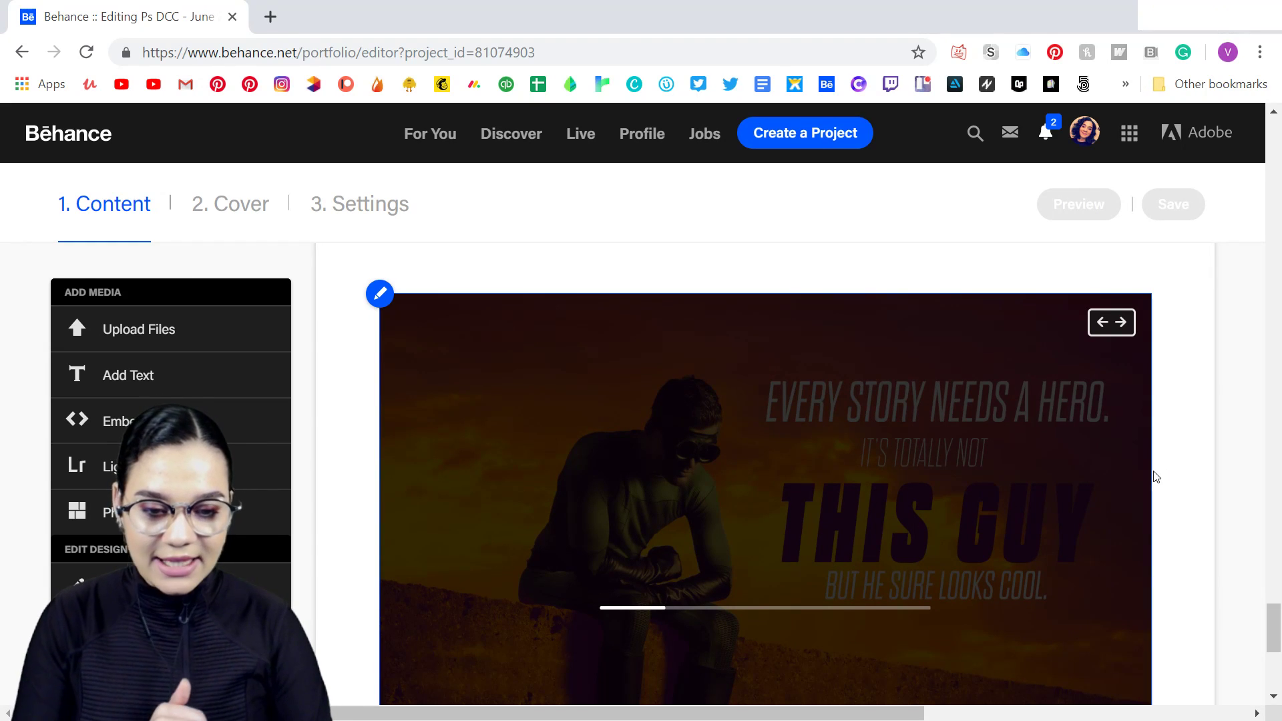
- Switch to Discord and attach STREAM.jpg to a new post in the Adobe Photoshop server's design-feedback channel
left_click(641, 719)
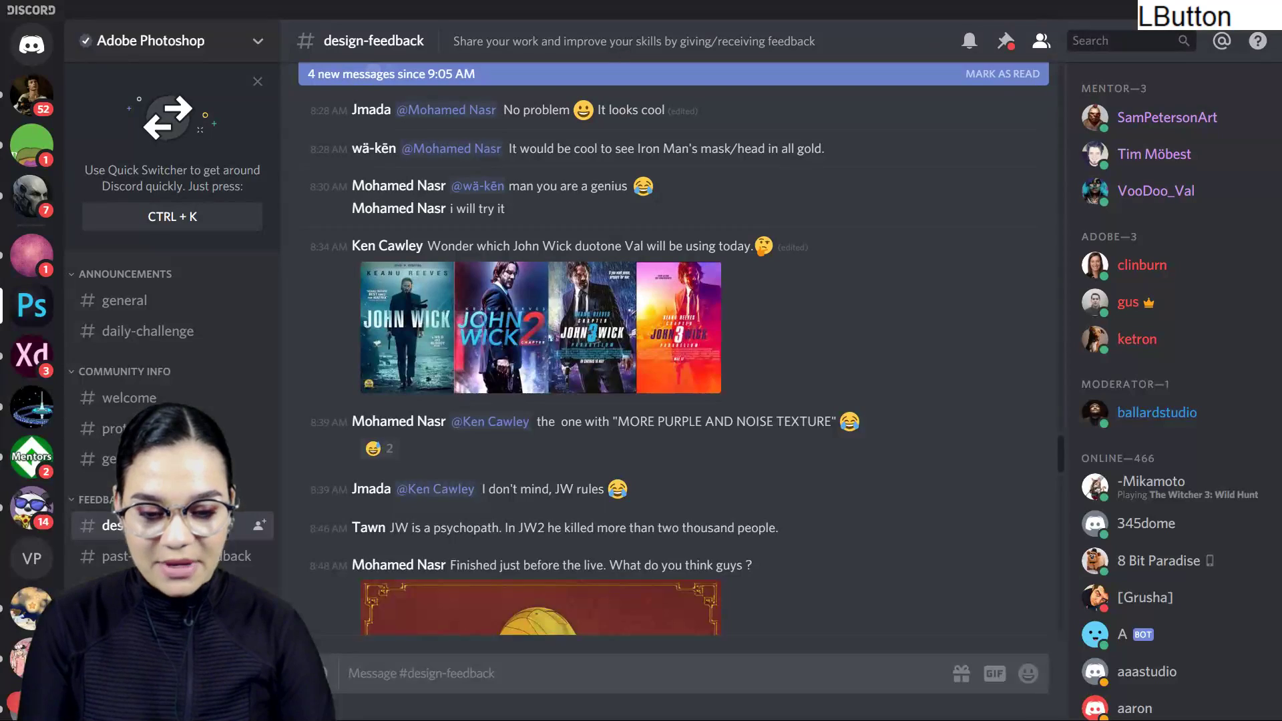
scroll(675, 438, "down", 15)
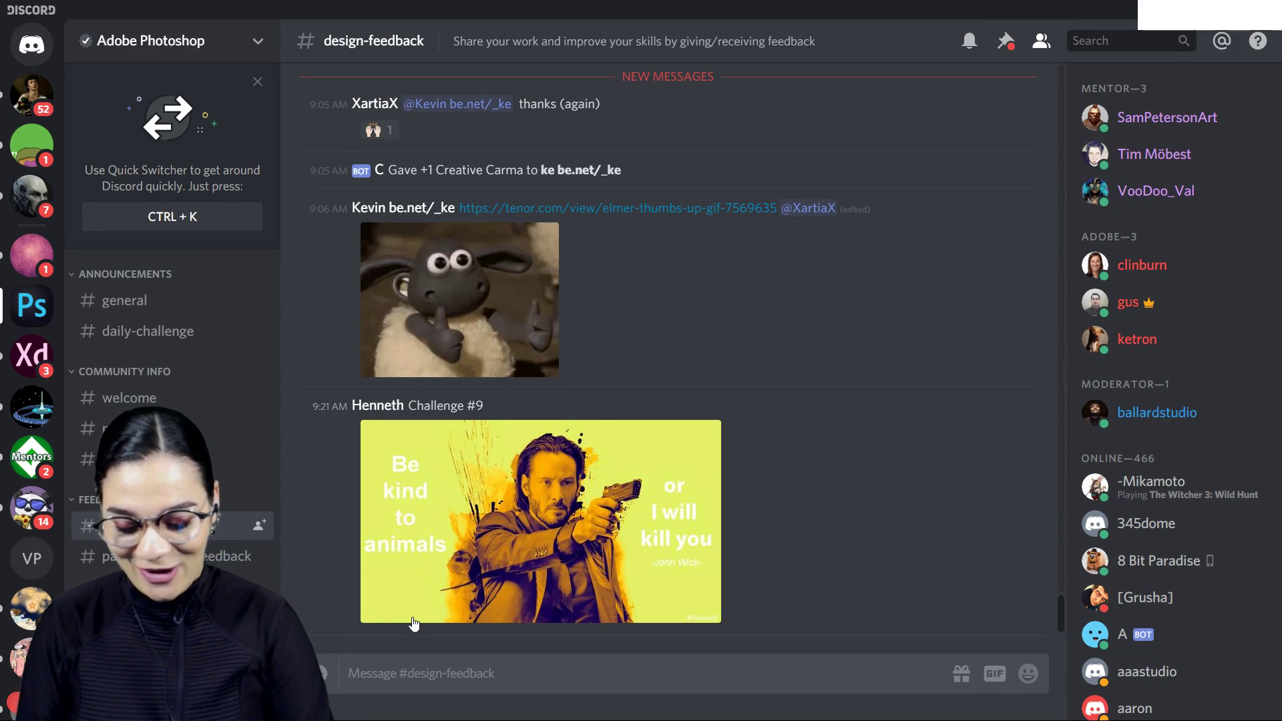
left_click(326, 682)
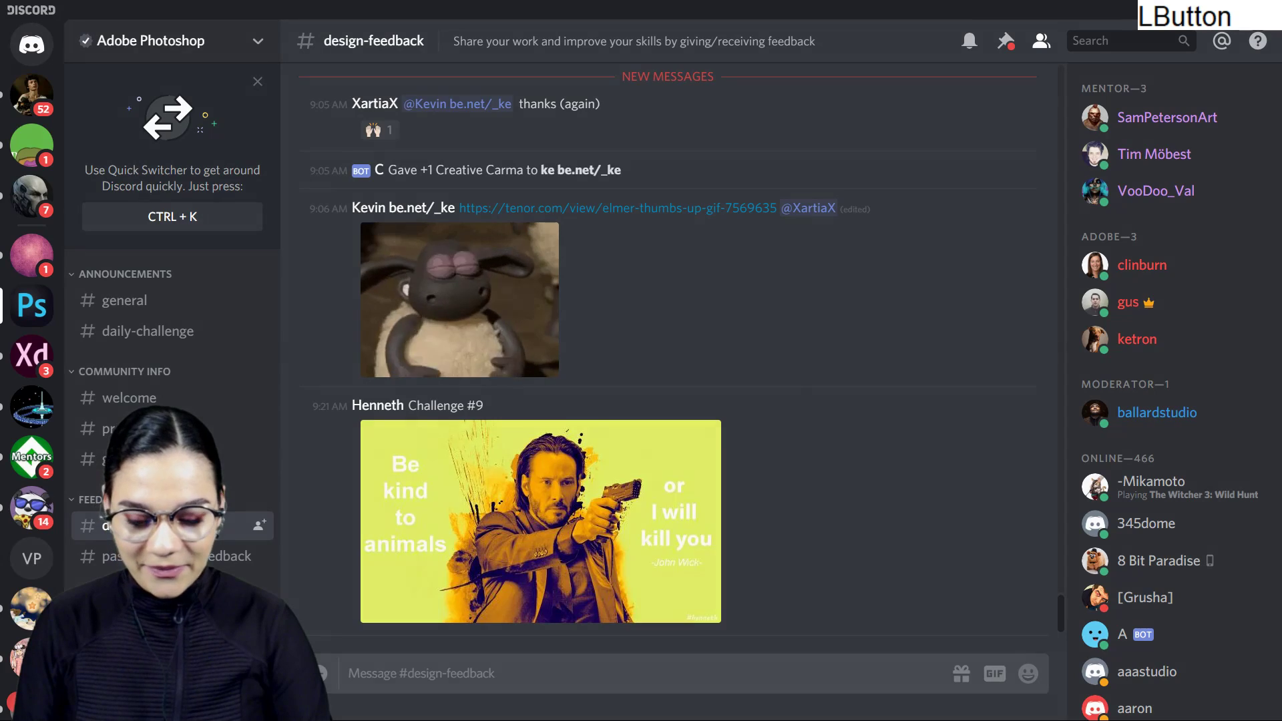
left_click(815, 307)
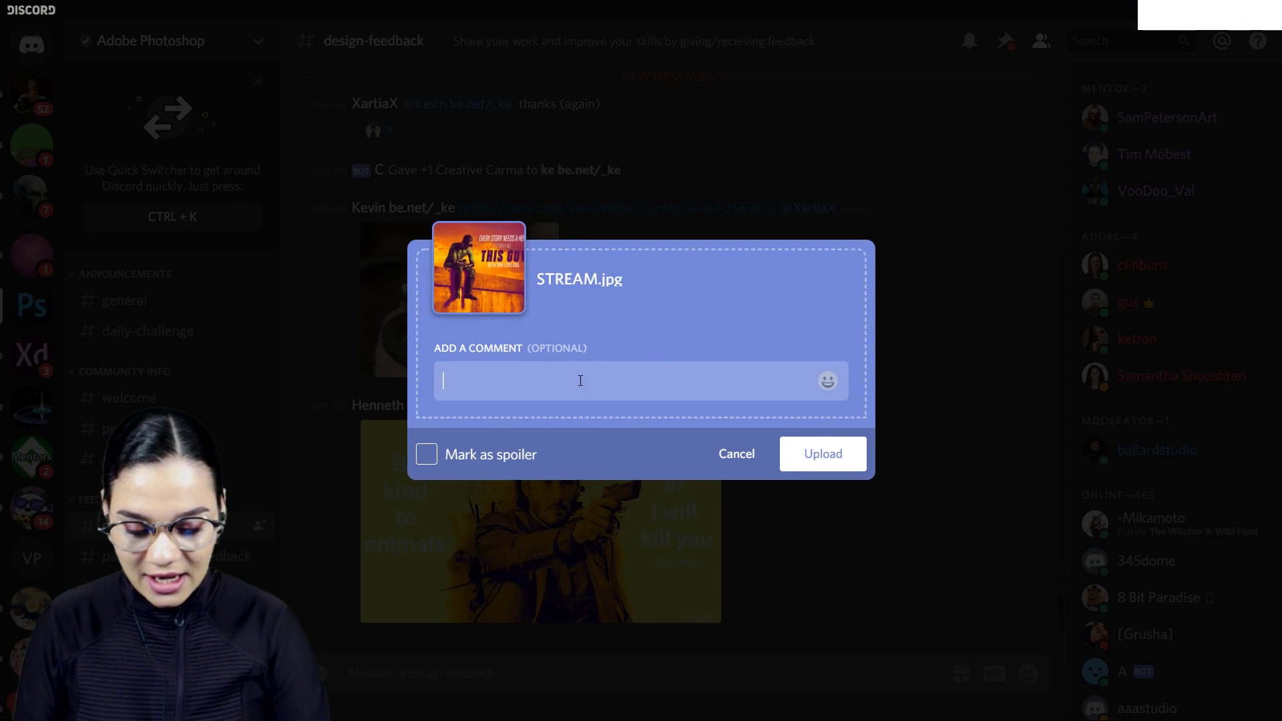
- Add the comment "Here is my entry for today!" to the attached poster and upload it to the channel
left_click(589, 367)
type("Here is m")
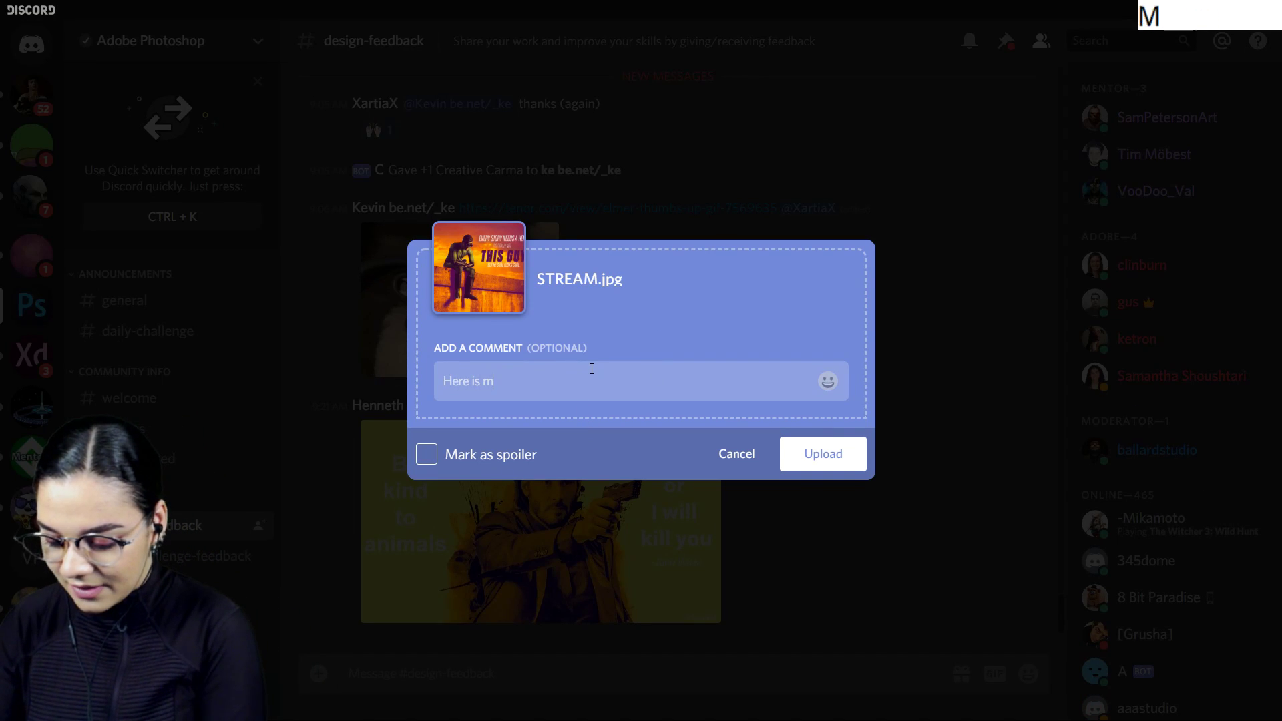
type("y entry fo today!")
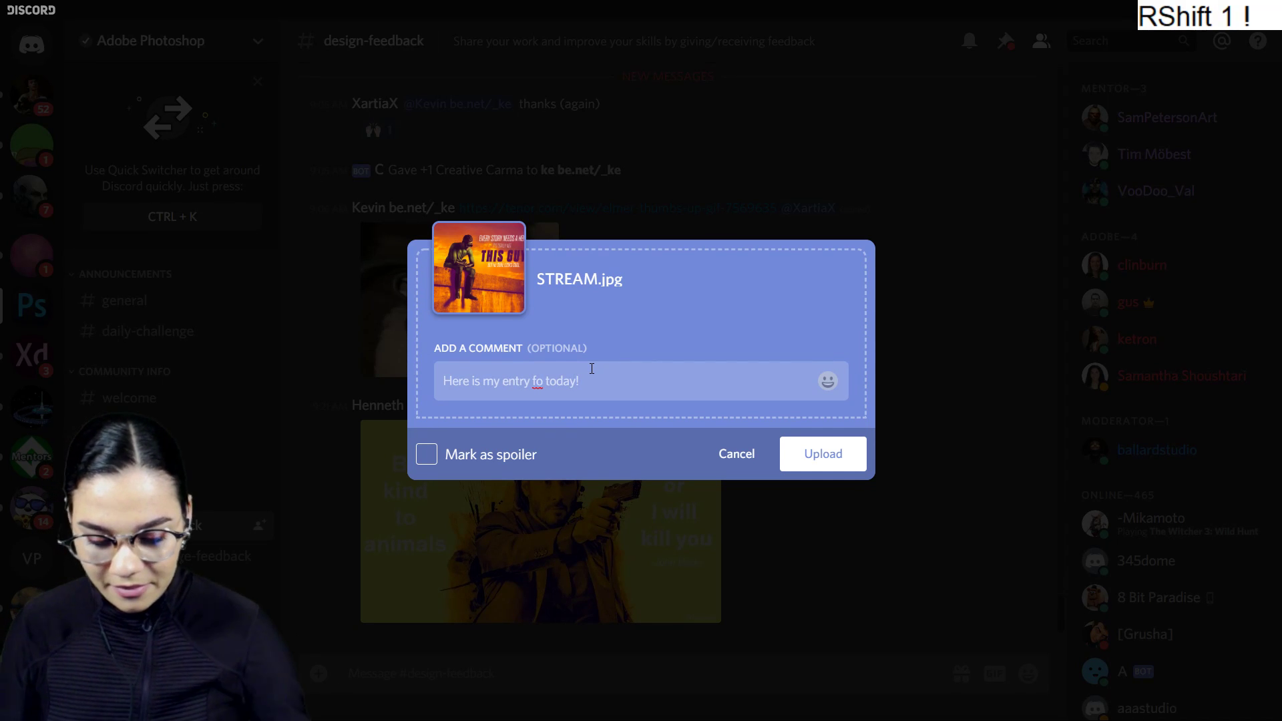
left_click(542, 384)
type("r")
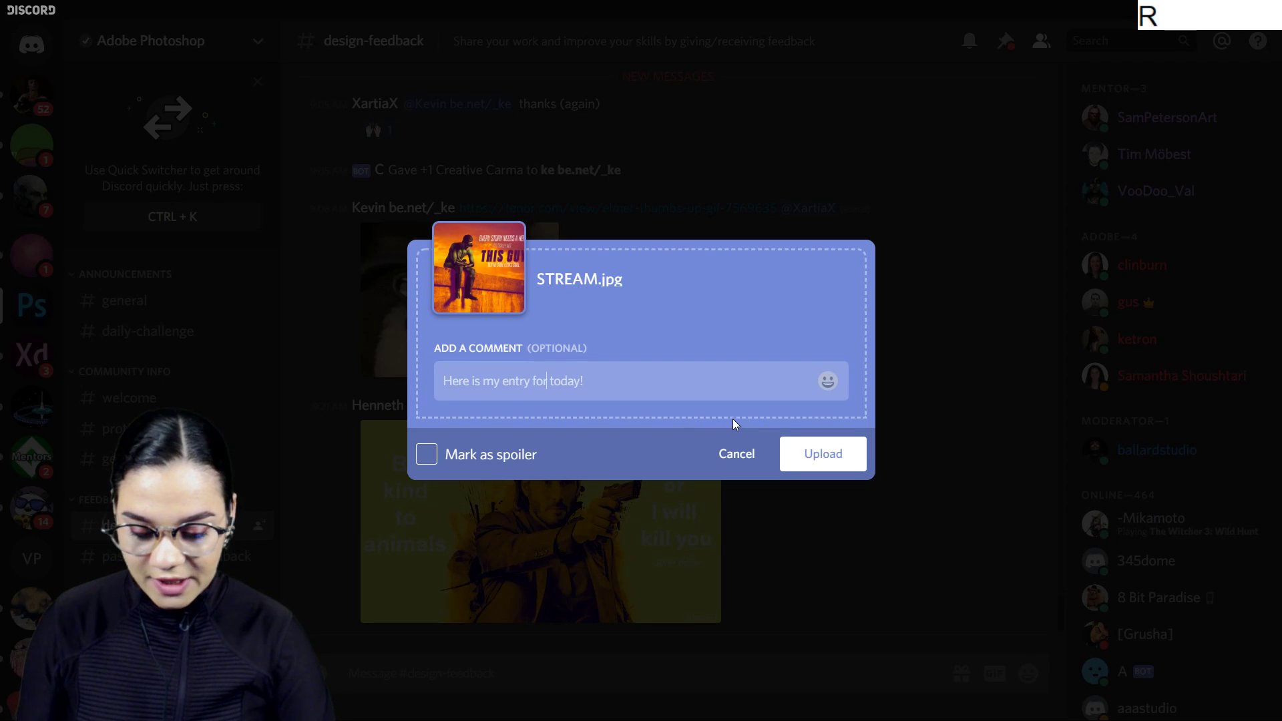
left_click(823, 453)
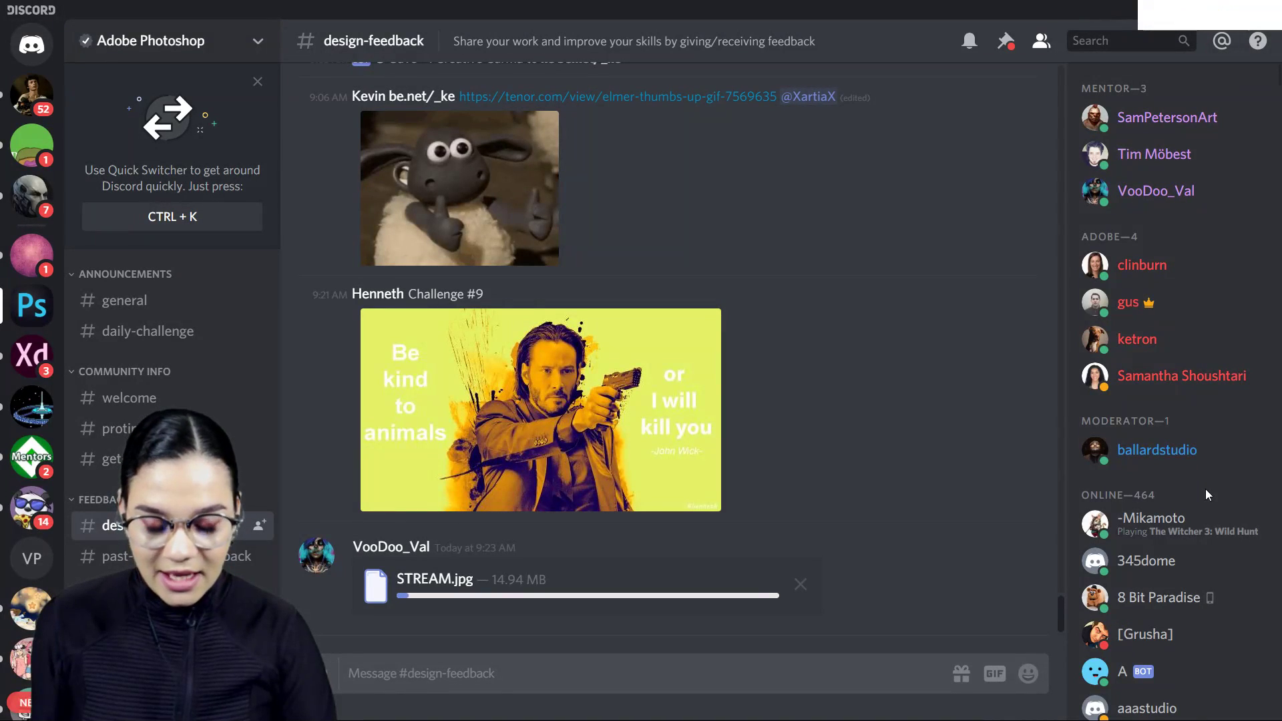